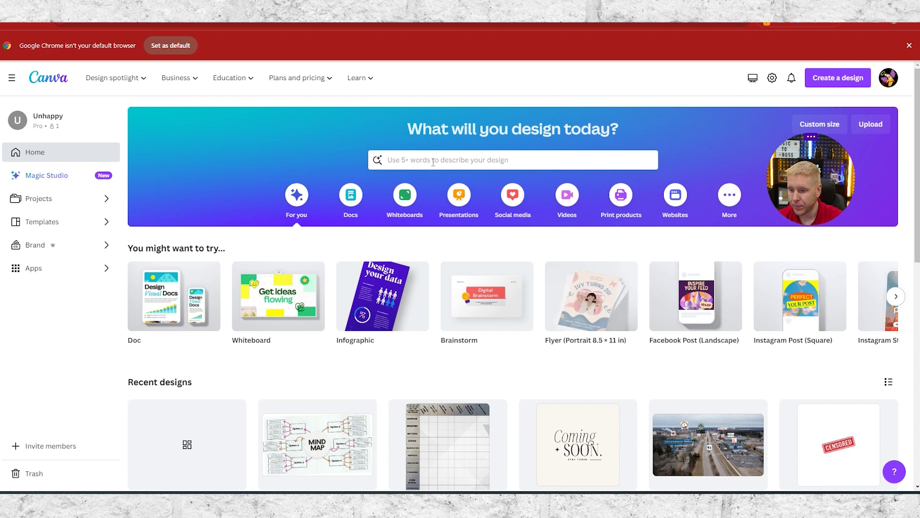
# - Create a new custom-size 1080 × 1350 px portrait Instagram post design
pyautogui.click(561, 158)
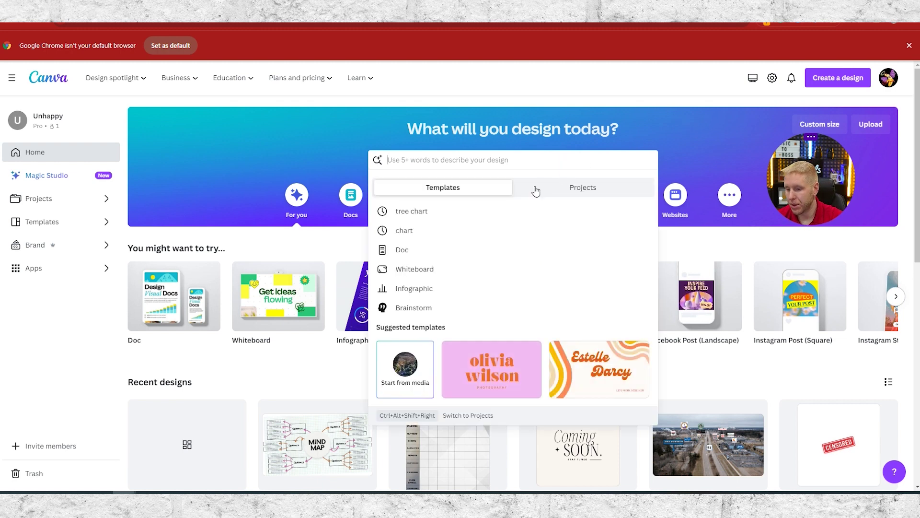
pyautogui.click(700, 133)
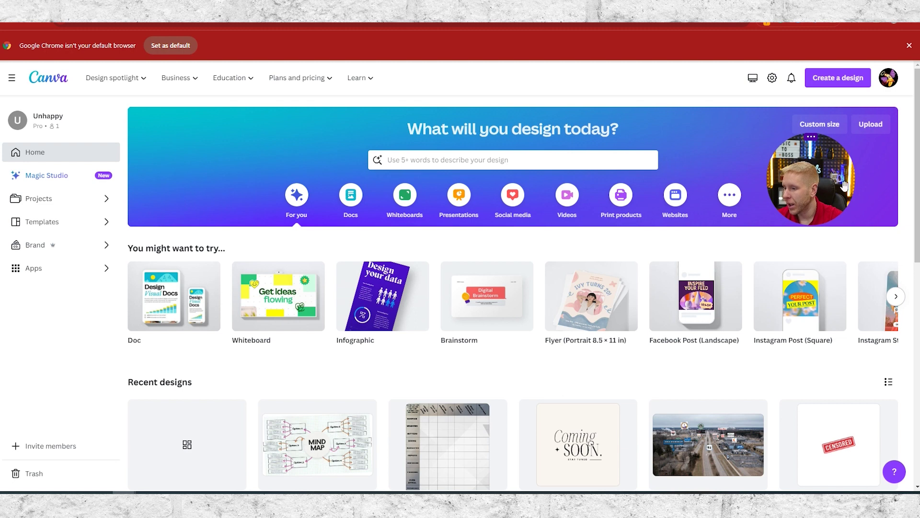
pyautogui.moveTo(813, 188); pyautogui.dragTo(716, 133)
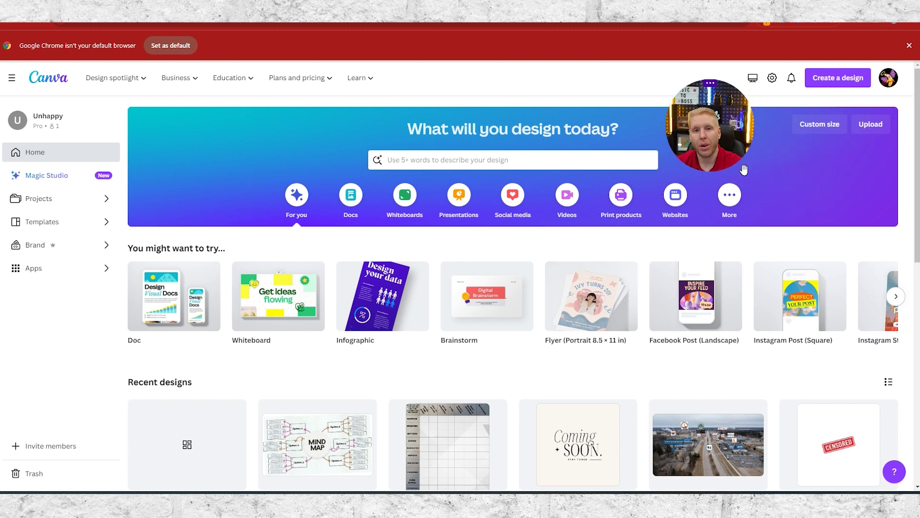
pyautogui.click(827, 124)
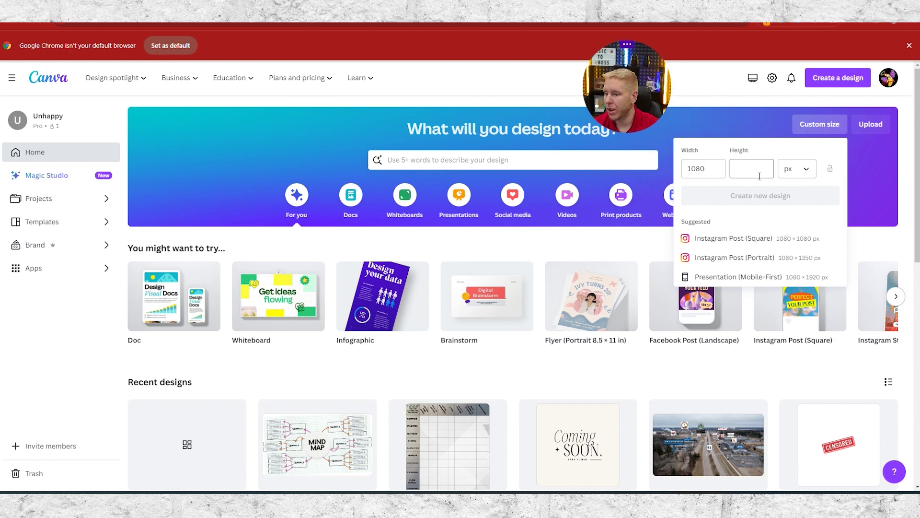
pyautogui.click(743, 170)
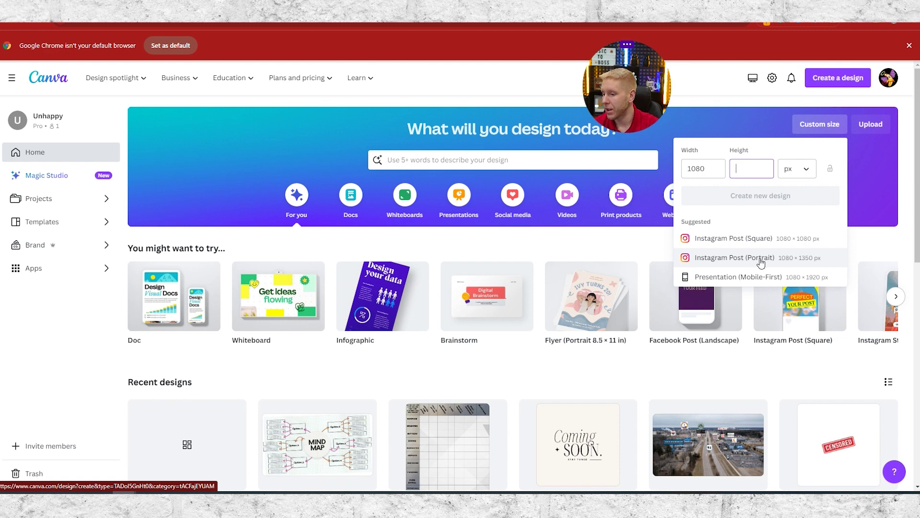
pyautogui.click(767, 258)
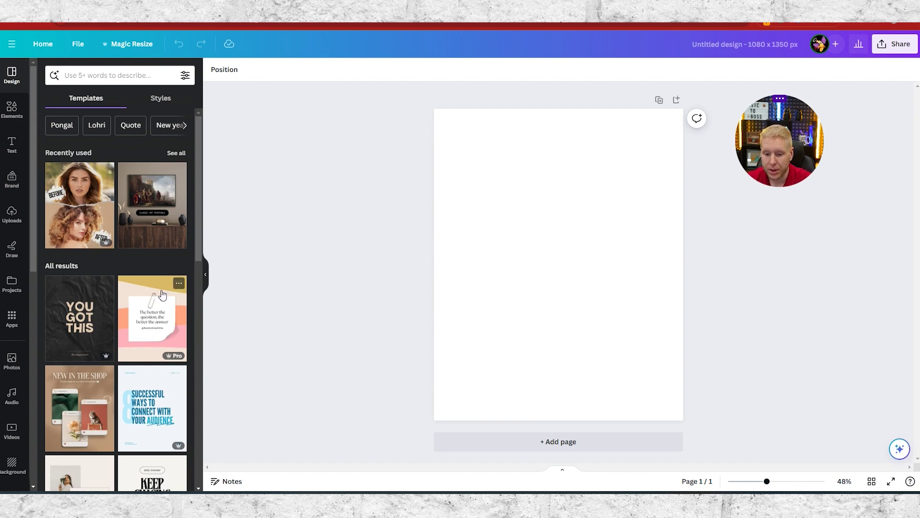
# - Scroll the Templates results and apply the Neutral Pastel Elegant Aesthetic Clothing Boutique photo collage template
pyautogui.scroll(-3, 81, 331)
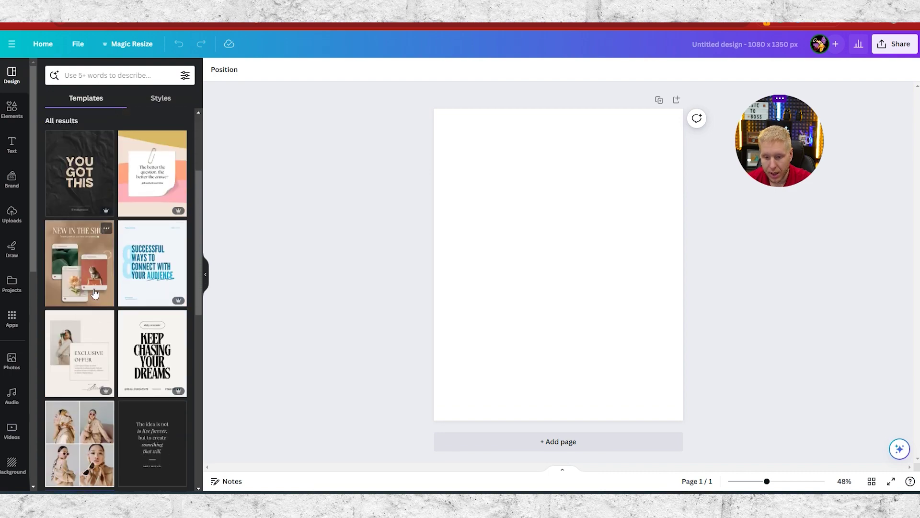
pyautogui.scroll(-4, 104, 316)
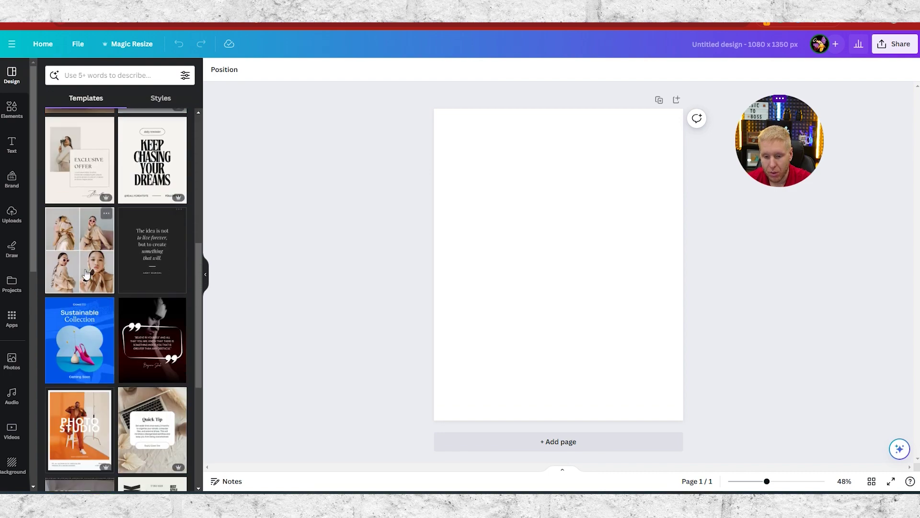
pyautogui.scroll(-3, 105, 316)
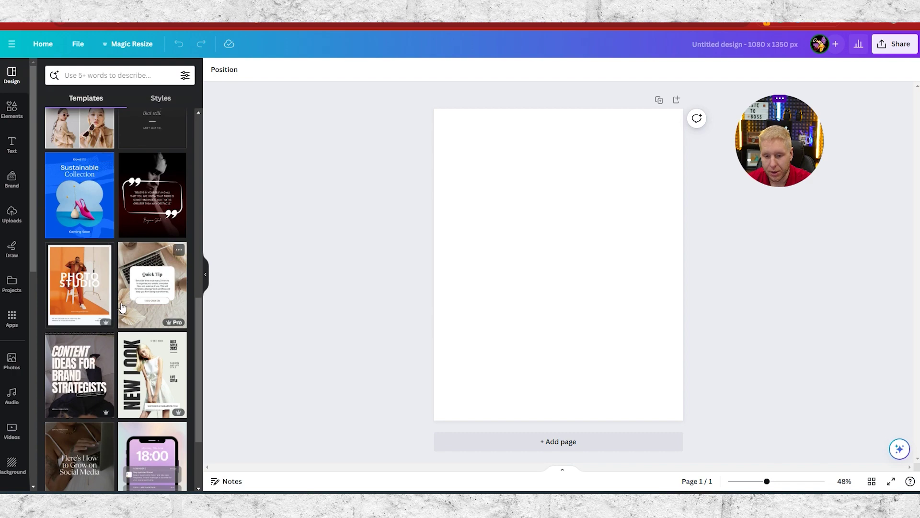
pyautogui.scroll(-2, 163, 312)
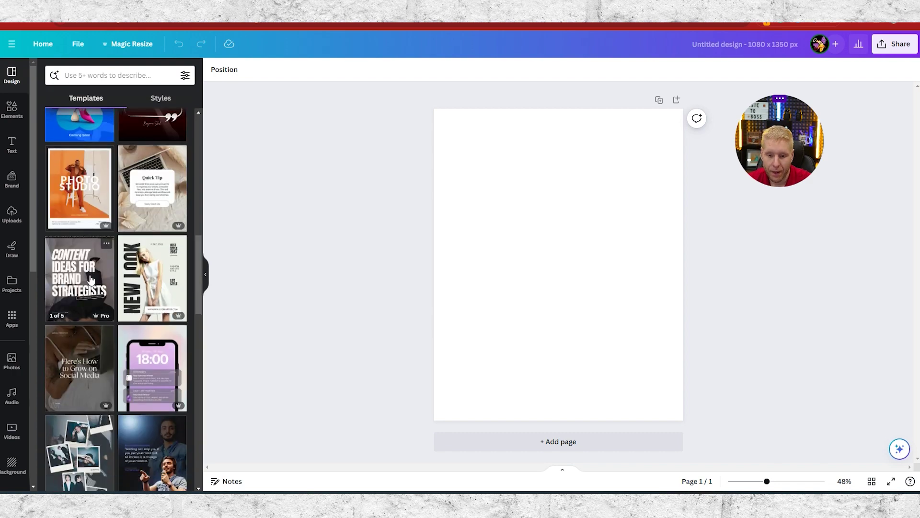
pyautogui.scroll(-6, 142, 244)
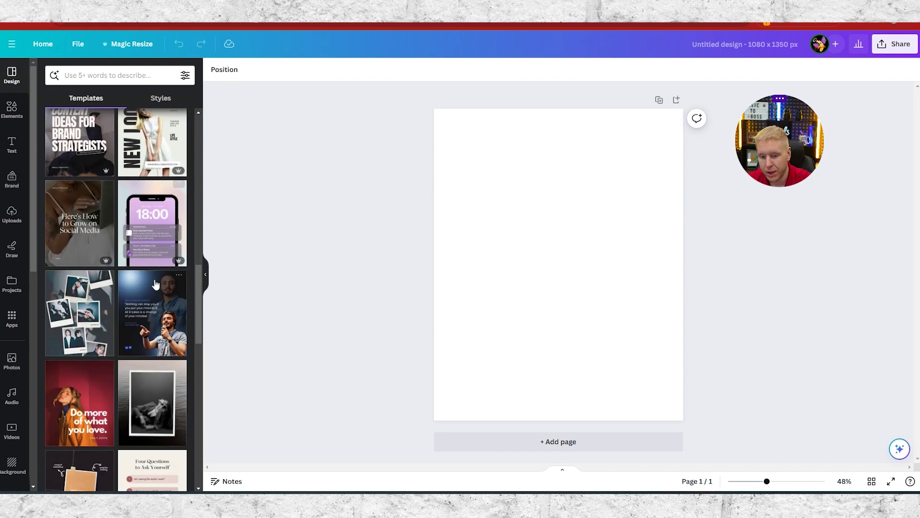
pyautogui.scroll(-2, 163, 292)
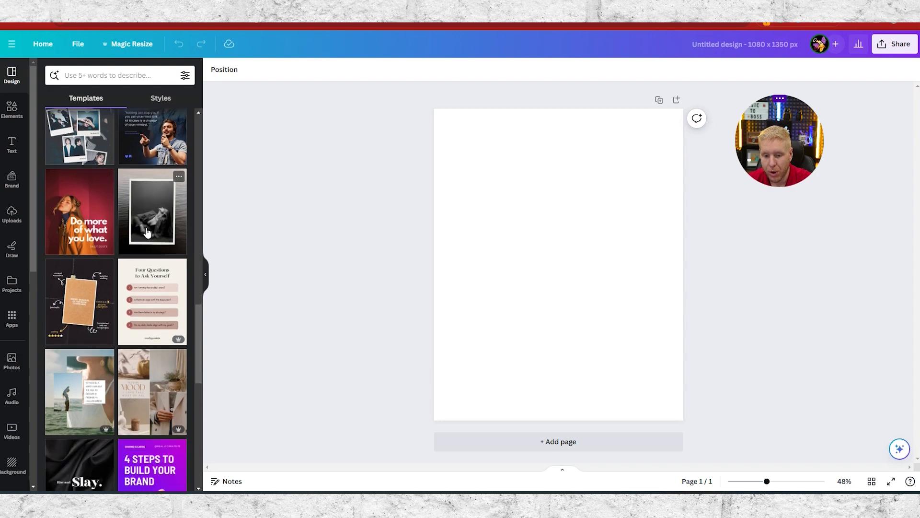
pyautogui.scroll(-3, 160, 283)
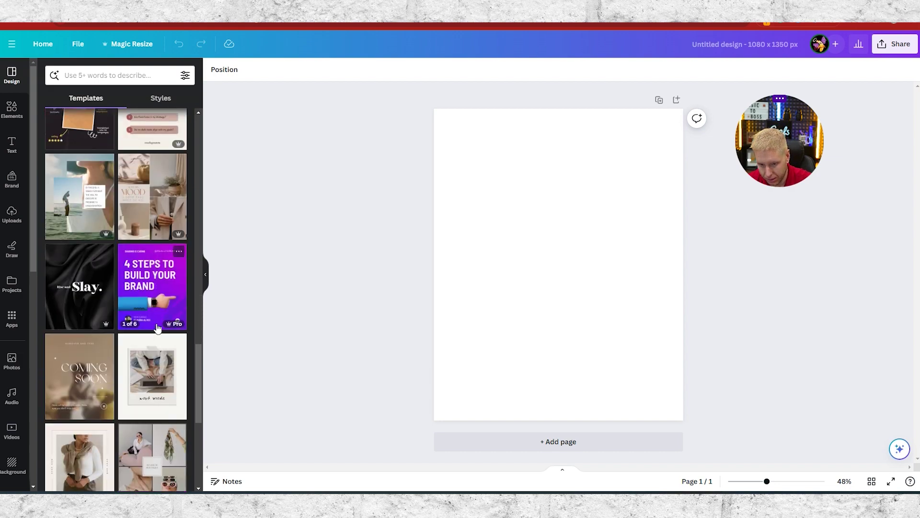
pyautogui.scroll(-3, 158, 335)
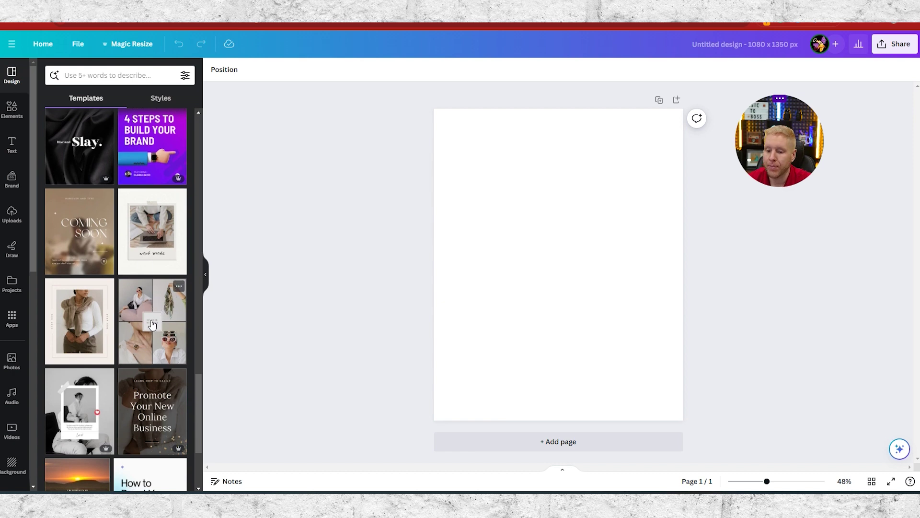
pyautogui.click(148, 298)
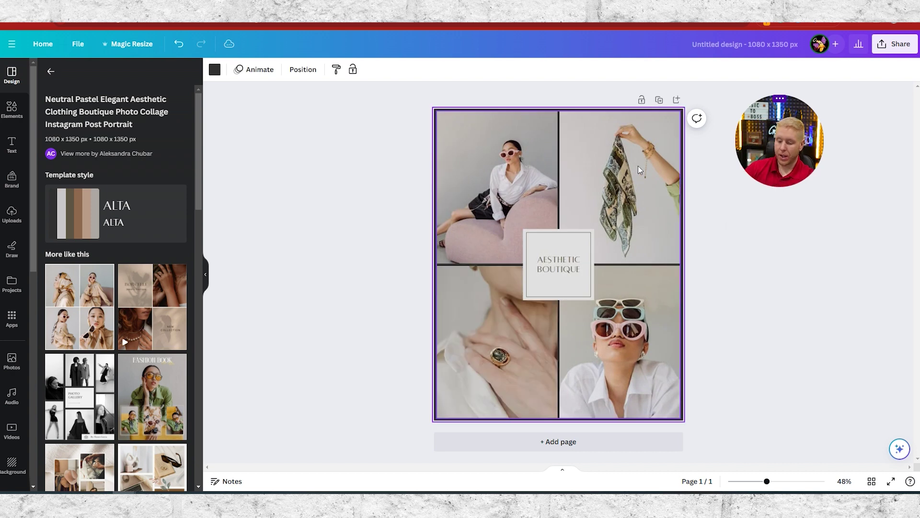
# - Delete the 'AESTHETIC BOUTIQUE' title from the centre frame and show the Uploads library
pyautogui.click(558, 262)
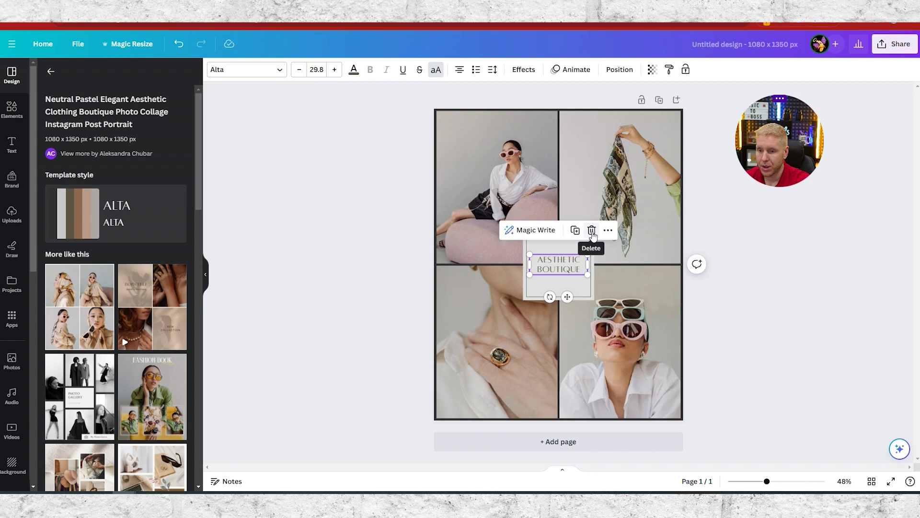
pyautogui.click(277, 70)
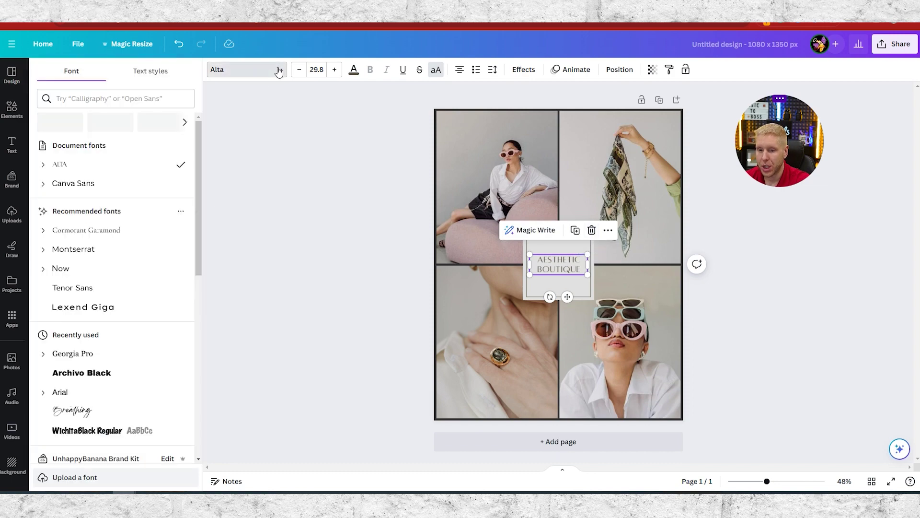
pyautogui.scroll(-7, 105, 268)
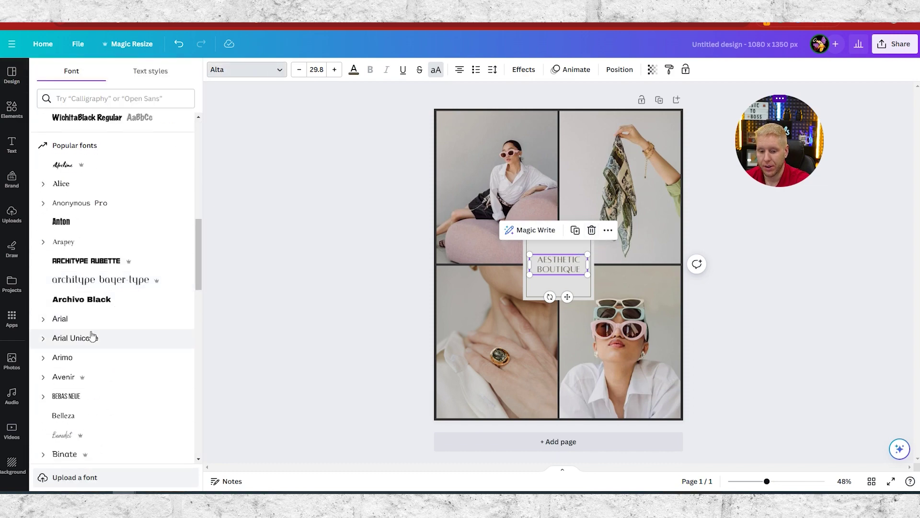
pyautogui.scroll(10, 144, 307)
pyautogui.click(258, 124)
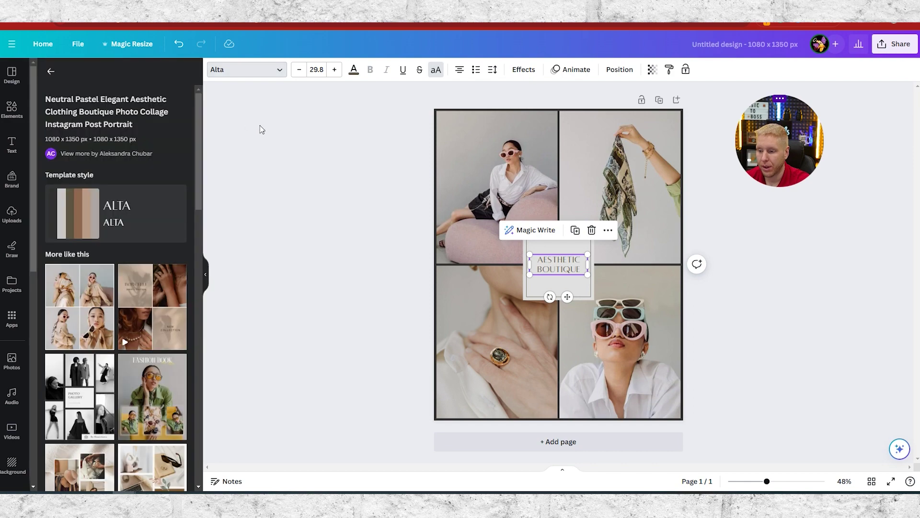
pyautogui.click(591, 230)
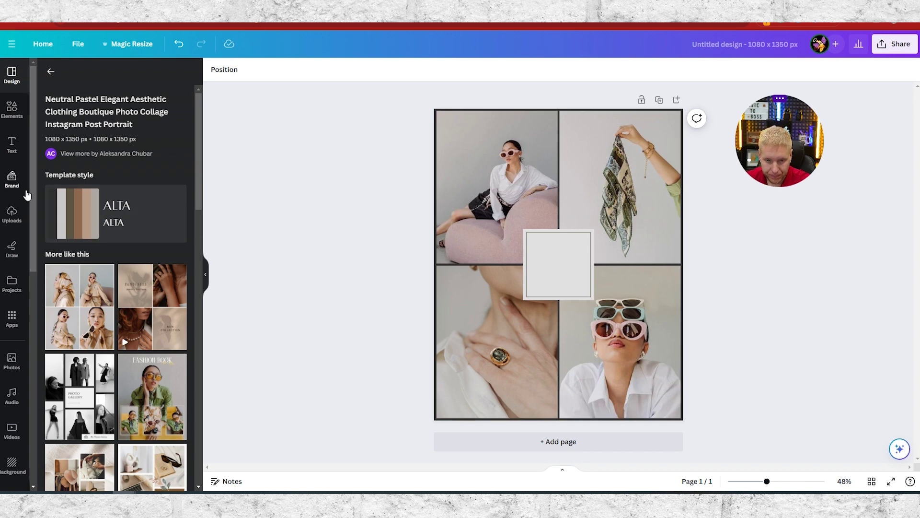
pyautogui.click(20, 222)
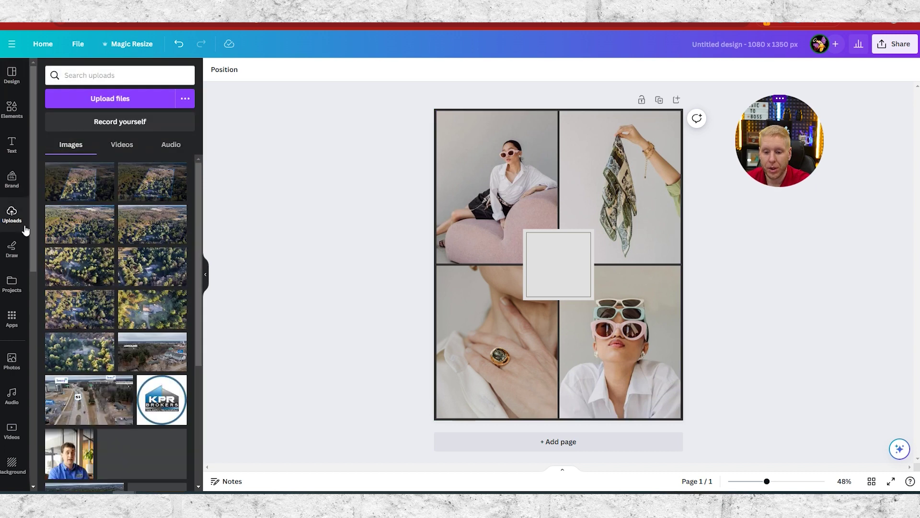
# - Upload the Finding Time Contracting logo and place it, shrunk down, in the collage's centre box
pyautogui.click(116, 101)
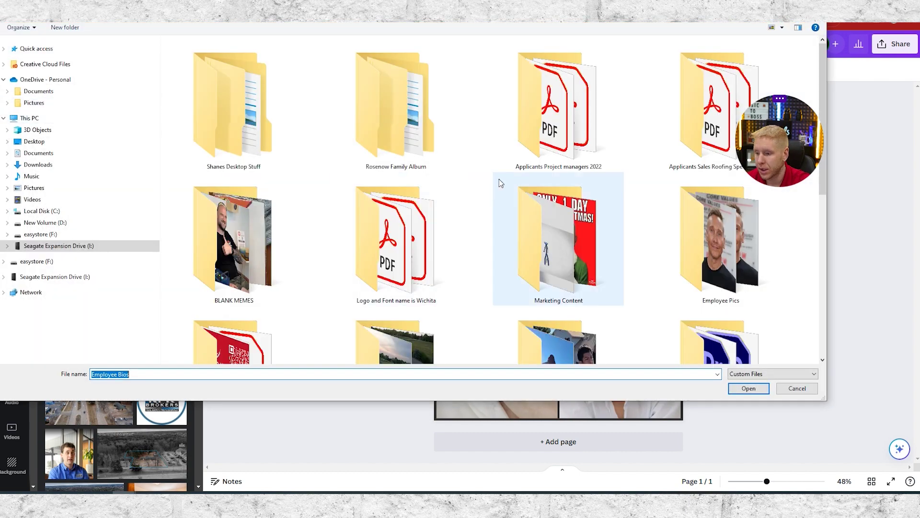
pyautogui.press('Escape')
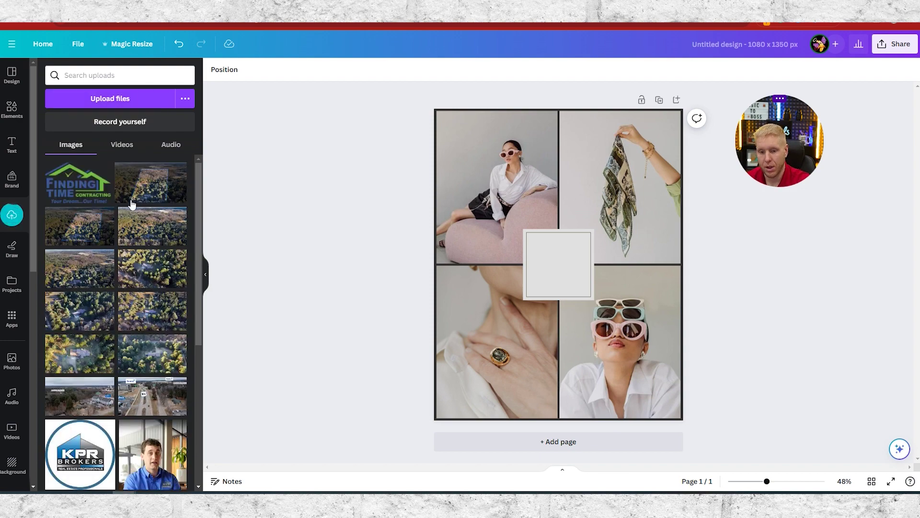
pyautogui.moveTo(83, 191); pyautogui.dragTo(530, 258)
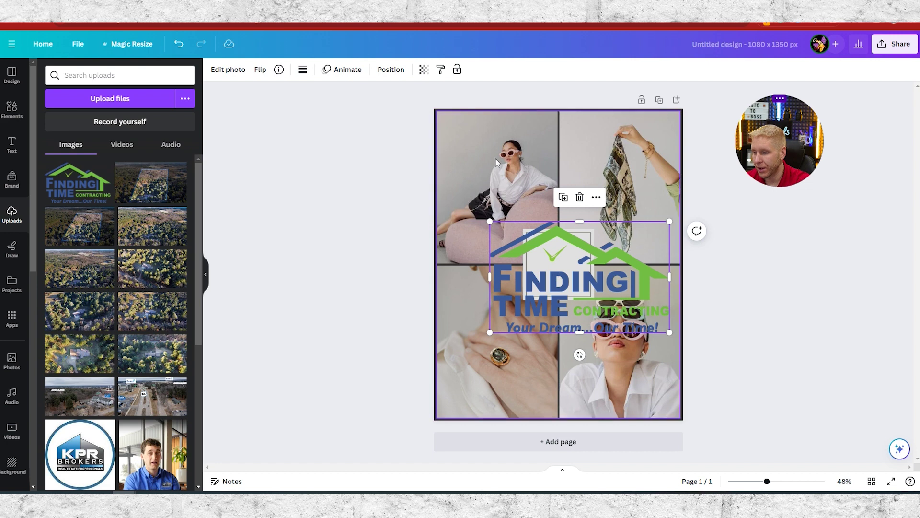
pyautogui.moveTo(670, 222); pyautogui.dragTo(556, 258)
pyautogui.click(839, 275)
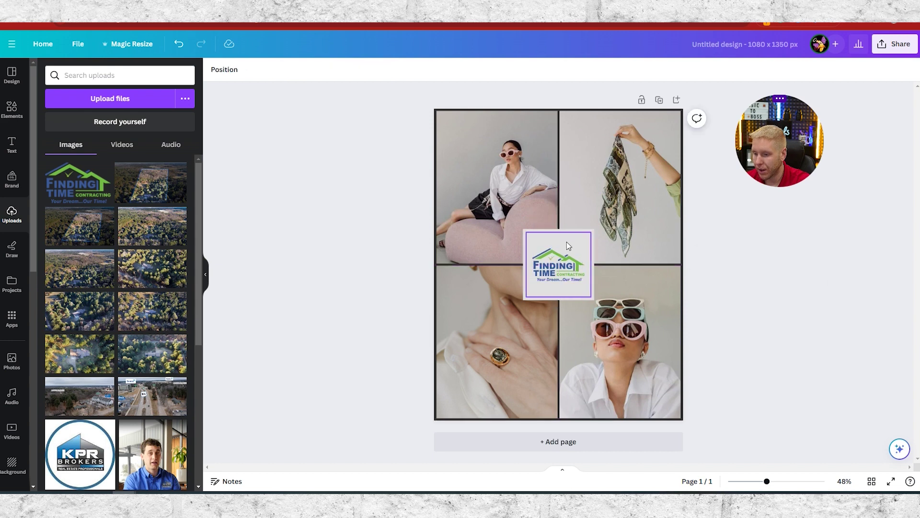
pyautogui.click(511, 181)
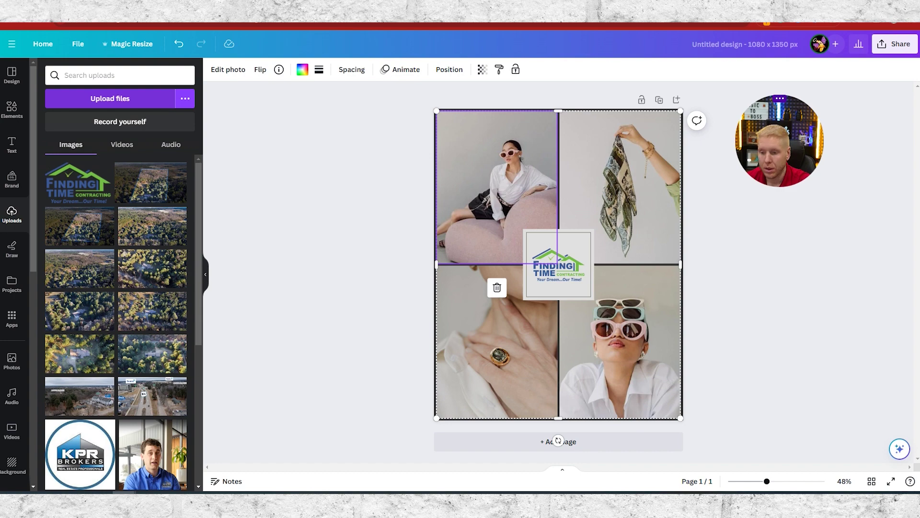
# - Upload a kitchen photo into the top-left cell and slide it right within its frame
pyautogui.moveTo(558, 441); pyautogui.dragTo(86, 204)
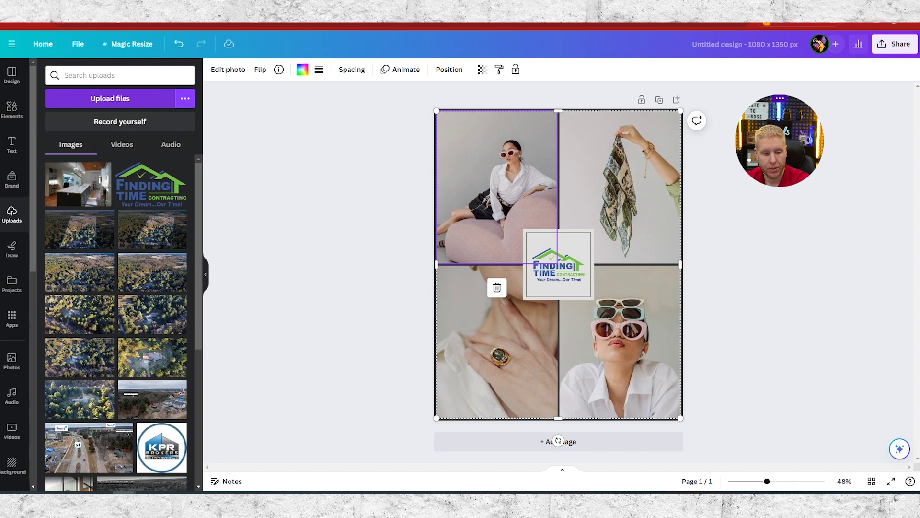
pyautogui.moveTo(89, 187); pyautogui.dragTo(492, 174)
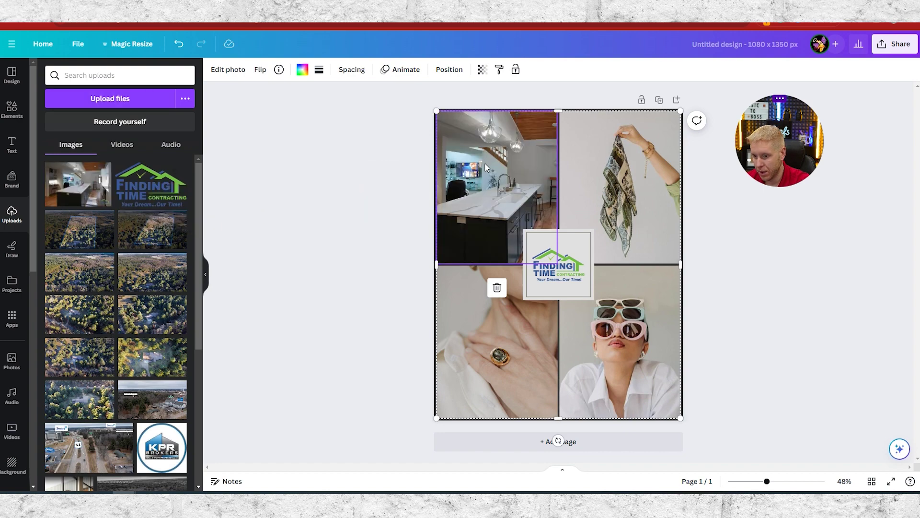
pyautogui.doubleClick(503, 183)
pyautogui.doubleClick(505, 181)
pyautogui.doubleClick(505, 181)
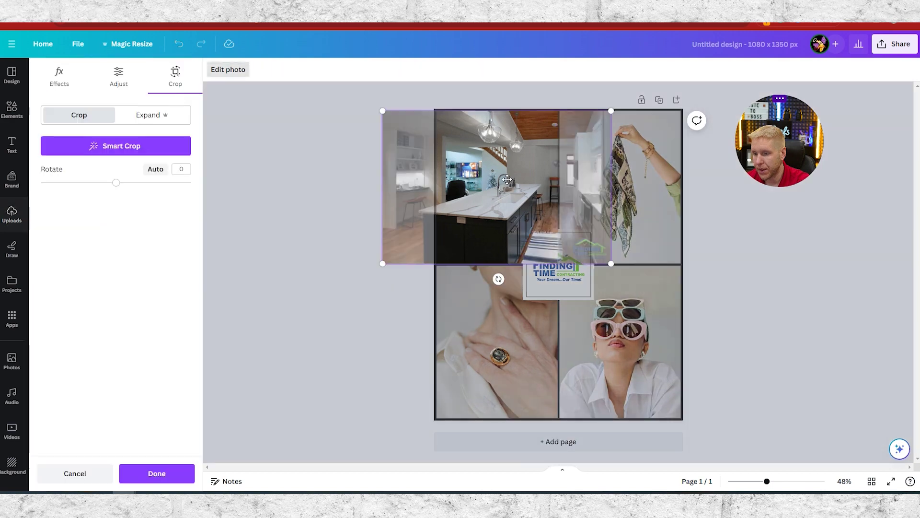
pyautogui.moveTo(512, 176); pyautogui.dragTo(542, 175)
pyautogui.click(324, 215)
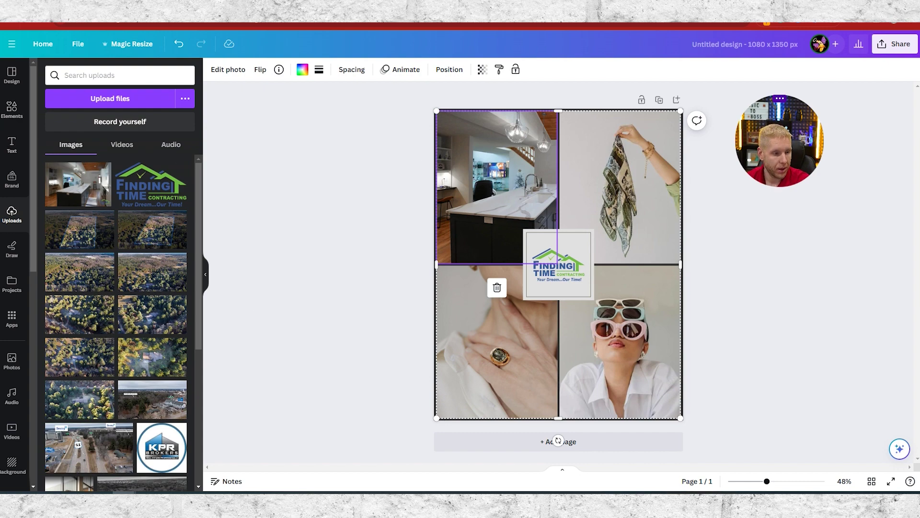
# - Replace the top-right scarf photo with another uploaded kitchen photo and adjust its framing
pyautogui.moveTo(287, 205); pyautogui.dragTo(136, 225)
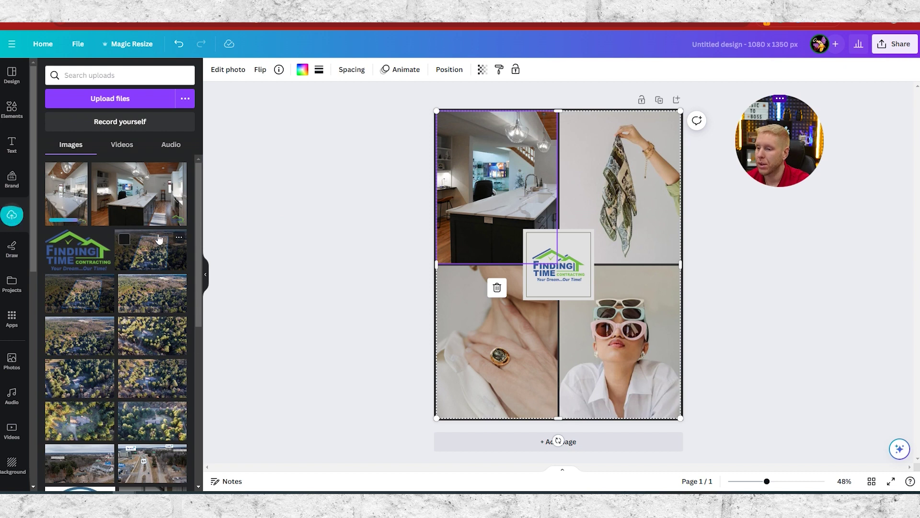
pyautogui.moveTo(79, 202); pyautogui.dragTo(619, 171)
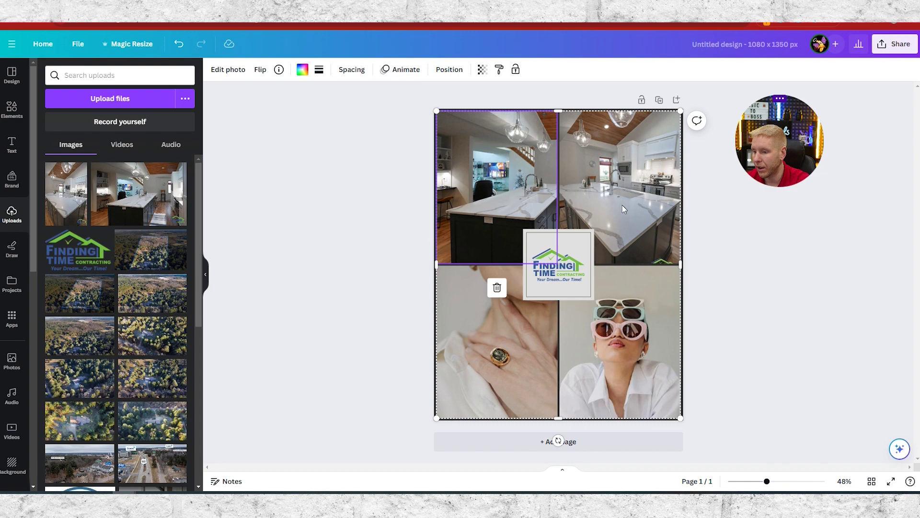
pyautogui.doubleClick(622, 207)
pyautogui.moveTo(631, 205)
pyautogui.mouseDown()
pyautogui.moveTo(631, 218)
pyautogui.moveTo(632, 210)
pyautogui.mouseUp()
pyautogui.click(887, 327)
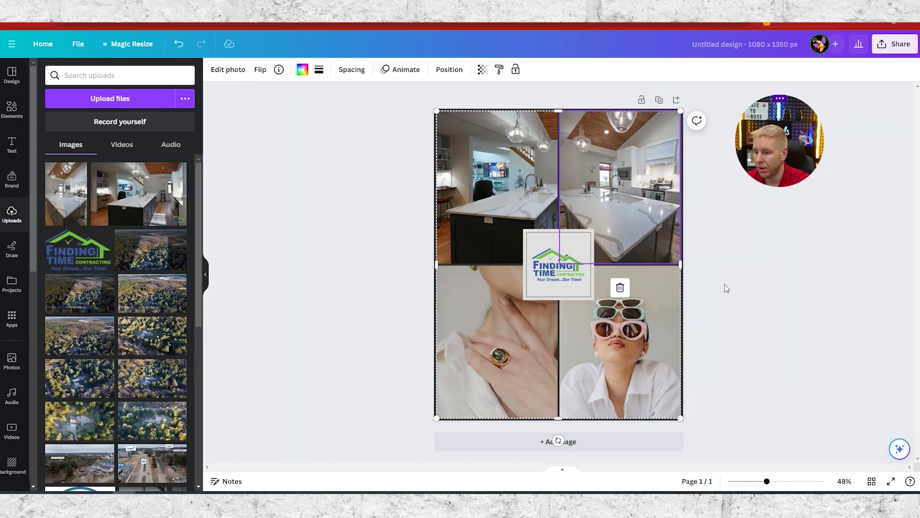
pyautogui.click(765, 258)
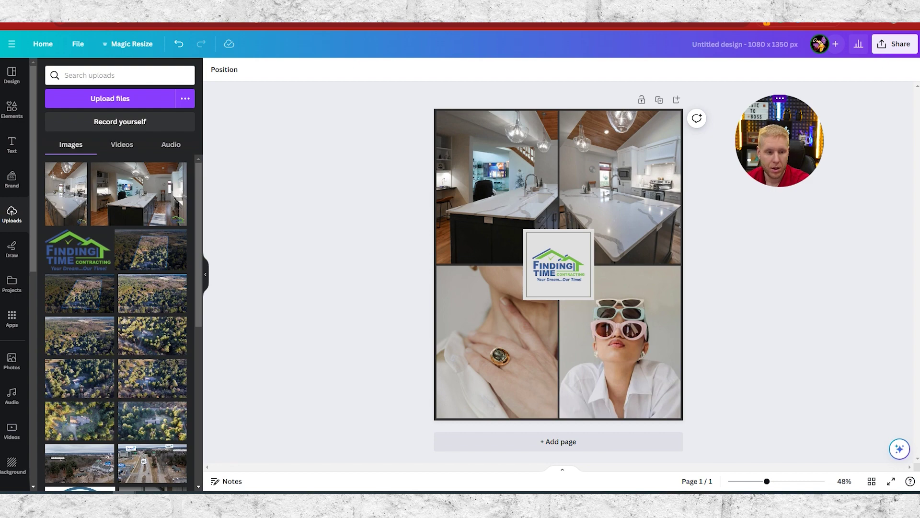
pyautogui.moveTo(222, 212); pyautogui.dragTo(226, 207)
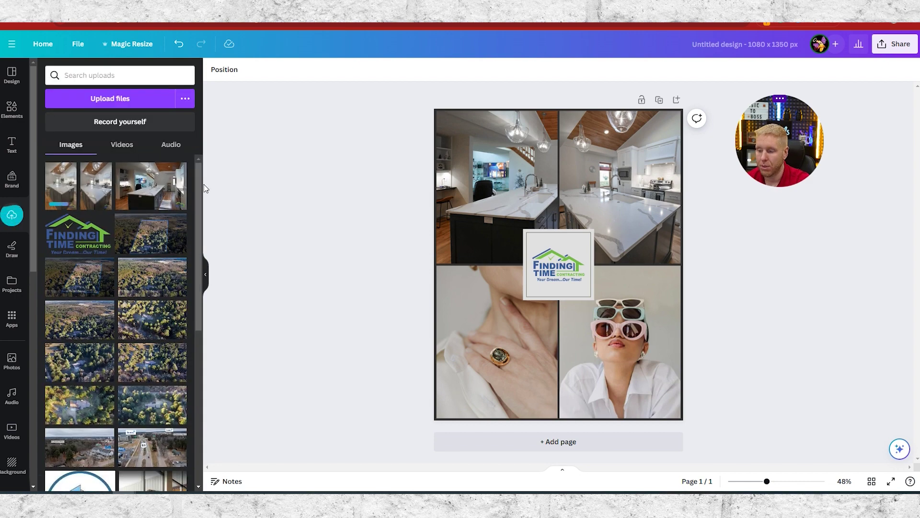
# - Put an uploaded kitchen photo into the bottom-left cell in place of the ring photo
pyautogui.moveTo(57, 193); pyautogui.dragTo(497, 378)
pyautogui.doubleClick(510, 358)
pyautogui.press('Escape')
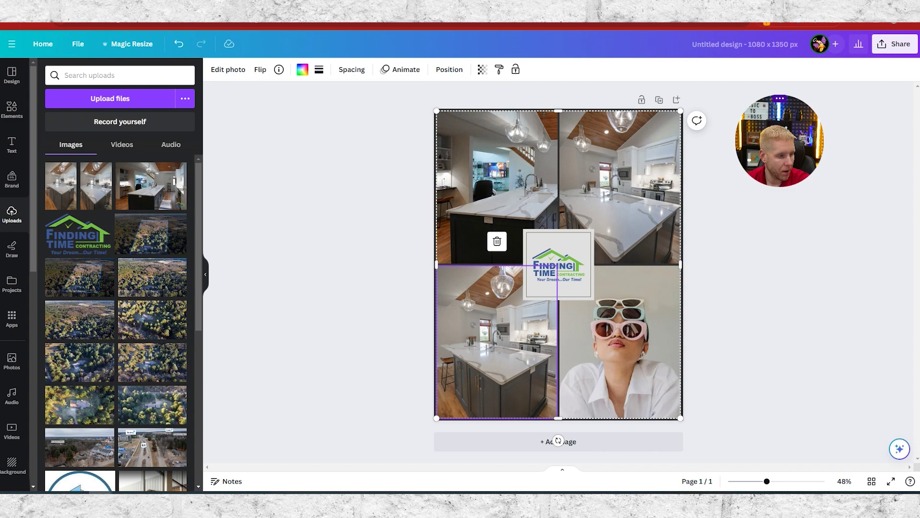
# - Replace the bottom-right sunglasses photo with a kitchen photo and shift it sideways within its cell
pyautogui.moveTo(5, 284); pyautogui.dragTo(74, 235)
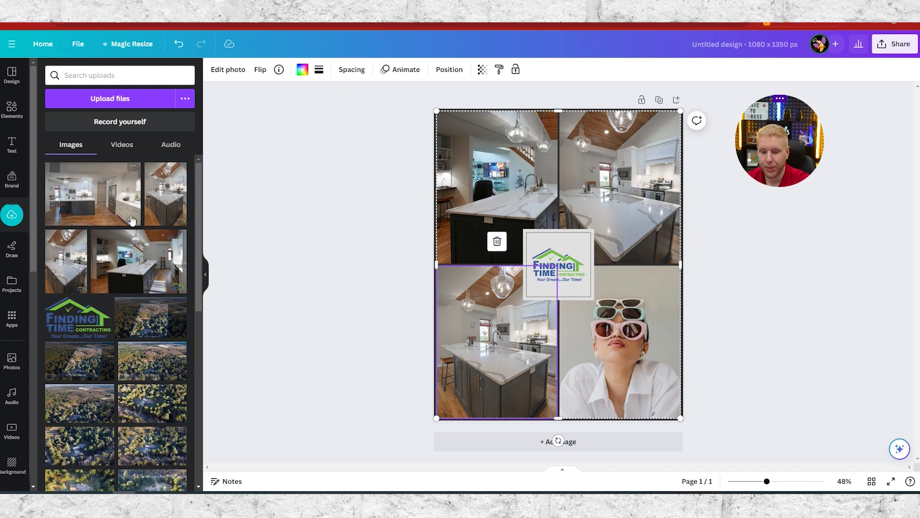
pyautogui.moveTo(105, 188); pyautogui.dragTo(635, 331)
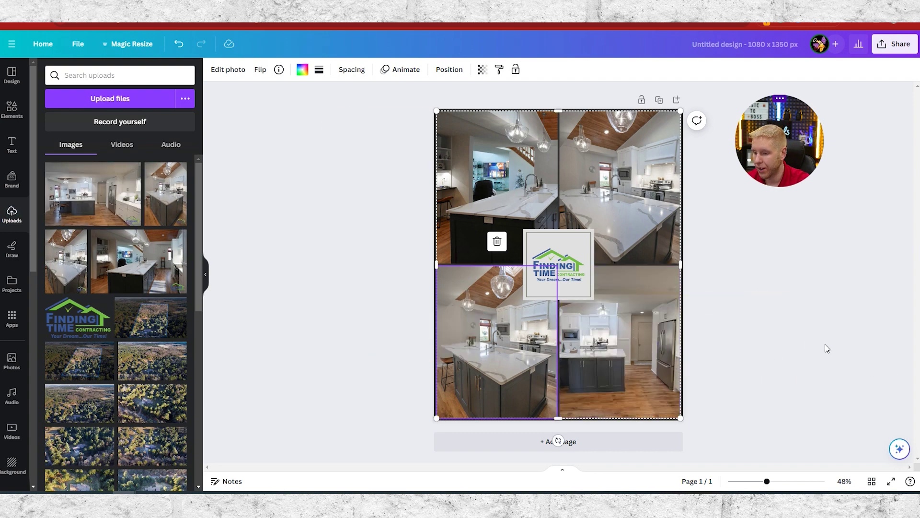
pyautogui.click(826, 345)
pyautogui.doubleClick(628, 341)
pyautogui.moveTo(613, 324); pyautogui.dragTo(659, 329)
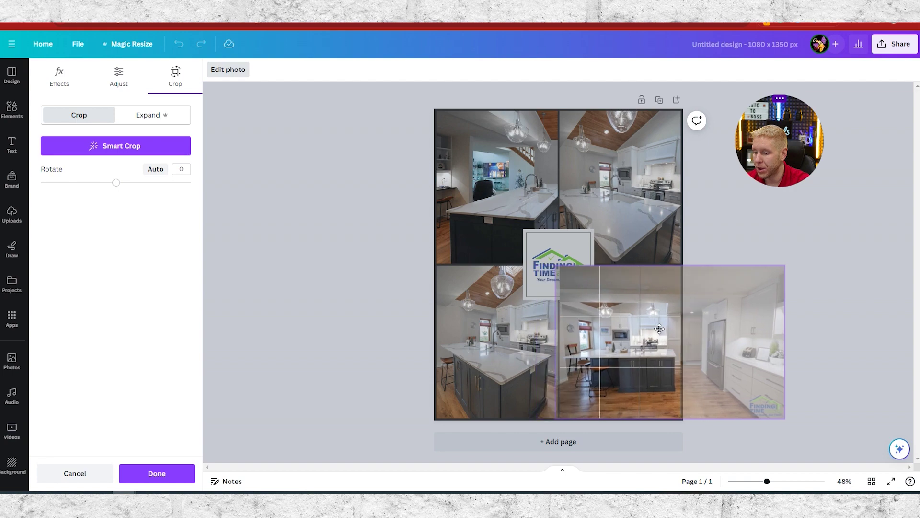
pyautogui.click(353, 309)
pyautogui.click(320, 309)
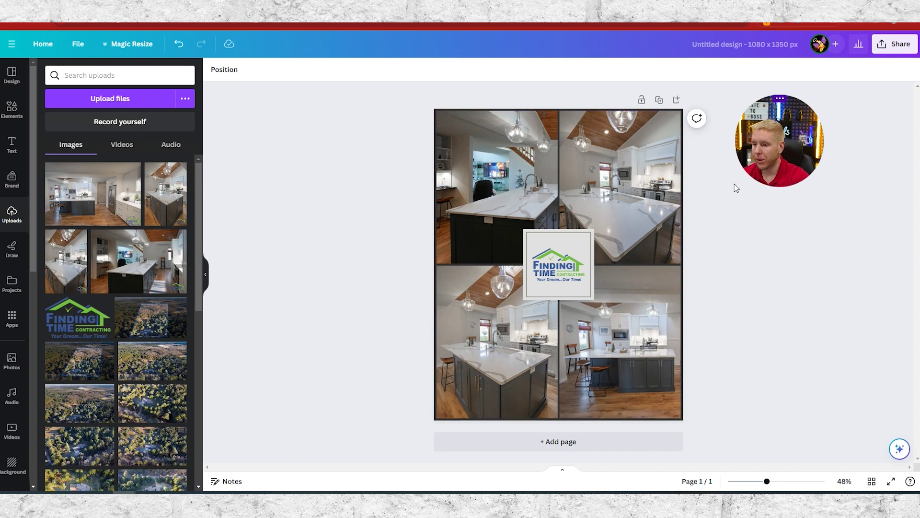
# - Set the collage grid's spacing colour to white
pyautogui.click(554, 263)
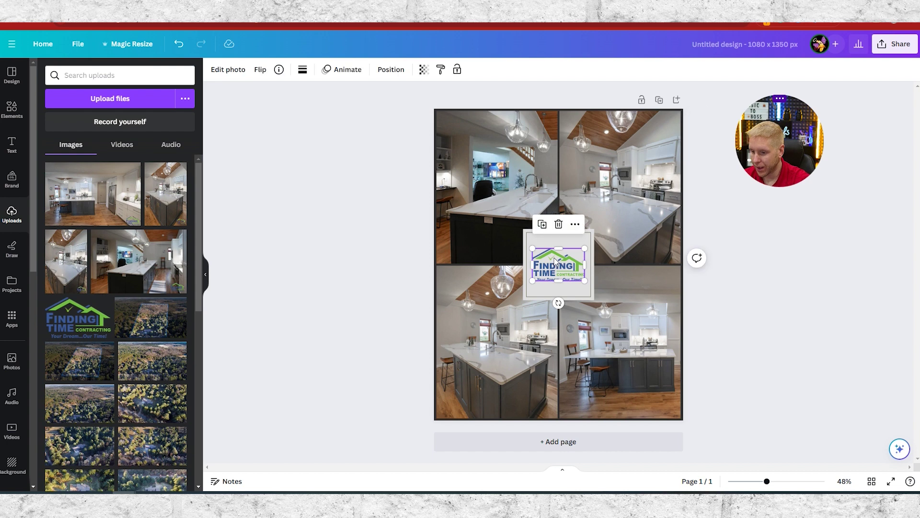
pyautogui.click(563, 363)
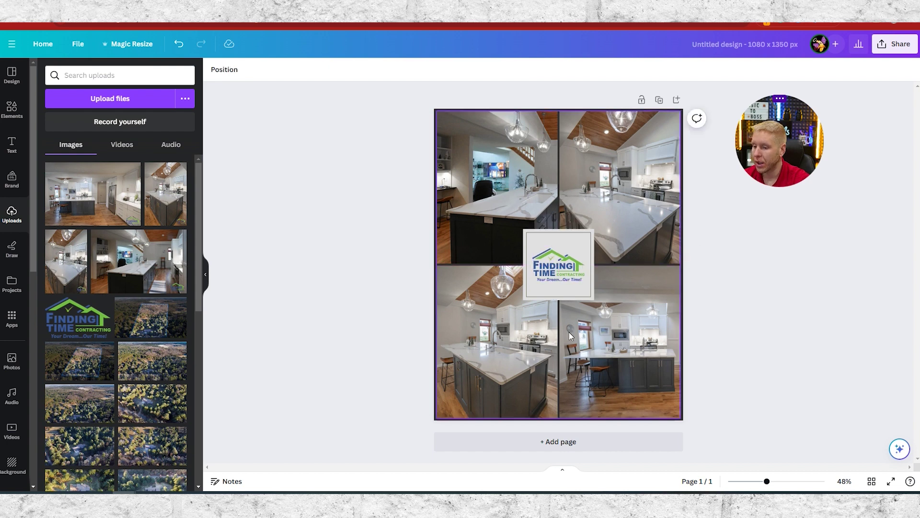
pyautogui.click(574, 116)
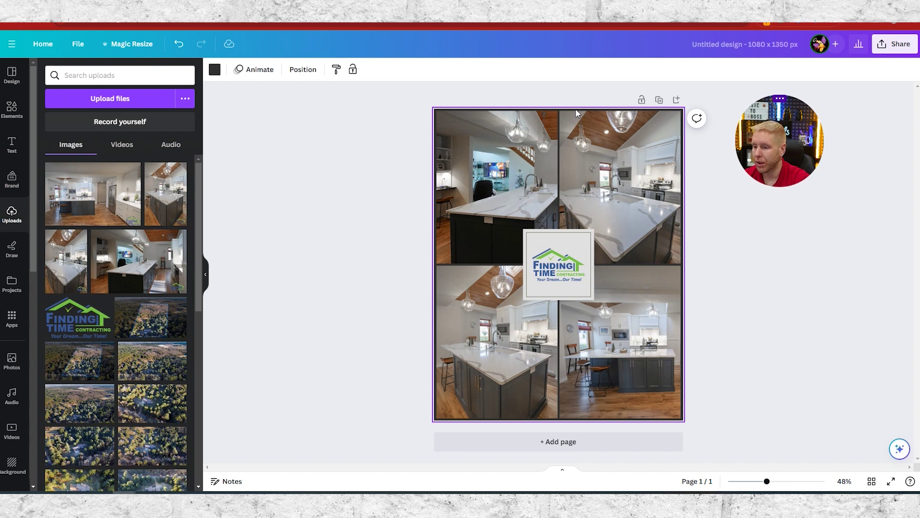
pyautogui.click(213, 70)
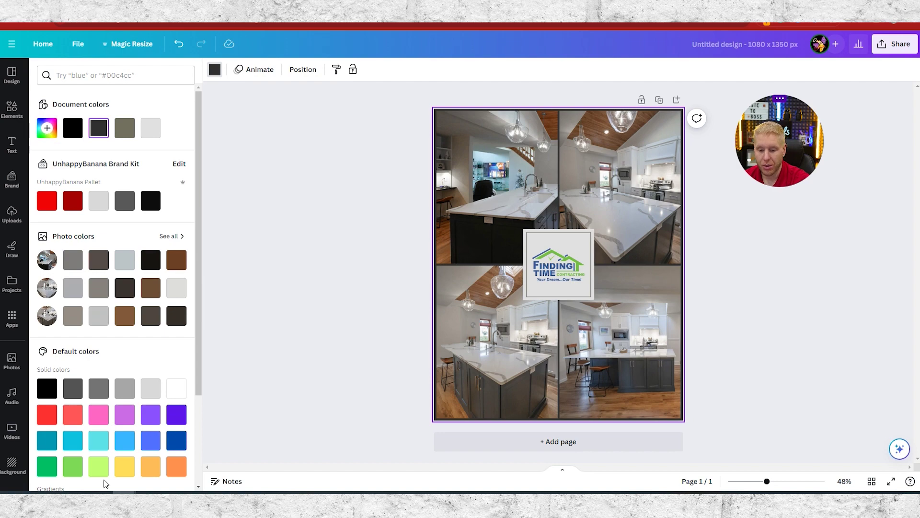
pyautogui.click(180, 390)
pyautogui.click(268, 262)
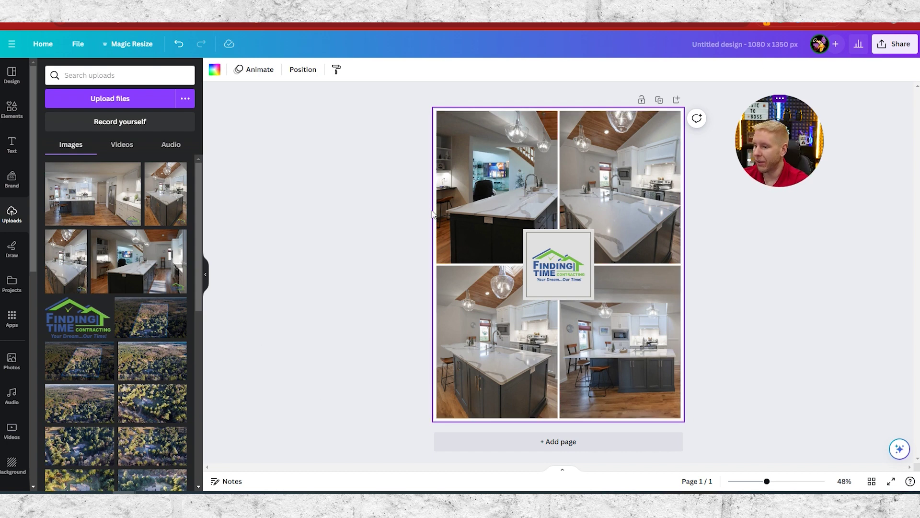
# - Download the collage as a PNG file from Share > Download
pyautogui.click(897, 43)
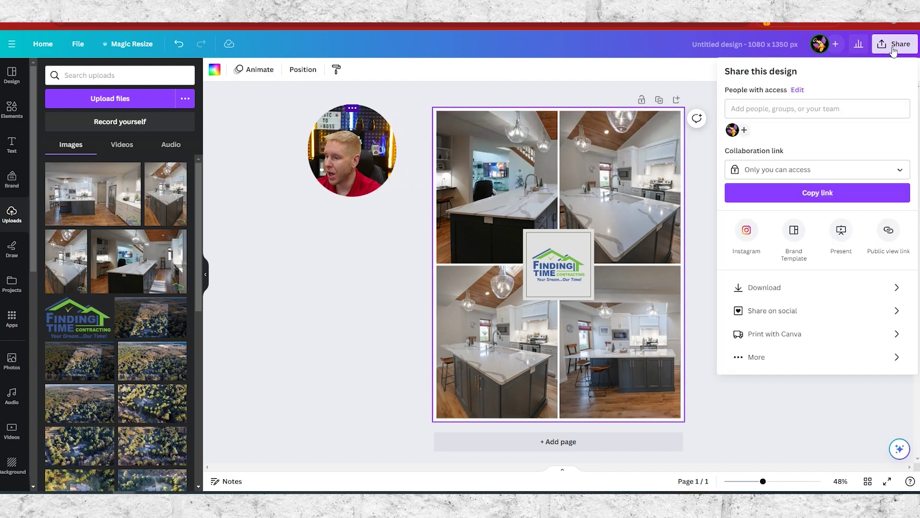
pyautogui.click(788, 289)
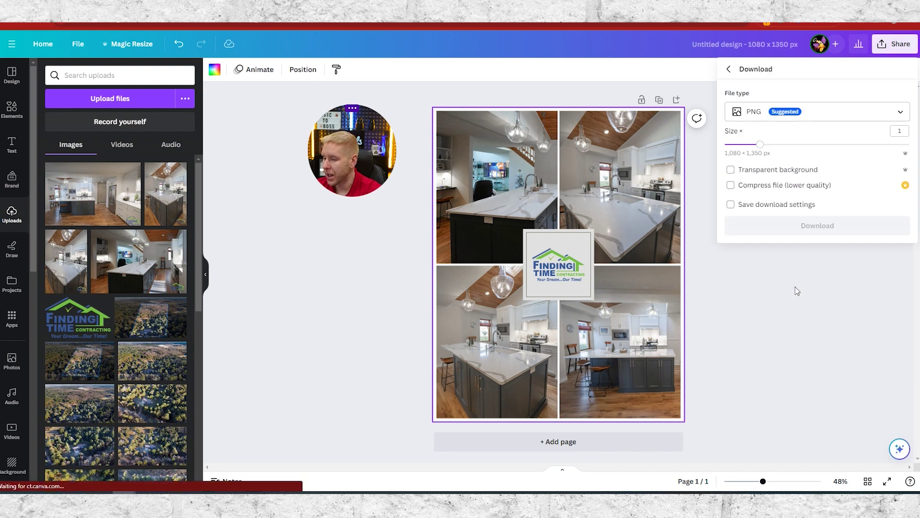
pyautogui.click(756, 115)
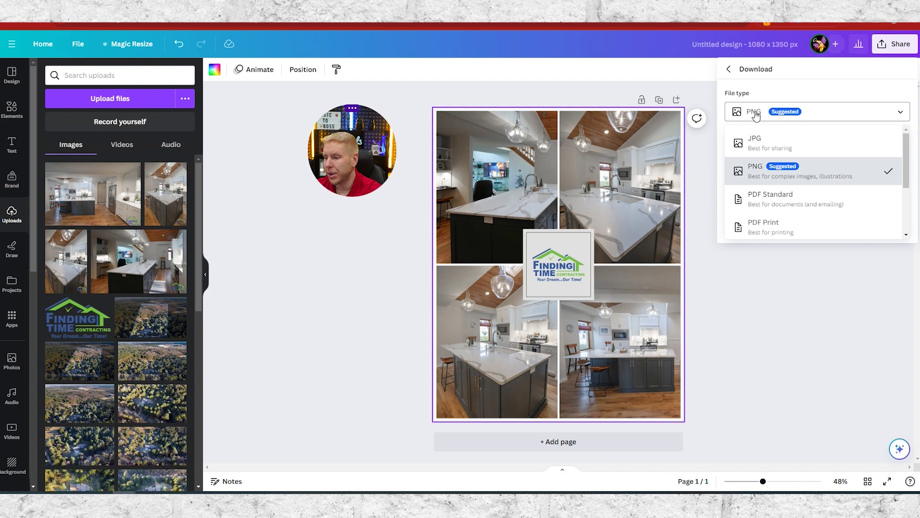
pyautogui.click(755, 114)
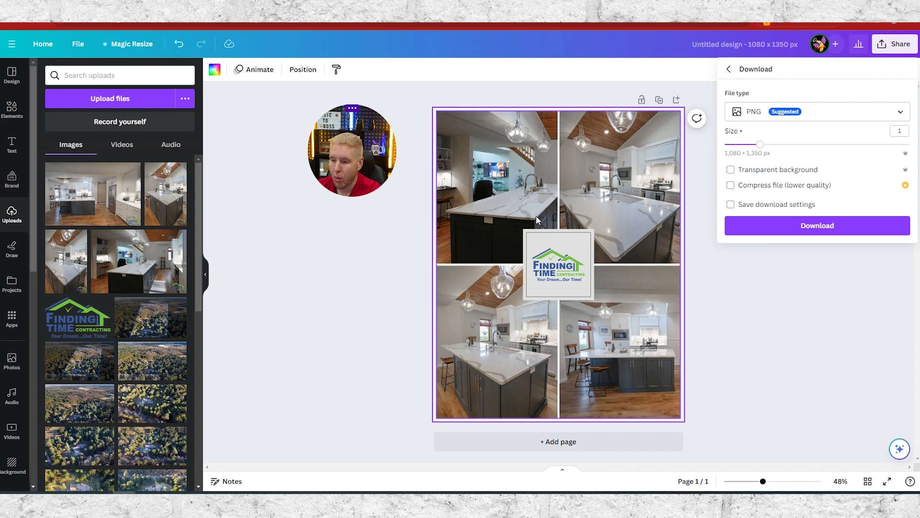
pyautogui.click(825, 229)
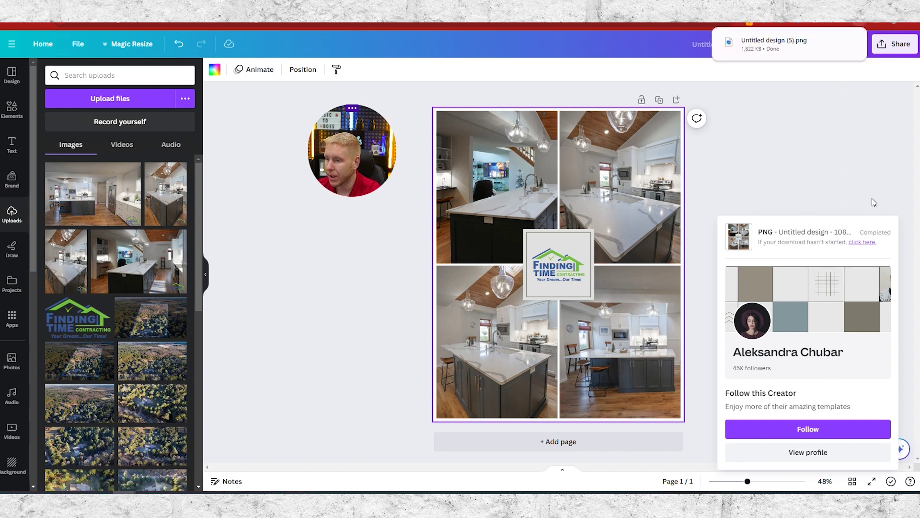
# - Dismiss the download confirmation and browse the current template's details and similar designs
pyautogui.click(848, 156)
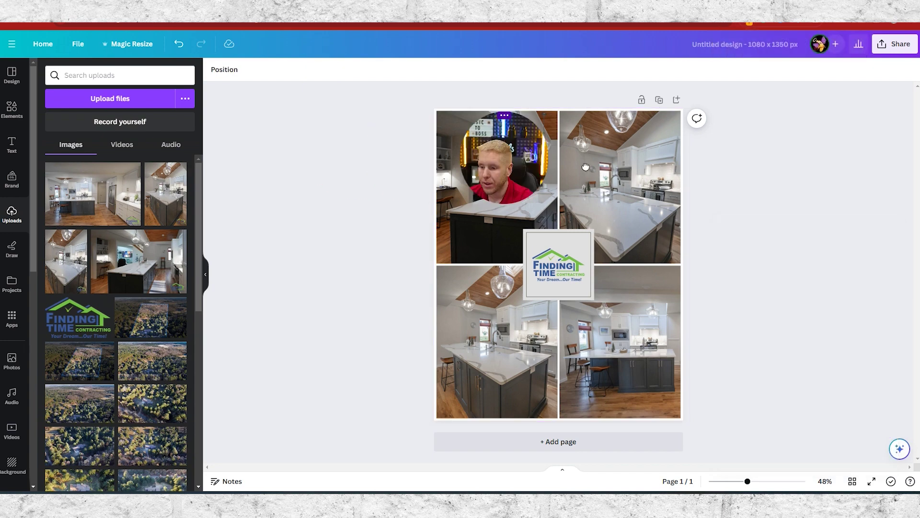
pyautogui.click(12, 75)
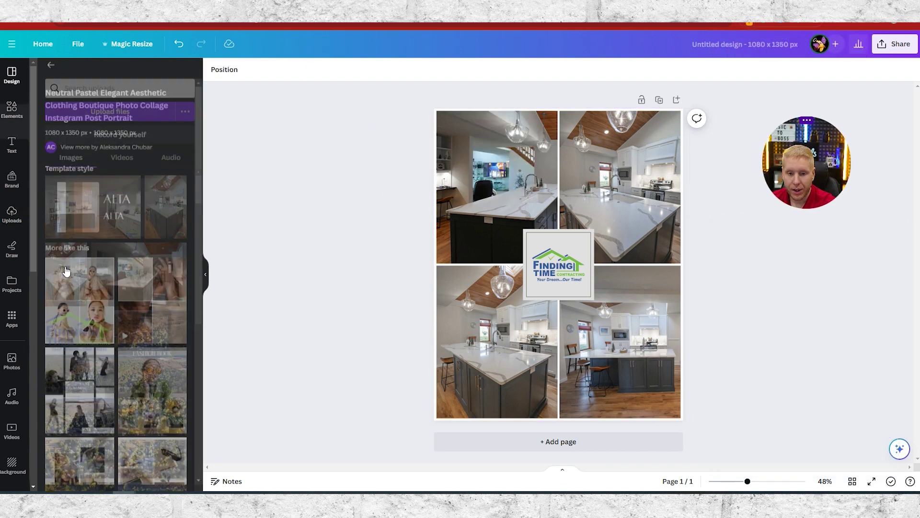
pyautogui.scroll(-1, 96, 330)
pyautogui.scroll(-3, 96, 330)
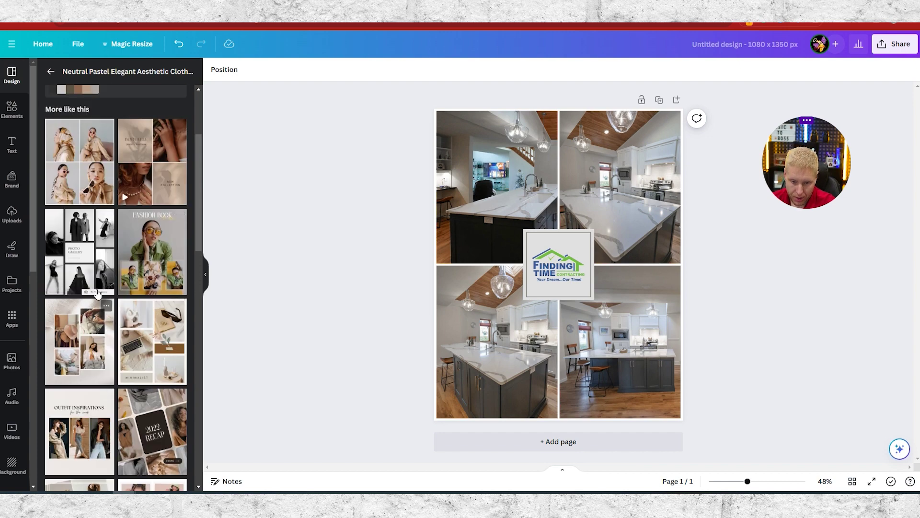
pyautogui.scroll(-4, 96, 245)
pyautogui.scroll(-4, 96, 246)
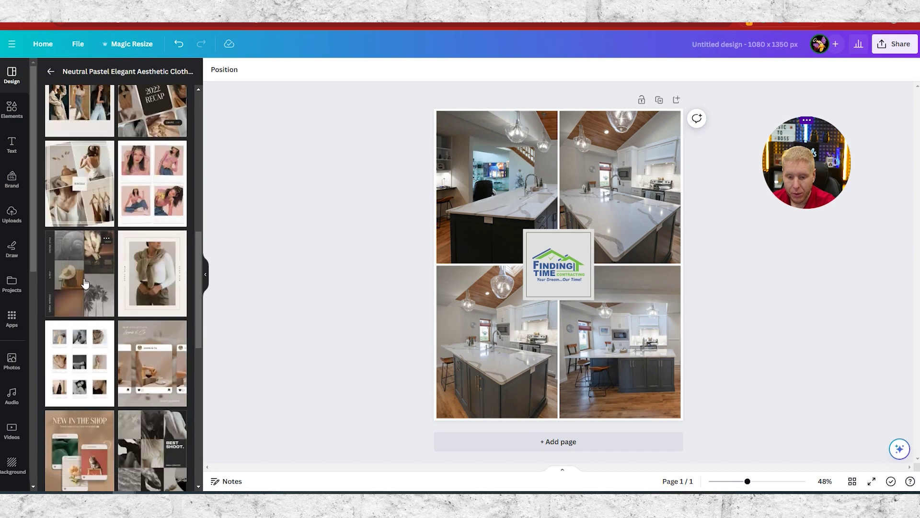
pyautogui.scroll(-4, 86, 278)
pyautogui.scroll(-4, 96, 307)
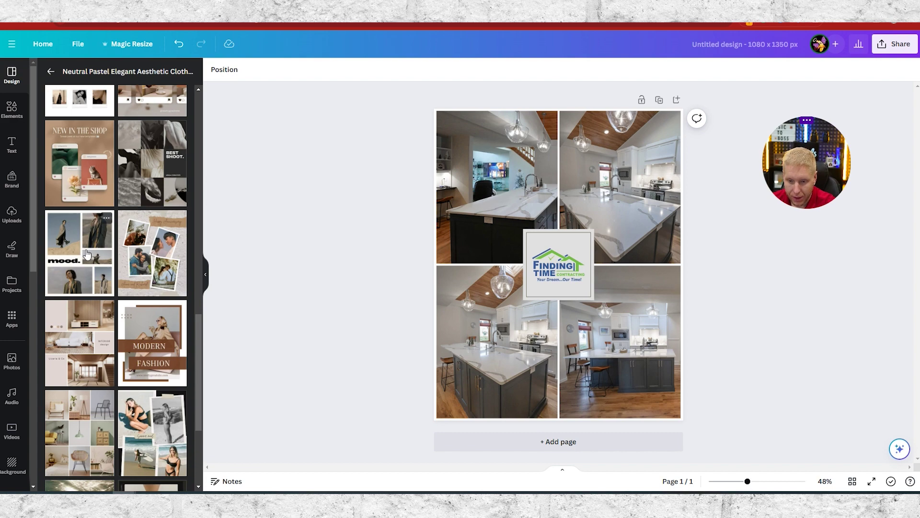
pyautogui.scroll(-2, 168, 282)
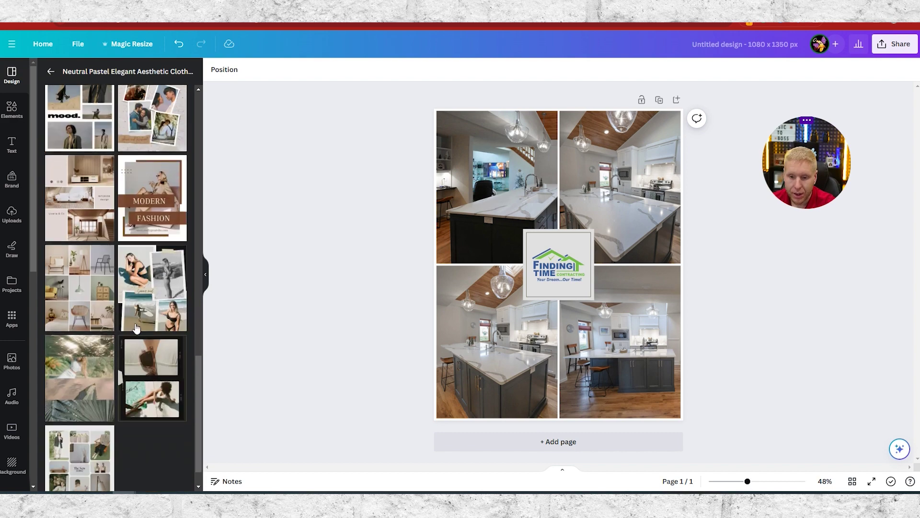
pyautogui.scroll(-2, 53, 276)
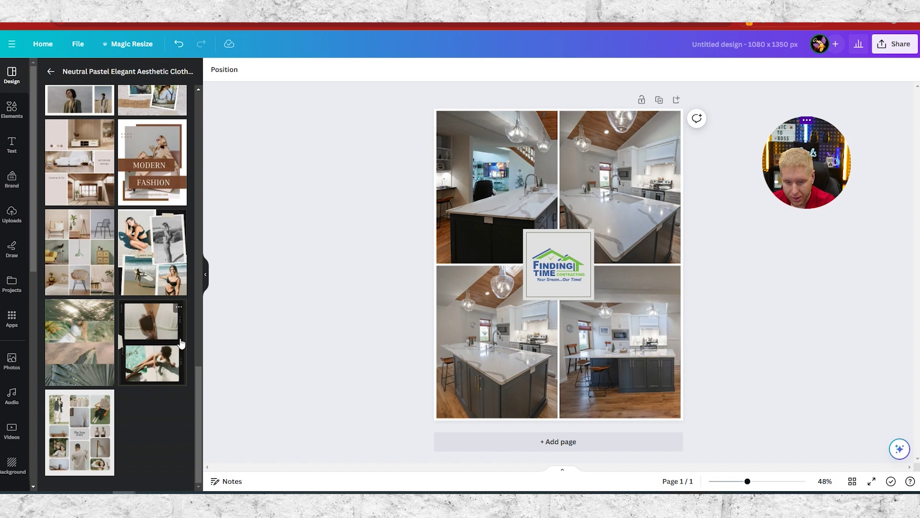
pyautogui.scroll(20, 102, 322)
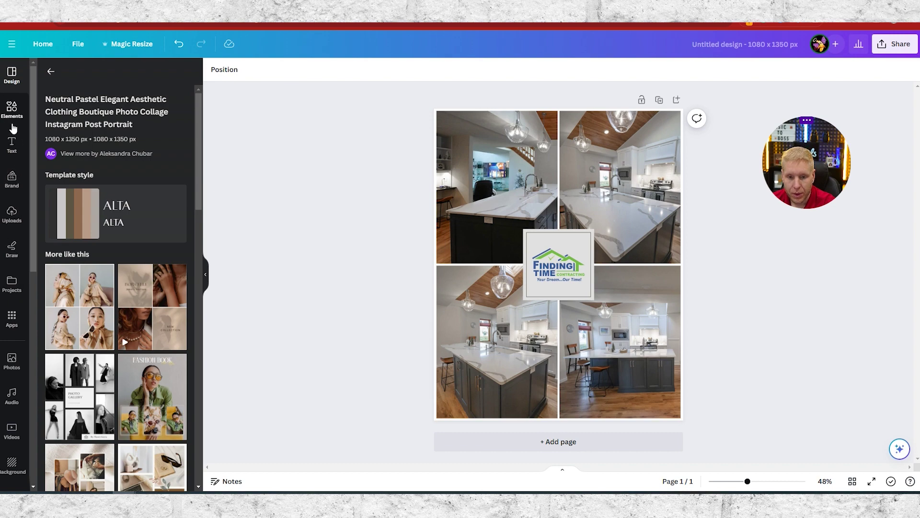
# - Glance through the Elements library, then go back to the full Templates list
pyautogui.click(12, 108)
pyautogui.scroll(-5, 96, 383)
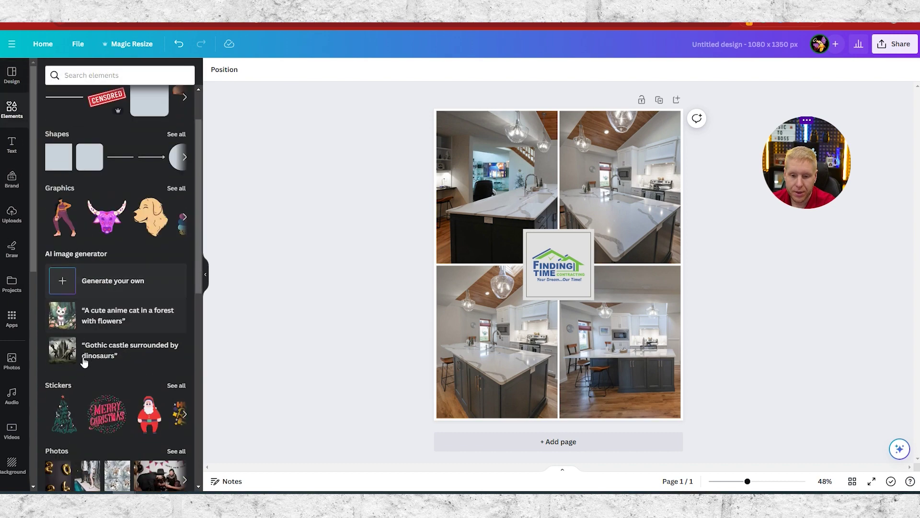
pyautogui.scroll(6, 106, 404)
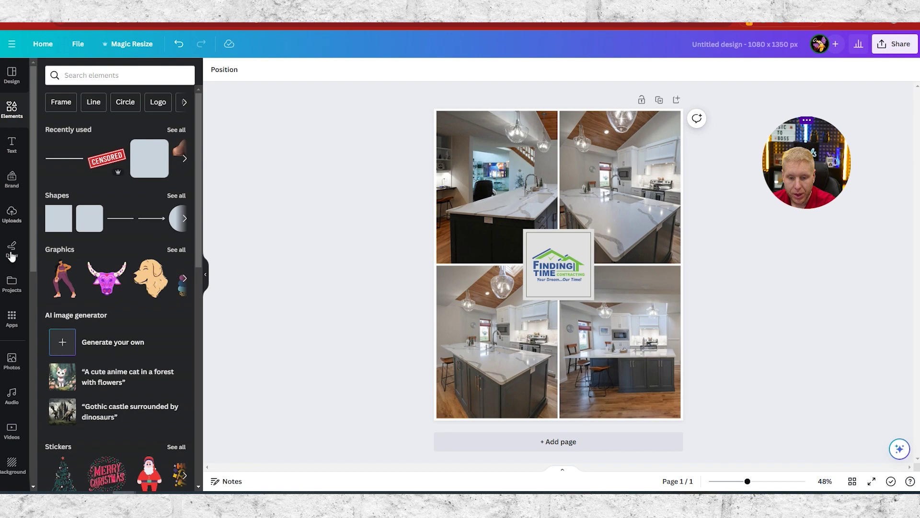
pyautogui.click(12, 76)
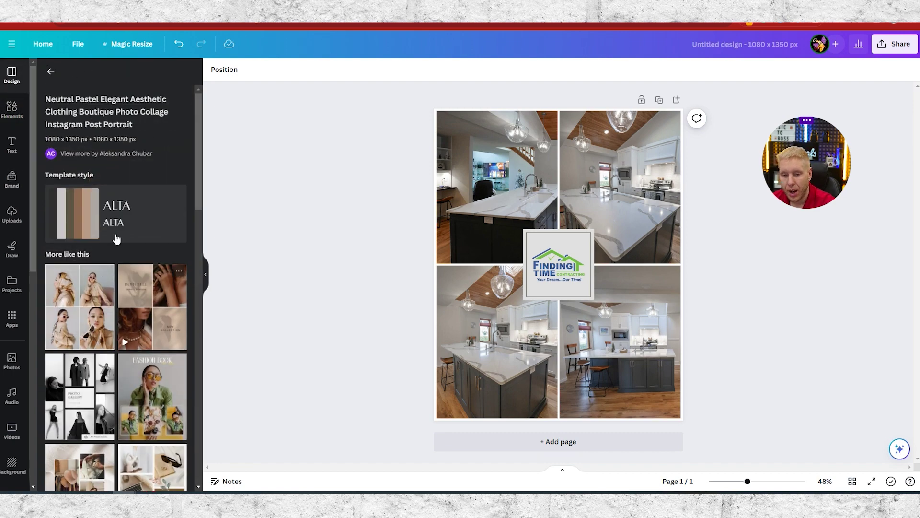
pyautogui.scroll(-8, 118, 194)
pyautogui.scroll(8, 117, 194)
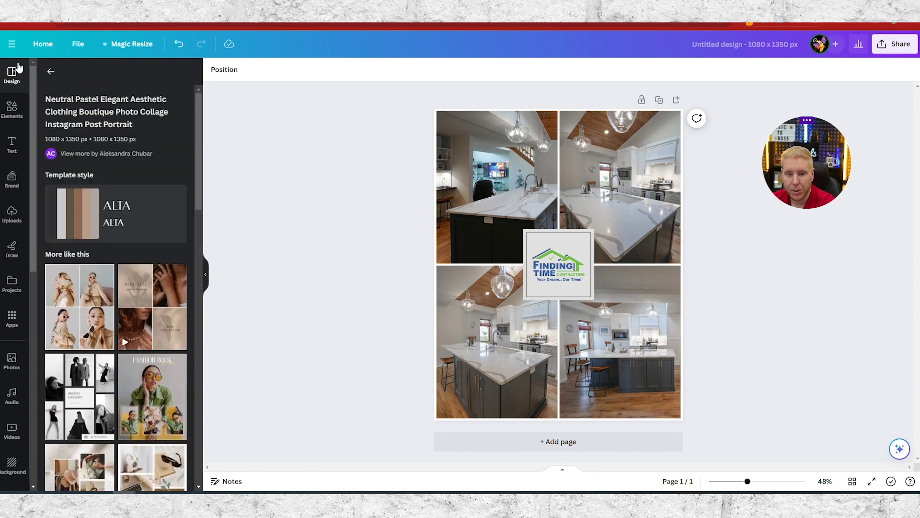
pyautogui.click(50, 72)
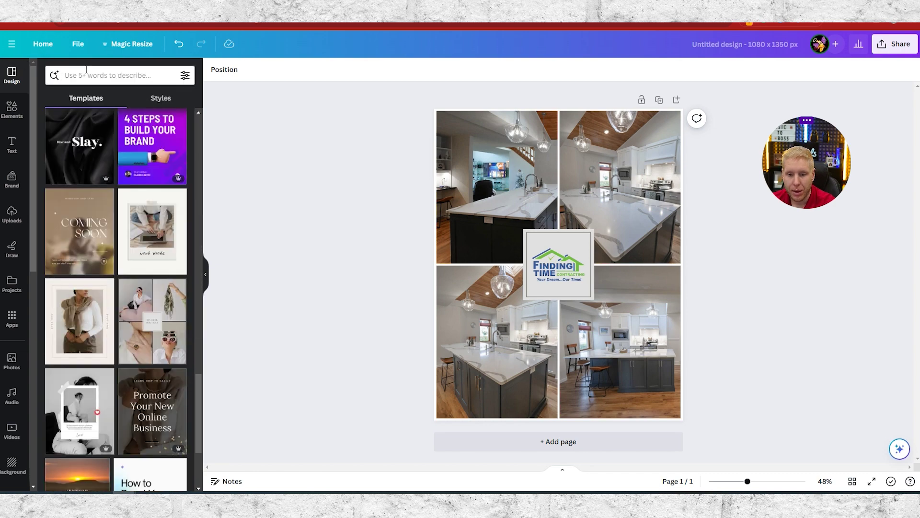
# - Search templates for 'photos' and apply the Beige Elegant Collage Beauty Instagram Post template
pyautogui.scroll(5, 115, 132)
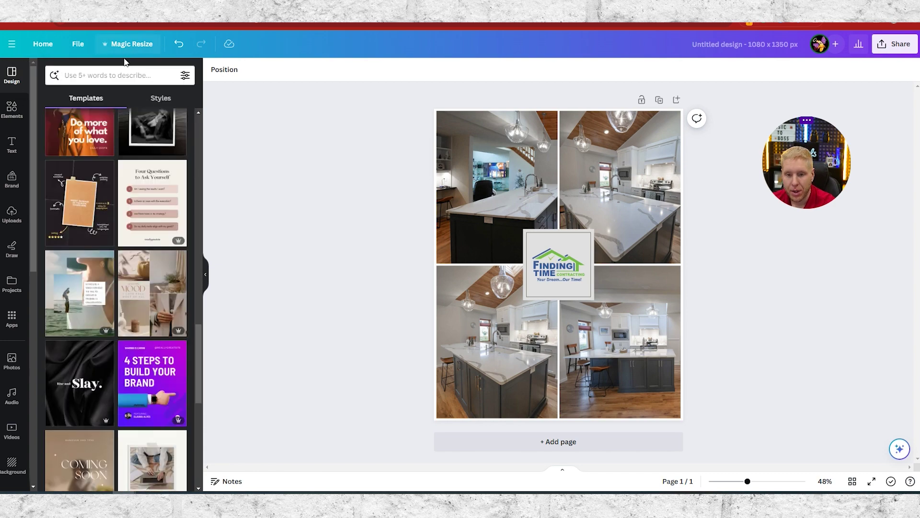
pyautogui.click(148, 79)
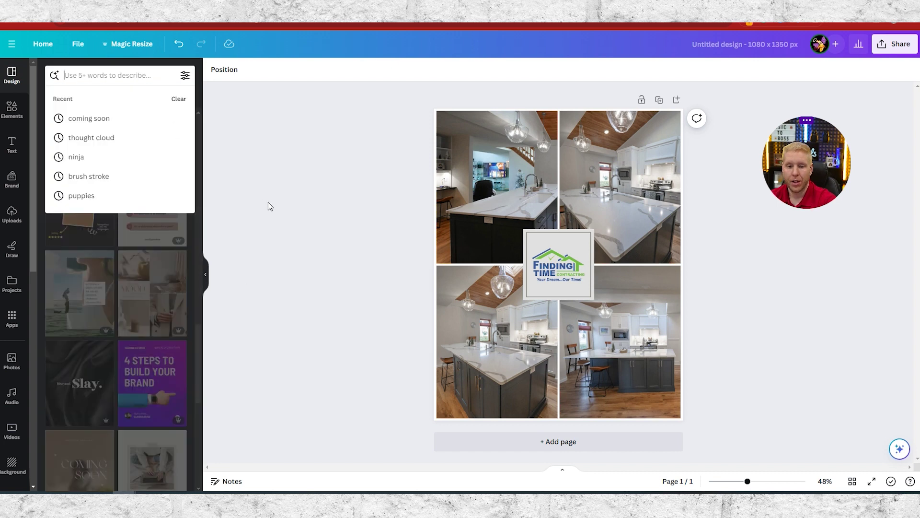
pyautogui.write('photos')
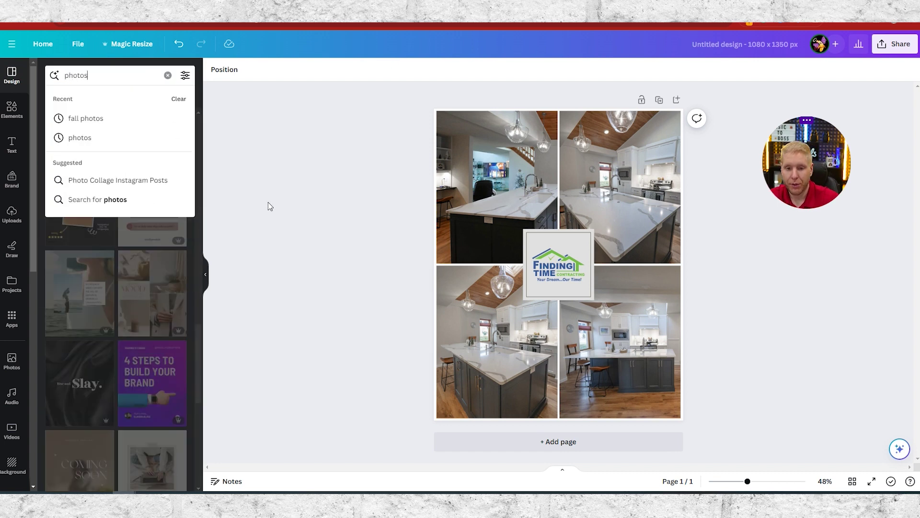
pyautogui.press('Return')
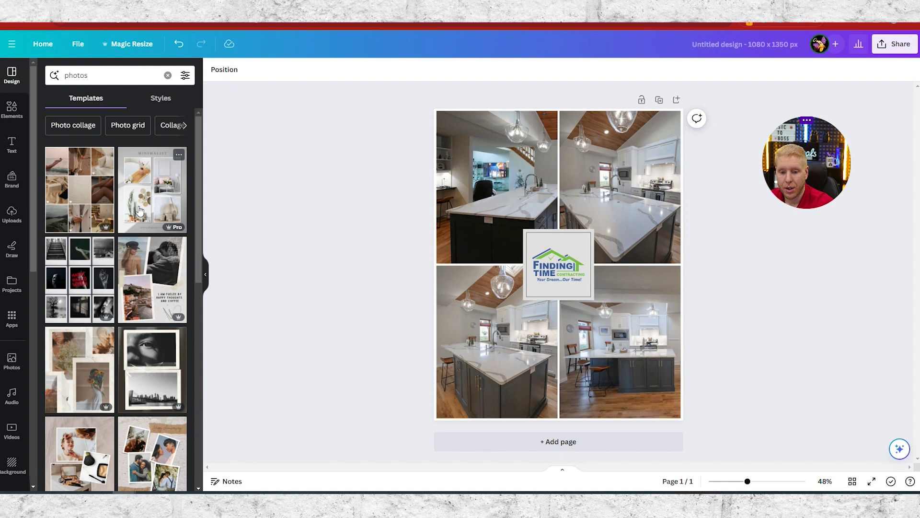
pyautogui.scroll(-3, 129, 206)
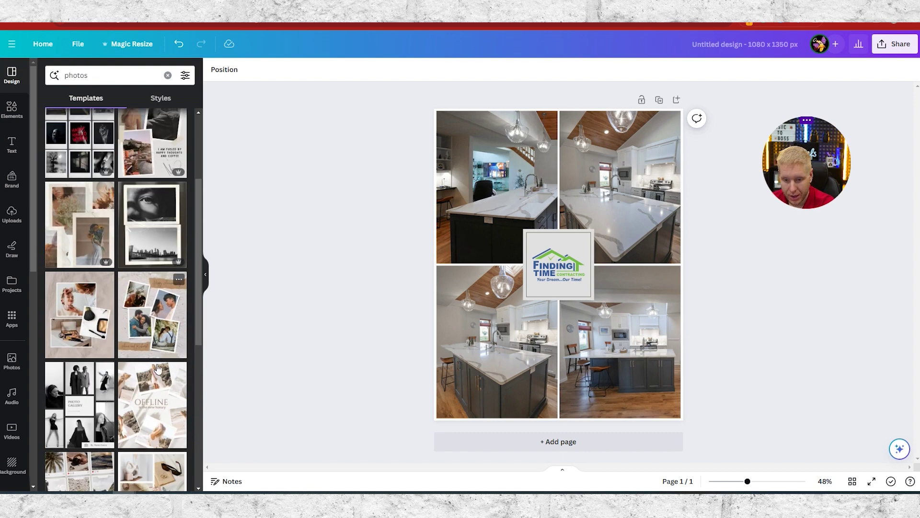
pyautogui.scroll(-2, 159, 368)
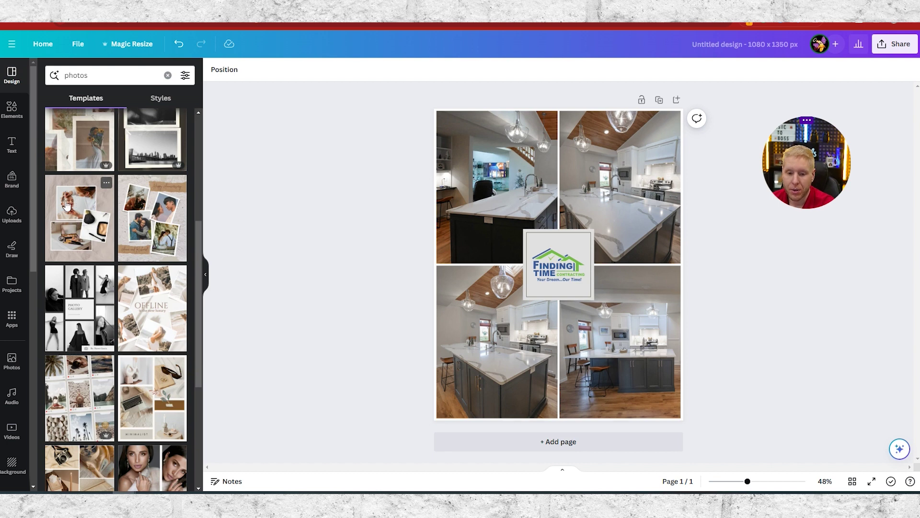
pyautogui.click(80, 213)
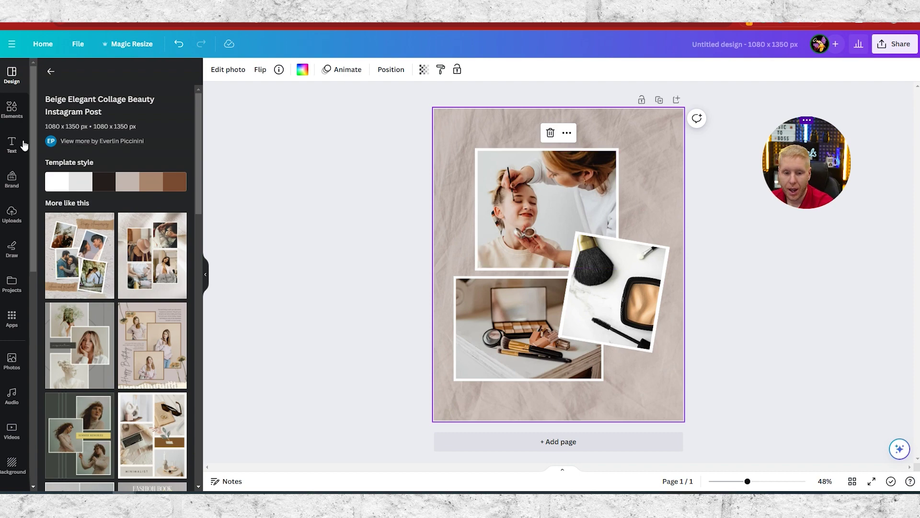
# - Show the uploaded images library with the kitchen and aerial photos and the logo
pyautogui.click(13, 215)
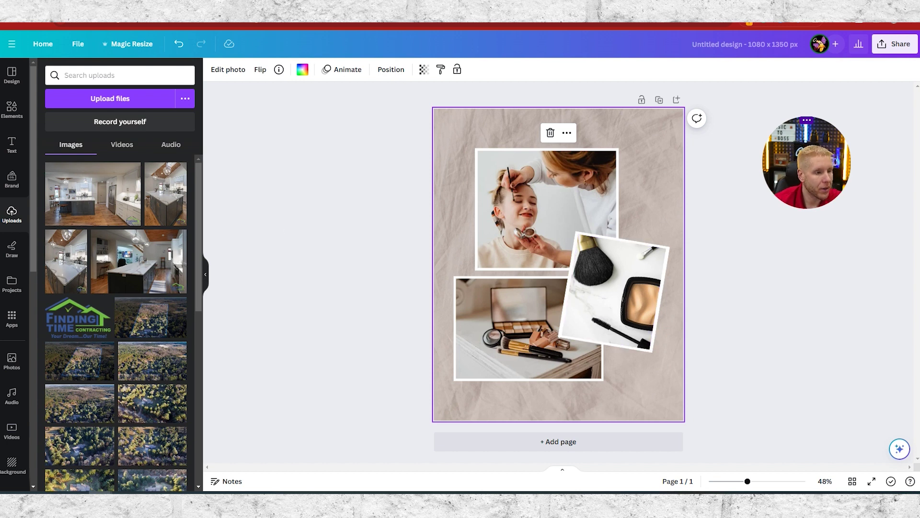
pyautogui.hotkey('alt', 'Tab')
pyautogui.moveTo(432, 49); pyautogui.dragTo(582, 32)
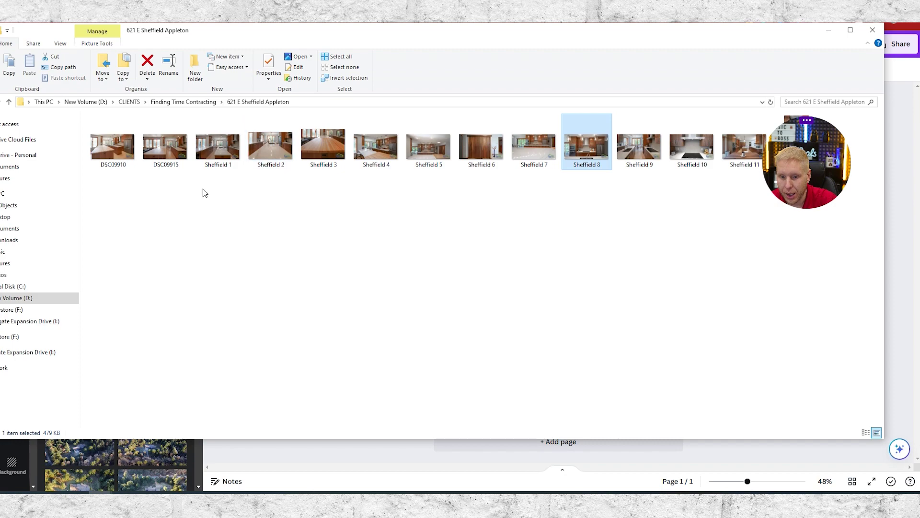
pyautogui.moveTo(795, 186); pyautogui.dragTo(778, 295)
pyautogui.click(597, 153)
pyautogui.click(619, 42)
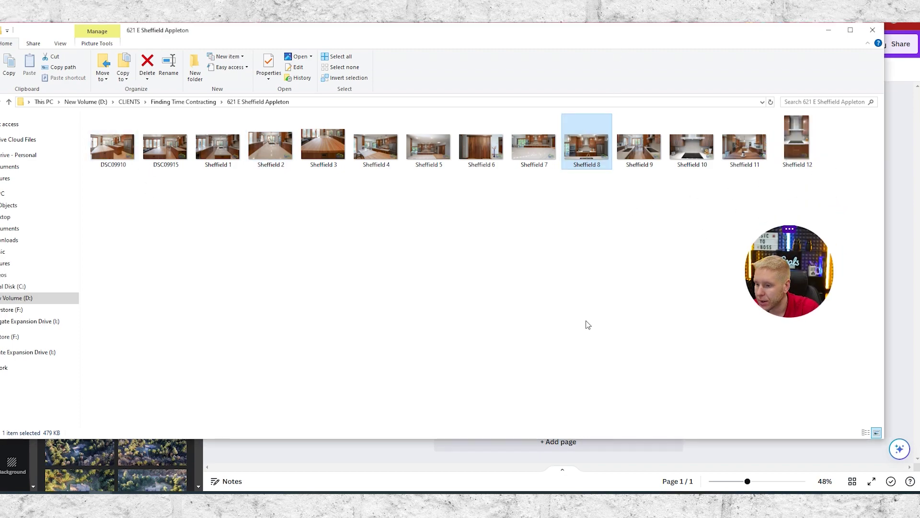
pyautogui.moveTo(590, 35); pyautogui.dragTo(622, 8)
pyautogui.keyDown('ctrl'); pyautogui.click(829, 115); pyautogui.keyUp('ctrl')
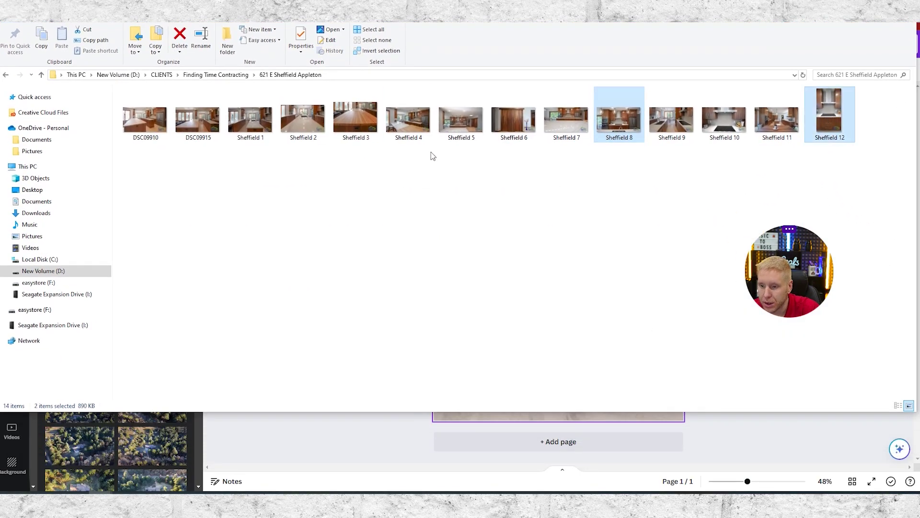
pyautogui.keyDown('ctrl'); pyautogui.click(413, 130); pyautogui.keyUp('ctrl')
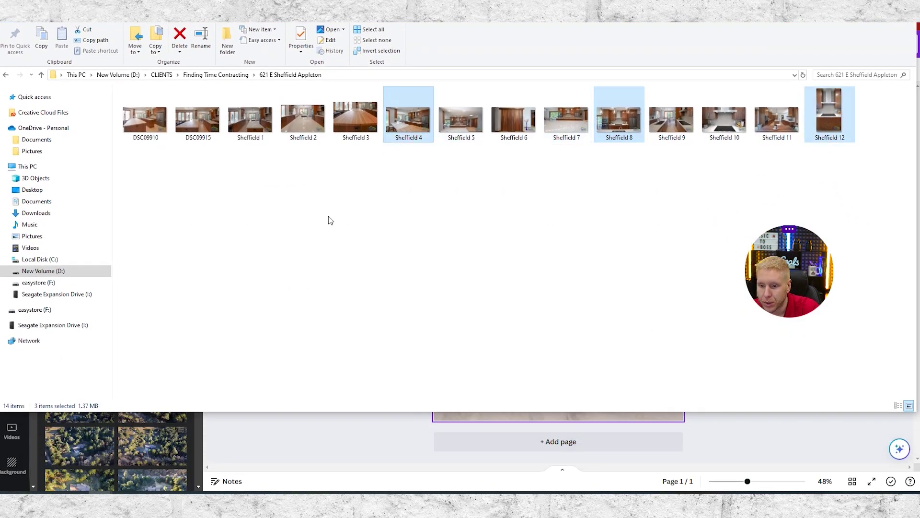
pyautogui.keyDown('ctrl'); pyautogui.click(145, 120); pyautogui.keyUp('ctrl')
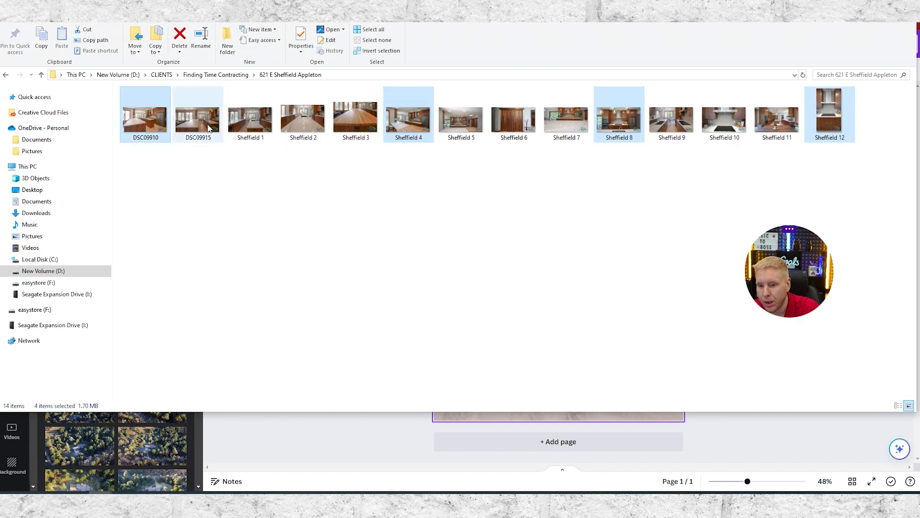
pyautogui.keyDown('ctrl'); pyautogui.click(250, 120); pyautogui.keyUp('ctrl')
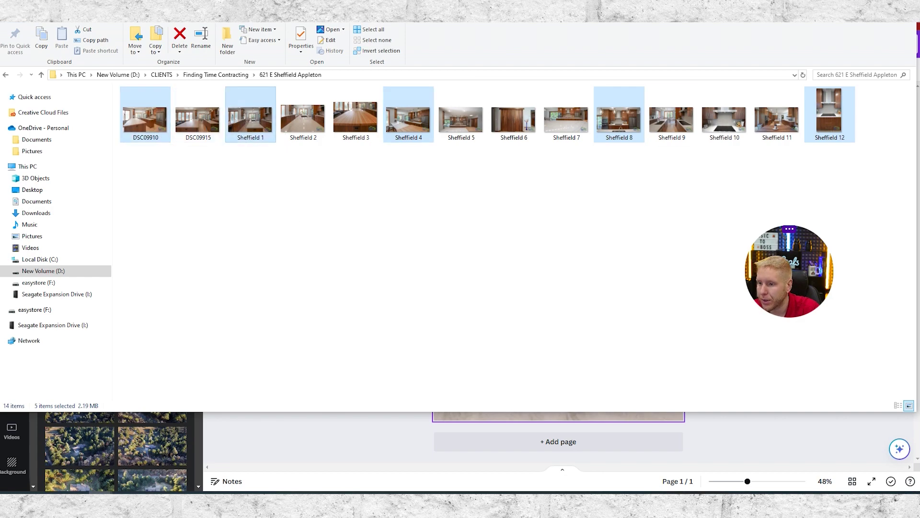
pyautogui.hotkey('alt', 'Tab')
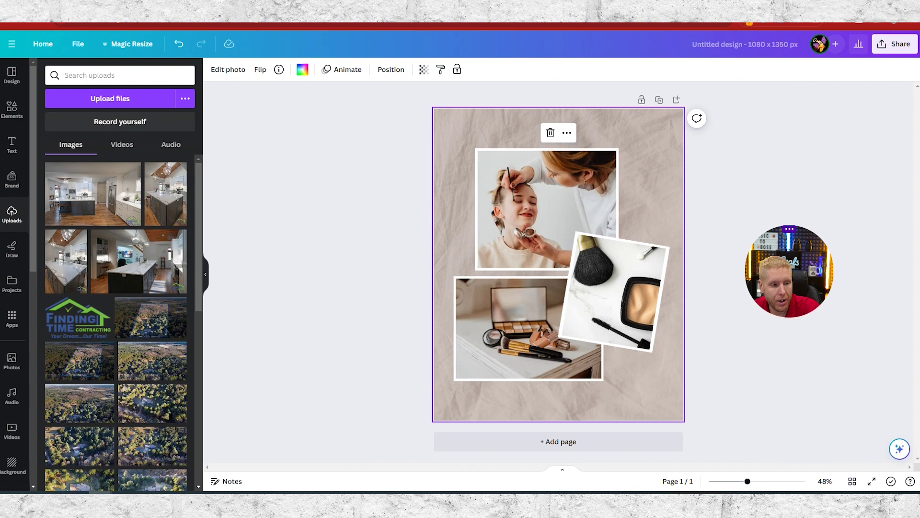
# - Upload the five photos, fill the tilted right frame with a kitchen shot shifted down, then the top frame
pyautogui.moveTo(14, 223); pyautogui.dragTo(118, 239)
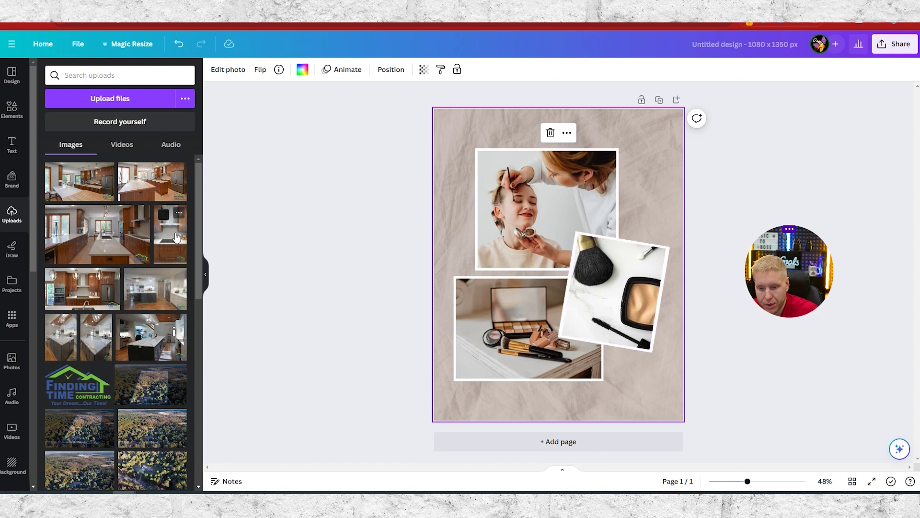
pyautogui.moveTo(175, 236); pyautogui.dragTo(614, 286)
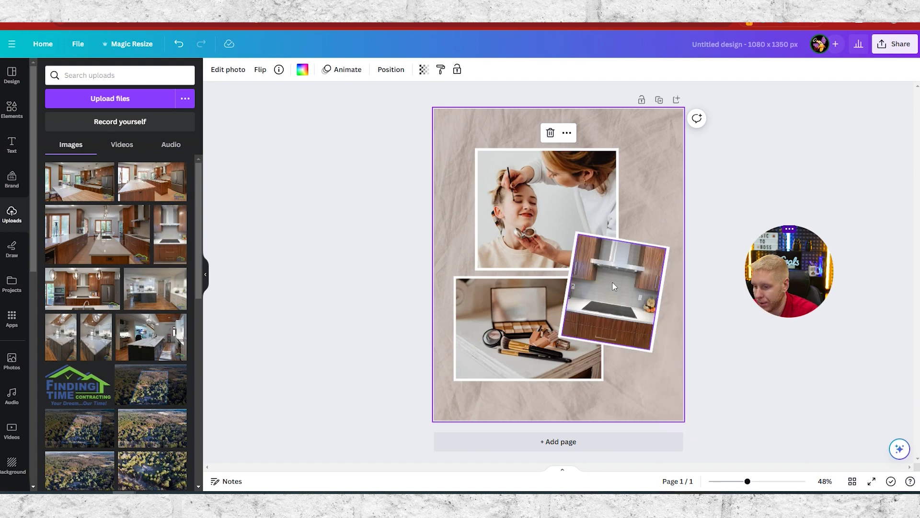
pyautogui.doubleClick(614, 286)
pyautogui.moveTo(634, 295); pyautogui.dragTo(632, 312)
pyautogui.click(760, 360)
pyautogui.click(864, 372)
pyautogui.moveTo(80, 185); pyautogui.dragTo(504, 218)
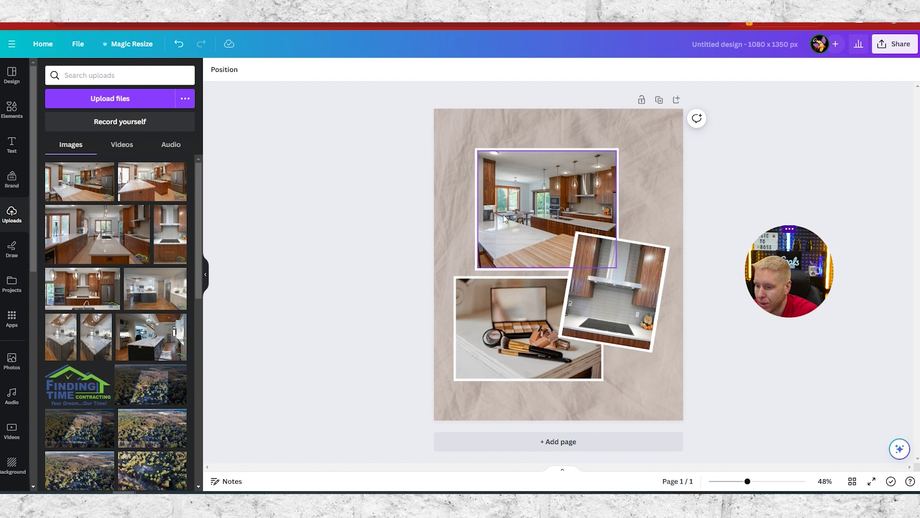
# - Crop the top kitchen photo by shifting it left, then right, within its frame
pyautogui.doubleClick(549, 236)
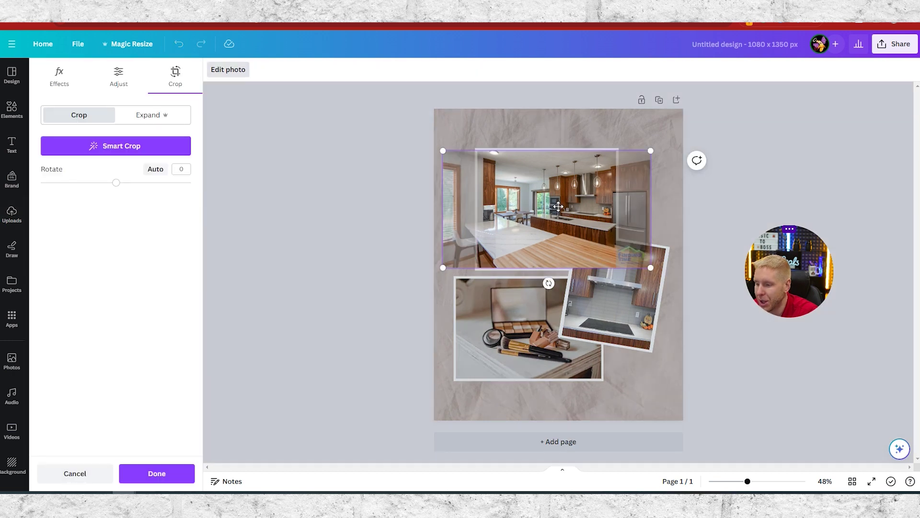
pyautogui.moveTo(532, 200); pyautogui.dragTo(501, 198)
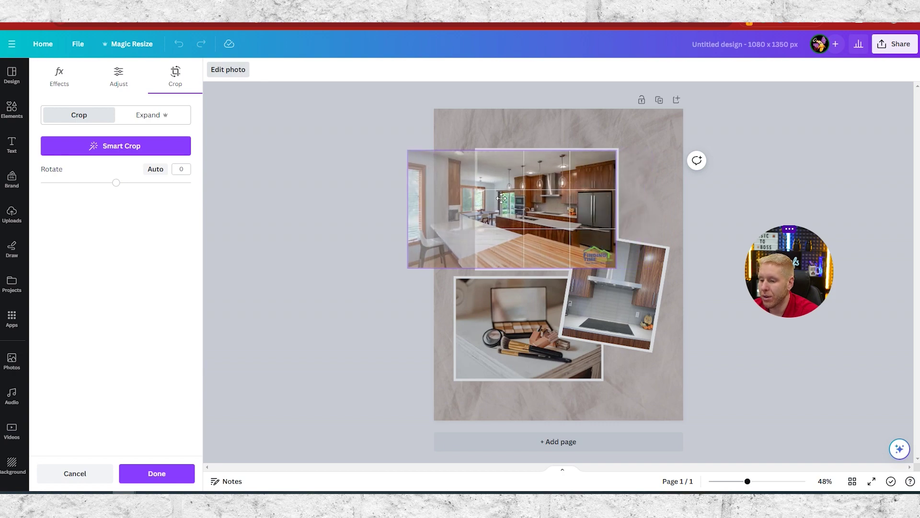
pyautogui.click(306, 219)
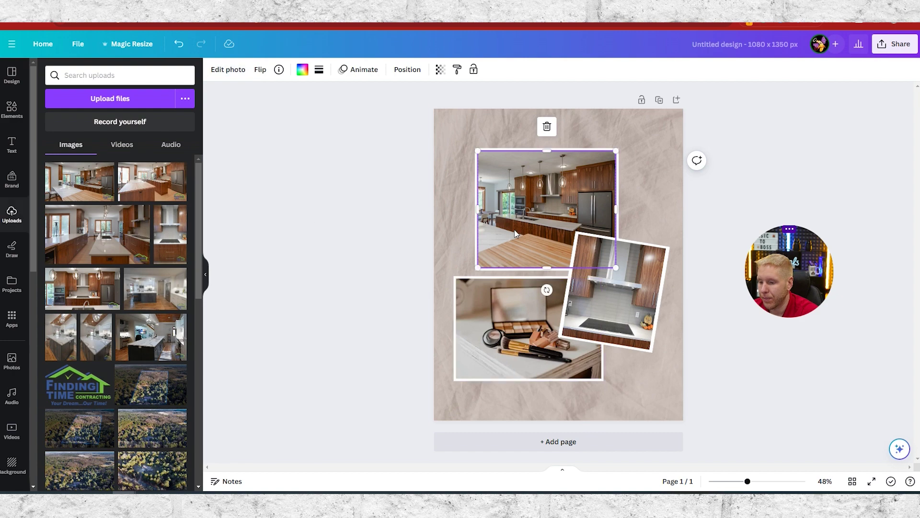
pyautogui.doubleClick(514, 223)
pyautogui.moveTo(514, 223); pyautogui.dragTo(559, 222)
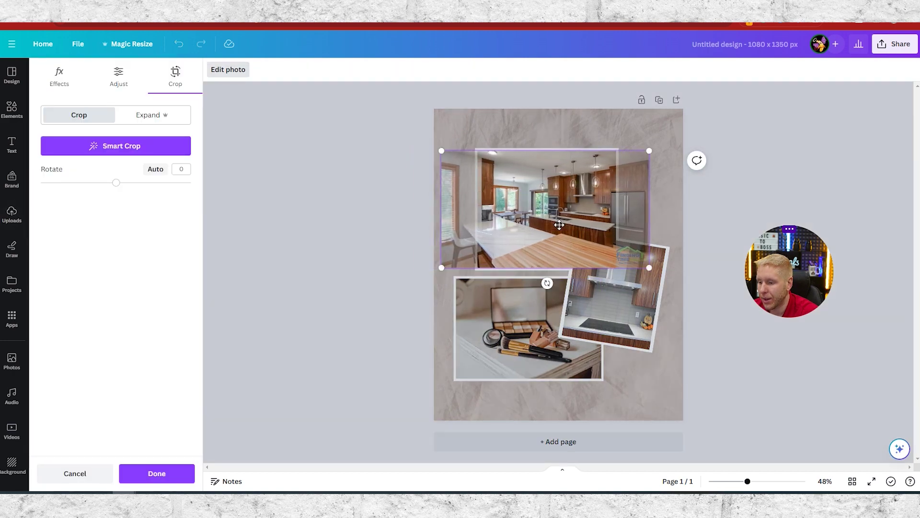
pyautogui.click(392, 181)
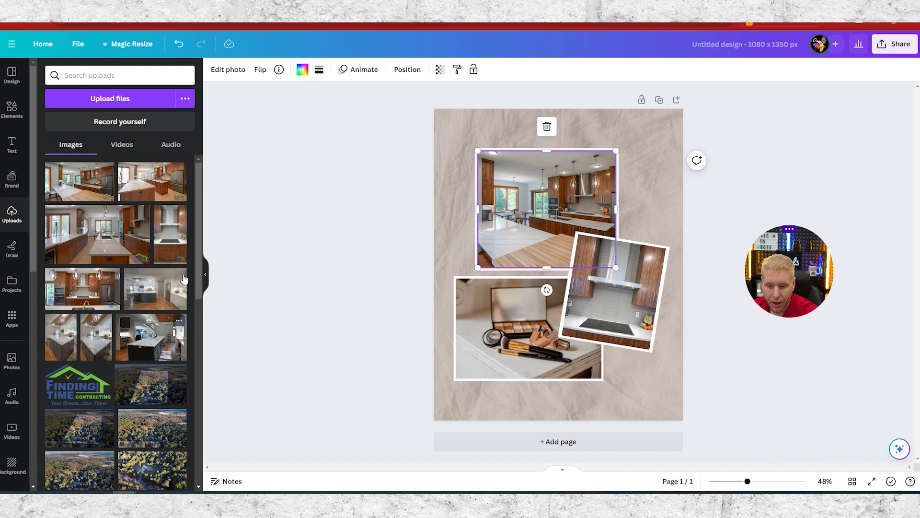
# - Place a kitchen island photo in the lower frame and shift it right to fill it
pyautogui.moveTo(99, 244); pyautogui.dragTo(450, 355)
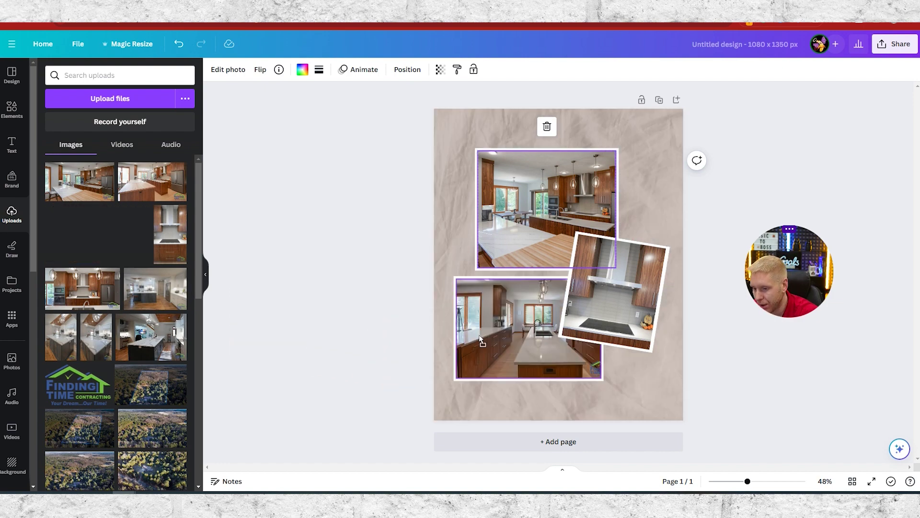
pyautogui.doubleClick(473, 340)
pyautogui.moveTo(489, 340)
pyautogui.mouseDown()
pyautogui.moveTo(524, 342)
pyautogui.moveTo(482, 344)
pyautogui.mouseUp()
pyautogui.click(431, 358)
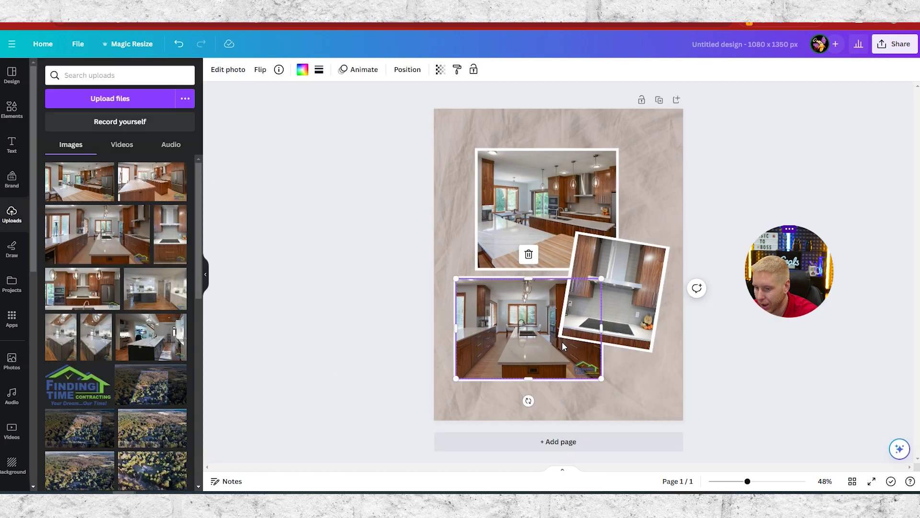
pyautogui.doubleClick(499, 337)
pyautogui.moveTo(499, 337); pyautogui.dragTo(534, 342)
pyautogui.click(408, 375)
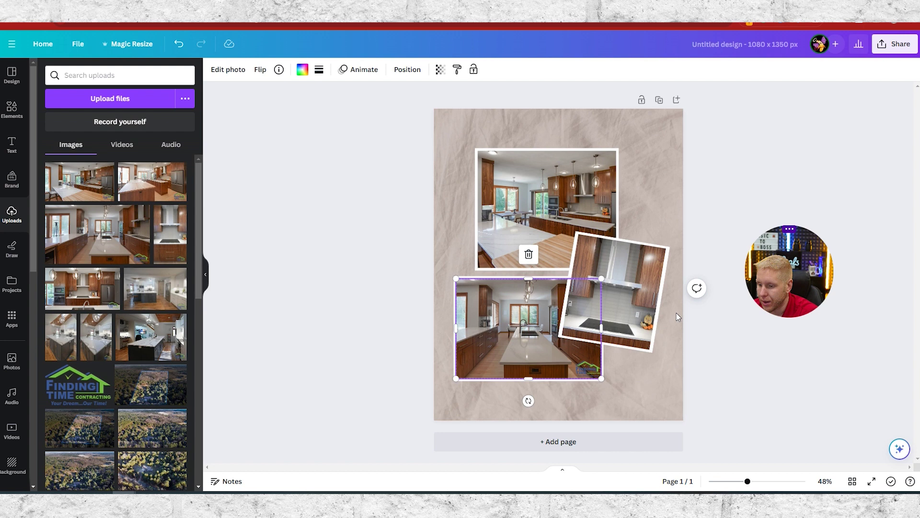
# - Move the rotated stove photo up toward the right edge of the page
pyautogui.click(643, 329)
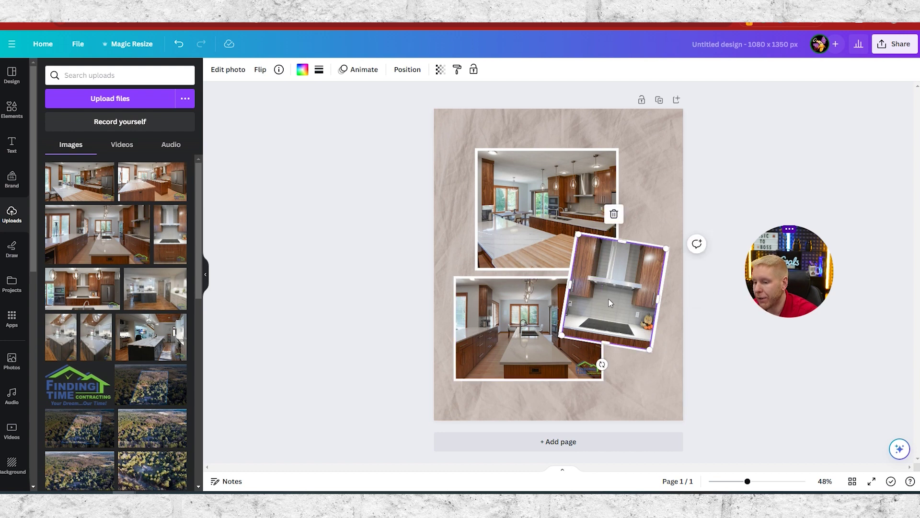
pyautogui.moveTo(608, 285); pyautogui.dragTo(611, 291)
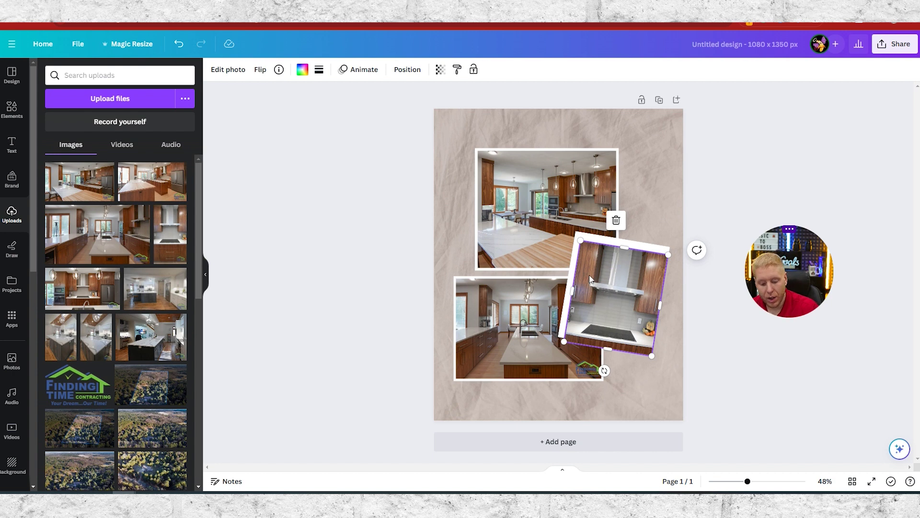
pyautogui.hotkey('ctrl', 'z')
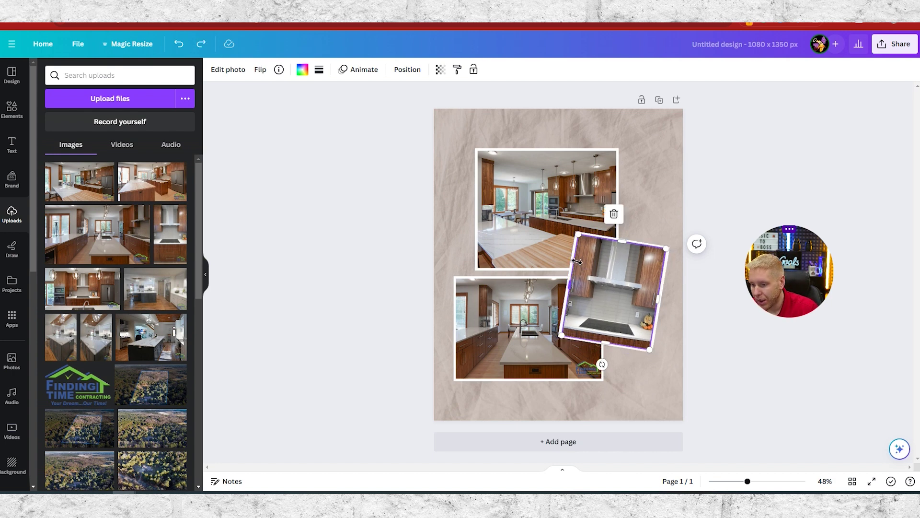
pyautogui.click(730, 358)
pyautogui.click(654, 335)
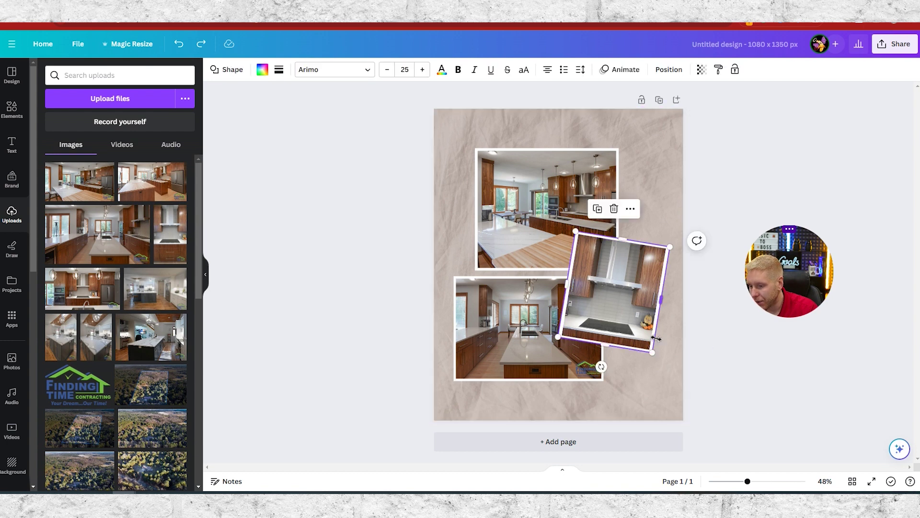
pyautogui.click(628, 313)
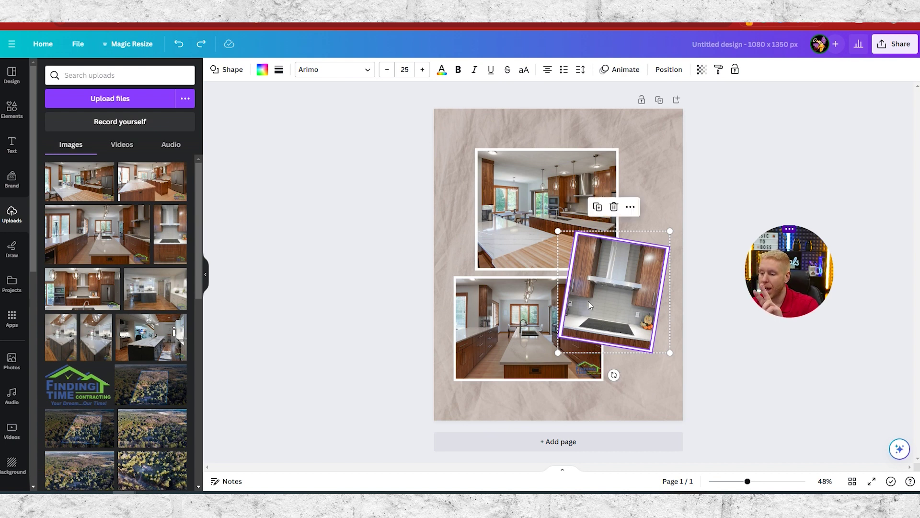
pyautogui.moveTo(626, 292); pyautogui.dragTo(650, 279)
pyautogui.click(702, 129)
# - Move the top kitchen photo and the bottom photo frame up and left
pyautogui.click(496, 157)
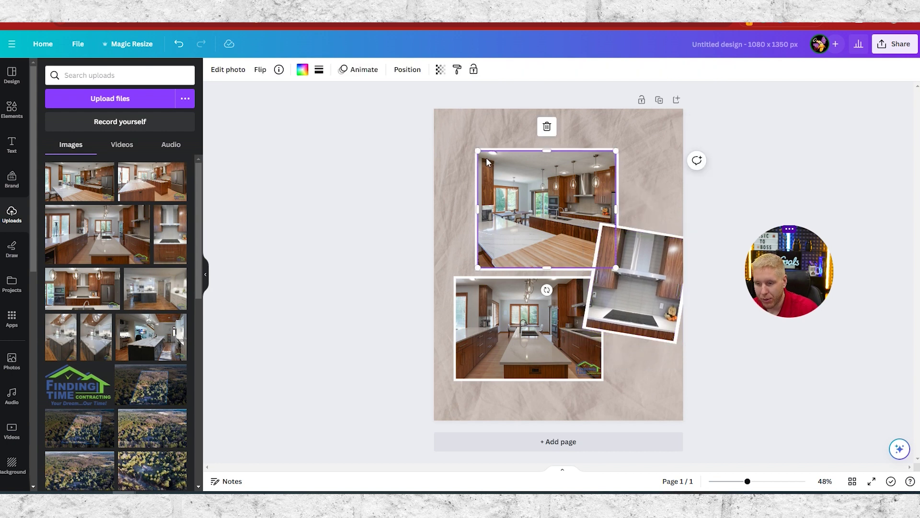
pyautogui.click(473, 161)
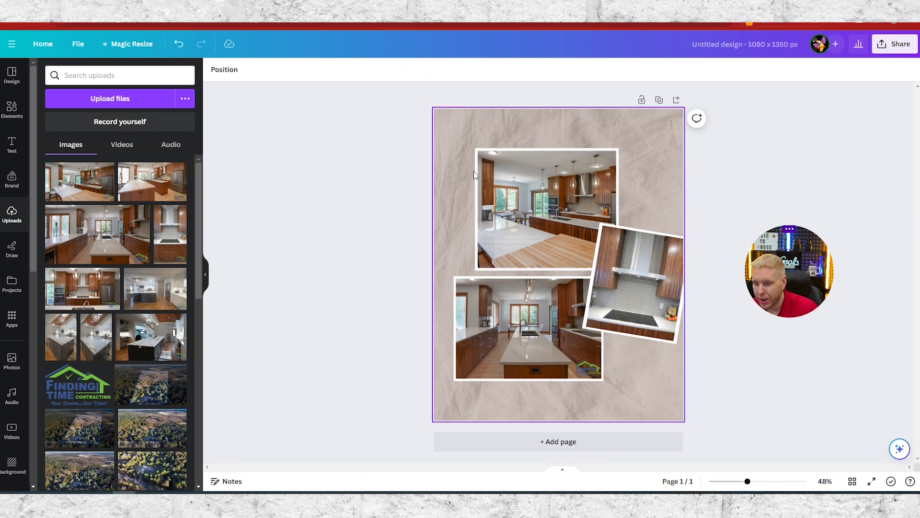
pyautogui.click(489, 176)
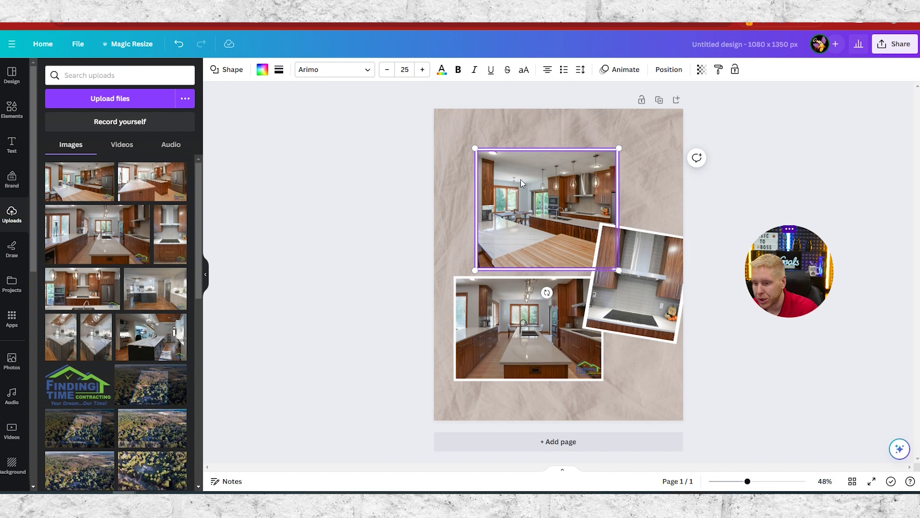
pyautogui.moveTo(553, 189); pyautogui.dragTo(534, 170)
pyautogui.click(428, 255)
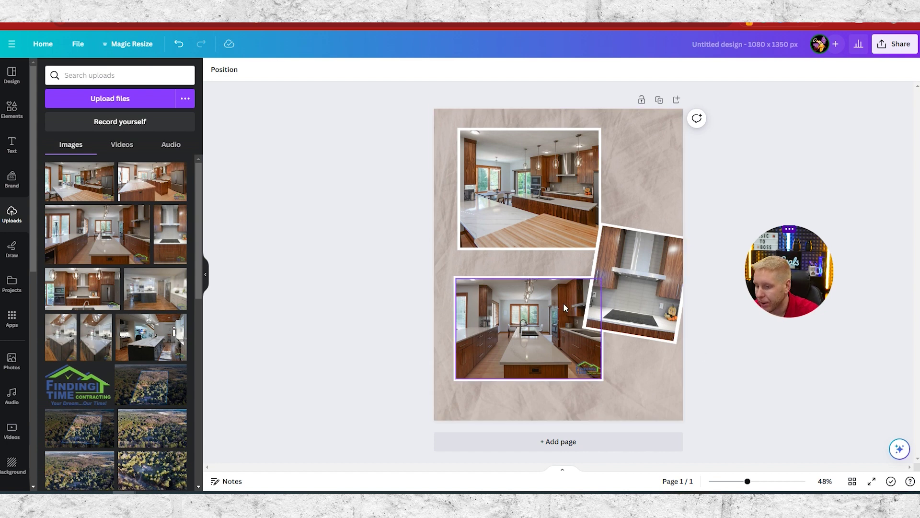
pyautogui.click(532, 320)
pyautogui.click(369, 274)
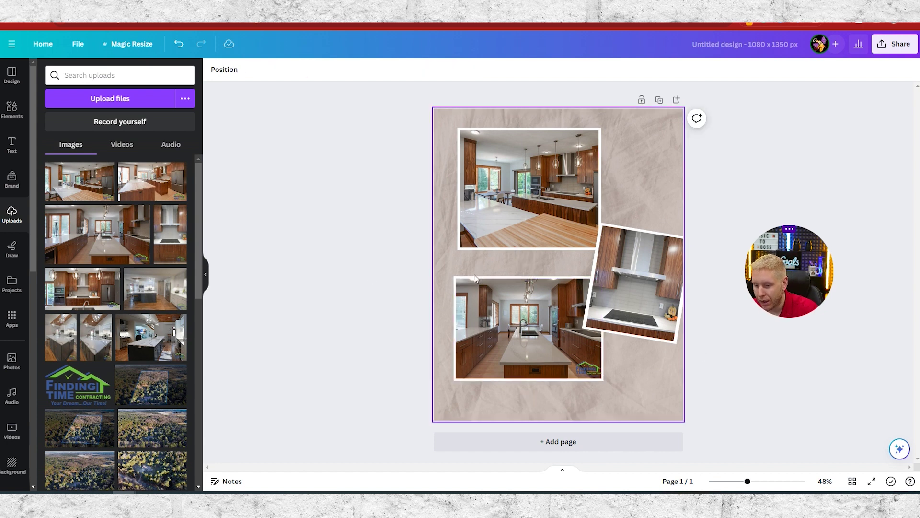
pyautogui.click(477, 286)
pyautogui.moveTo(483, 301); pyautogui.dragTo(475, 287)
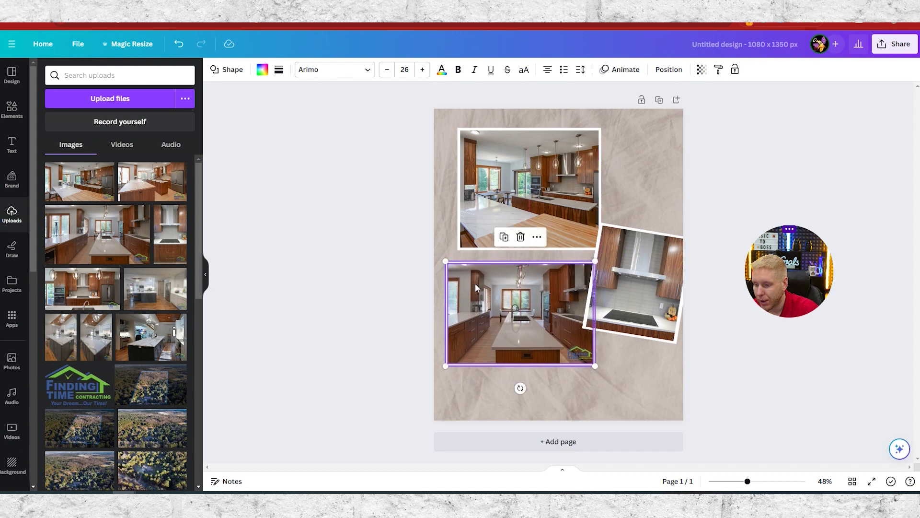
pyautogui.click(318, 249)
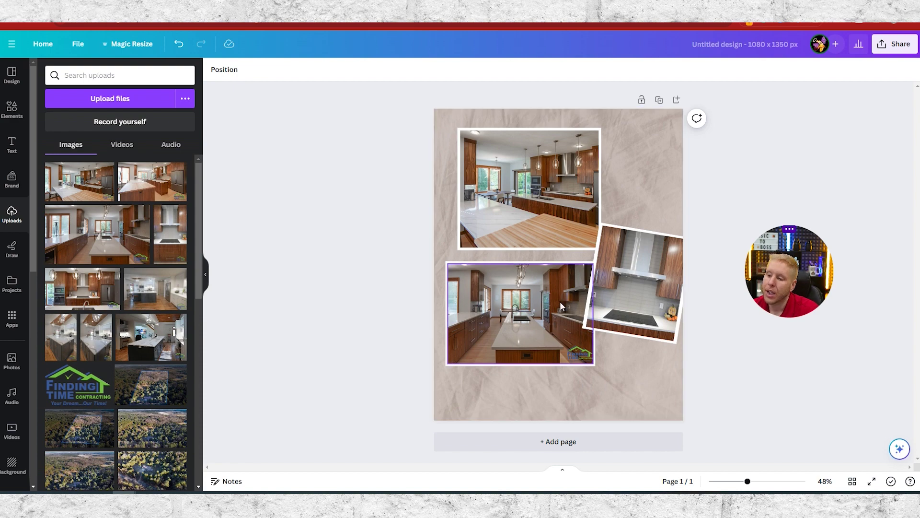
# - Insert the Finding Time Contracting logo, shrink it, and position it at the page's bottom-right
pyautogui.click(76, 388)
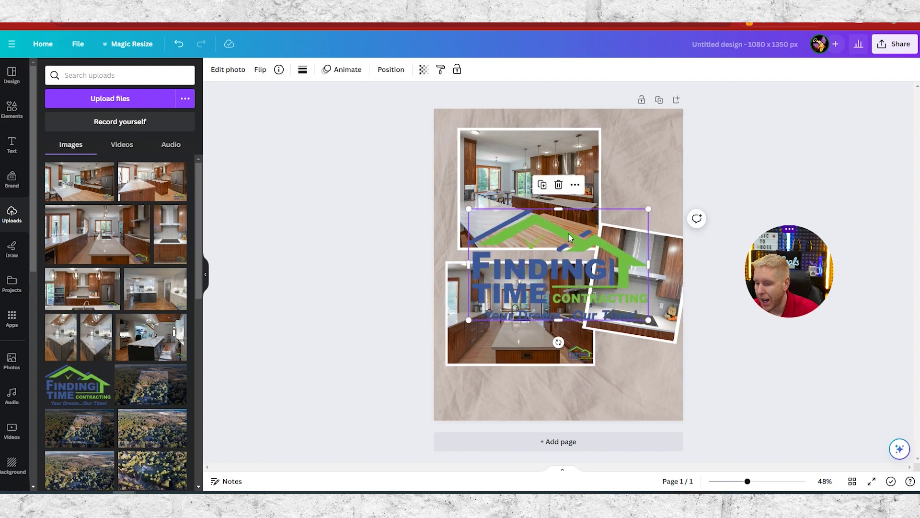
pyautogui.moveTo(569, 237); pyautogui.dragTo(699, 142)
pyautogui.moveTo(602, 121); pyautogui.dragTo(567, 357)
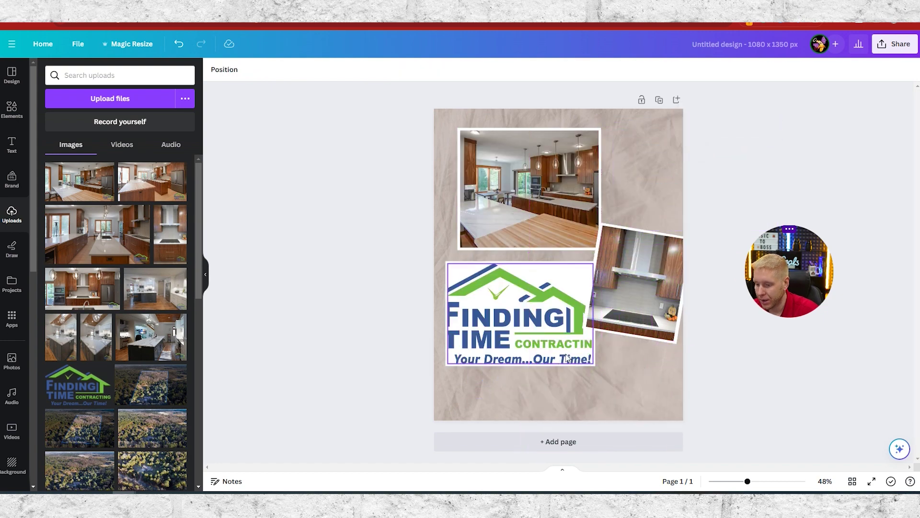
pyautogui.hotkey('ctrl', 'z')
pyautogui.moveTo(647, 195); pyautogui.dragTo(558, 374)
pyautogui.moveTo(555, 342); pyautogui.dragTo(608, 375)
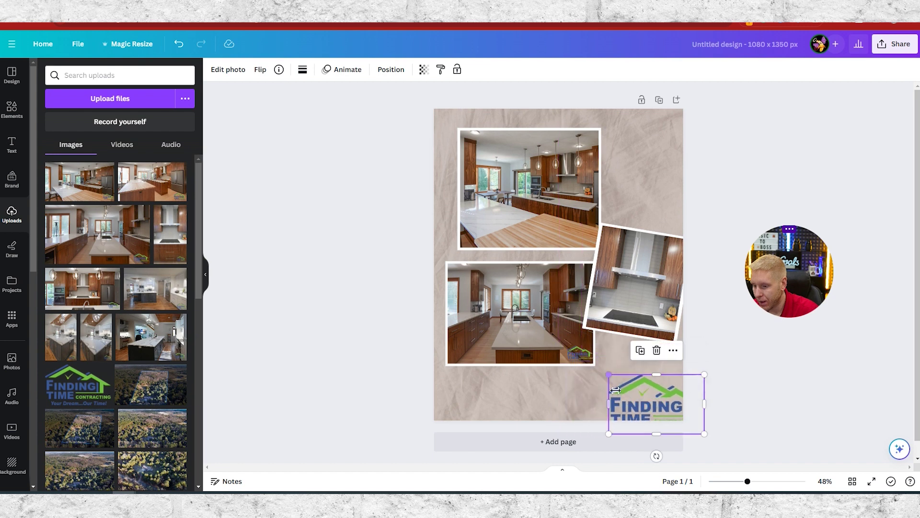
pyautogui.moveTo(637, 413); pyautogui.dragTo(606, 396)
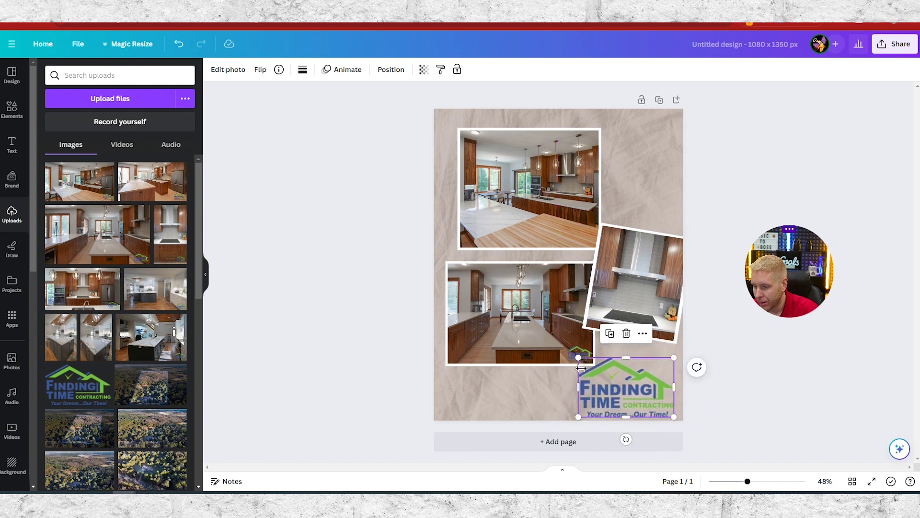
pyautogui.moveTo(579, 358); pyautogui.dragTo(635, 391)
pyautogui.click(760, 407)
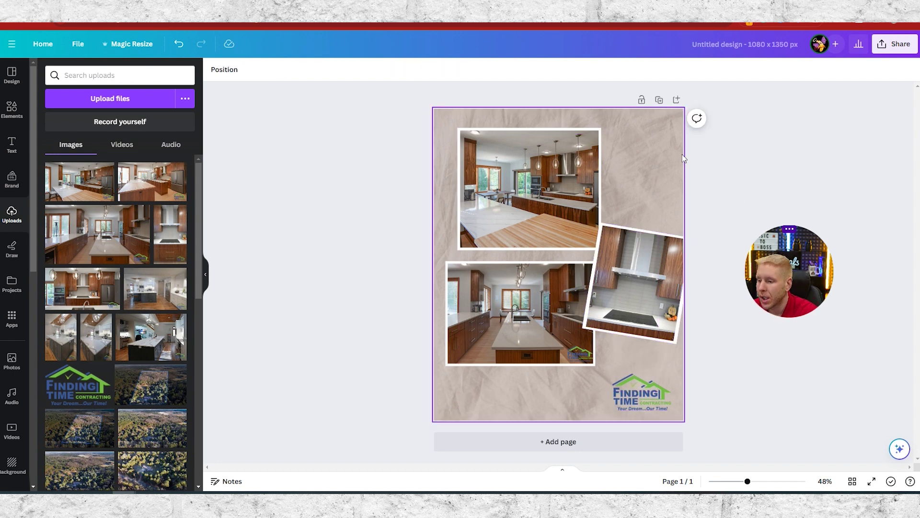
pyautogui.click(642, 159)
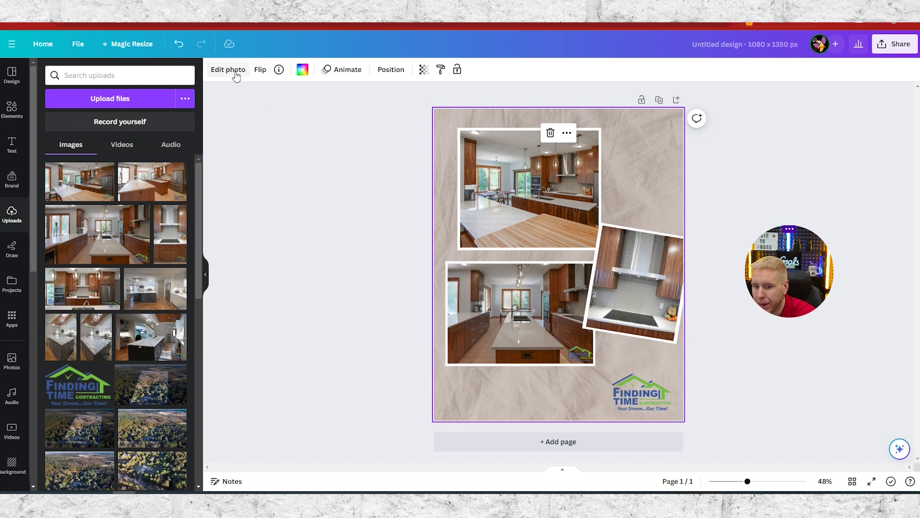
pyautogui.doubleClick(648, 160)
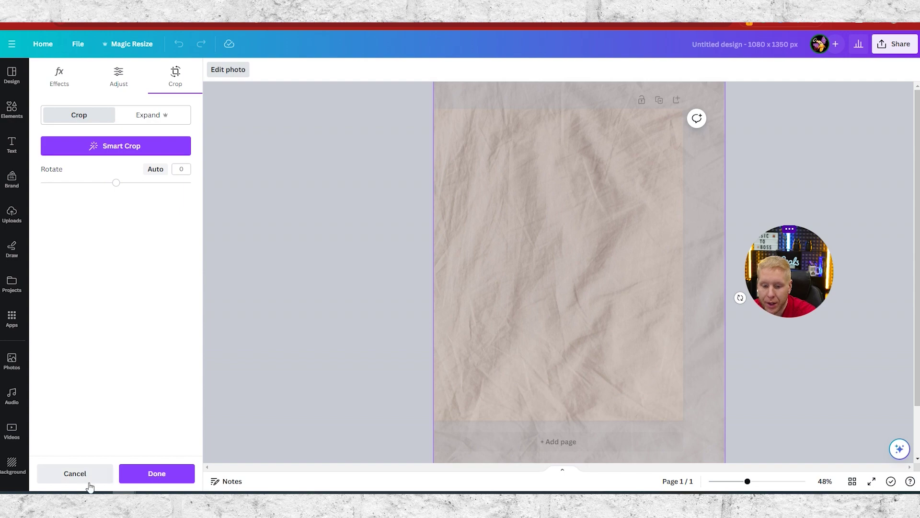
pyautogui.click(74, 476)
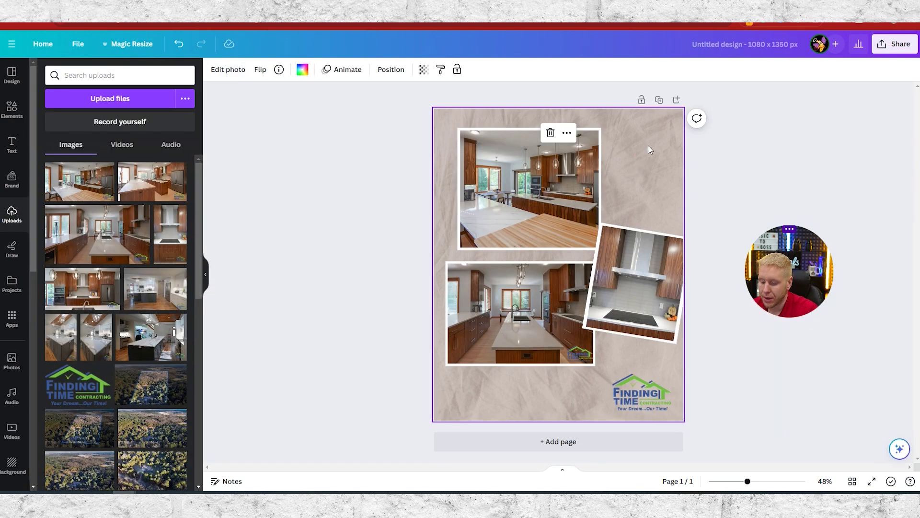
pyautogui.press('Delete')
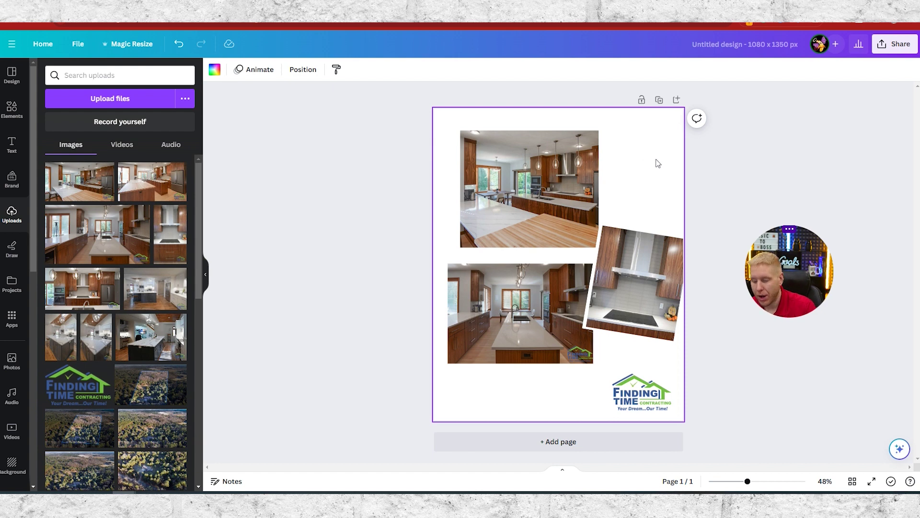
pyautogui.hotkey('ctrl', 'z')
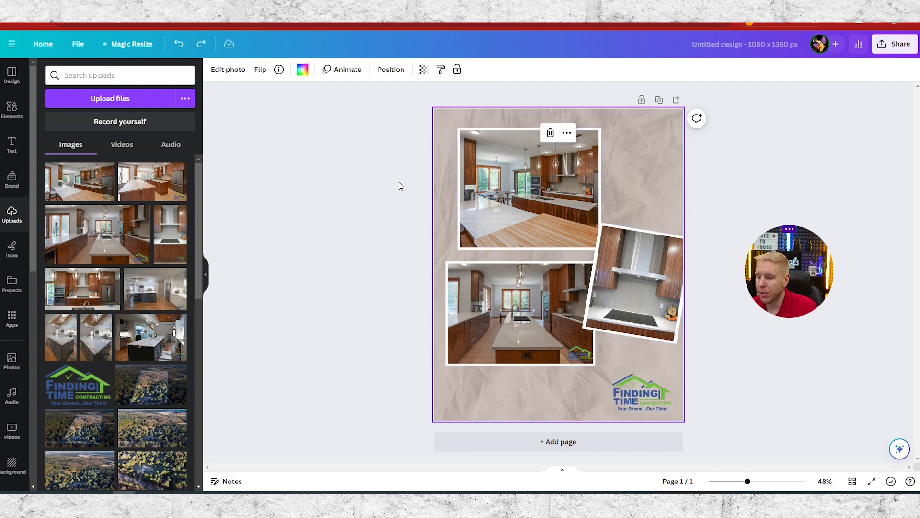
pyautogui.click(346, 205)
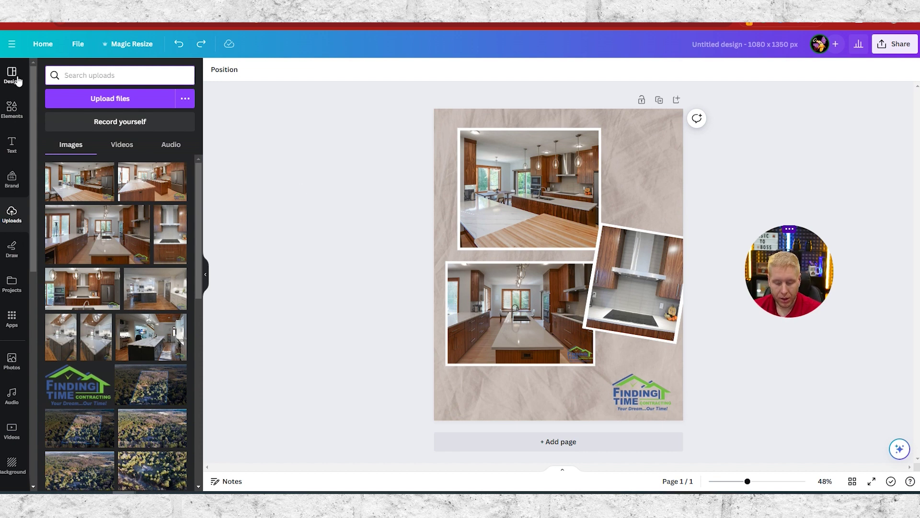
pyautogui.click(13, 364)
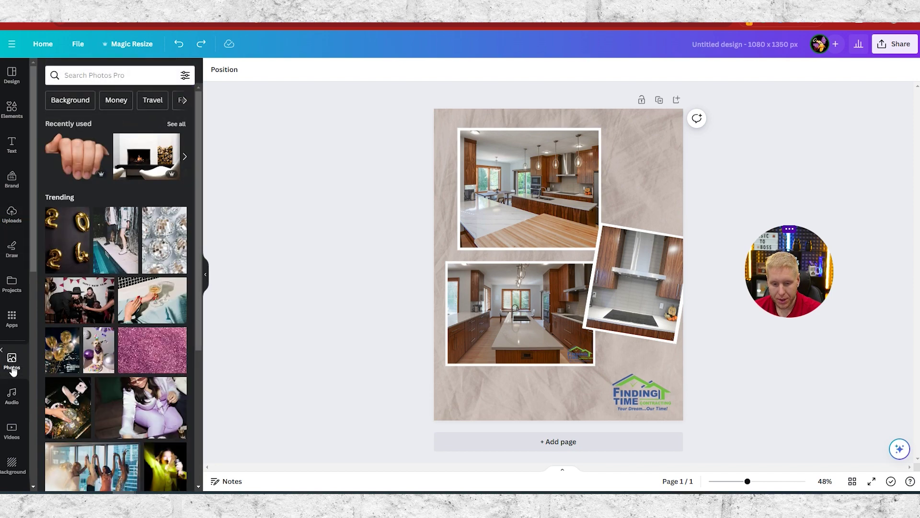
pyautogui.click(76, 75)
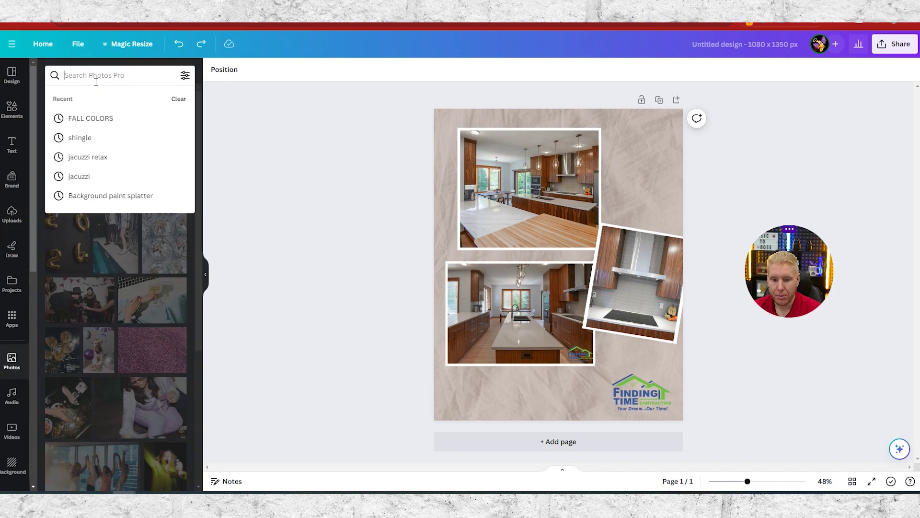
pyautogui.write('background')
pyautogui.press('Return')
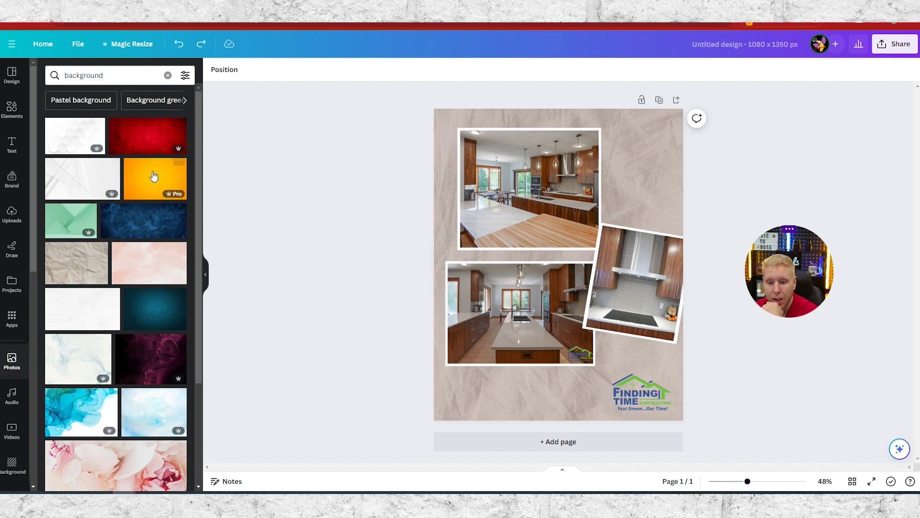
pyautogui.scroll(-9, 120, 288)
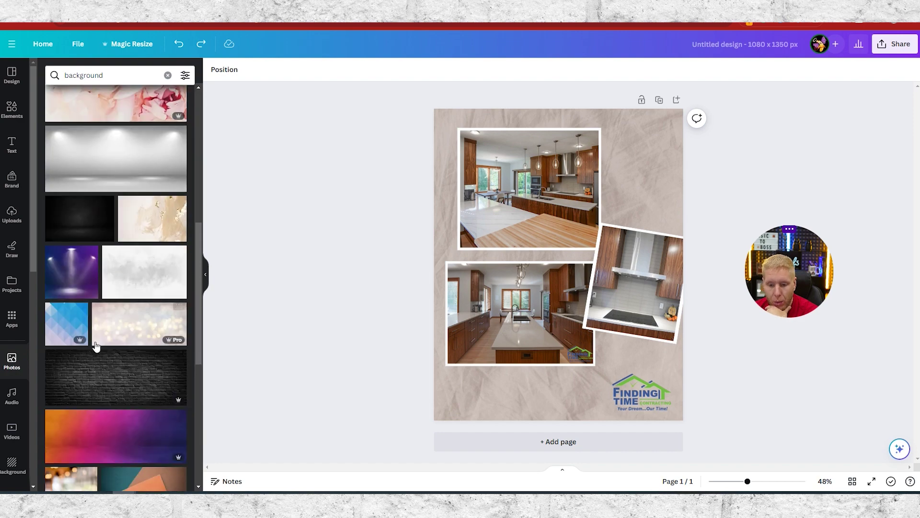
pyautogui.scroll(-5, 105, 345)
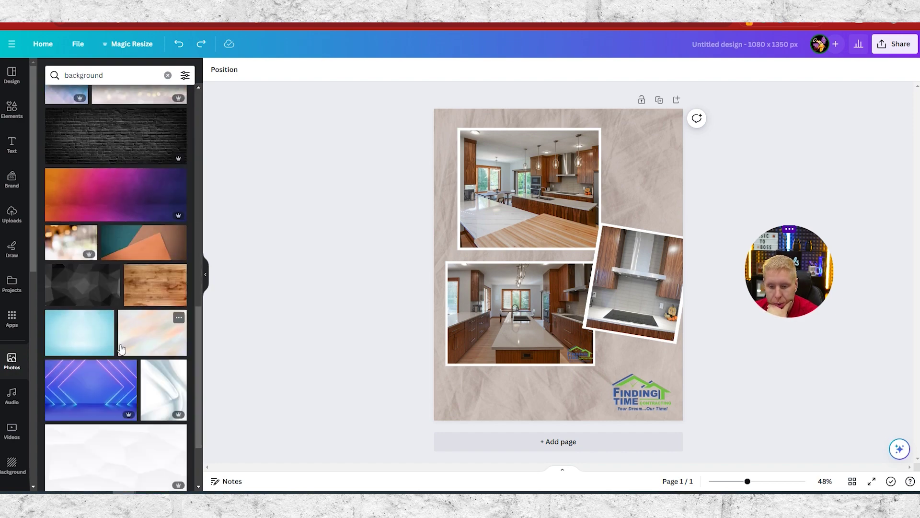
pyautogui.scroll(3, 156, 293)
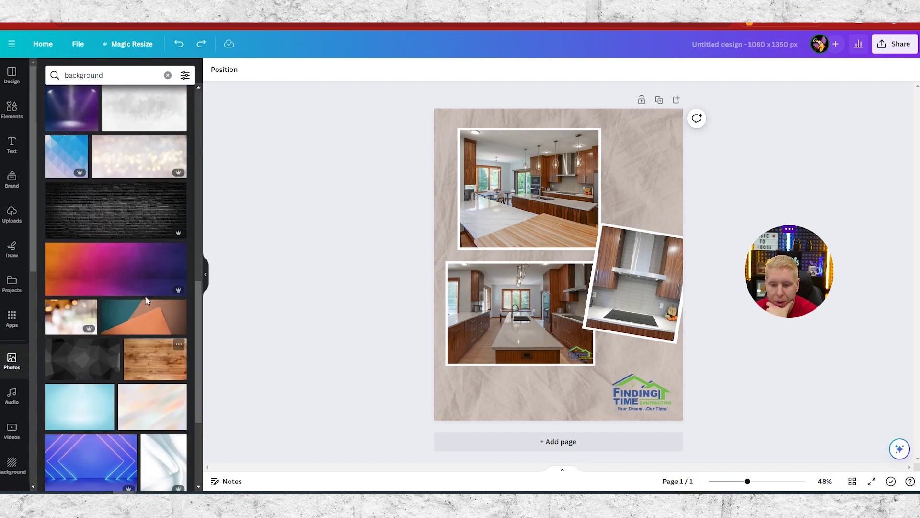
pyautogui.scroll(3, 134, 398)
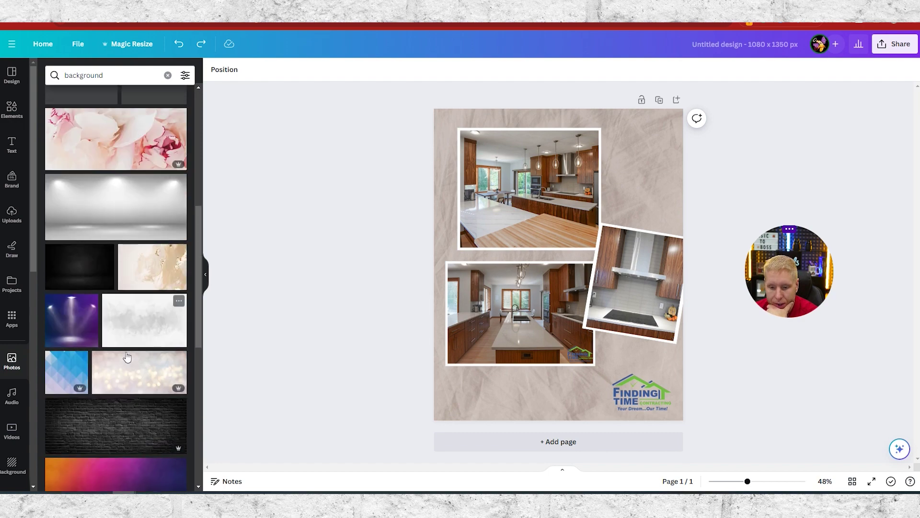
pyautogui.scroll(4, 147, 326)
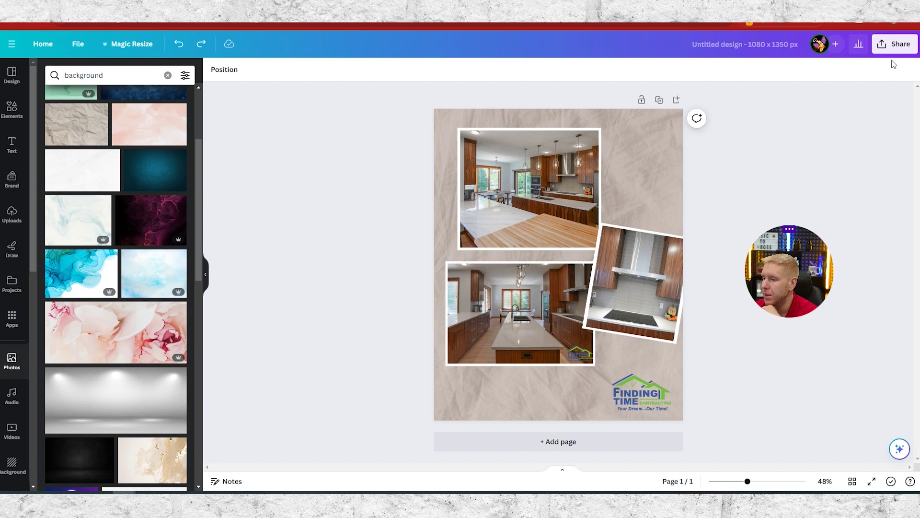
# - Export the crumpled-paper kitchen collage as a 1080 × 1350 PNG
pyautogui.click(883, 48)
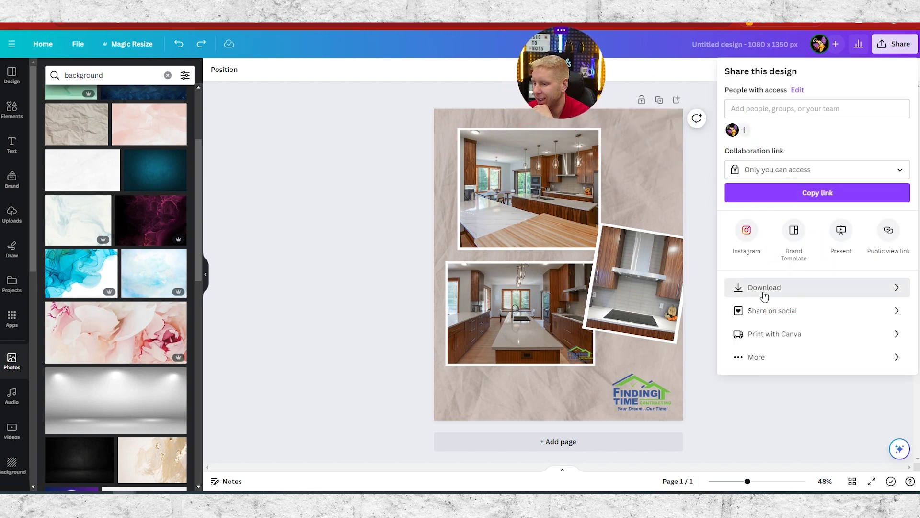
pyautogui.click(756, 293)
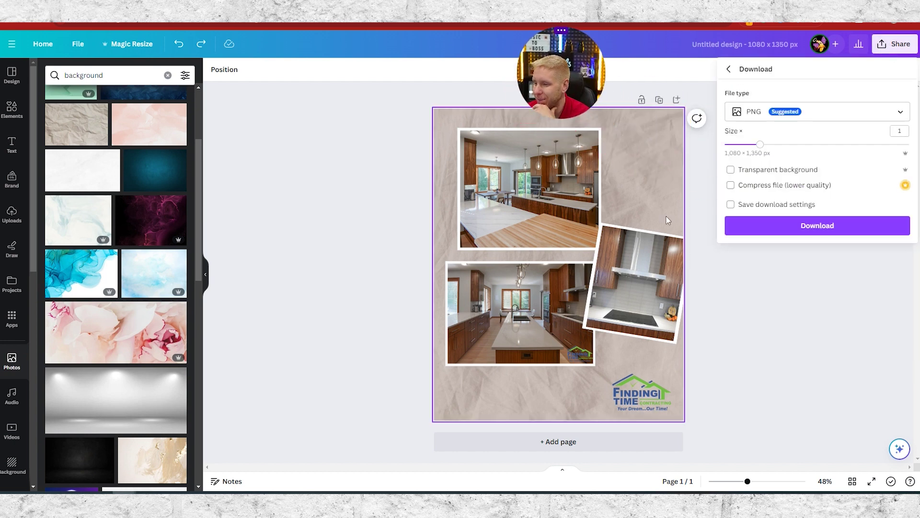
pyautogui.click(774, 231)
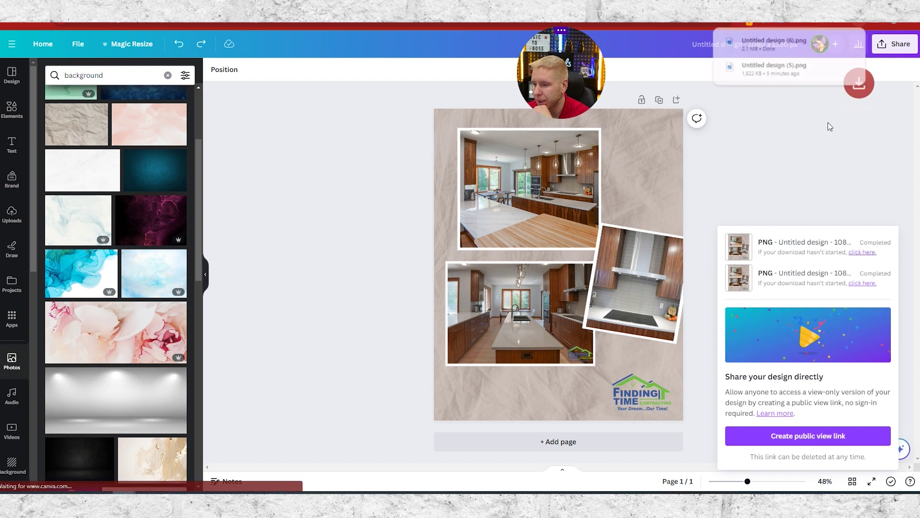
pyautogui.click(836, 154)
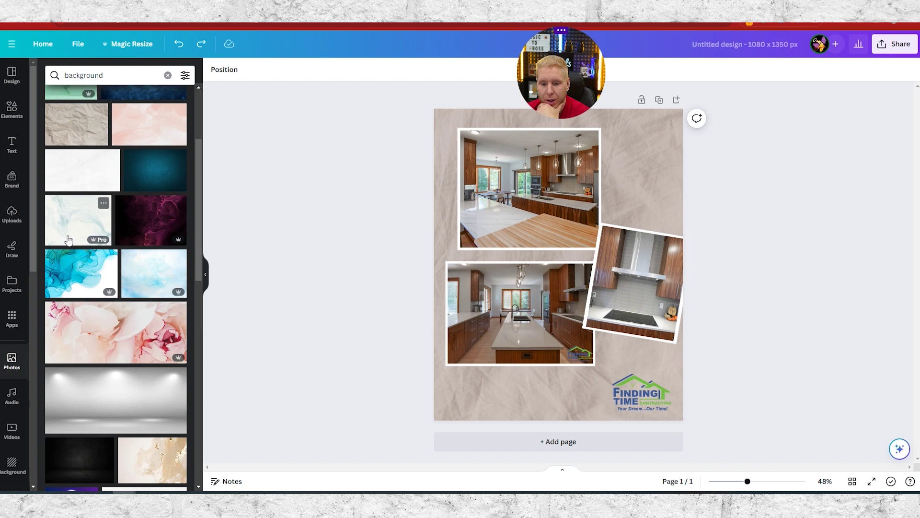
pyautogui.scroll(2, 84, 283)
# - Make the white marble photo the page background and colour the top photo's frame tan
pyautogui.moveTo(89, 225); pyautogui.dragTo(668, 166)
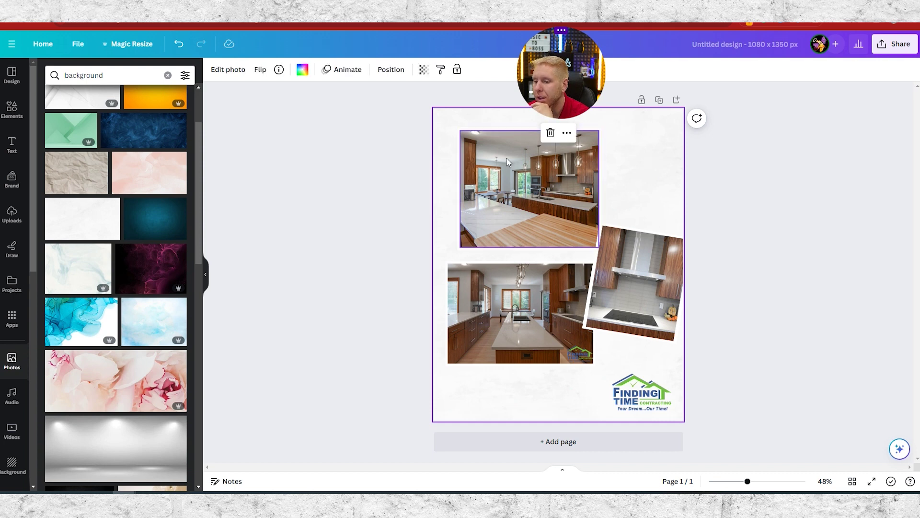
pyautogui.click(457, 177)
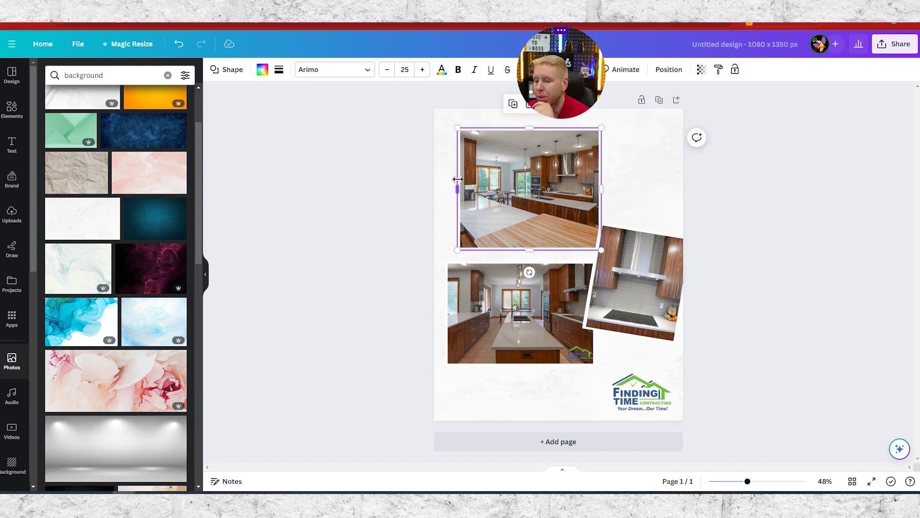
pyautogui.click(263, 72)
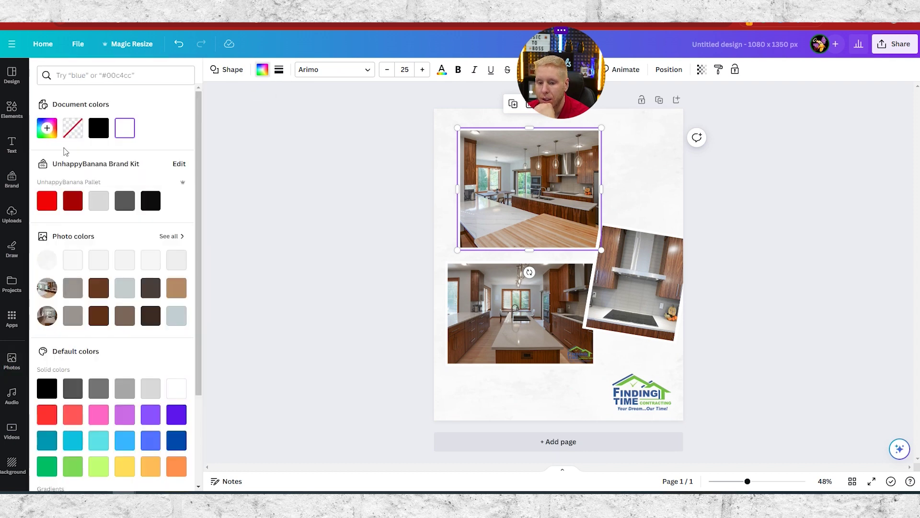
pyautogui.click(176, 289)
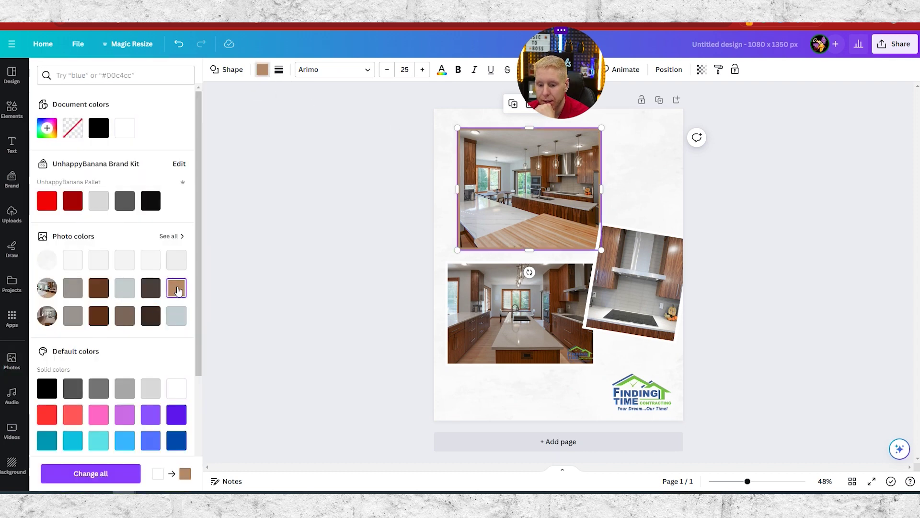
pyautogui.click(473, 468)
pyautogui.click(379, 318)
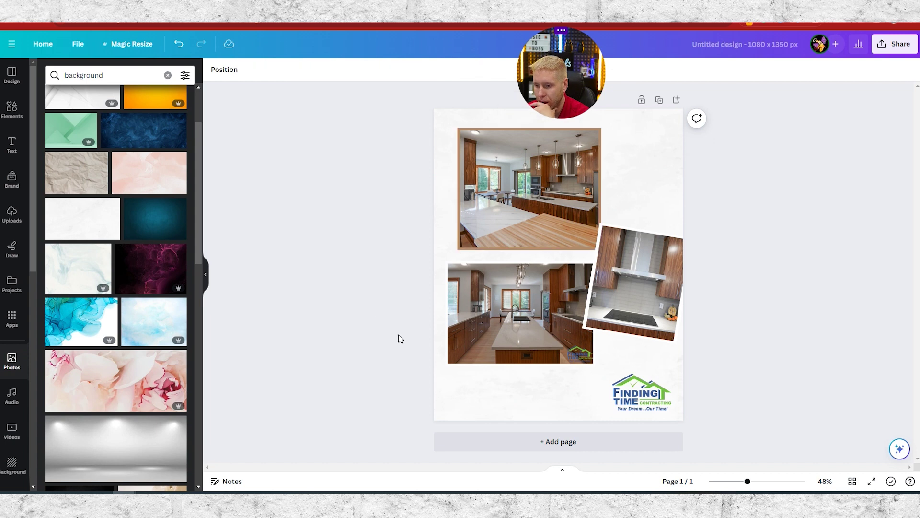
# - Recolour the top photo's frame with the countertop colour sampled by eyedropper
pyautogui.click(458, 182)
pyautogui.click(264, 72)
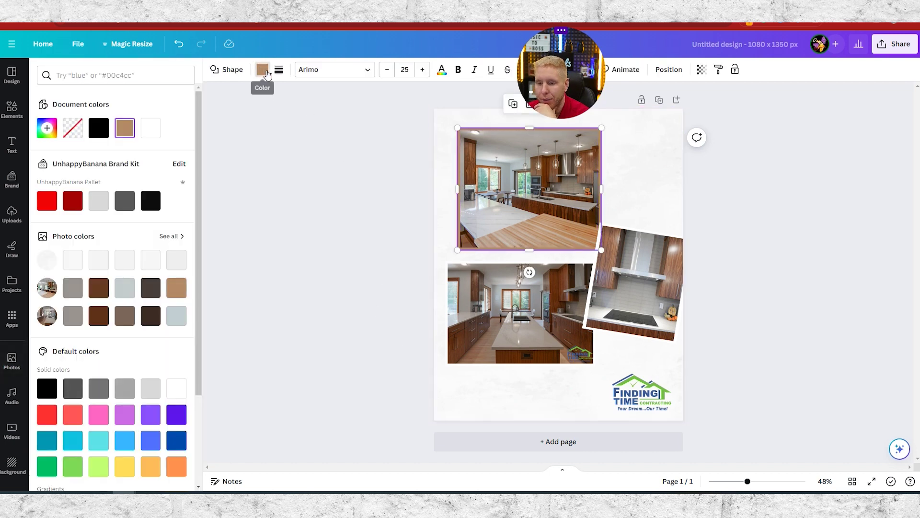
pyautogui.click(47, 129)
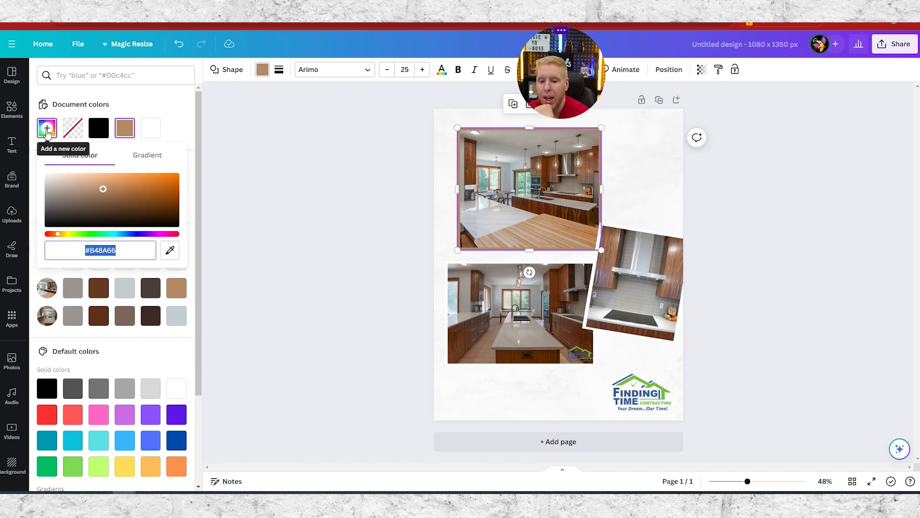
pyautogui.click(170, 250)
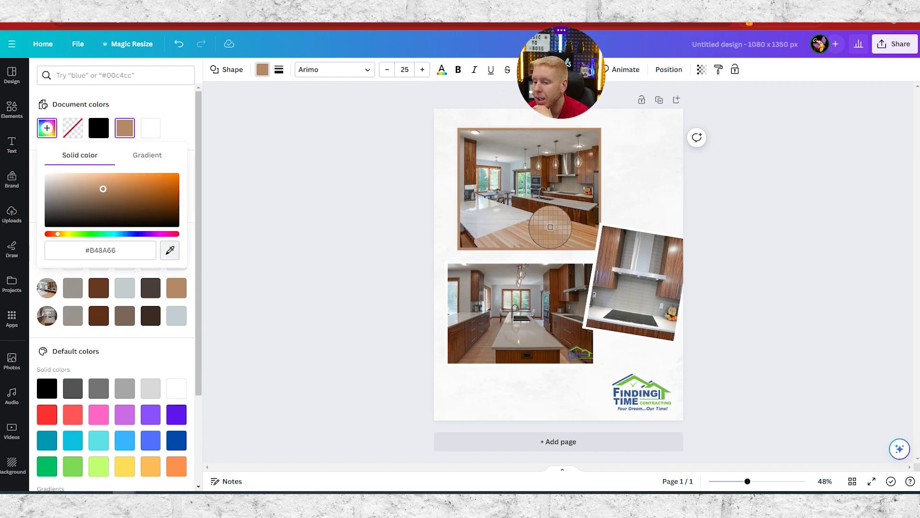
pyautogui.click(504, 238)
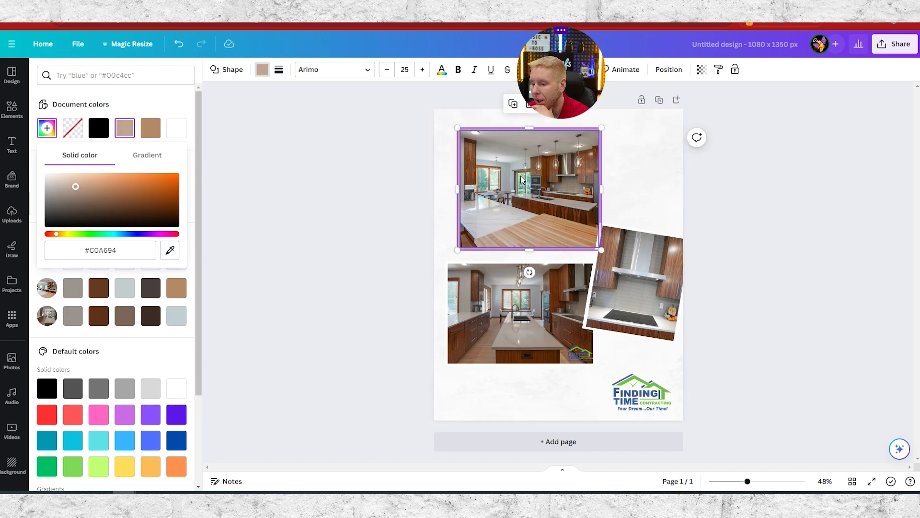
pyautogui.press('Escape')
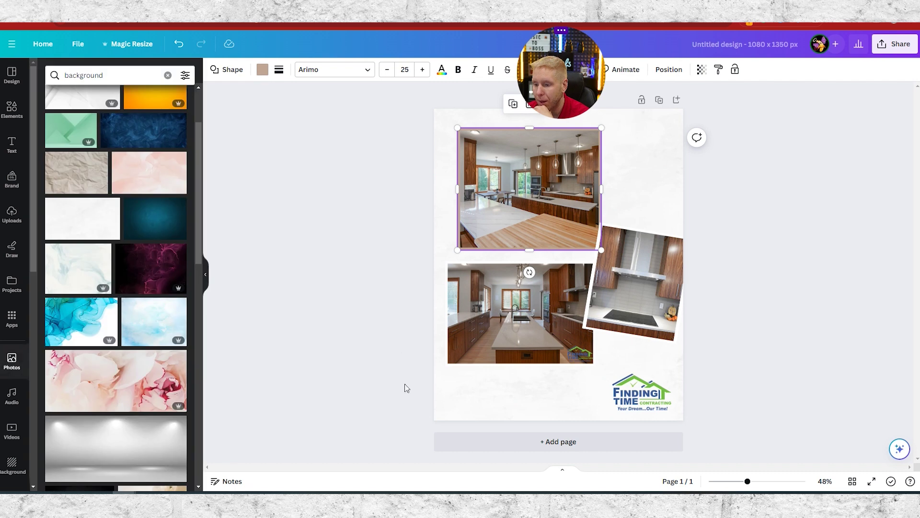
pyautogui.press('Escape')
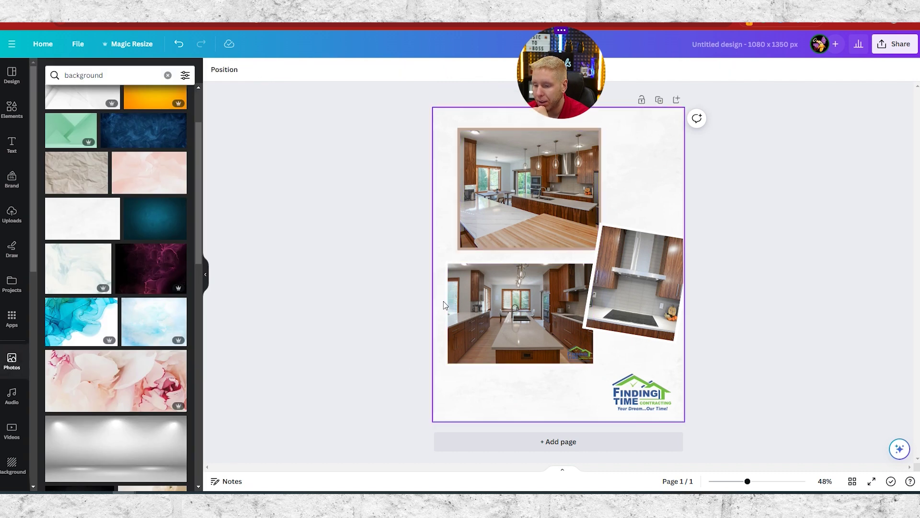
# - Give the bottom and rotated kitchen photos' frames the same sampled tan
pyautogui.click(448, 305)
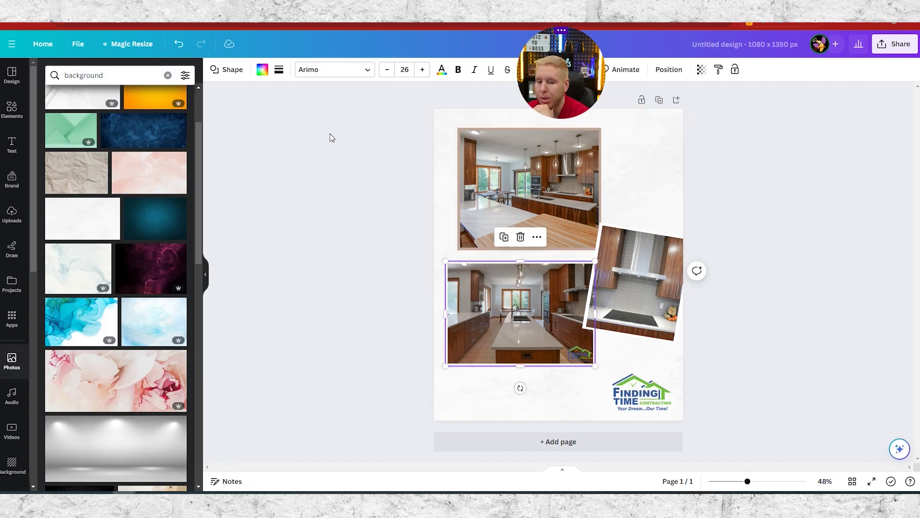
pyautogui.click(262, 71)
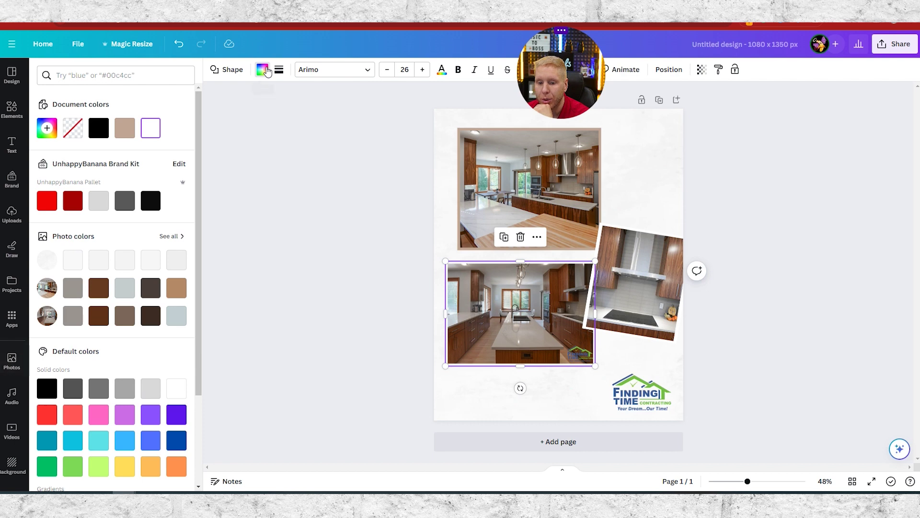
pyautogui.click(124, 132)
pyautogui.press('Escape')
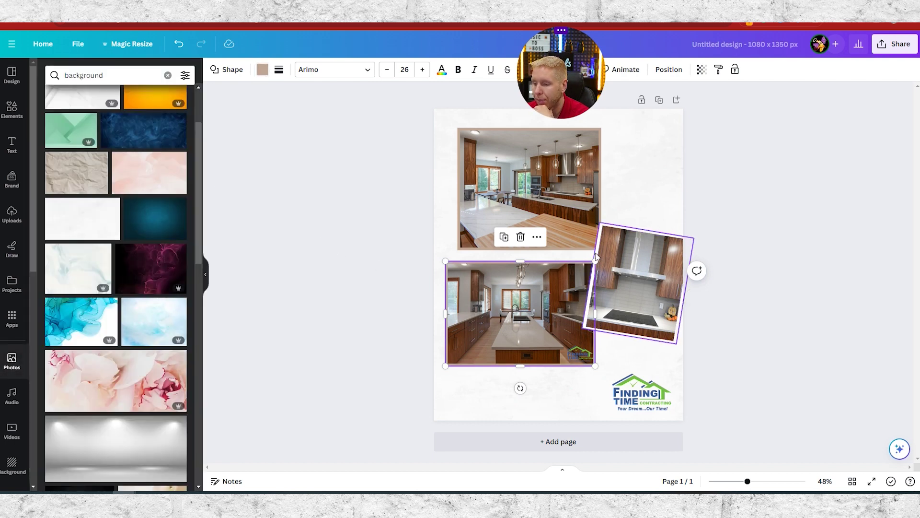
pyautogui.click(608, 246)
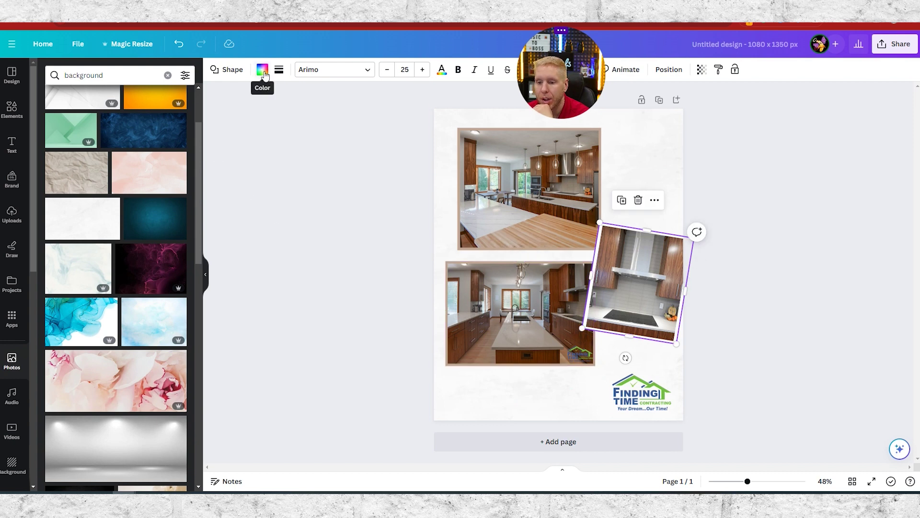
pyautogui.click(262, 69)
pyautogui.click(121, 137)
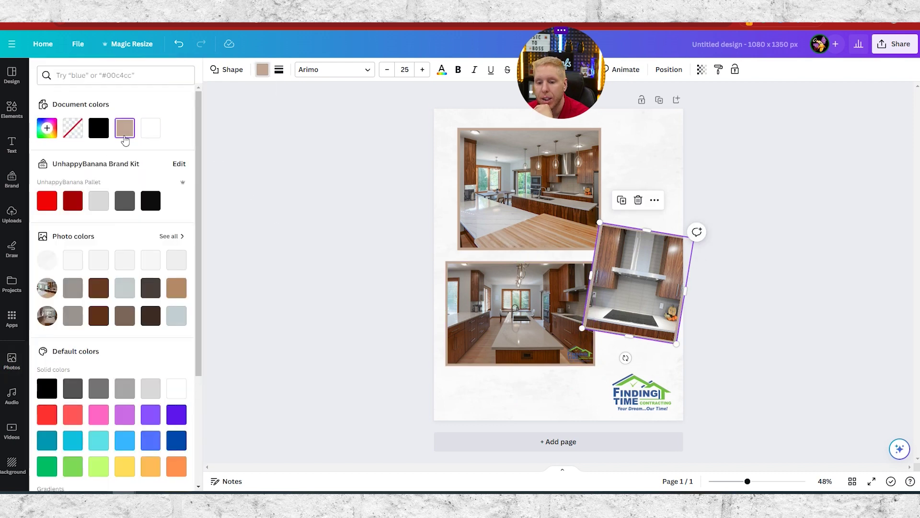
pyautogui.press('Escape')
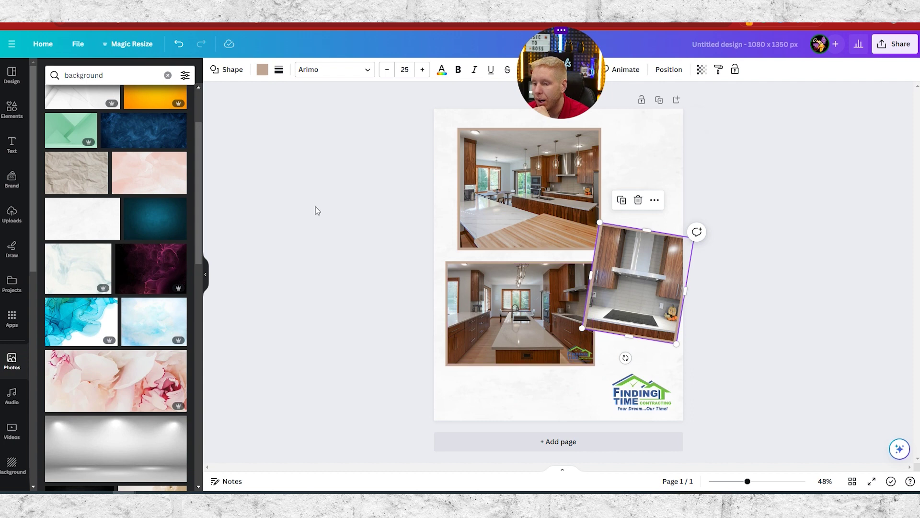
pyautogui.click(443, 189)
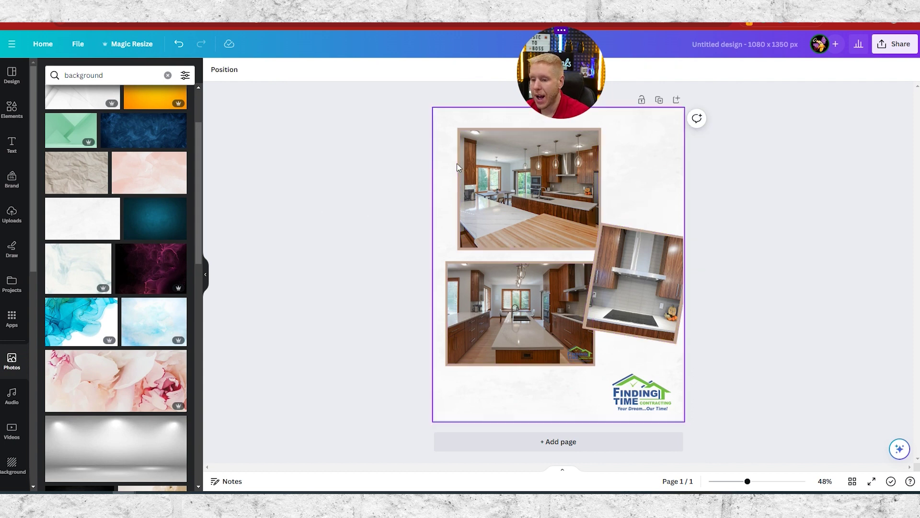
# - Try the page's light grey on the top photo's frame, then undo it
pyautogui.click(458, 168)
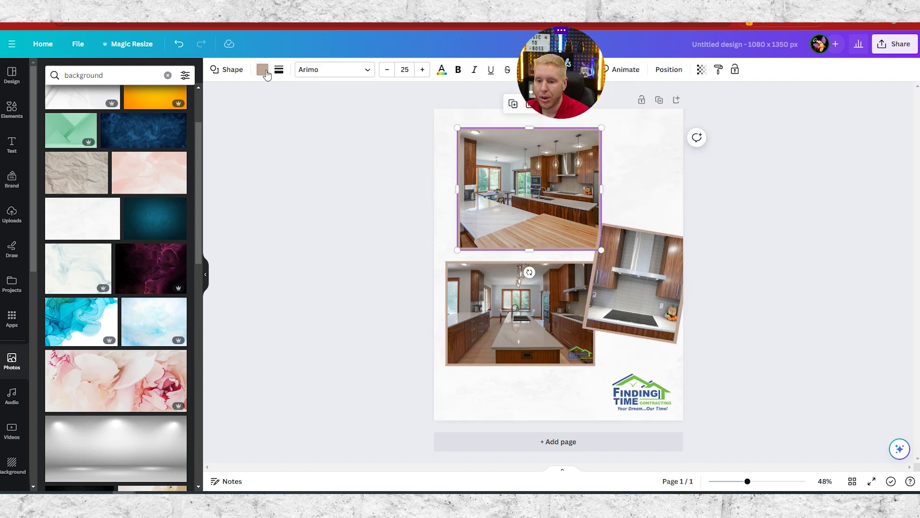
pyautogui.click(263, 70)
pyautogui.click(53, 130)
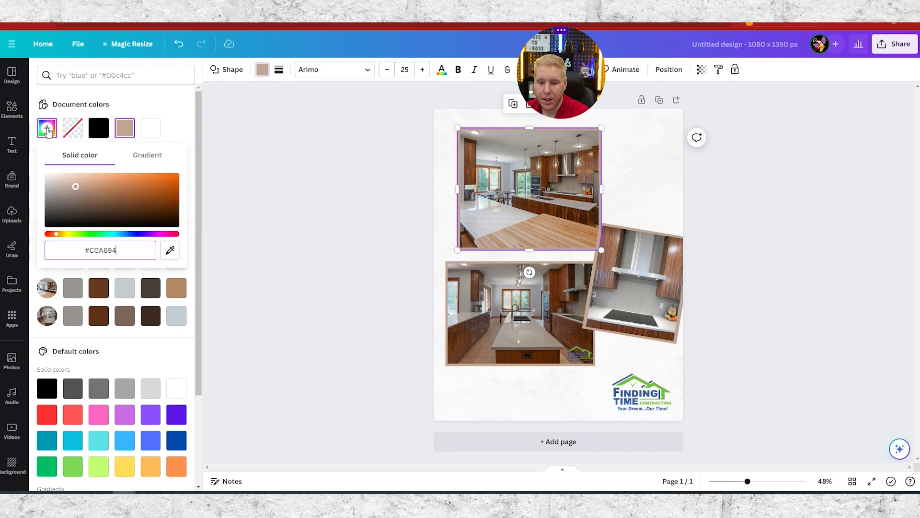
pyautogui.click(168, 252)
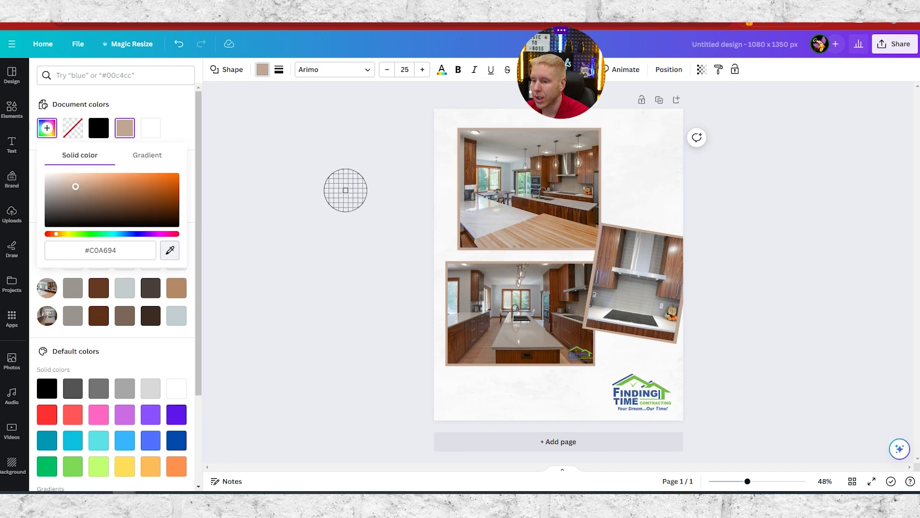
pyautogui.click(236, 109)
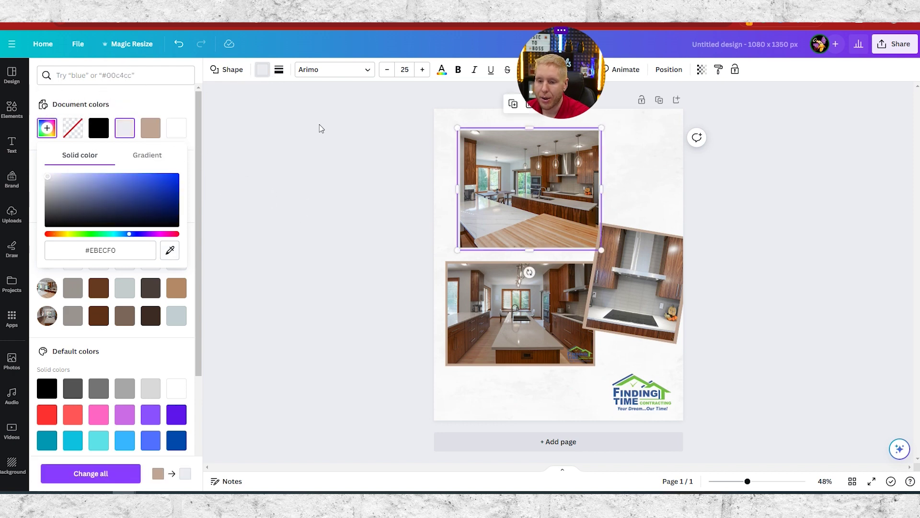
pyautogui.press('Escape')
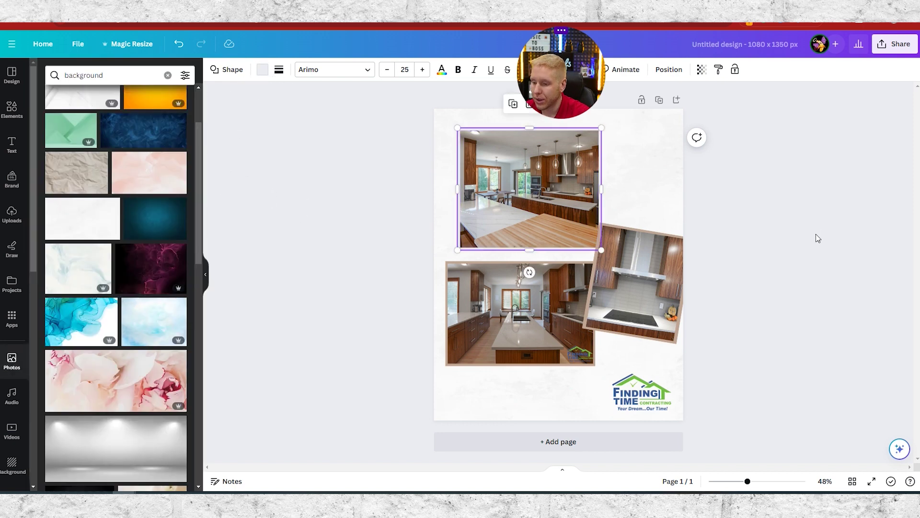
pyautogui.click(812, 236)
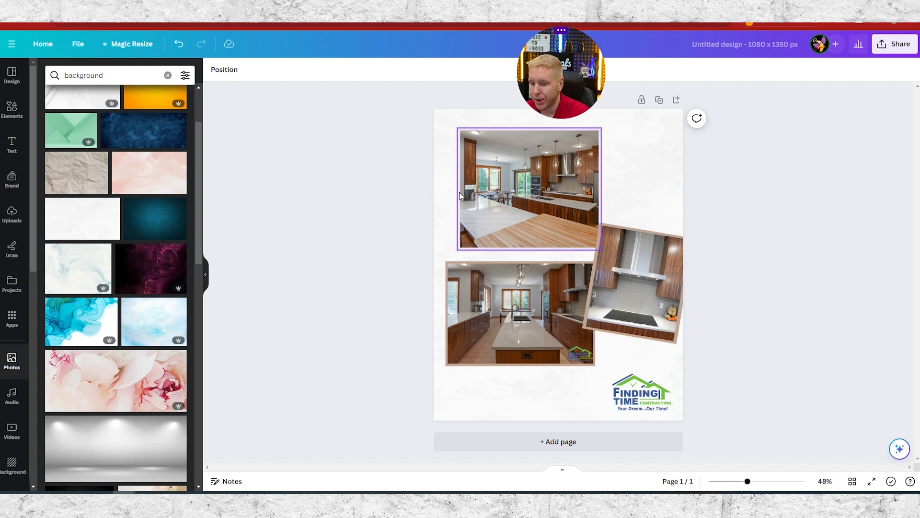
pyautogui.hotkey('ctrl', 'z')
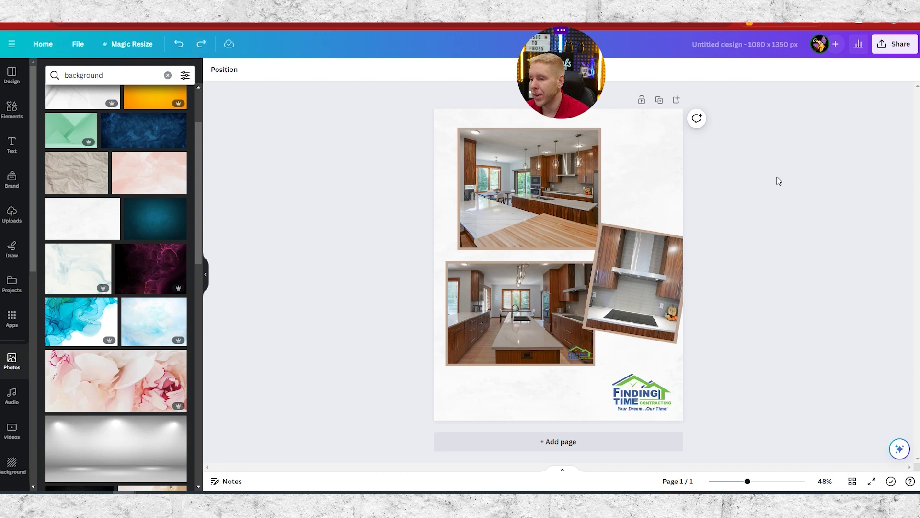
# - Download the white-background collage as a PNG, saved as 'Untitled design (7).png'
pyautogui.click(894, 43)
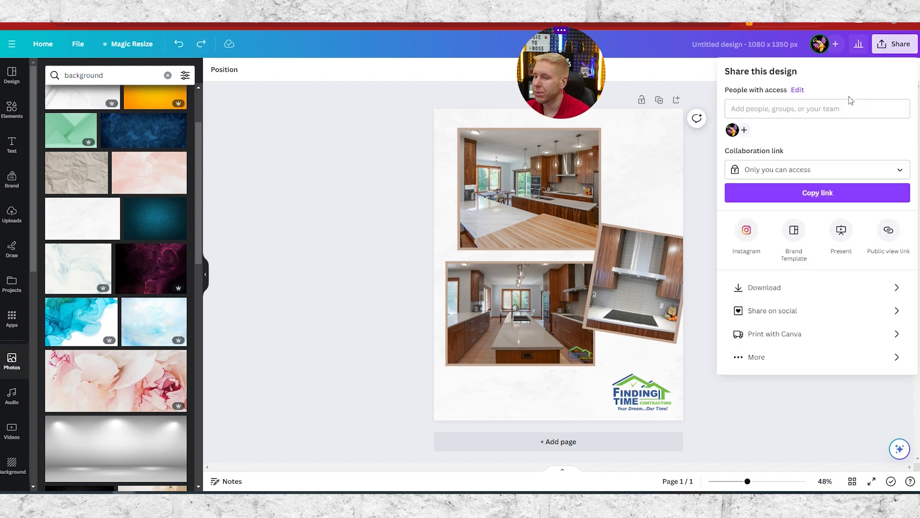
pyautogui.click(754, 294)
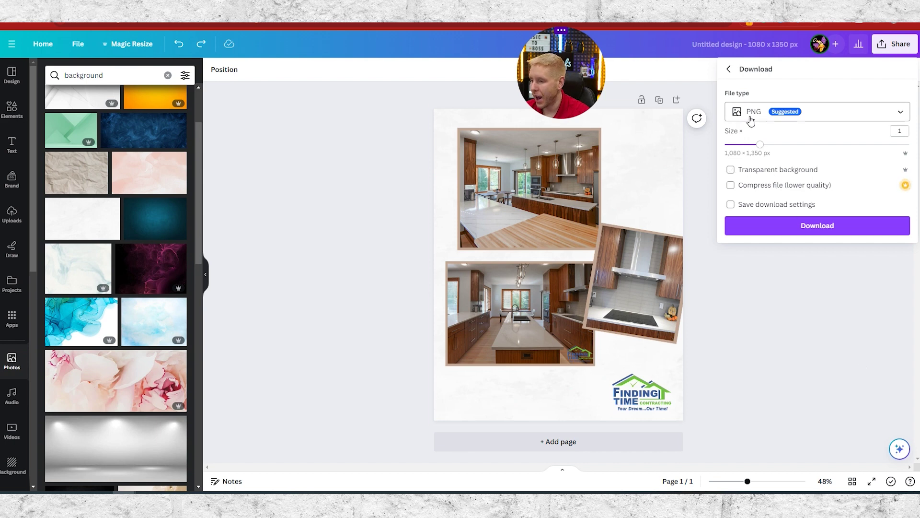
pyautogui.click(772, 229)
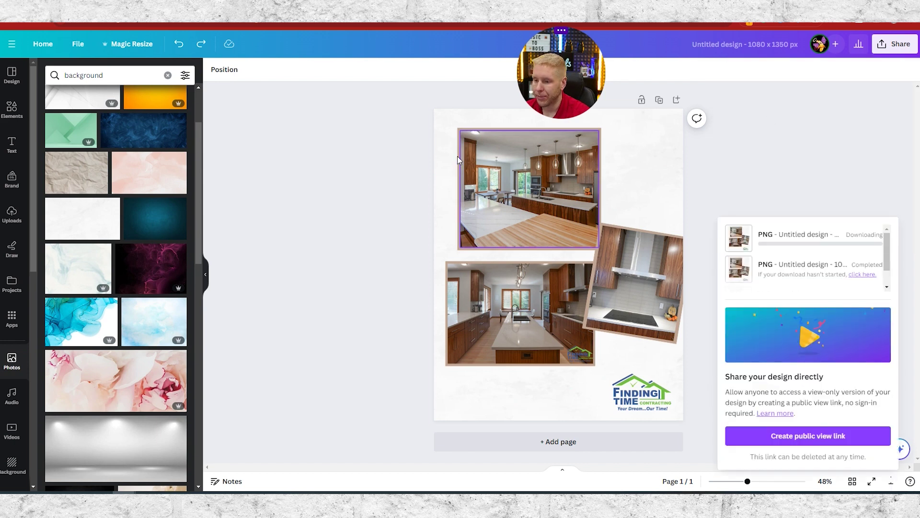
pyautogui.click(12, 75)
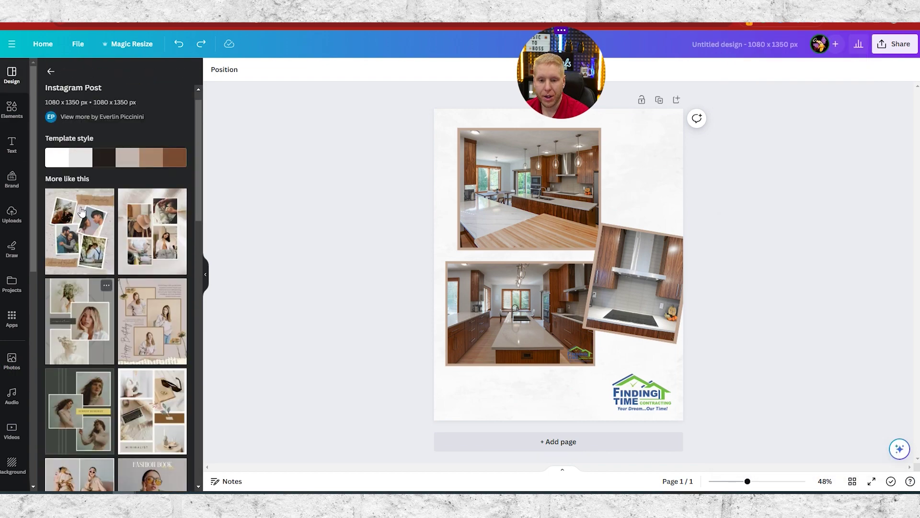
# - Search templates for 'before and after' and browse the results
pyautogui.click(50, 71)
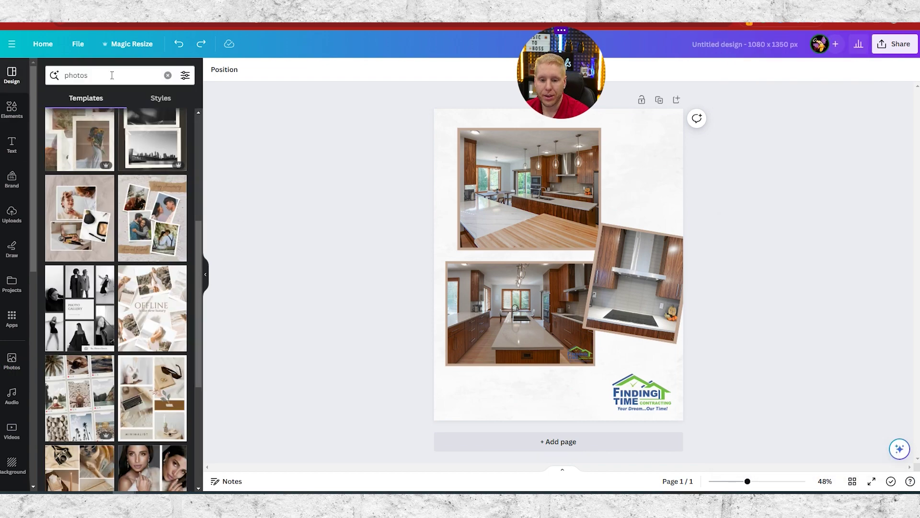
pyautogui.scroll(-5, 108, 277)
pyautogui.scroll(-10, 115, 290)
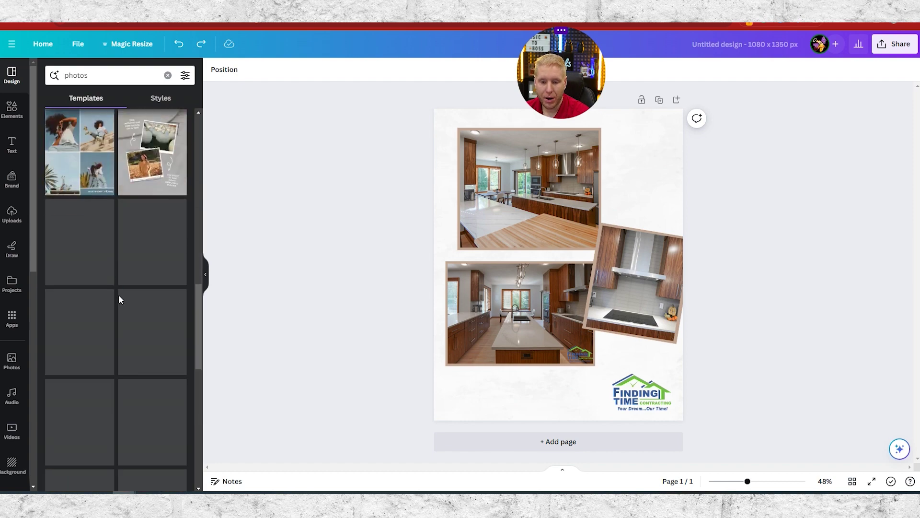
pyautogui.scroll(11, 119, 302)
pyautogui.click(65, 77)
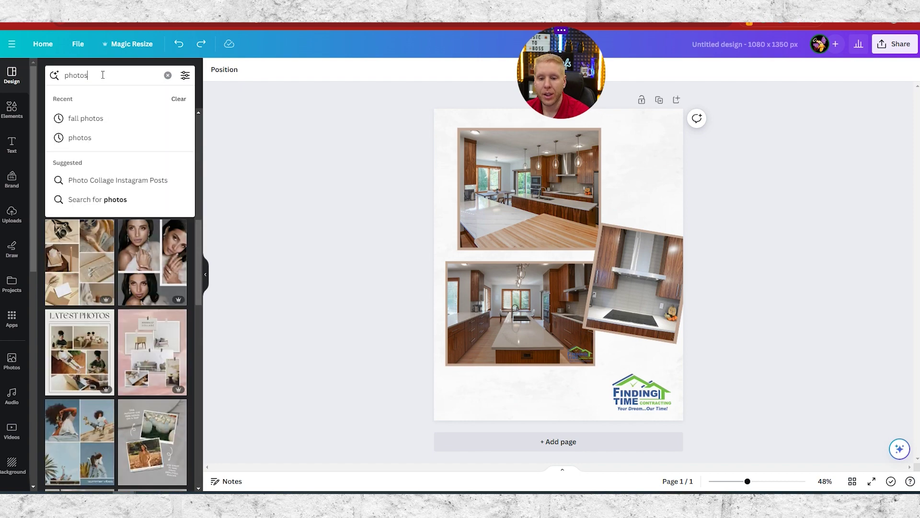
pyautogui.press('BackSpace')
pyautogui.write('be')
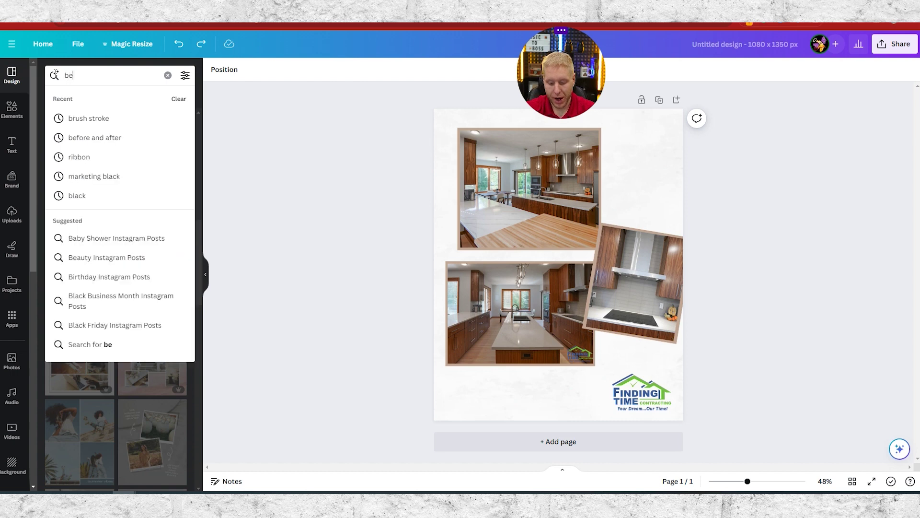
pyautogui.write('fore and af')
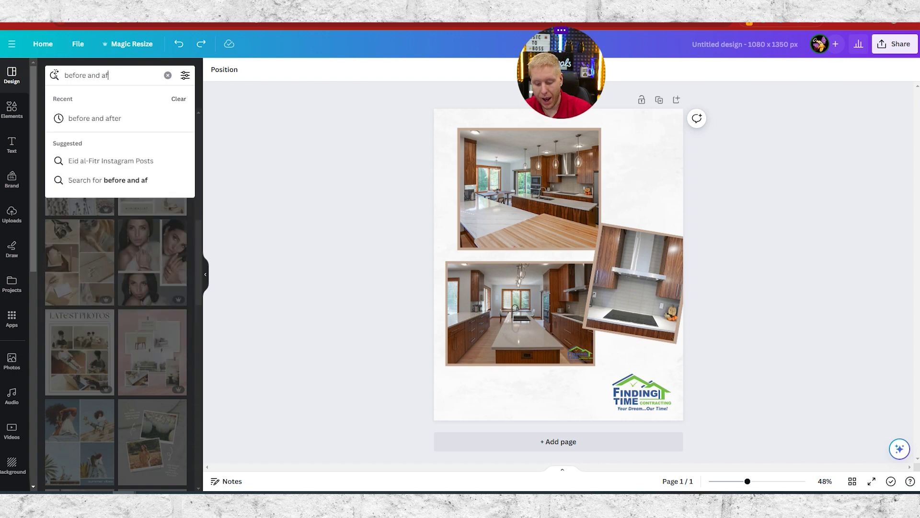
pyautogui.write('ter')
pyautogui.press('Return')
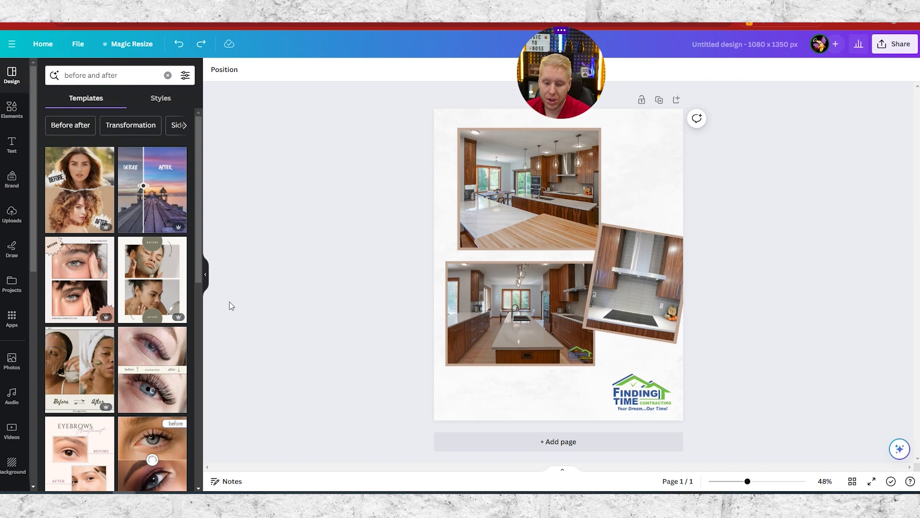
pyautogui.scroll(-5, 117, 407)
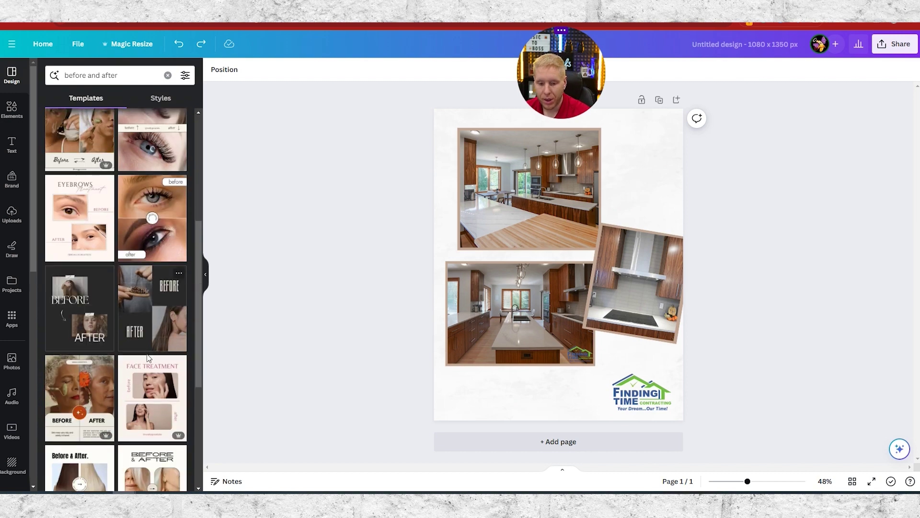
pyautogui.scroll(-5, 175, 300)
pyautogui.scroll(6, 163, 285)
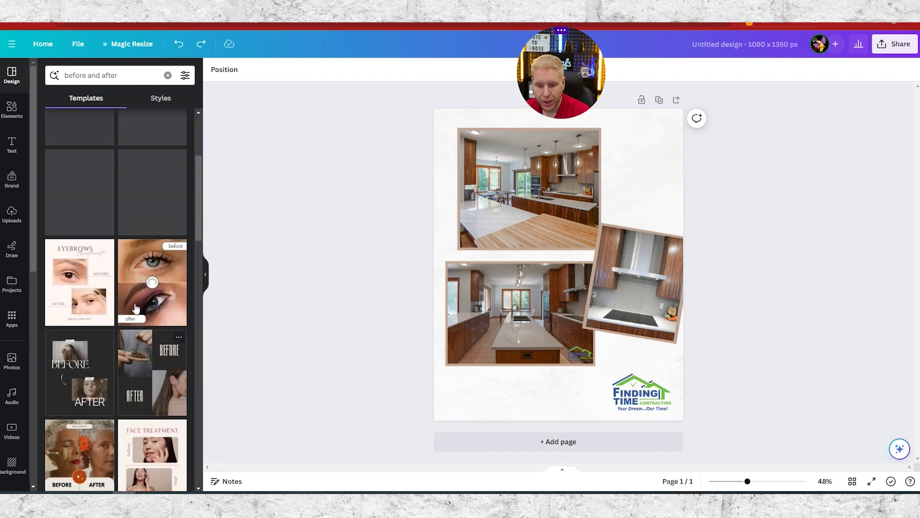
pyautogui.scroll(-7, 163, 286)
pyautogui.scroll(15, 163, 240)
# - Search templates for 'winter photo' and browse the results
pyautogui.click(137, 76)
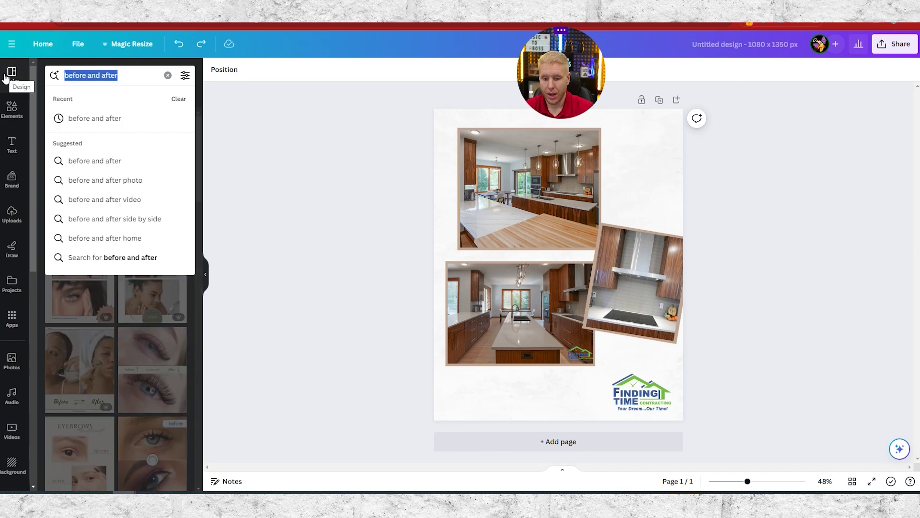
pyautogui.press('BackSpace')
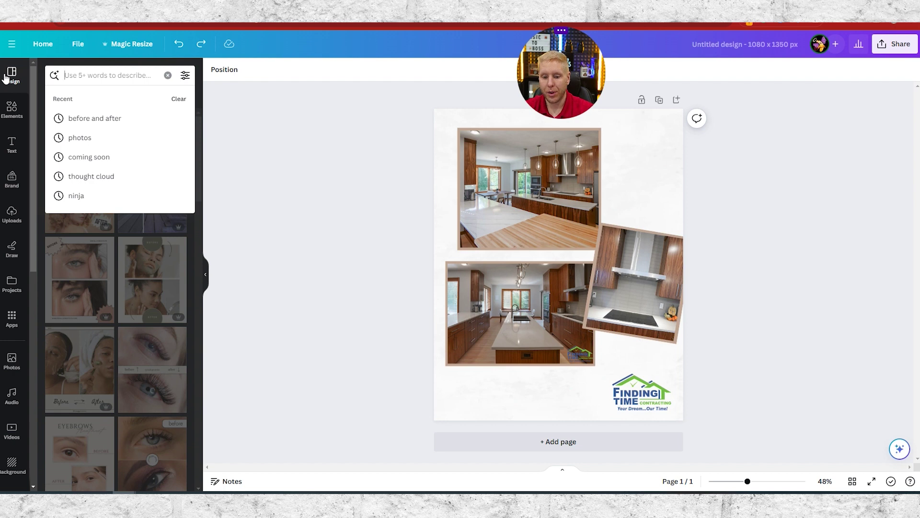
pyautogui.write('winter')
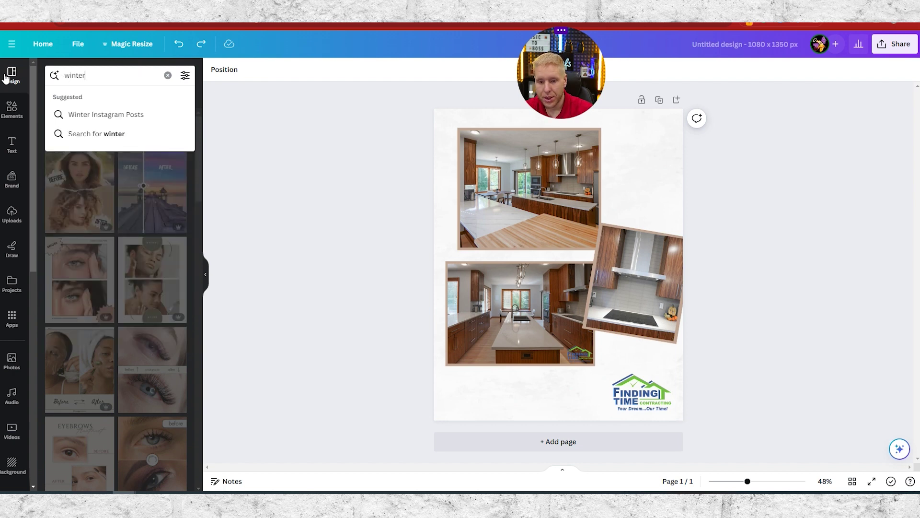
pyautogui.write(' photo')
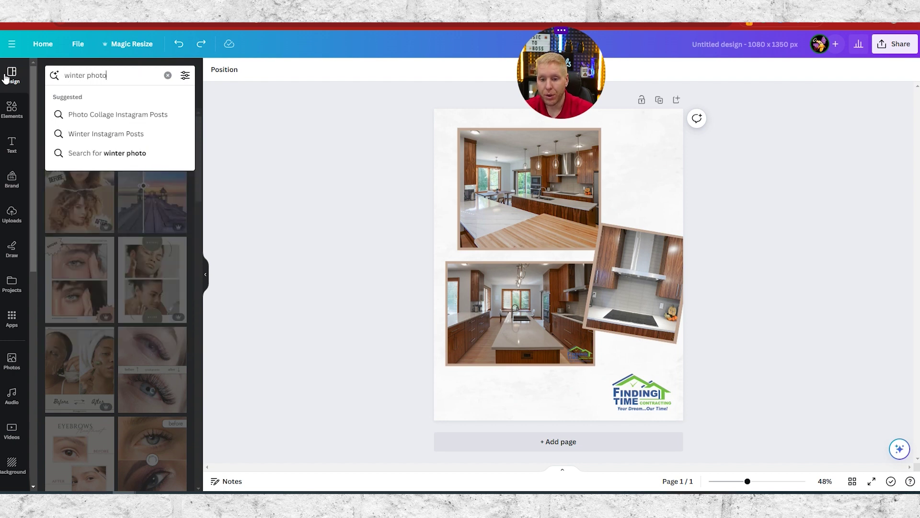
pyautogui.press('Return')
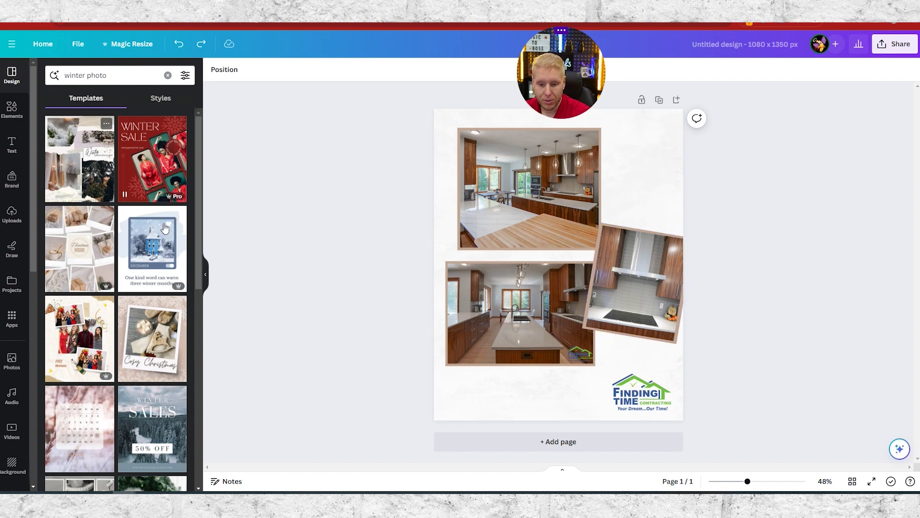
pyautogui.scroll(-3, 165, 227)
pyautogui.scroll(-3, 162, 255)
pyautogui.scroll(-3, 125, 357)
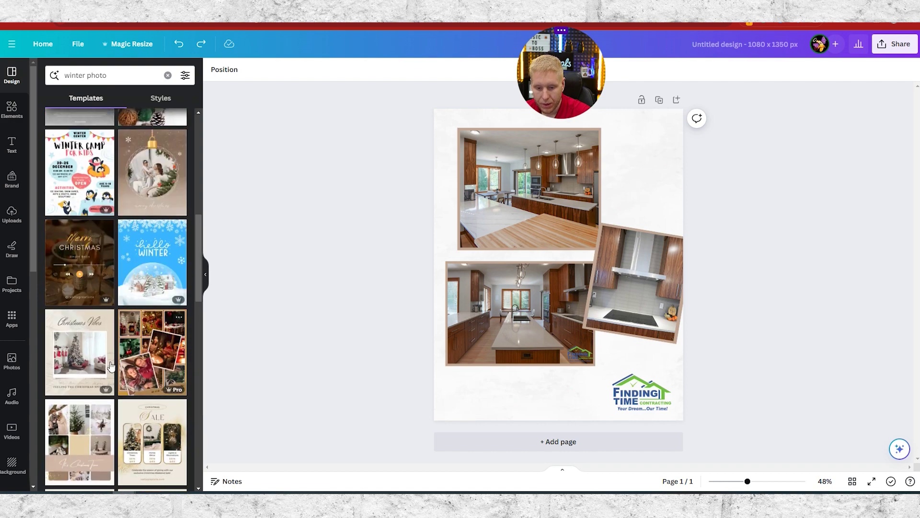
pyautogui.scroll(-5, 104, 307)
pyautogui.scroll(-4, 98, 321)
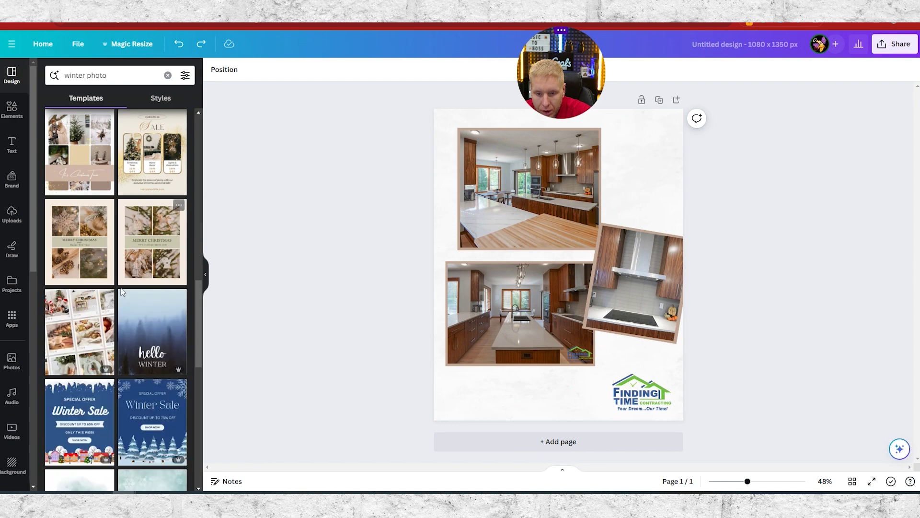
# - Search 'collage' and apply the Vintage Aesthetic Christmas Party Photo Collage template
pyautogui.click(114, 73)
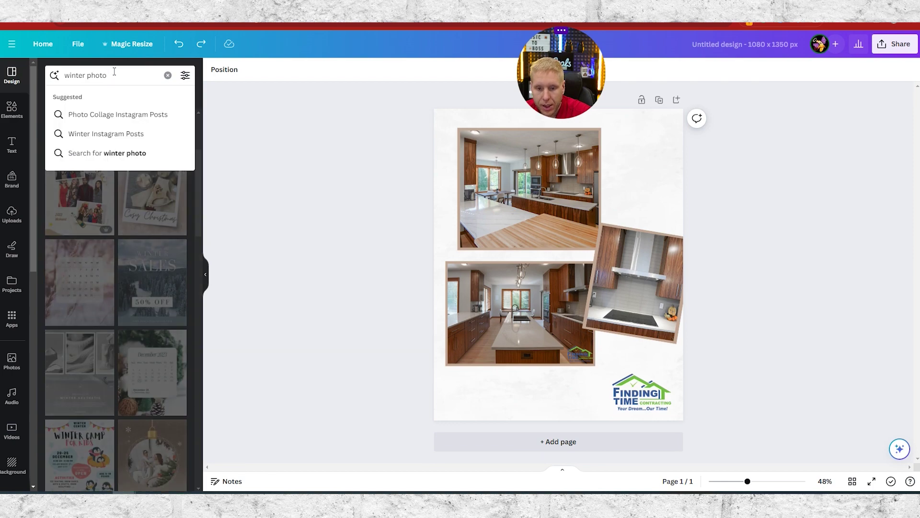
pyautogui.moveTo(114, 72); pyautogui.dragTo(77, 96)
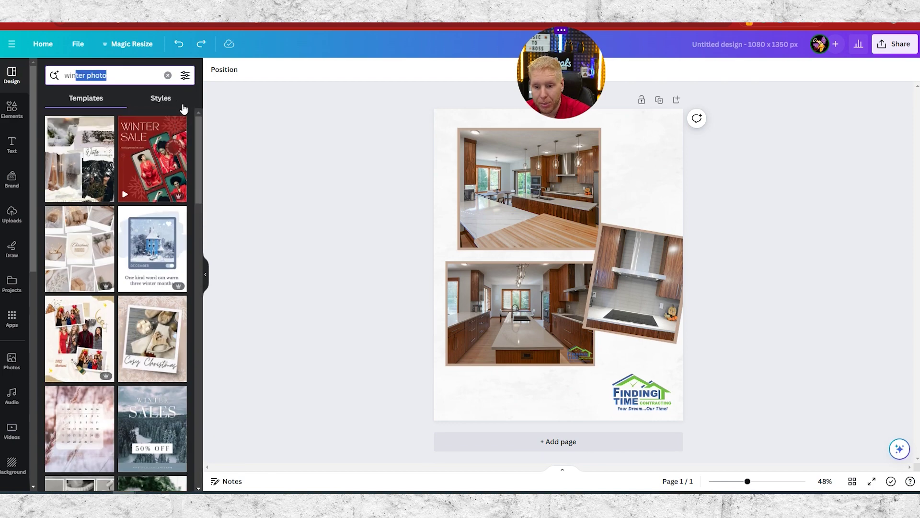
pyautogui.click(183, 107)
pyautogui.click(84, 97)
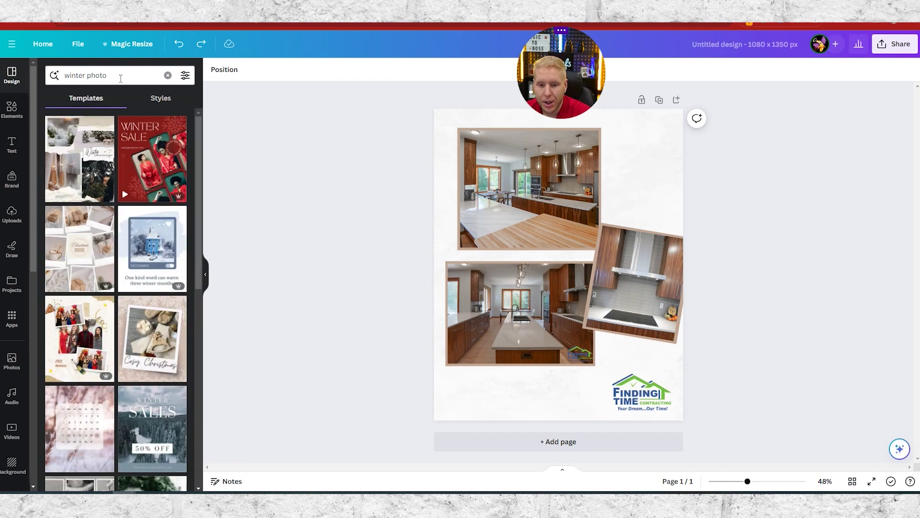
pyautogui.click(117, 76)
pyautogui.press('BackSpace')
pyautogui.press('BackSpace')
pyautogui.press('BackSpace')
pyautogui.press('BackSpace')
pyautogui.press('BackSpace')
pyautogui.press('BackSpace')
pyautogui.press('BackSpace')
pyautogui.press('BackSpace')
pyautogui.press('BackSpace')
pyautogui.press('BackSpace')
pyautogui.press('BackSpace')
pyautogui.press('BackSpace')
pyautogui.write('coll')
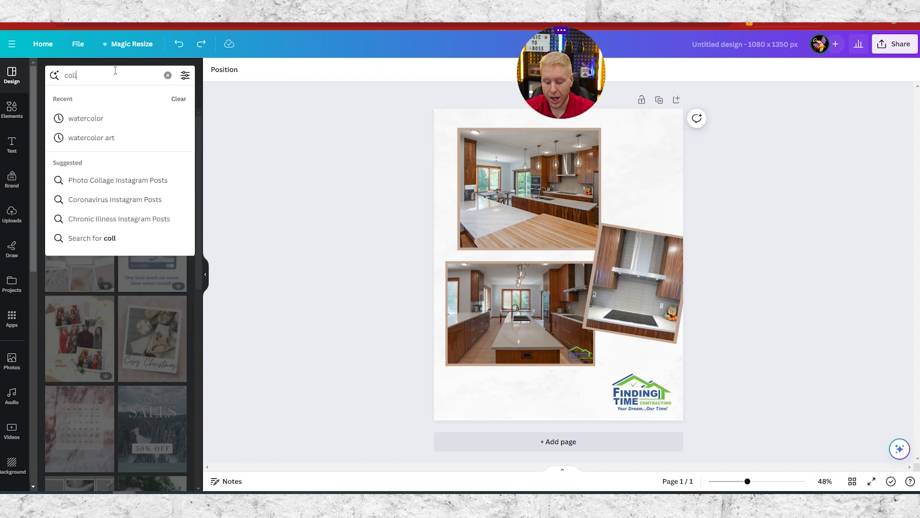
pyautogui.write('age')
pyautogui.press('Return')
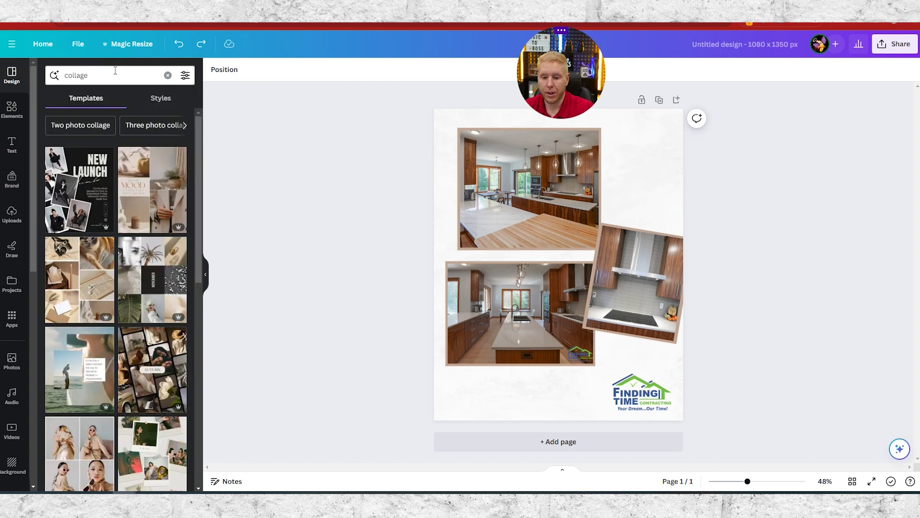
pyautogui.scroll(-4, 106, 244)
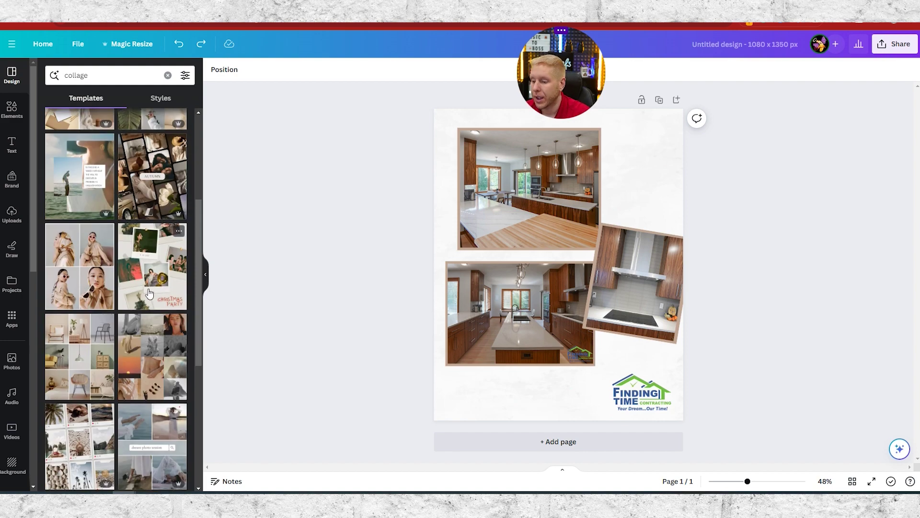
pyautogui.click(154, 277)
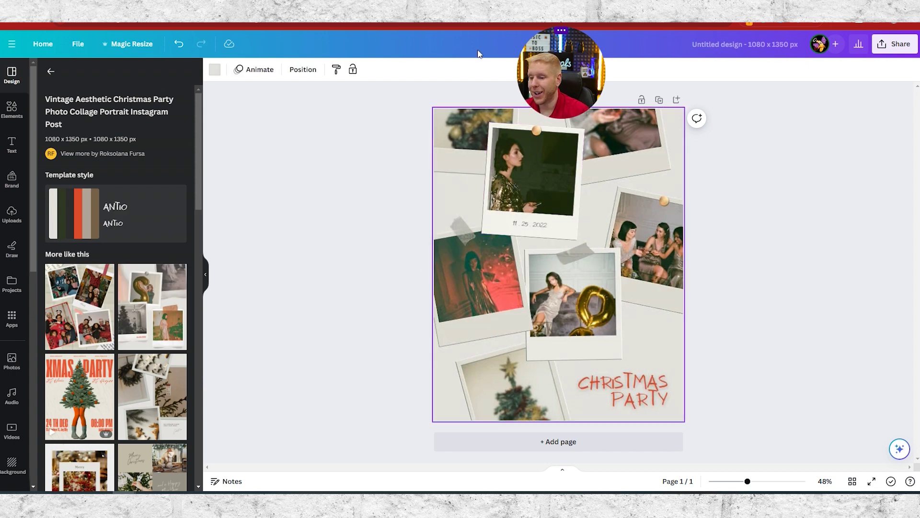
pyautogui.moveTo(533, 30); pyautogui.dragTo(736, 89)
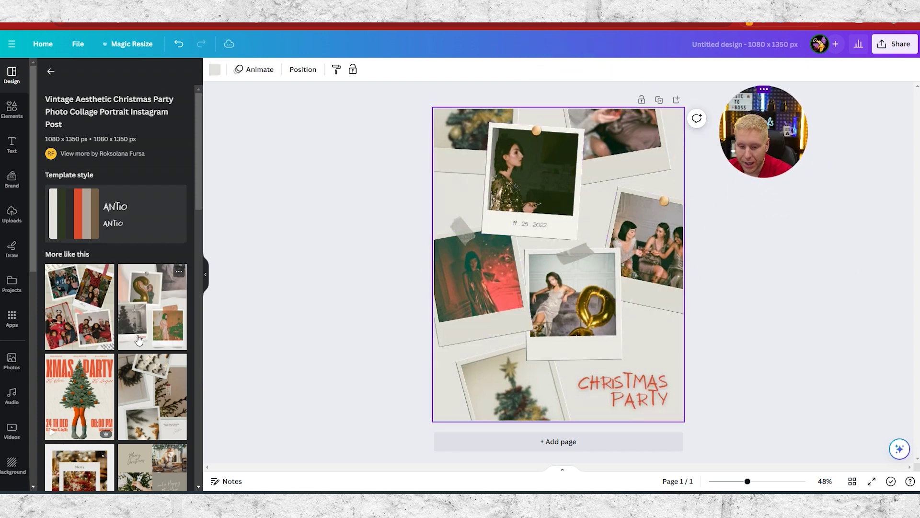
pyautogui.scroll(-5, 115, 317)
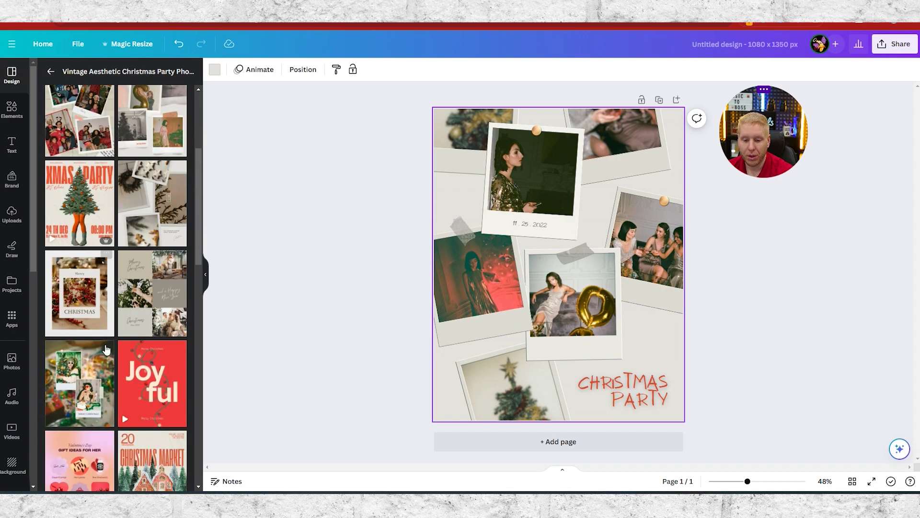
pyautogui.scroll(-5, 100, 313)
pyautogui.scroll(5, 100, 312)
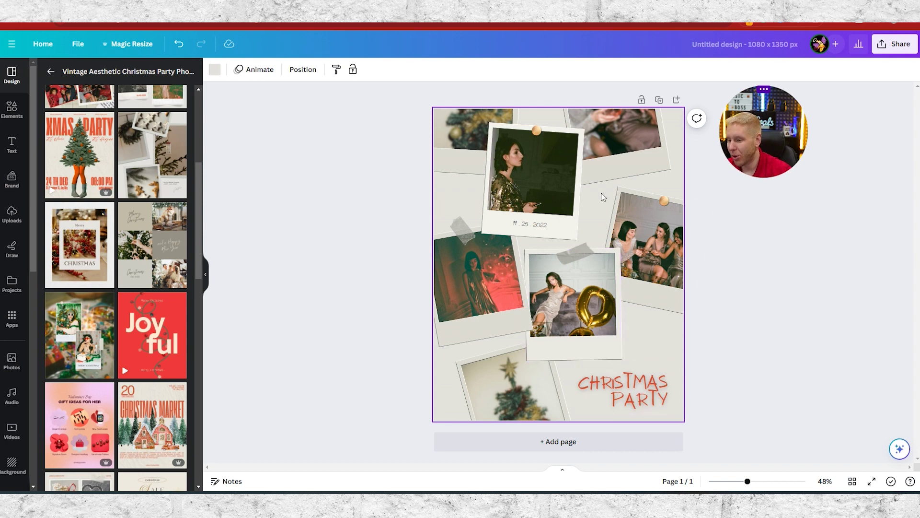
pyautogui.click(634, 380)
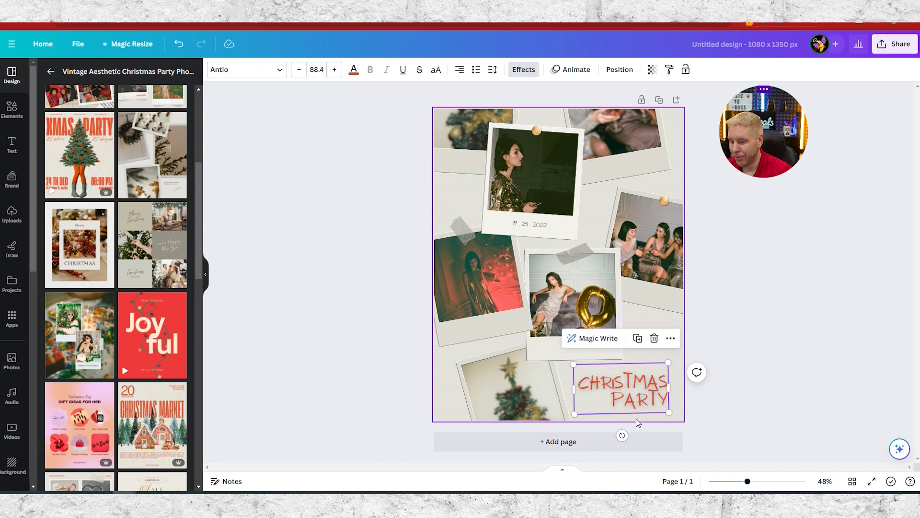
# - Retype the title as 'FINDING TIME CONTRACTING', widen it onto two lines and shift it left
pyautogui.doubleClick(643, 381)
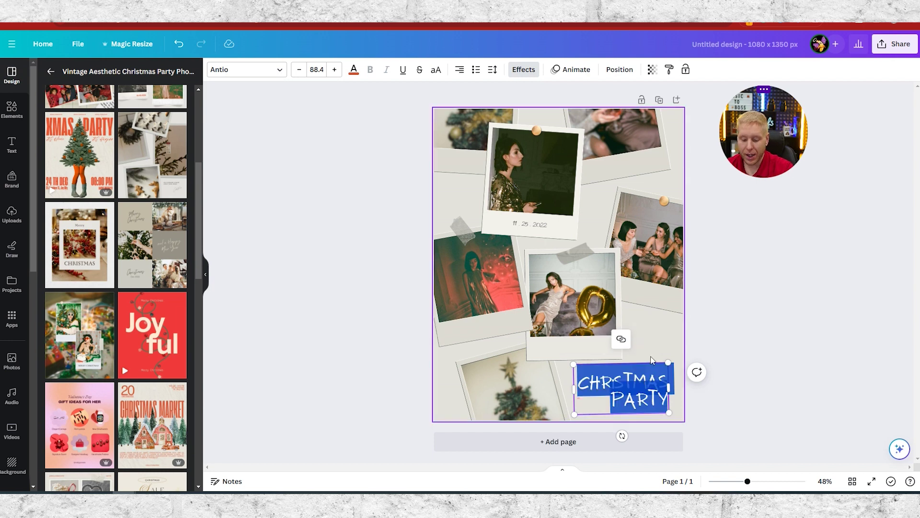
pyautogui.write('FIND')
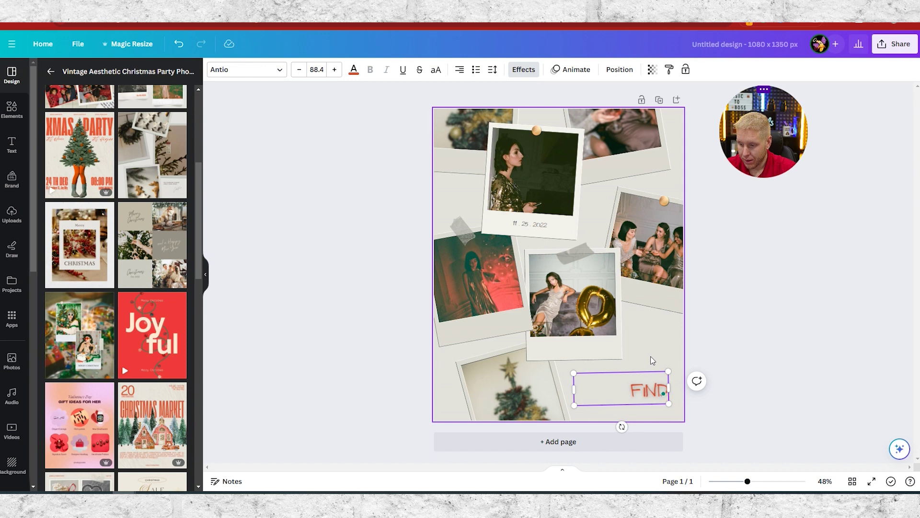
pyautogui.write('ING TIME CONTRACT')
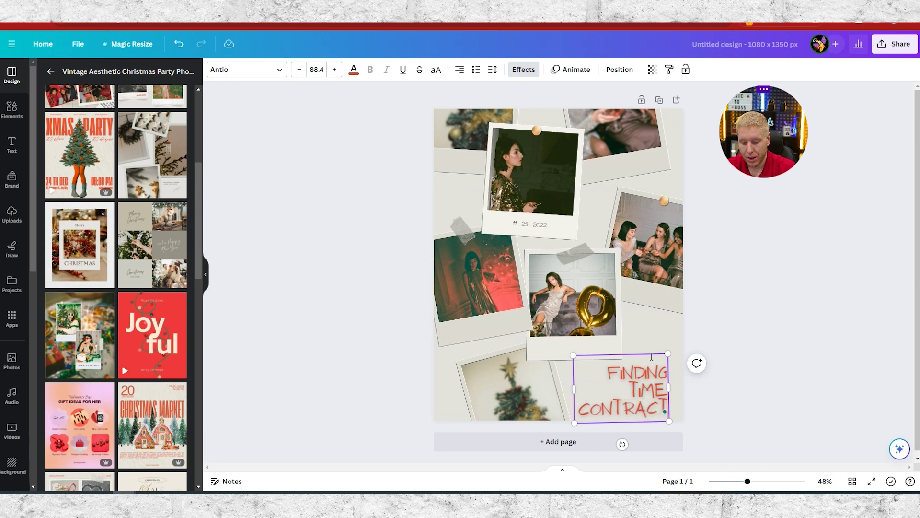
pyautogui.write('ING')
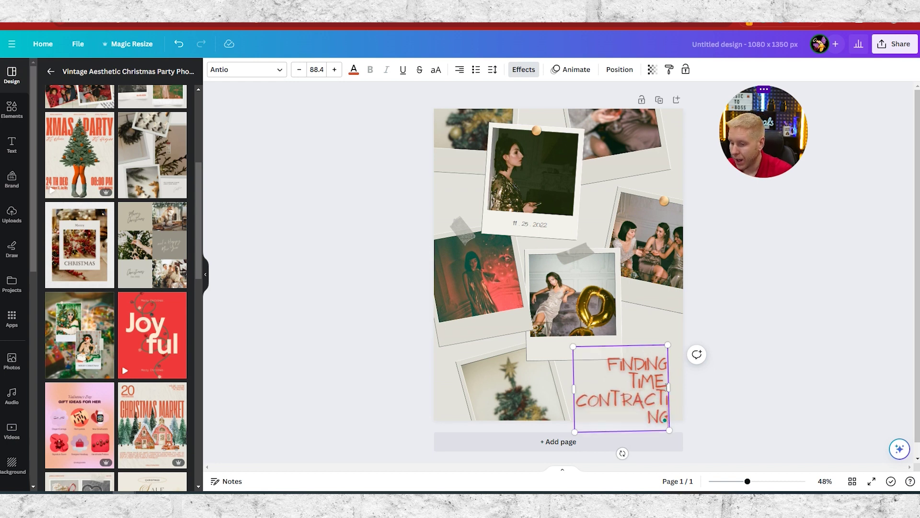
pyautogui.moveTo(671, 390); pyautogui.dragTo(704, 388)
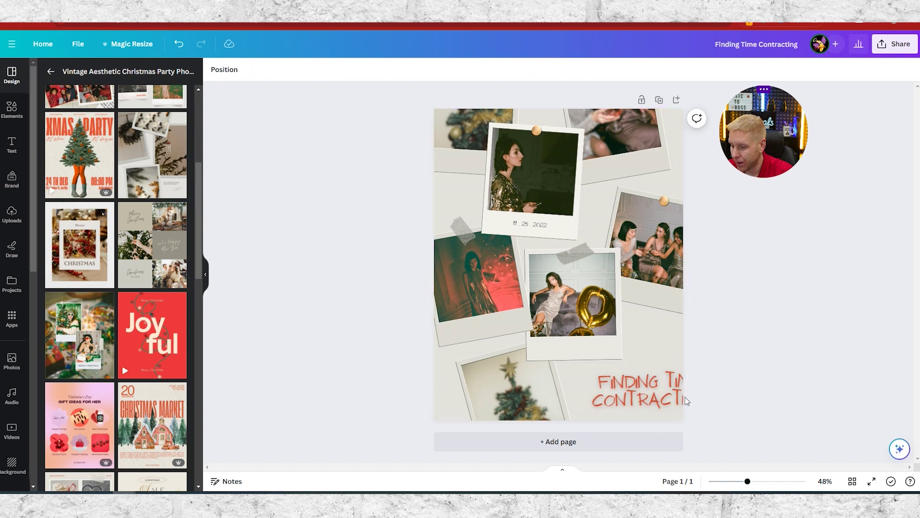
pyautogui.moveTo(657, 399); pyautogui.dragTo(624, 397)
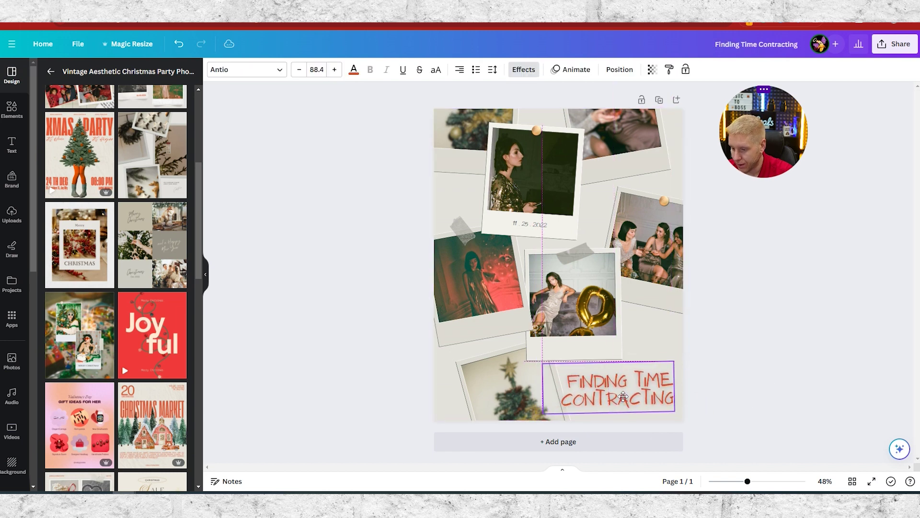
# - Delete the company-name text from the collage and bring up the Text options
pyautogui.click(802, 383)
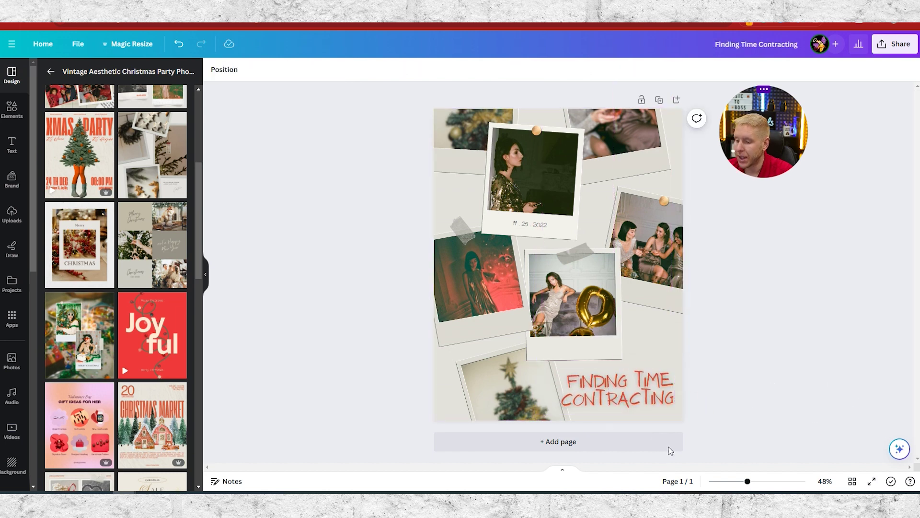
pyautogui.click(650, 394)
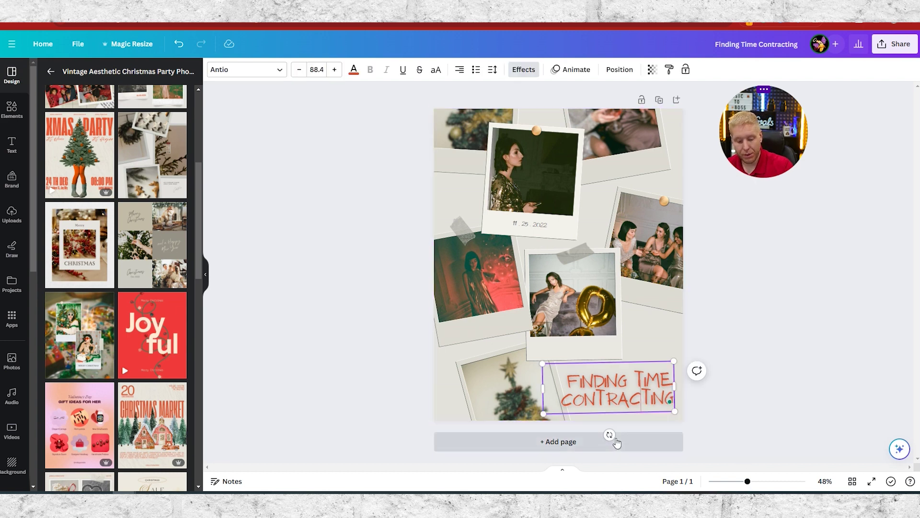
pyautogui.click(806, 392)
pyautogui.click(594, 397)
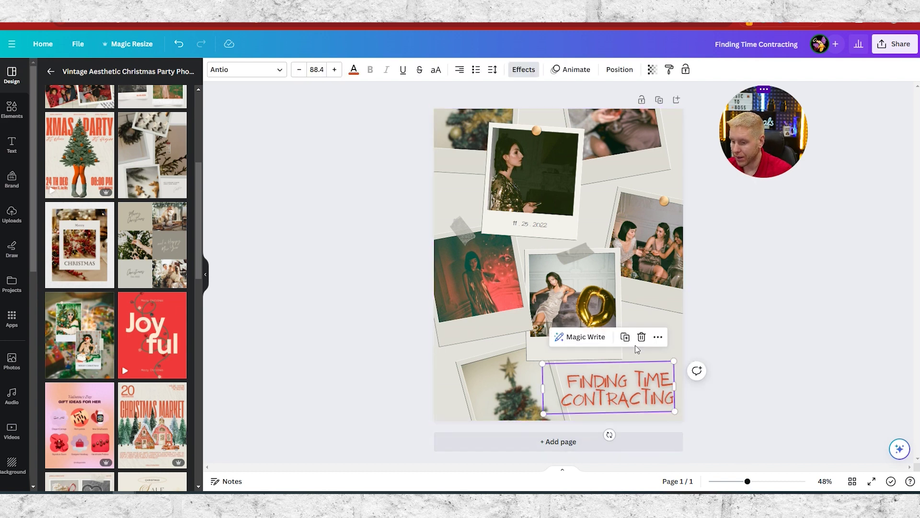
pyautogui.click(642, 335)
pyautogui.scroll(5, 162, 207)
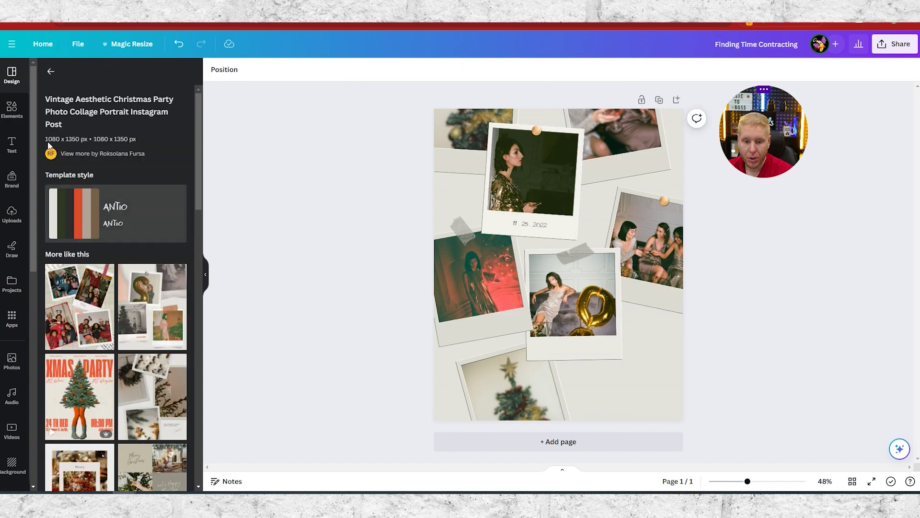
pyautogui.click(12, 145)
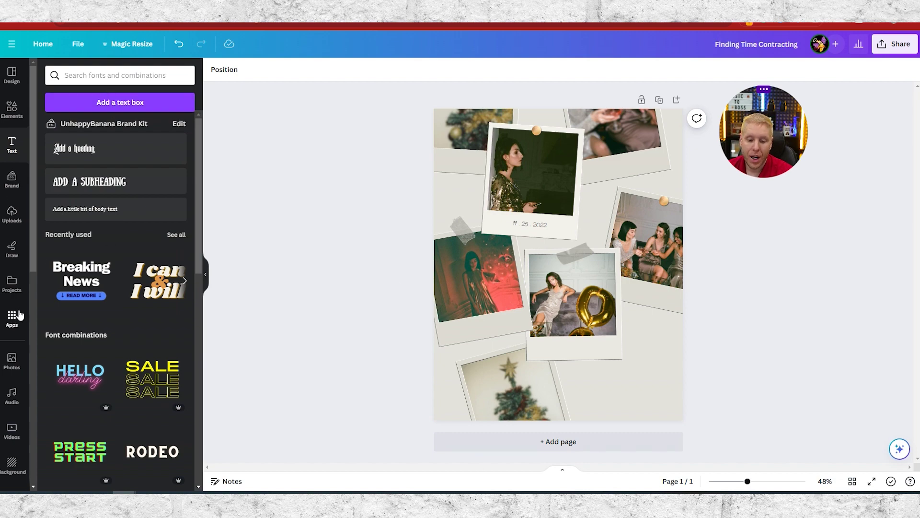
# - Add the Finding Time logo from Uploads, shrunk small, in the page's bottom-right corner
pyautogui.click(16, 216)
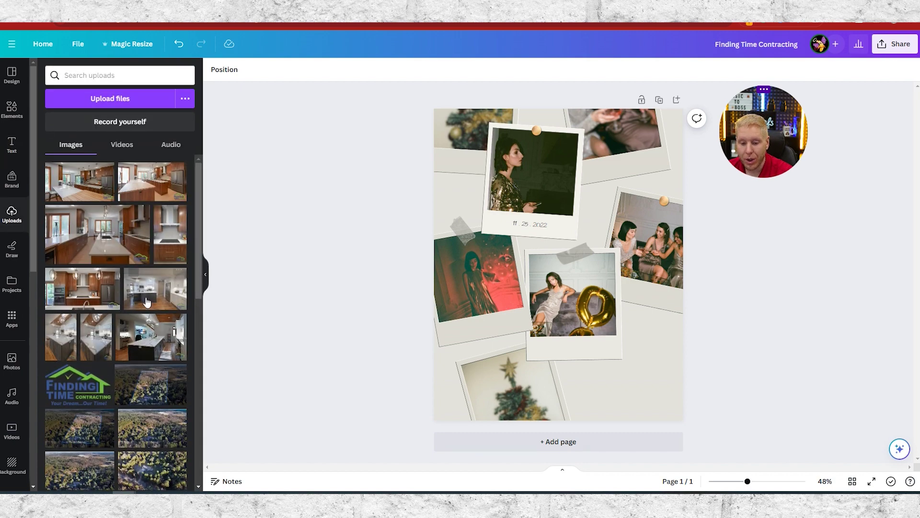
pyautogui.click(78, 385)
pyautogui.moveTo(469, 209); pyautogui.dragTo(599, 369)
pyautogui.moveTo(648, 384); pyautogui.dragTo(645, 385)
pyautogui.press('Escape')
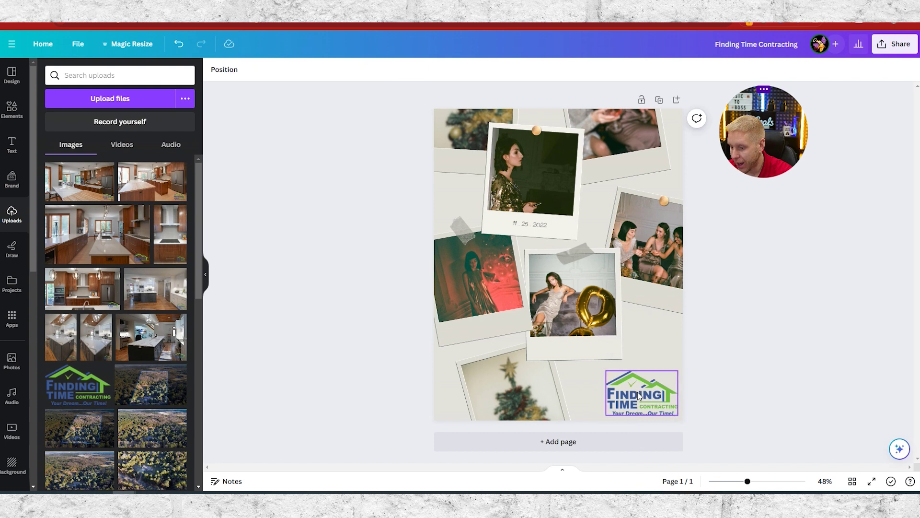
pyautogui.click(646, 385)
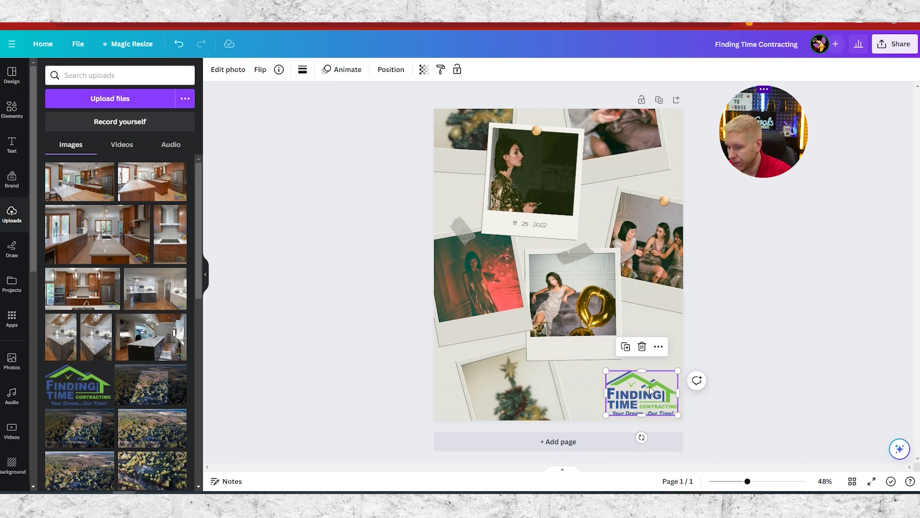
pyautogui.click(658, 346)
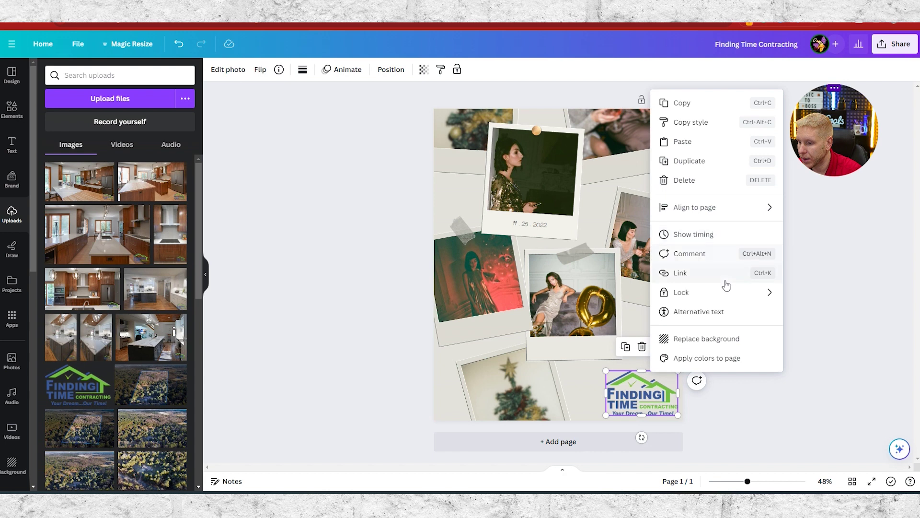
pyautogui.click(650, 389)
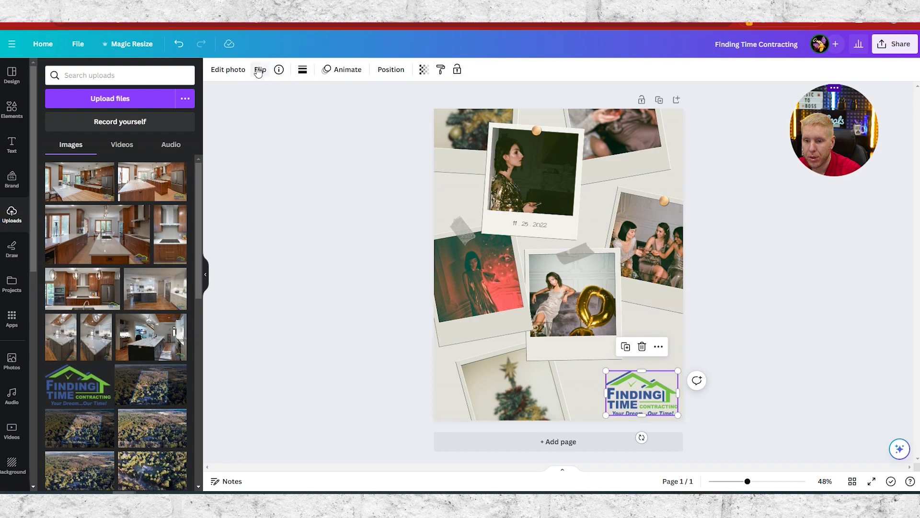
# - Open the logo's Edit photo effects and bring up its Shadows choices
pyautogui.click(236, 74)
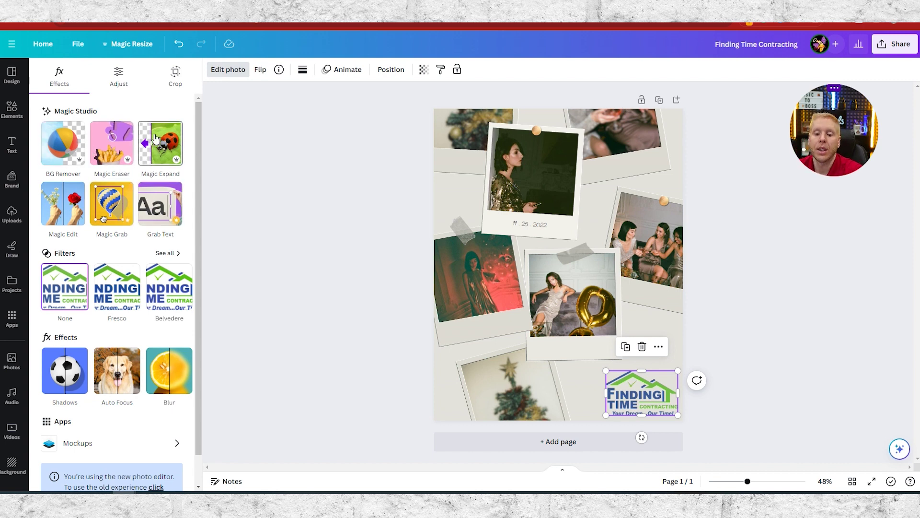
pyautogui.scroll(-1, 107, 257)
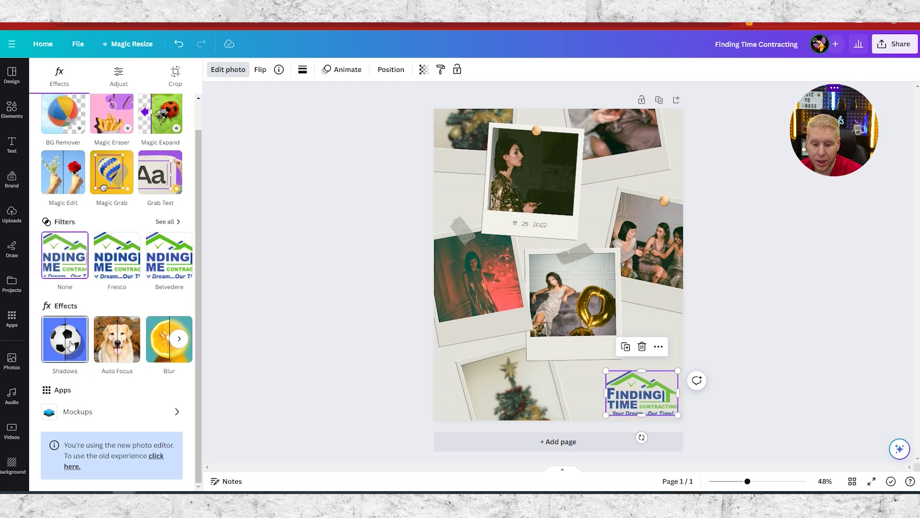
pyautogui.scroll(1, 69, 346)
pyautogui.scroll(-1, 82, 355)
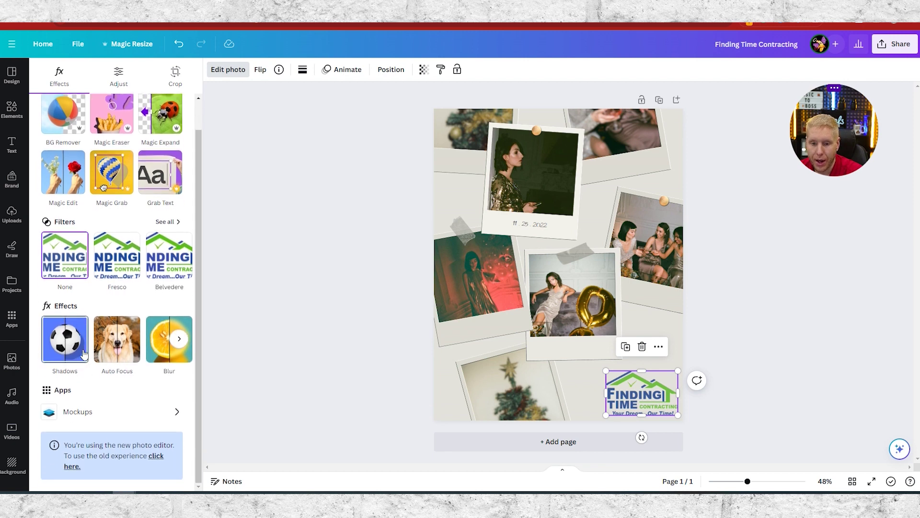
pyautogui.click(79, 357)
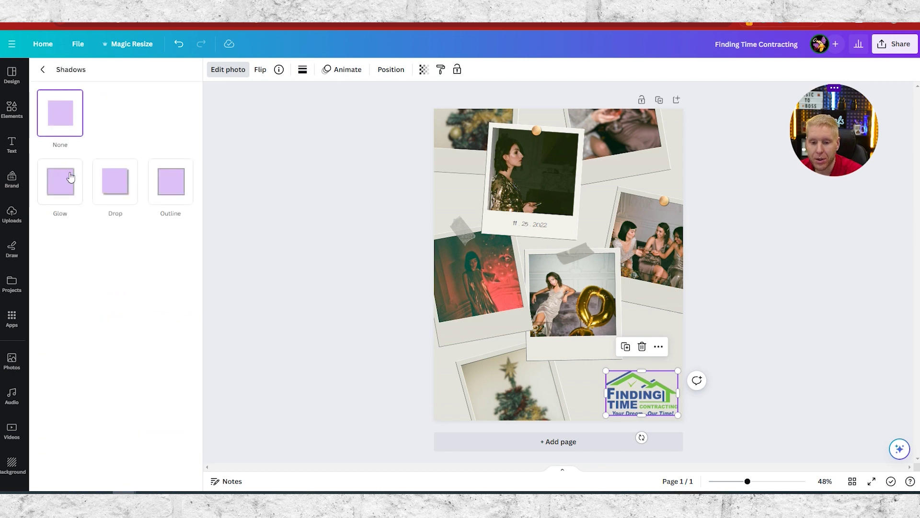
# - Give the logo a Drop shadow with size 0, blur 19, lowered intensity and grey-brown #746060 colour
pyautogui.click(62, 189)
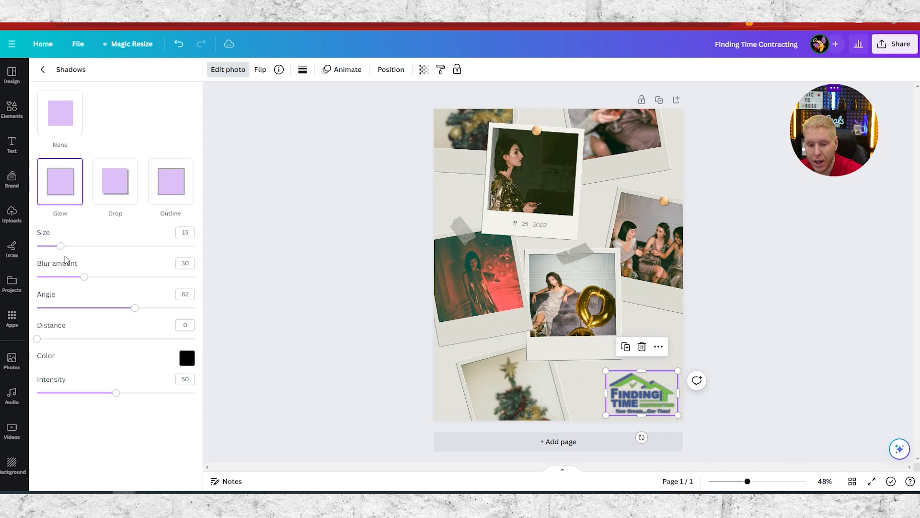
pyautogui.moveTo(62, 246)
pyautogui.mouseDown()
pyautogui.moveTo(100, 245)
pyautogui.moveTo(58, 246)
pyautogui.mouseUp()
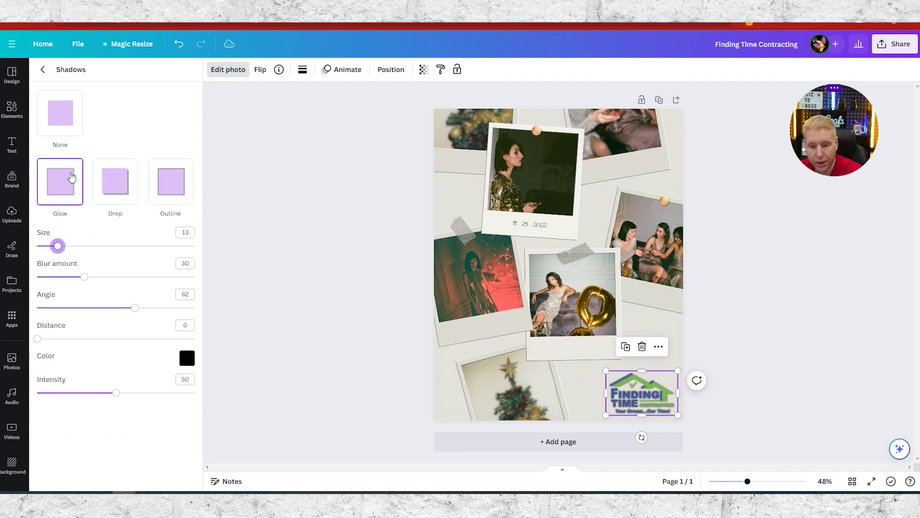
pyautogui.click(121, 190)
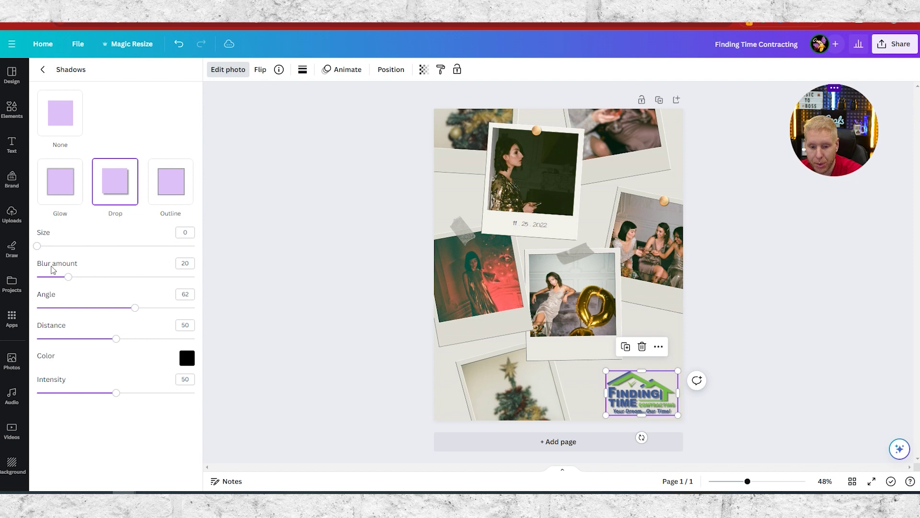
pyautogui.moveTo(43, 247)
pyautogui.mouseDown()
pyautogui.moveTo(70, 247)
pyautogui.moveTo(37, 249)
pyautogui.mouseUp()
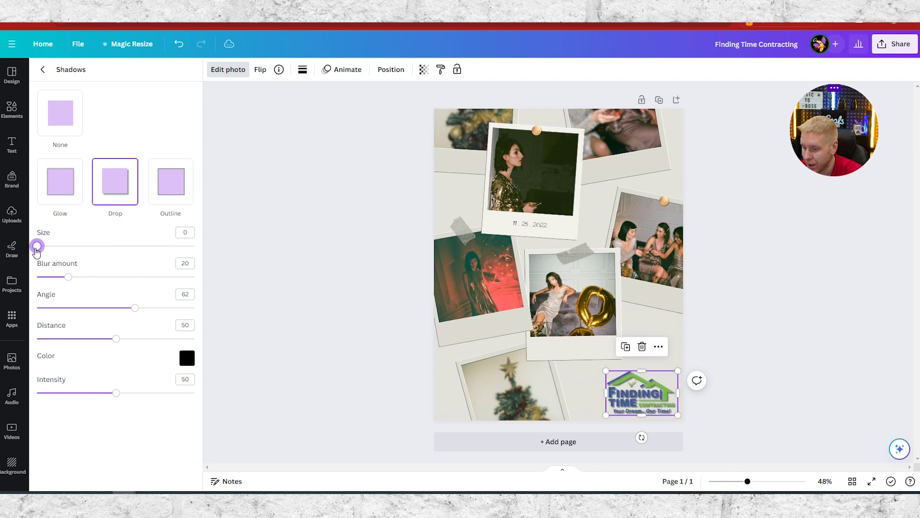
pyautogui.moveTo(68, 281)
pyautogui.mouseDown()
pyautogui.moveTo(35, 283)
pyautogui.moveTo(129, 283)
pyautogui.moveTo(48, 286)
pyautogui.moveTo(68, 285)
pyautogui.mouseUp()
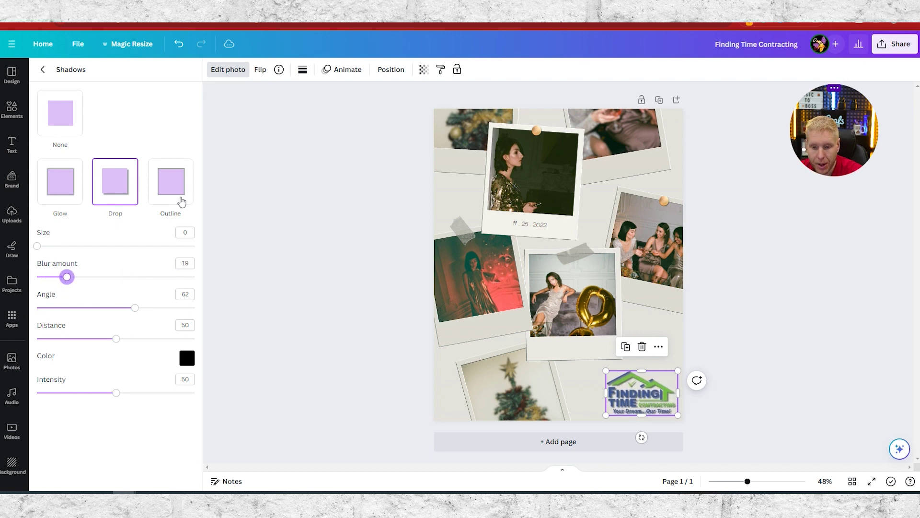
pyautogui.moveTo(116, 394); pyautogui.dragTo(86, 393)
pyautogui.click(186, 358)
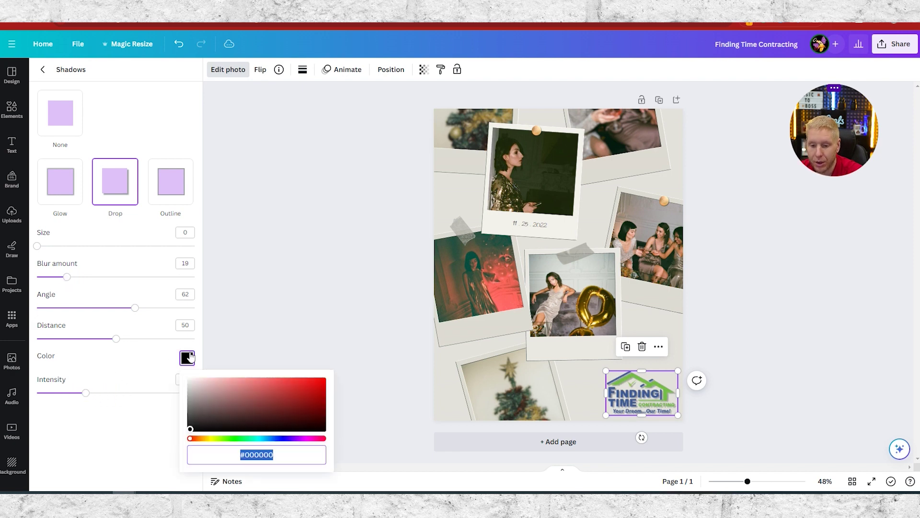
pyautogui.click(207, 417)
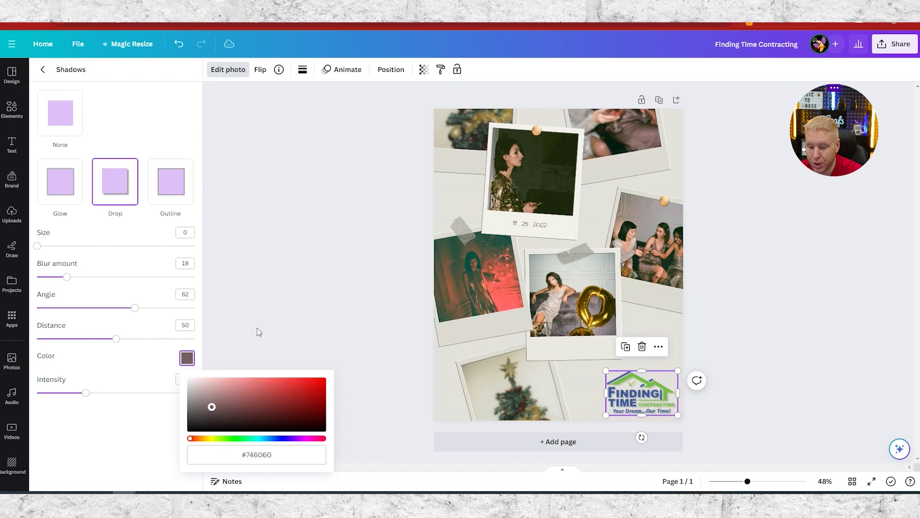
pyautogui.click(345, 370)
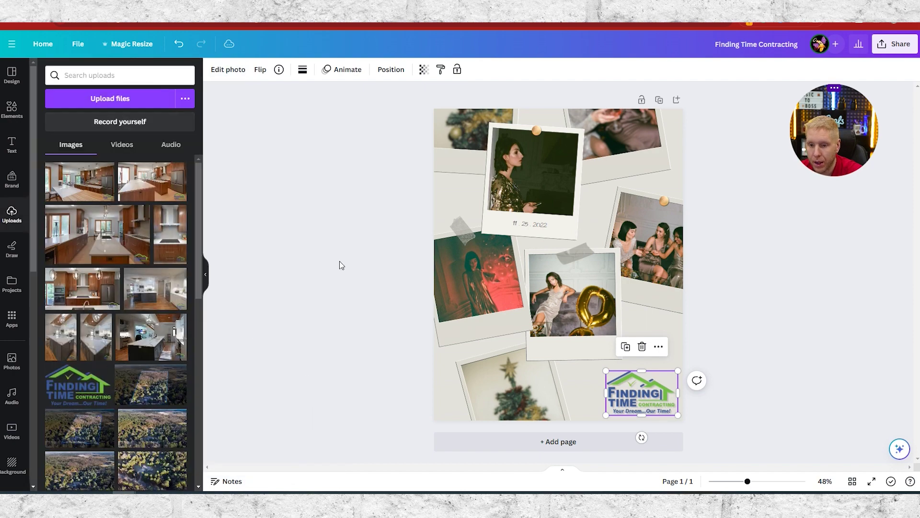
# - Reopen the logo's shadow settings and experiment with its intensity, distance, angle and blur
pyautogui.click(235, 70)
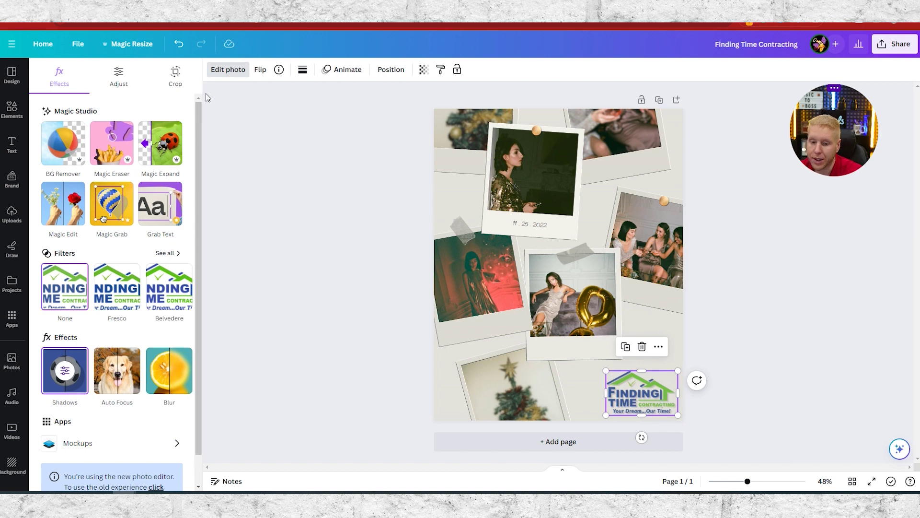
pyautogui.click(64, 385)
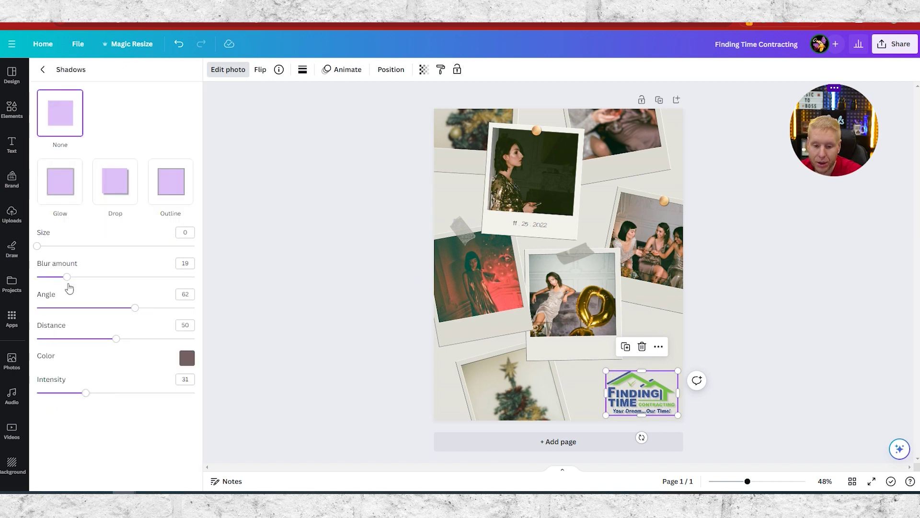
pyautogui.moveTo(86, 394)
pyautogui.mouseDown()
pyautogui.moveTo(45, 394)
pyautogui.moveTo(79, 403)
pyautogui.mouseUp()
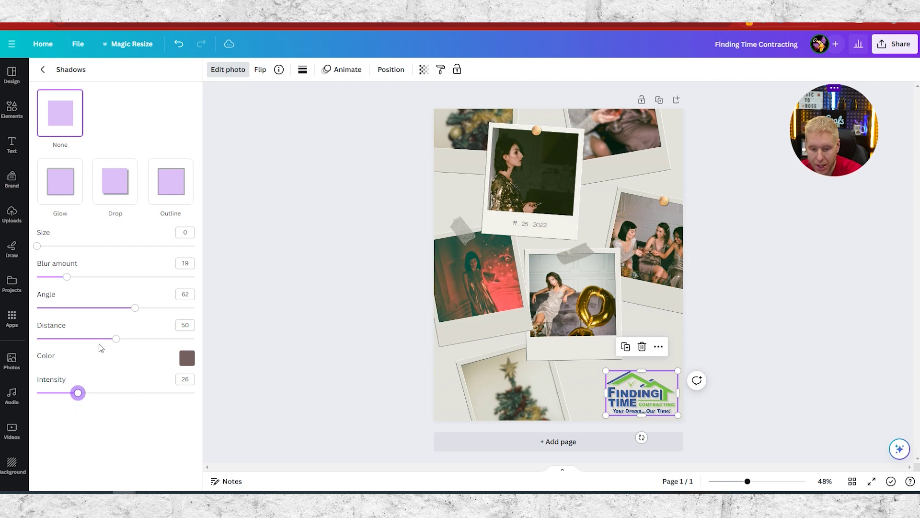
pyautogui.moveTo(119, 340); pyautogui.dragTo(164, 374)
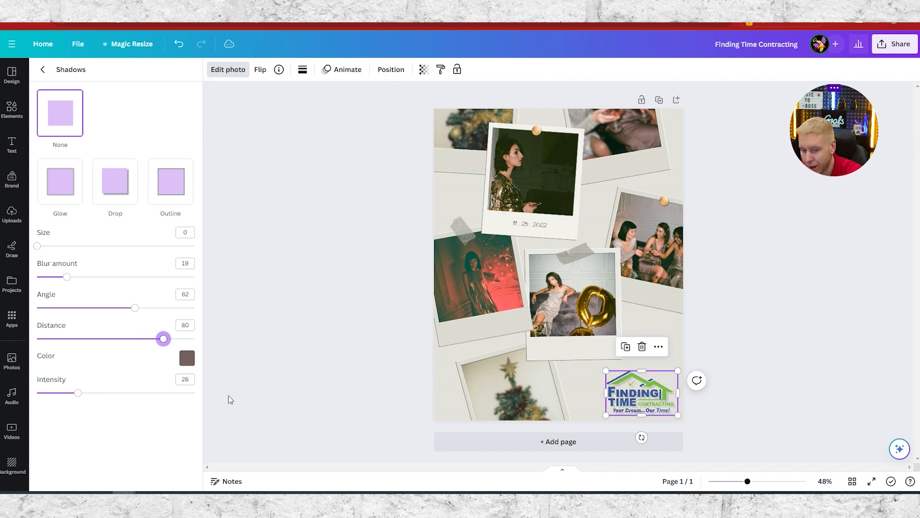
pyautogui.moveTo(136, 309)
pyautogui.mouseDown()
pyautogui.moveTo(101, 309)
pyautogui.moveTo(143, 308)
pyautogui.mouseUp()
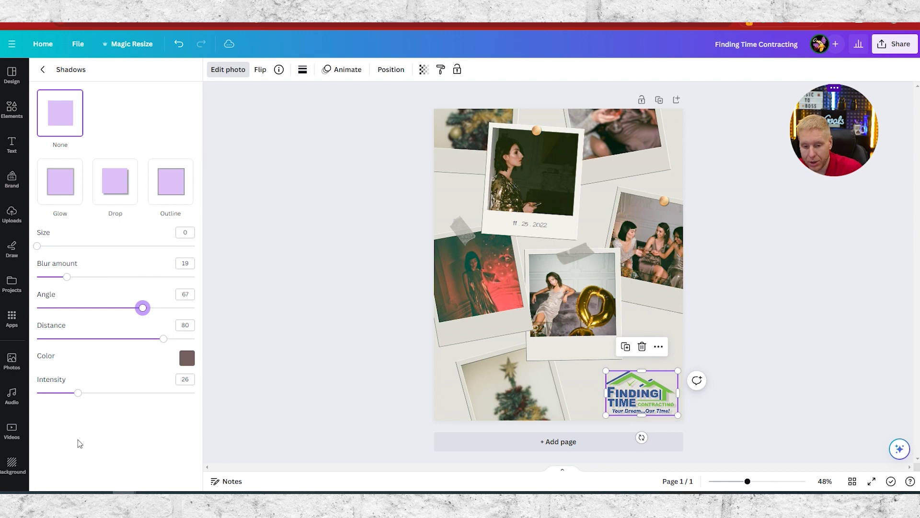
pyautogui.moveTo(67, 278)
pyautogui.mouseDown()
pyautogui.moveTo(37, 277)
pyautogui.moveTo(221, 304)
pyautogui.moveTo(66, 317)
pyautogui.moveTo(107, 316)
pyautogui.moveTo(45, 247)
pyautogui.moveTo(85, 248)
pyautogui.moveTo(92, 252)
pyautogui.moveTo(20, 267)
pyautogui.moveTo(86, 269)
pyautogui.moveTo(32, 271)
pyautogui.moveTo(46, 276)
pyautogui.moveTo(30, 281)
pyautogui.moveTo(54, 281)
pyautogui.mouseUp()
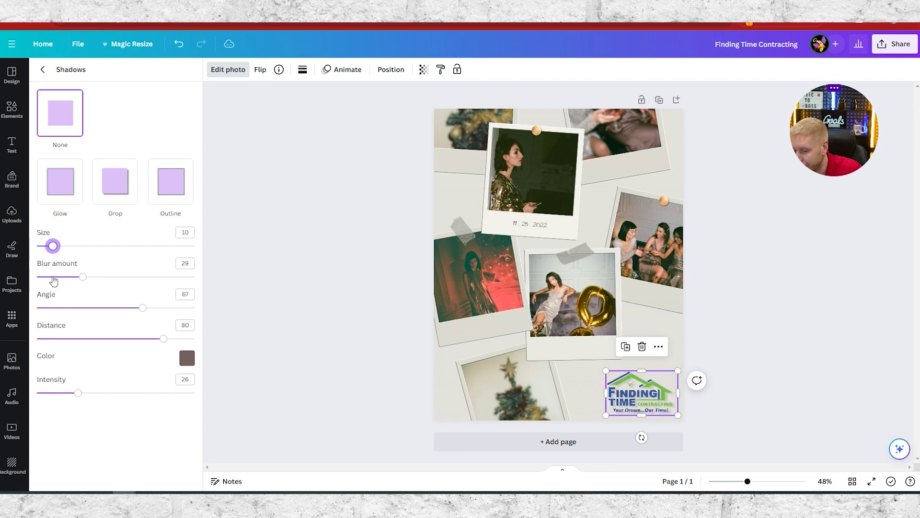
pyautogui.moveTo(81, 394)
pyautogui.mouseDown()
pyautogui.moveTo(150, 392)
pyautogui.moveTo(36, 393)
pyautogui.moveTo(76, 400)
pyautogui.moveTo(68, 400)
pyautogui.mouseUp()
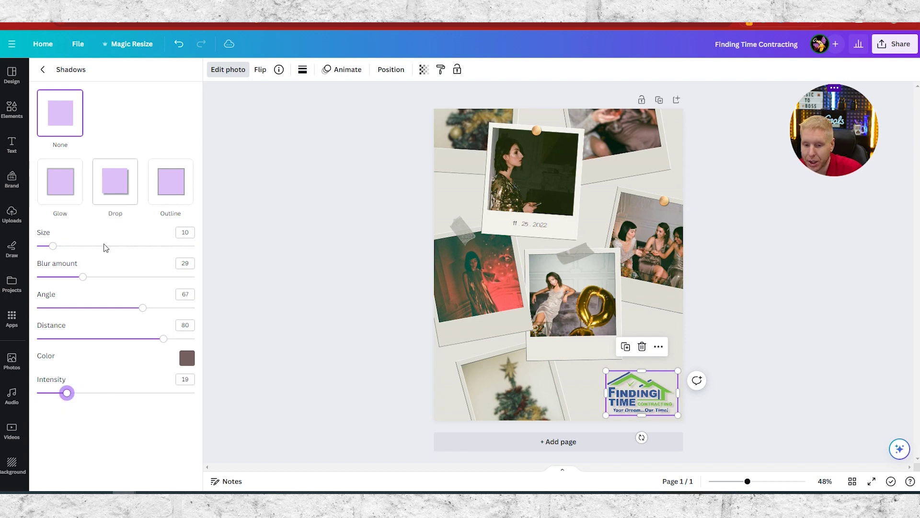
# - Settle on a Drop shadow with size 18, distance 43 and faint intensity 11, after trying Outline
pyautogui.click(111, 178)
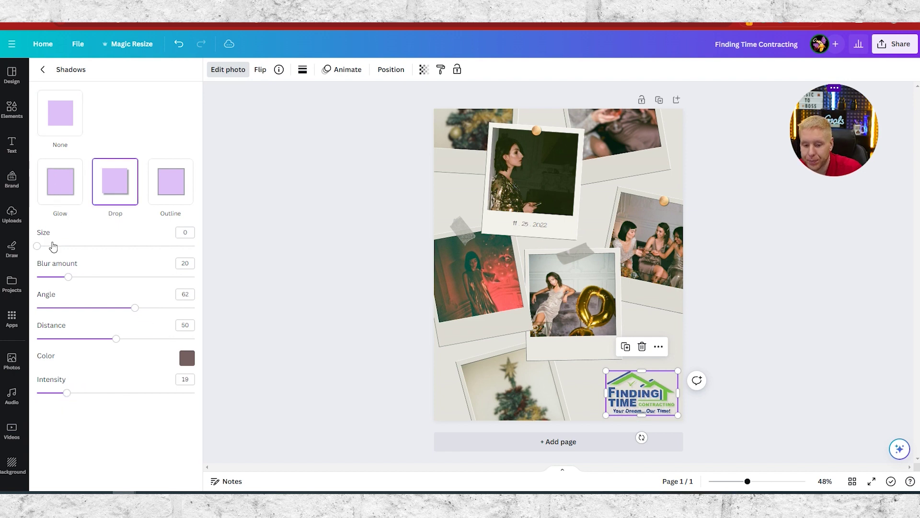
pyautogui.moveTo(38, 247); pyautogui.dragTo(57, 256)
pyautogui.moveTo(117, 340)
pyautogui.mouseDown()
pyautogui.moveTo(83, 342)
pyautogui.moveTo(116, 340)
pyautogui.mouseUp()
pyautogui.click(166, 196)
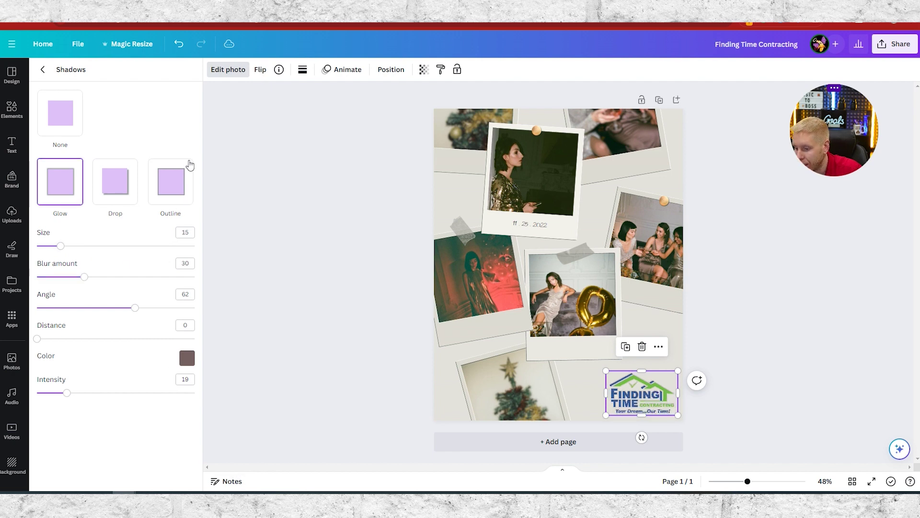
pyautogui.click(120, 176)
pyautogui.moveTo(46, 249); pyautogui.dragTo(67, 259)
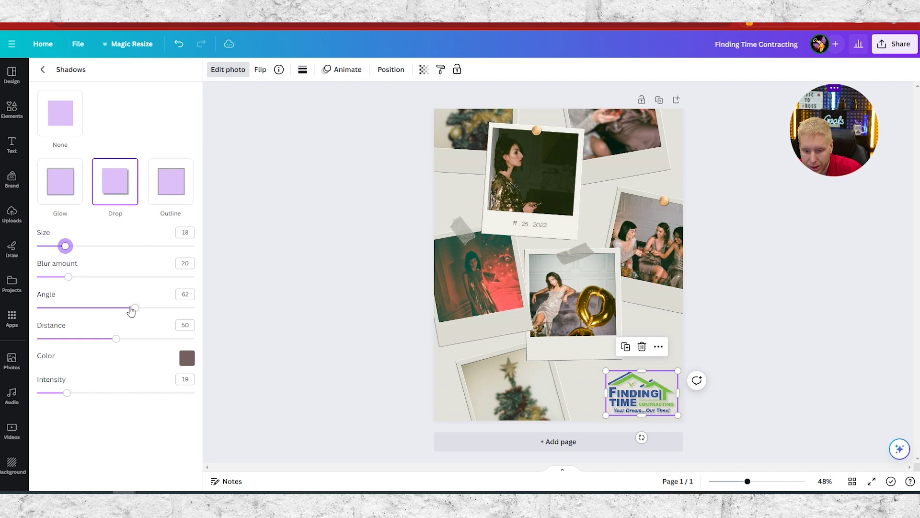
pyautogui.moveTo(116, 341)
pyautogui.mouseDown()
pyautogui.moveTo(35, 338)
pyautogui.moveTo(125, 339)
pyautogui.moveTo(41, 340)
pyautogui.moveTo(104, 343)
pyautogui.mouseUp()
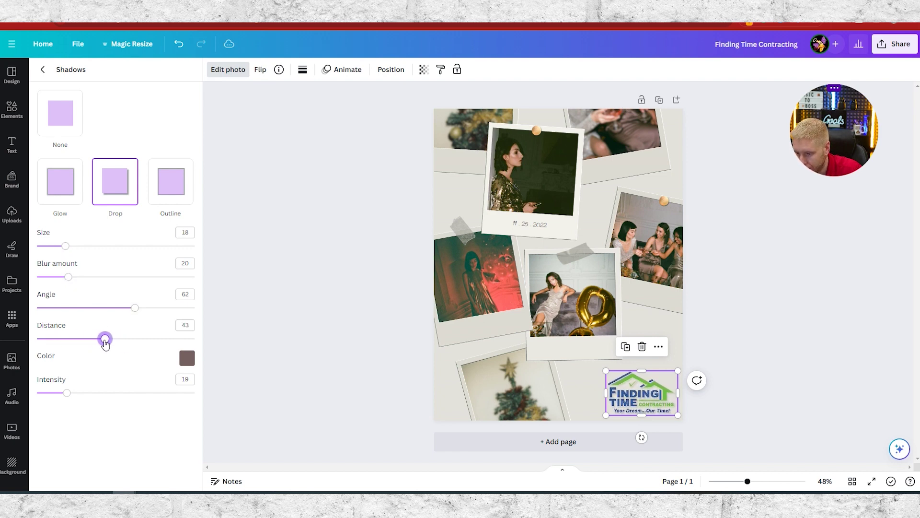
pyautogui.moveTo(70, 395); pyautogui.dragTo(43, 404)
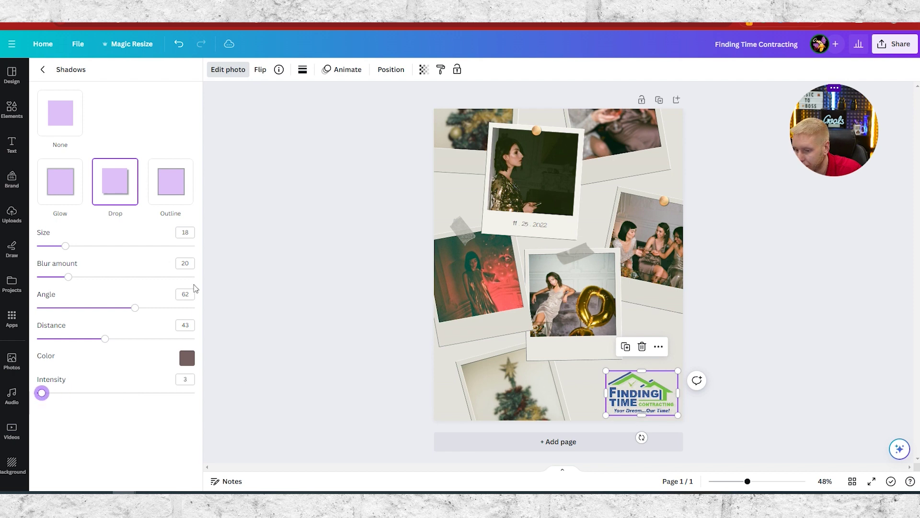
pyautogui.moveTo(36, 399); pyautogui.dragTo(55, 397)
# - Close the shadow settings, then open the Christmas-tree photo for cropping and leave it unchanged
pyautogui.click(43, 69)
pyautogui.press('Escape')
pyautogui.press('Escape')
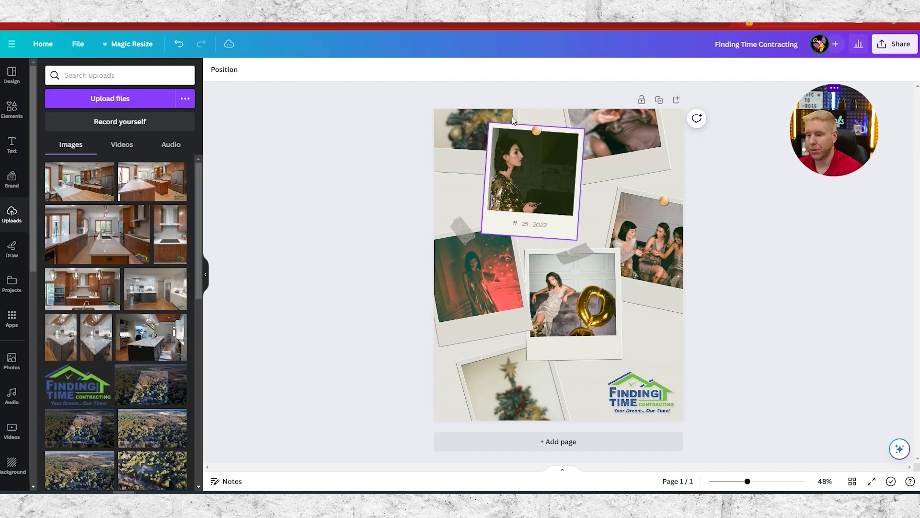
pyautogui.click(468, 127)
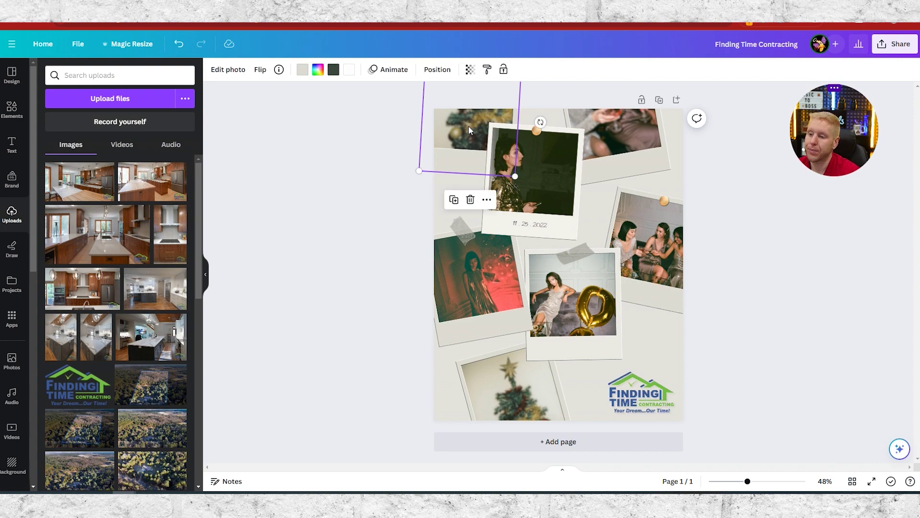
pyautogui.doubleClick(464, 131)
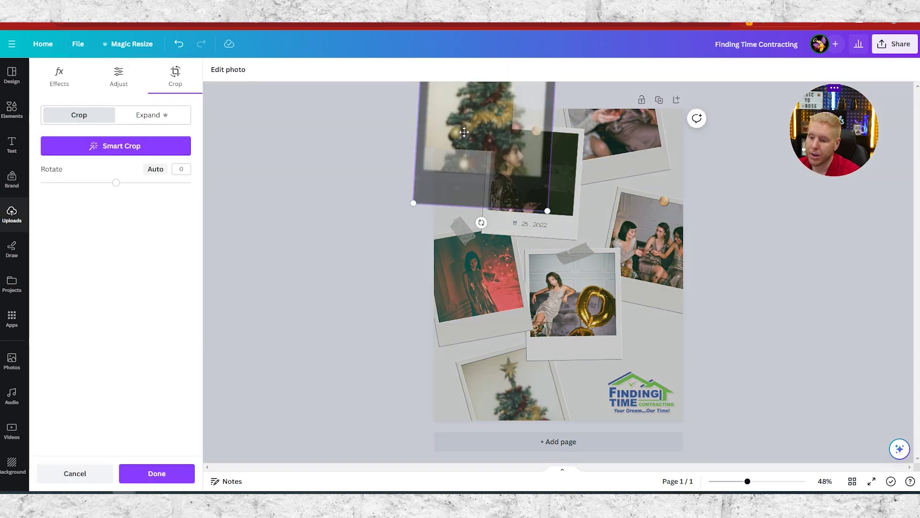
pyautogui.click(269, 287)
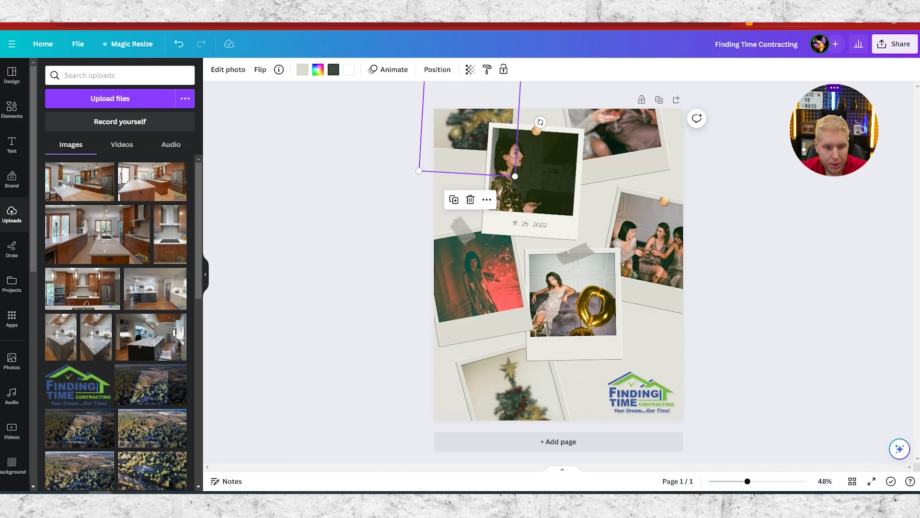
# - Upload house photos (an exterior, two porches, two living rooms and a roof) into the Uploads library
pyautogui.moveTo(183, 228); pyautogui.dragTo(143, 230)
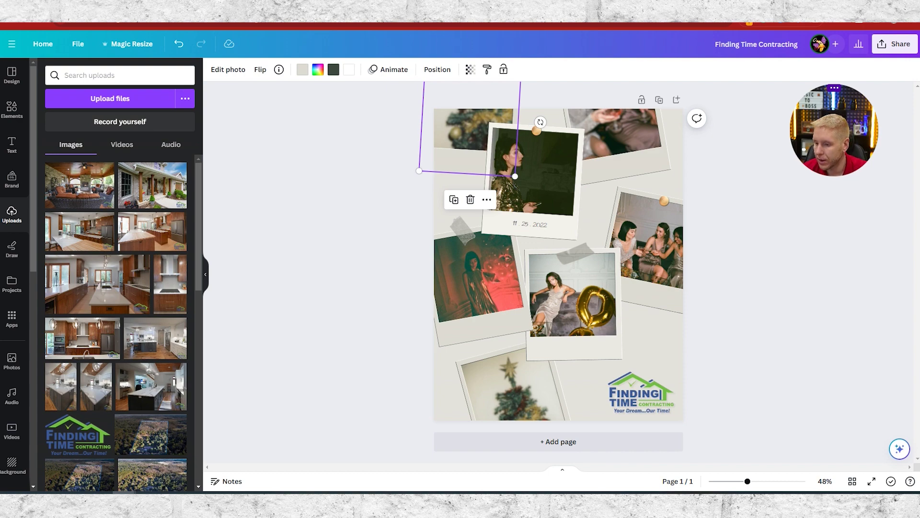
pyautogui.moveTo(3, 240); pyautogui.dragTo(125, 254)
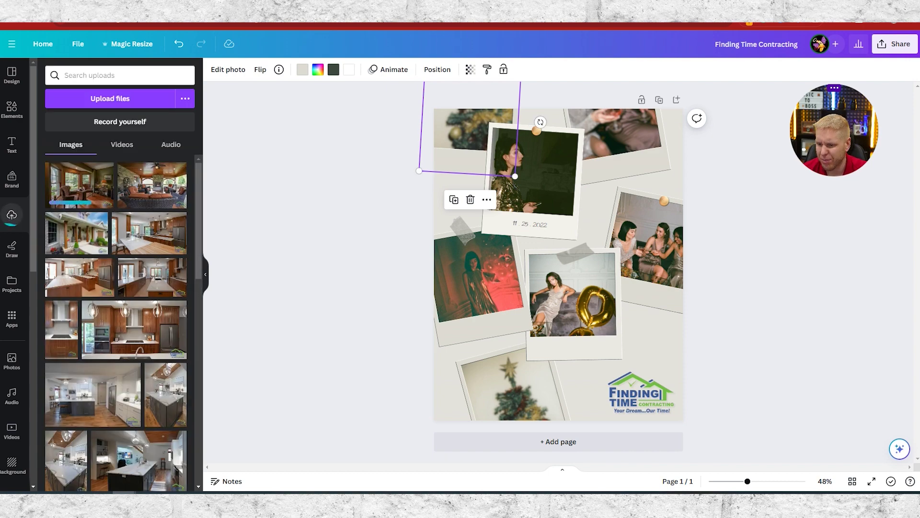
pyautogui.moveTo(2, 268); pyautogui.dragTo(169, 274)
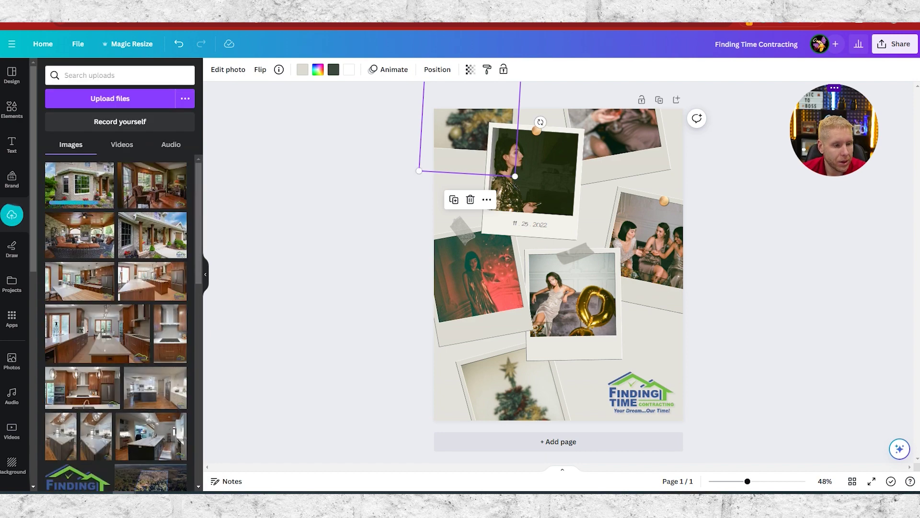
pyautogui.moveTo(2, 287); pyautogui.dragTo(67, 315)
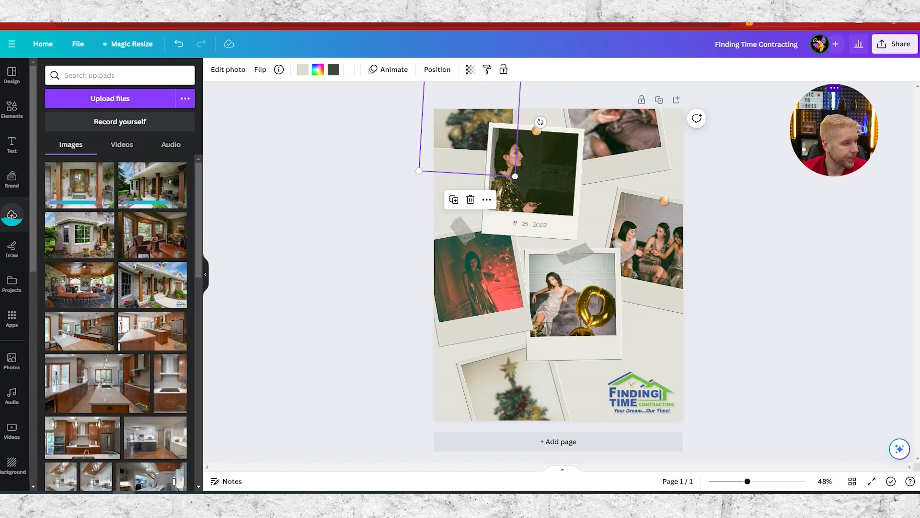
pyautogui.moveTo(3, 288); pyautogui.dragTo(158, 311)
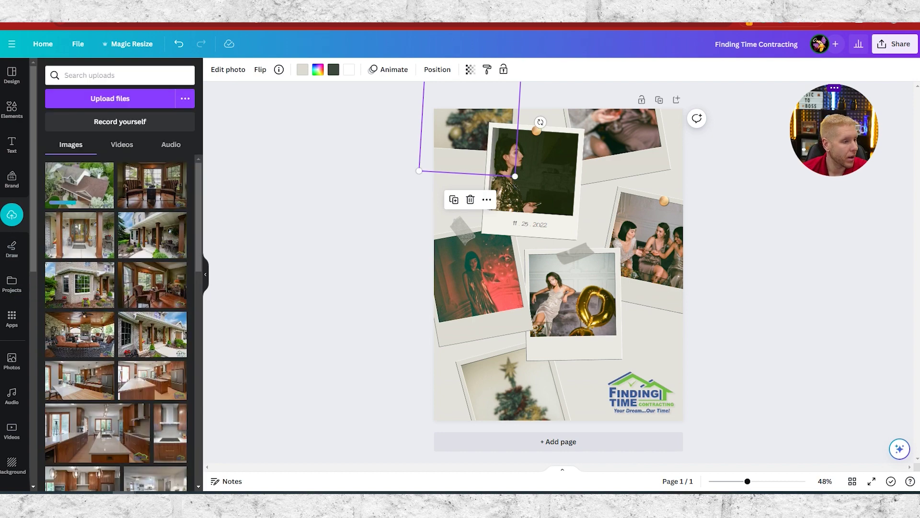
pyautogui.moveTo(3, 287); pyautogui.dragTo(149, 295)
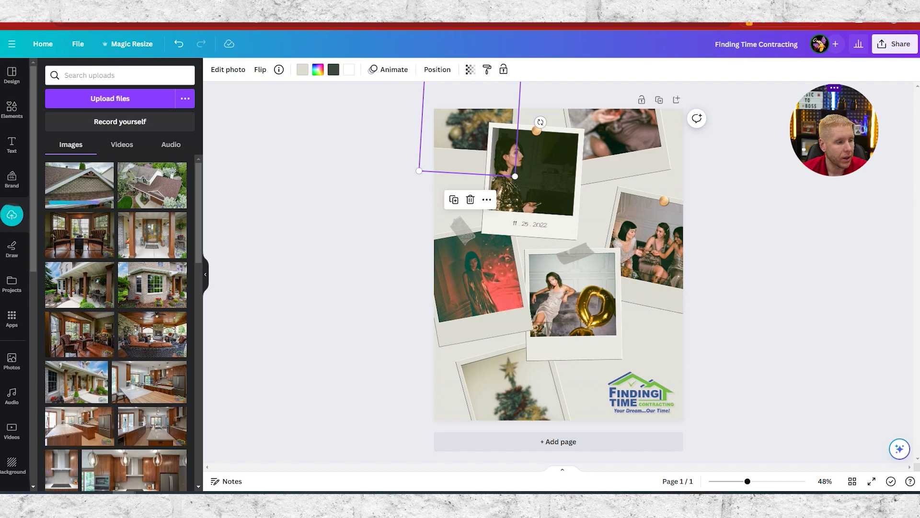
pyautogui.moveTo(2, 259); pyautogui.dragTo(106, 259)
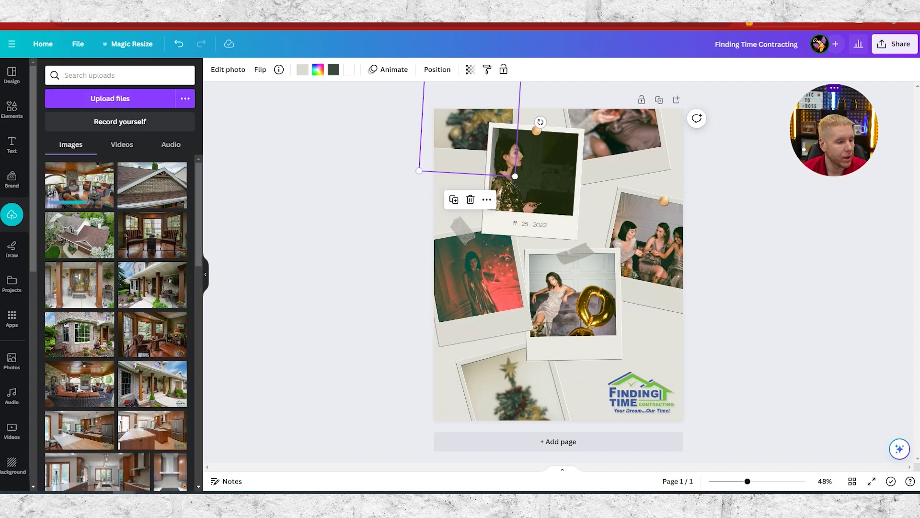
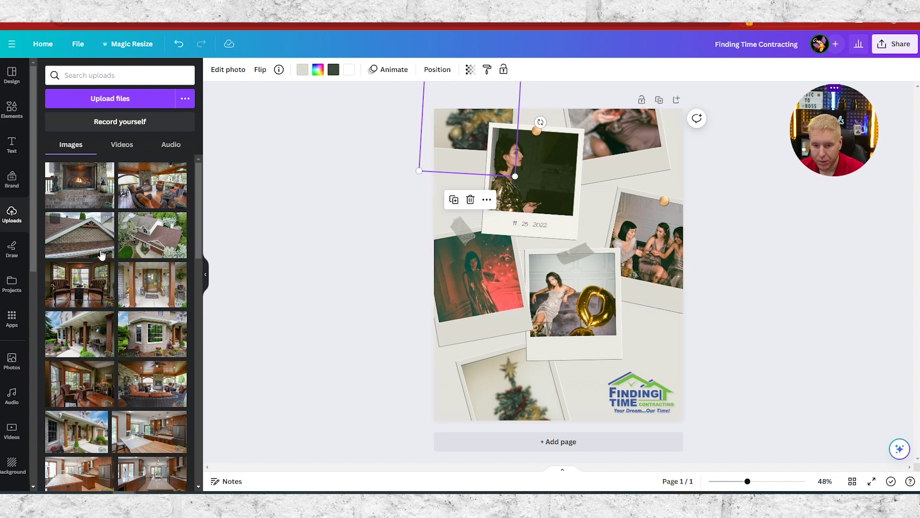
# - Drag an uploaded interior room photo into the top-left collage frame, then select that frame
pyautogui.scroll(-2, 66, 368)
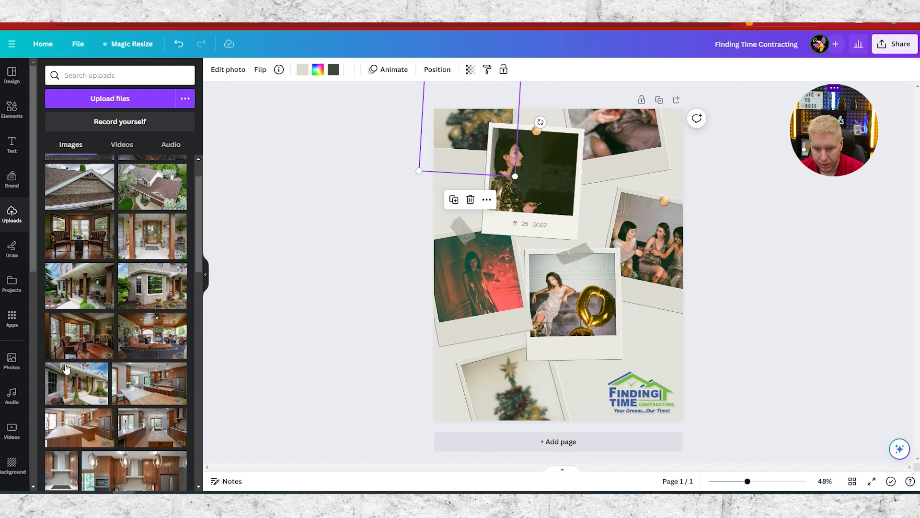
pyautogui.scroll(-1, 96, 379)
pyautogui.scroll(1, 126, 393)
pyautogui.scroll(1, 126, 393)
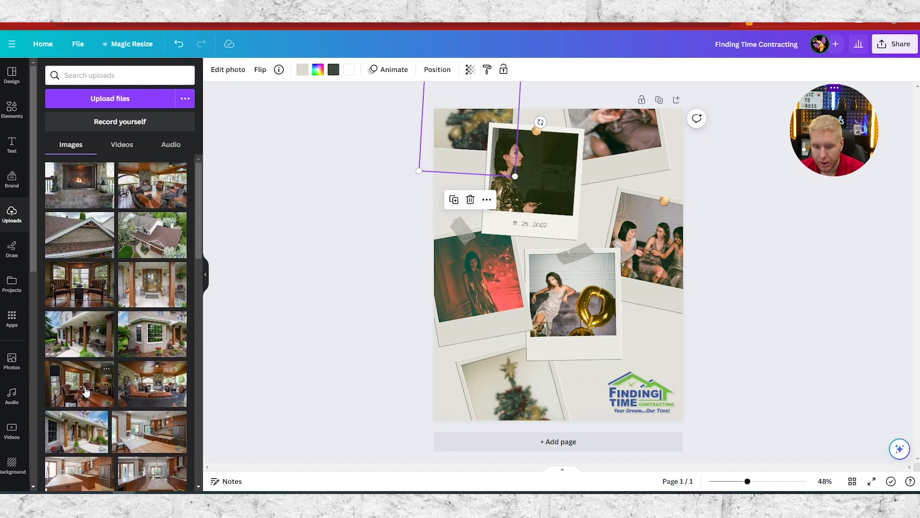
pyautogui.moveTo(108, 379); pyautogui.dragTo(467, 129)
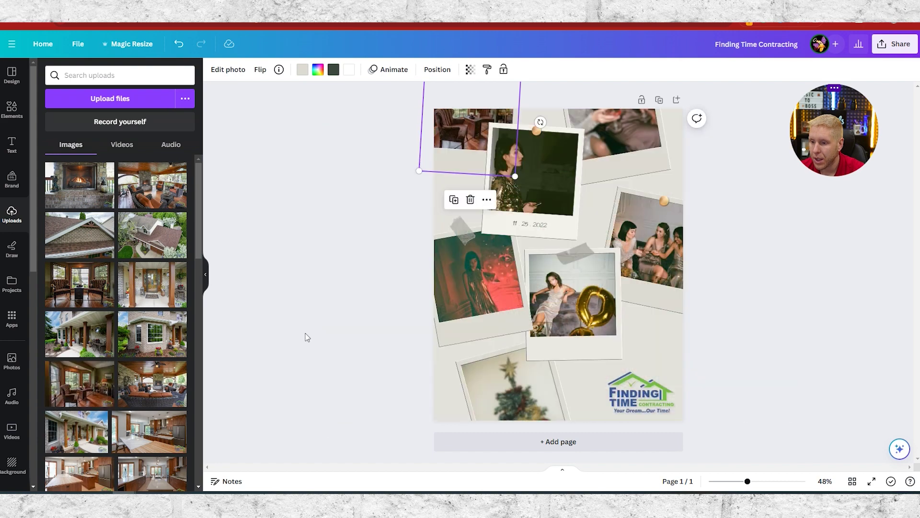
pyautogui.click(521, 227)
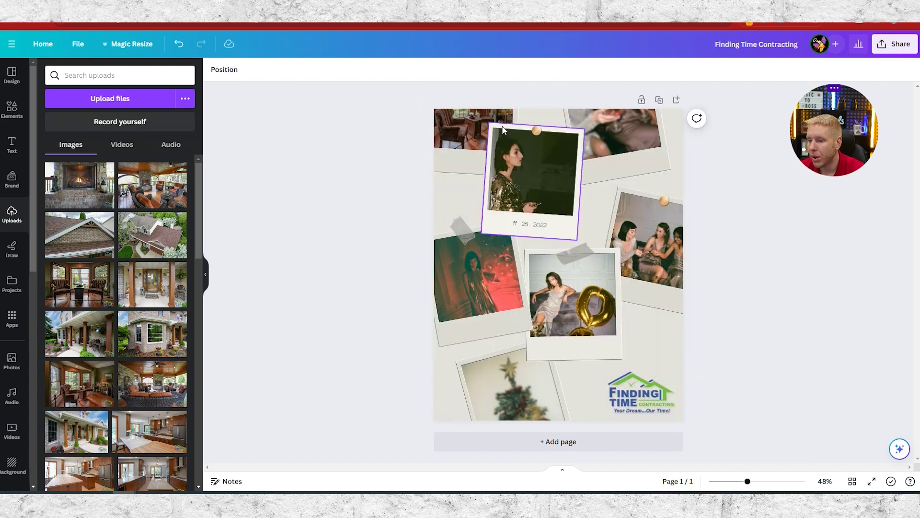
pyautogui.click(472, 133)
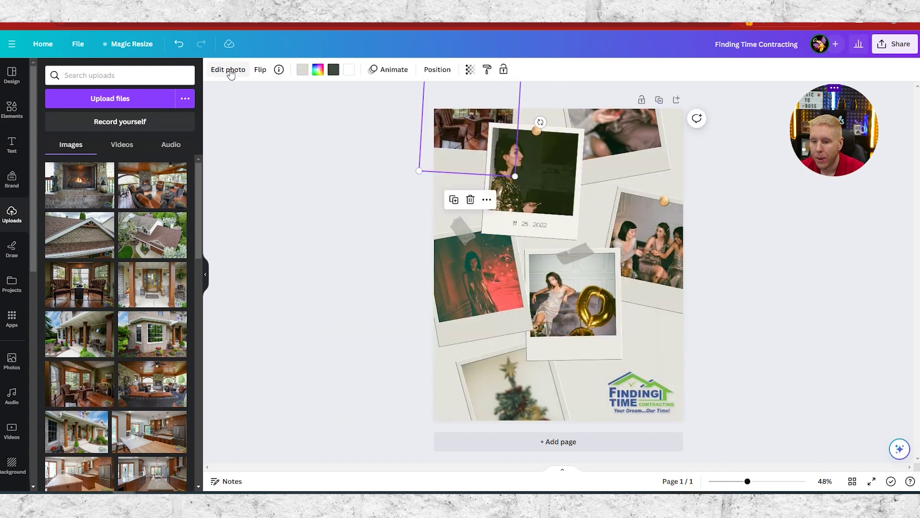
# - Try a Blur at brush size 100 and intensity 55 on the photo, then undo it
pyautogui.click(228, 69)
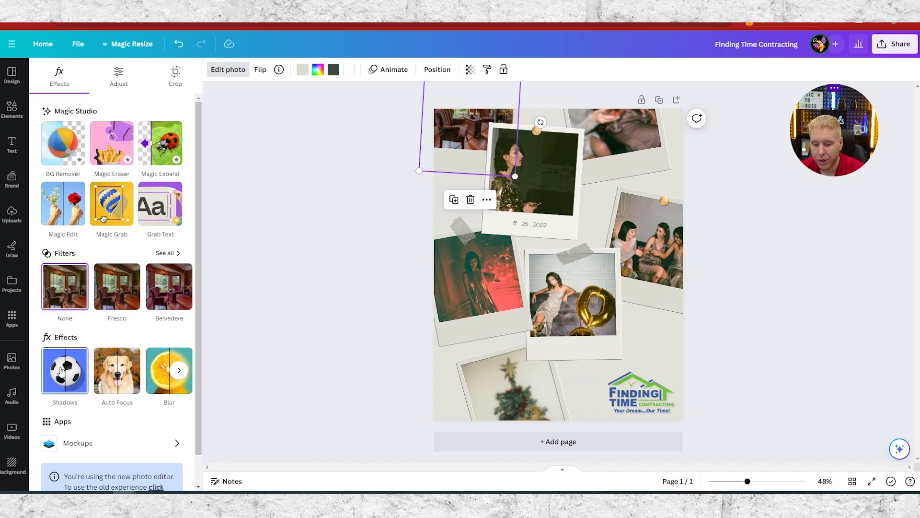
pyautogui.click(163, 373)
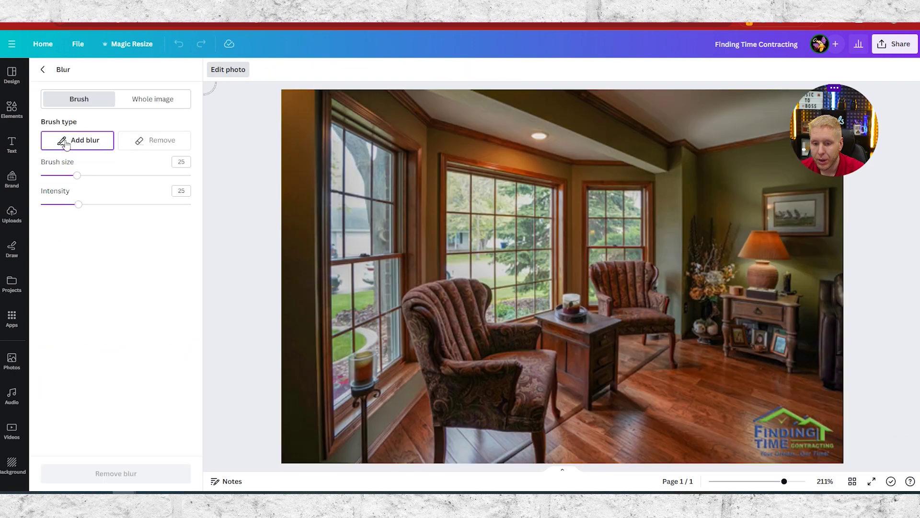
pyautogui.click(99, 176)
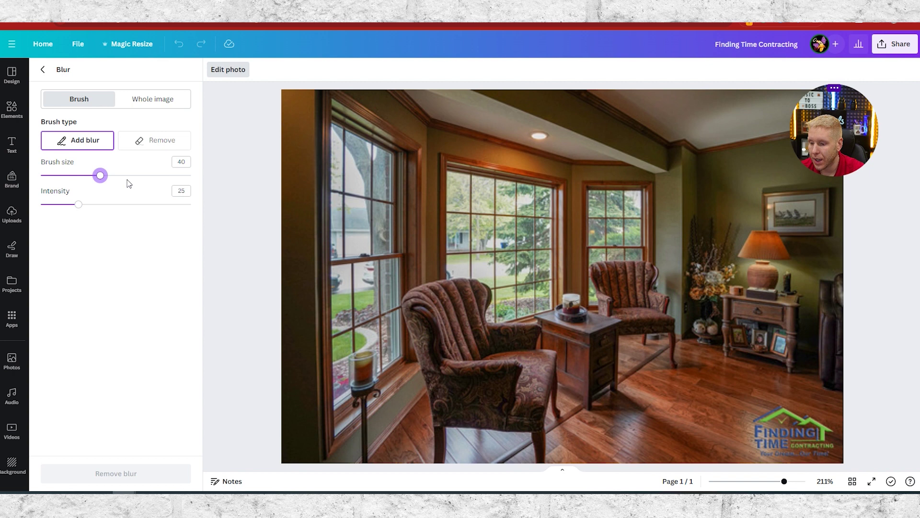
pyautogui.click(123, 206)
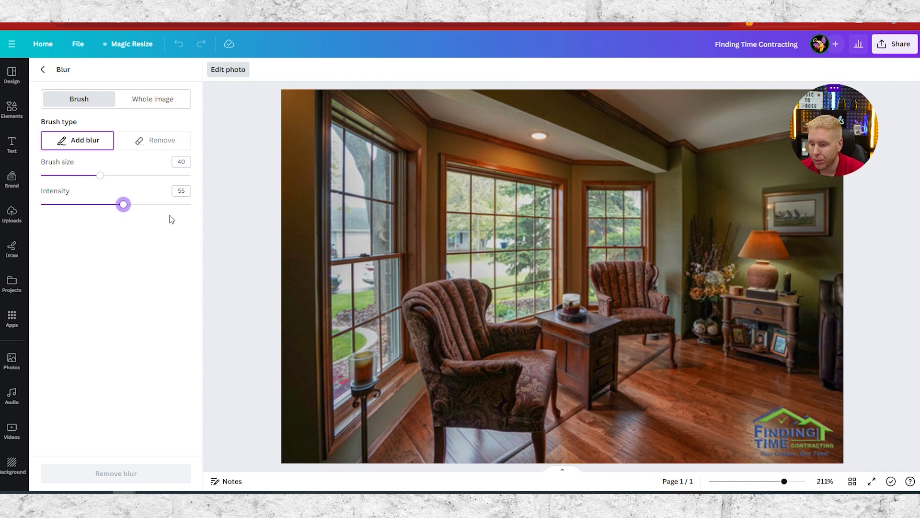
pyautogui.click(147, 176)
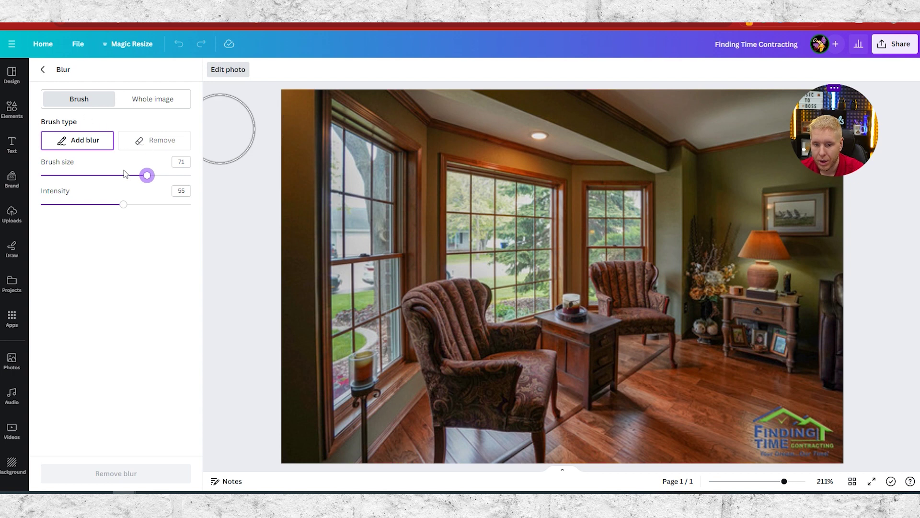
pyautogui.moveTo(157, 177); pyautogui.dragTo(191, 176)
pyautogui.moveTo(316, 134)
pyautogui.mouseDown()
pyautogui.moveTo(306, 126)
pyautogui.moveTo(632, 209)
pyautogui.moveTo(402, 181)
pyautogui.moveTo(699, 128)
pyautogui.moveTo(863, 324)
pyautogui.moveTo(589, 384)
pyautogui.moveTo(501, 431)
pyautogui.moveTo(896, 432)
pyautogui.mouseUp()
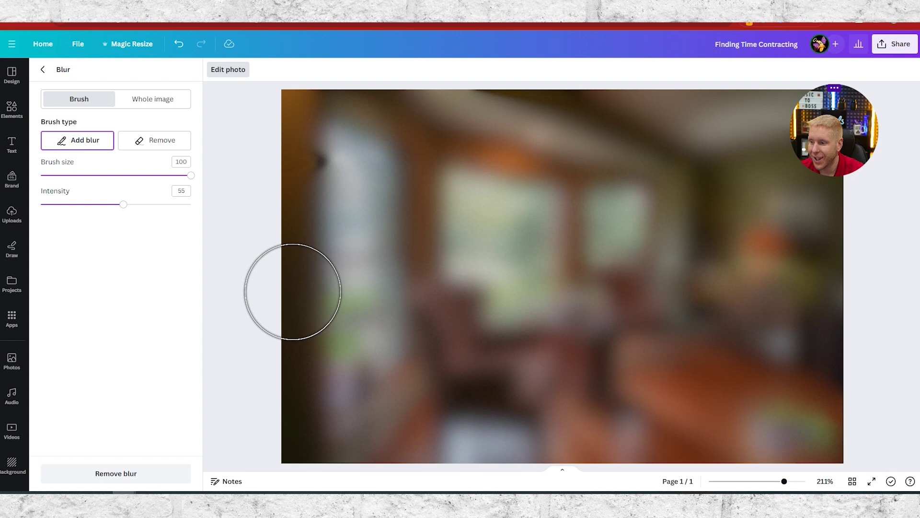
pyautogui.hotkey('ctrl', 'z')
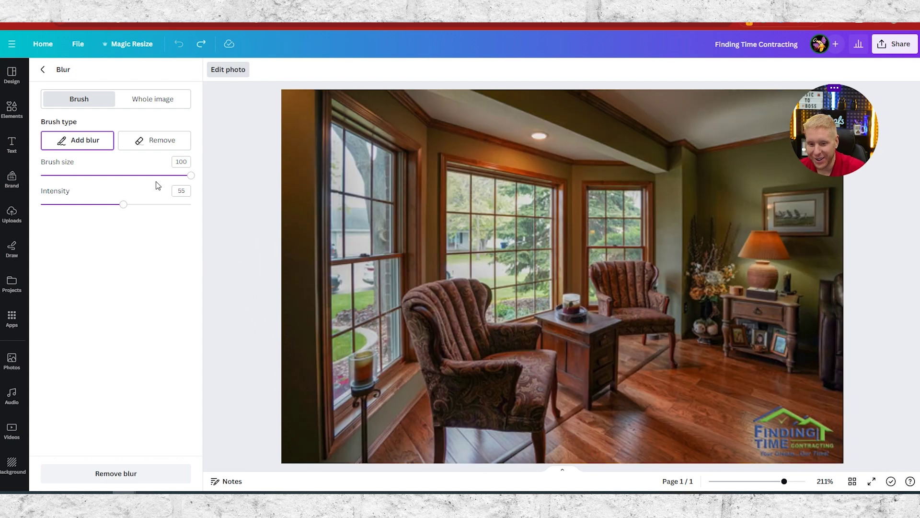
# - Repaint the whole room photo with blur at brush size 100 and intensity 25
pyautogui.click(77, 175)
pyautogui.moveTo(273, 98); pyautogui.dragTo(793, 105)
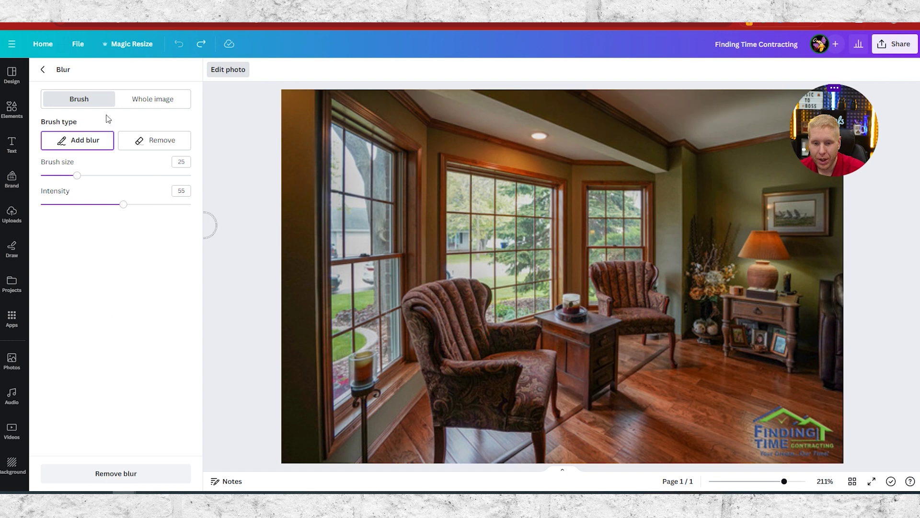
pyautogui.moveTo(73, 180); pyautogui.dragTo(190, 175)
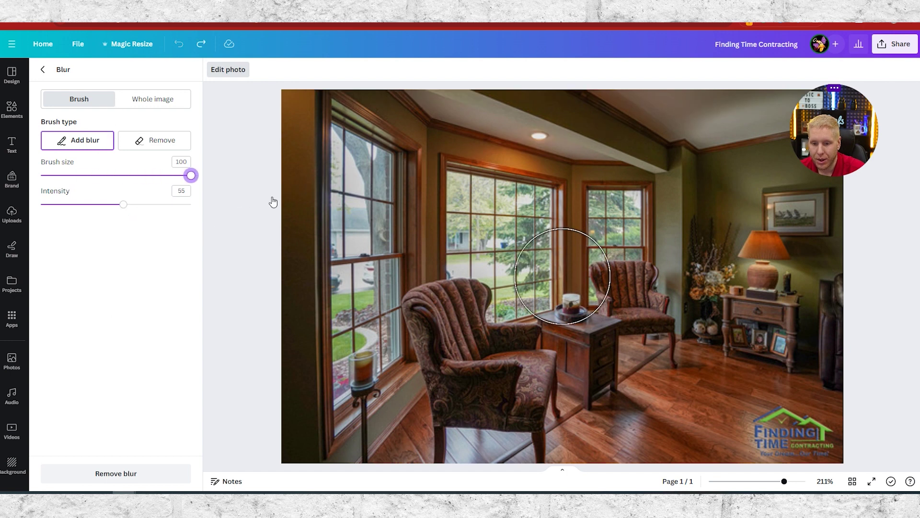
pyautogui.moveTo(133, 209); pyautogui.dragTo(78, 204)
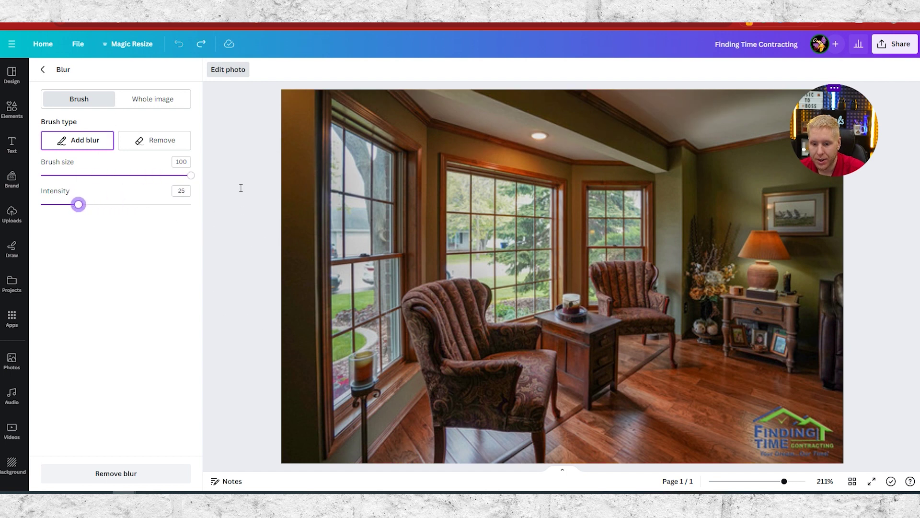
pyautogui.moveTo(321, 103)
pyautogui.mouseDown()
pyautogui.moveTo(899, 120)
pyautogui.moveTo(230, 251)
pyautogui.moveTo(911, 416)
pyautogui.moveTo(704, 463)
pyautogui.moveTo(226, 195)
pyautogui.mouseUp()
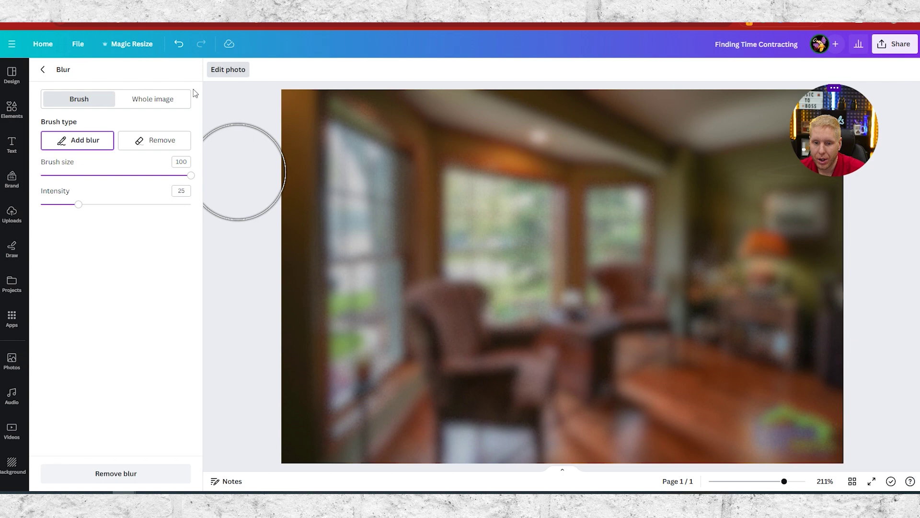
pyautogui.click(43, 72)
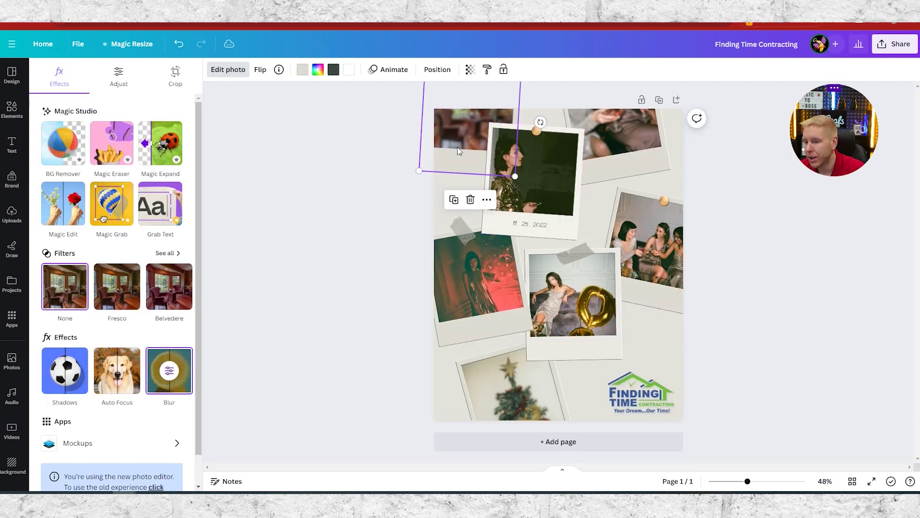
# - Put the uploaded living-room photo into the top-right frame
pyautogui.click(623, 139)
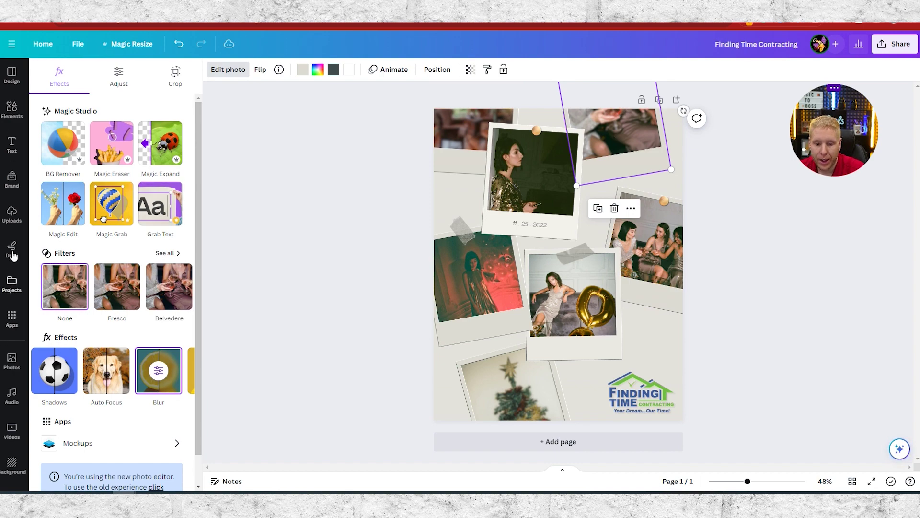
pyautogui.click(12, 214)
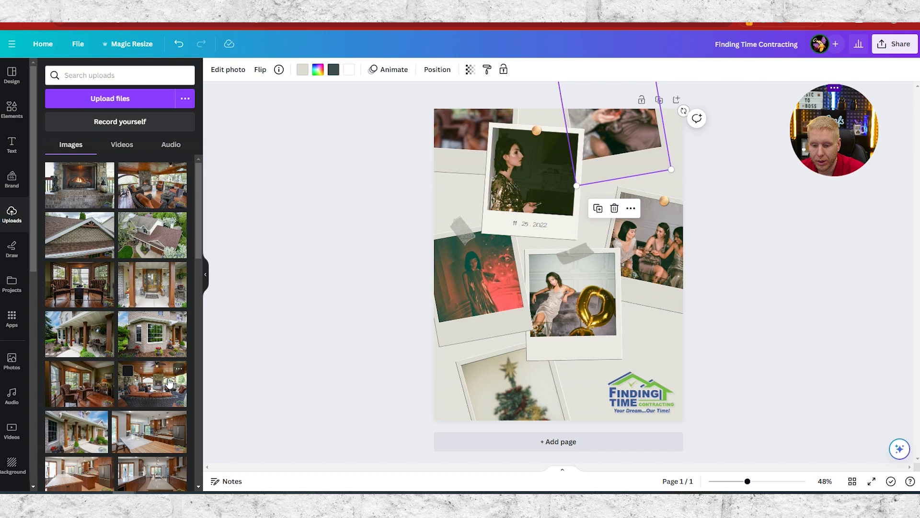
pyautogui.moveTo(80, 392); pyautogui.dragTo(617, 136)
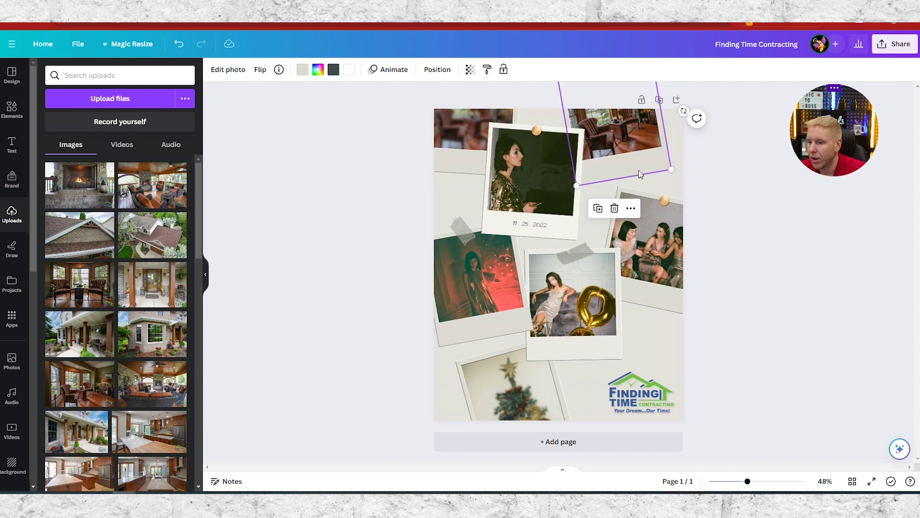
# - Drop the porch photo into the centre polaroid and adjust its crop
pyautogui.click(523, 226)
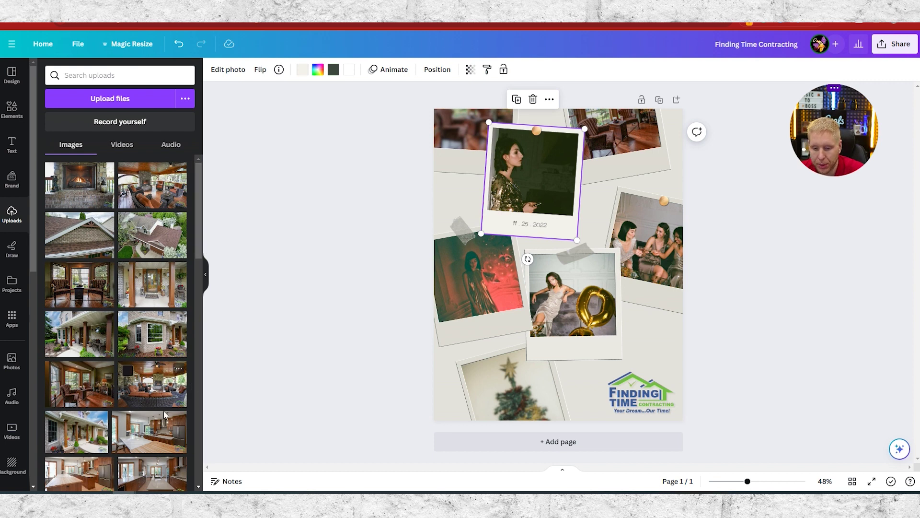
pyautogui.moveTo(78, 441); pyautogui.dragTo(492, 166)
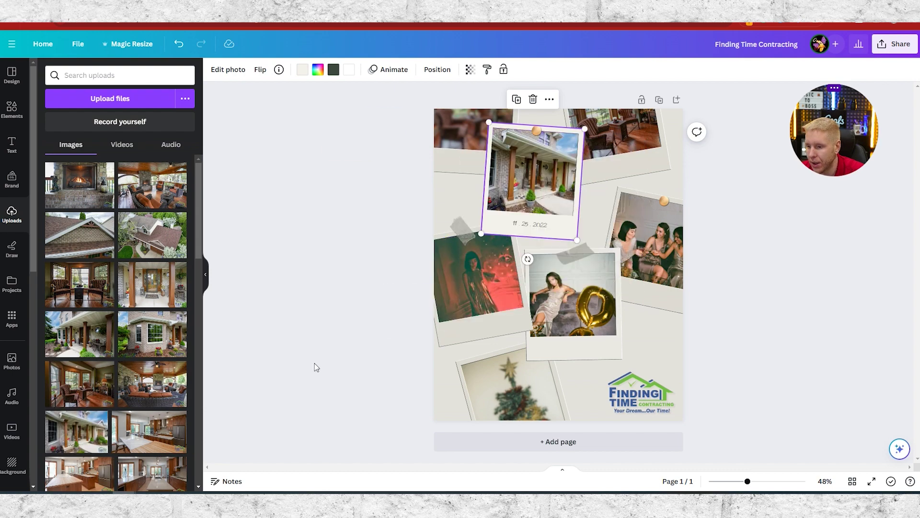
pyautogui.doubleClick(516, 174)
pyautogui.moveTo(545, 167); pyautogui.dragTo(544, 169)
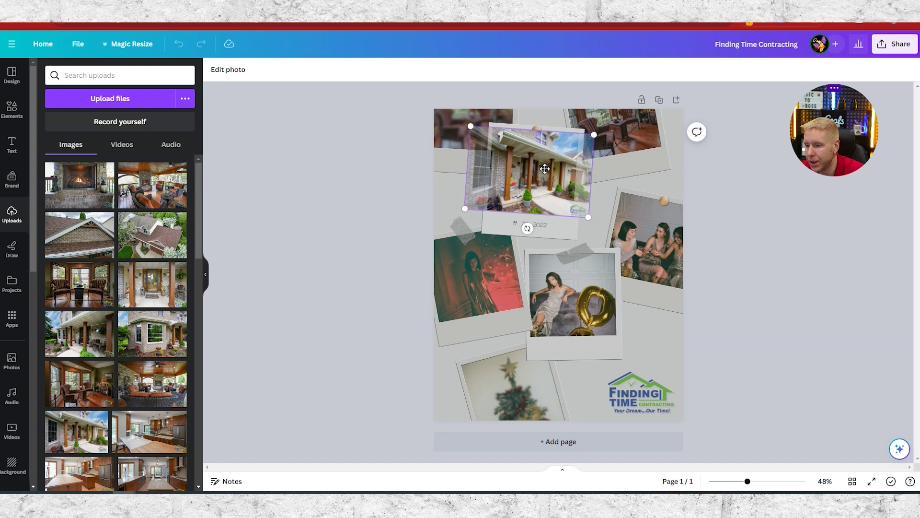
pyautogui.click(834, 309)
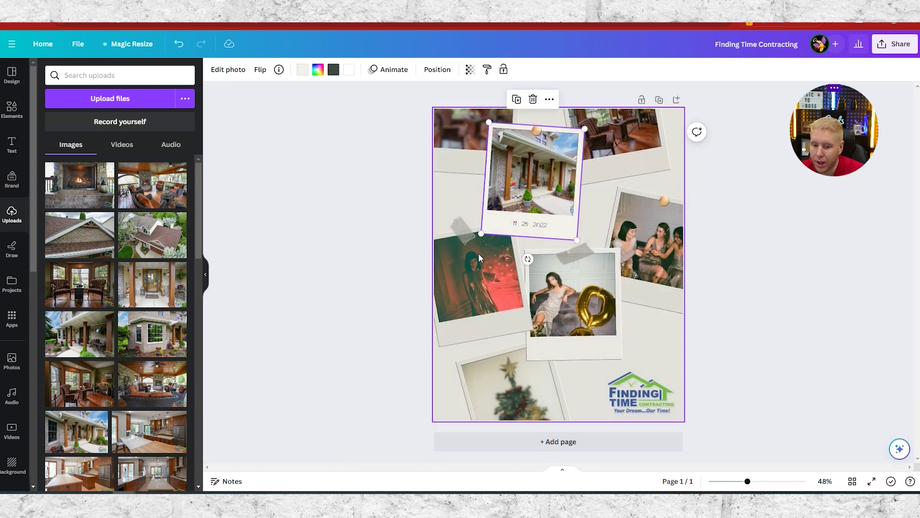
# - Replace the right-hand photo with the aerial house picture and fine-tune its crop position
pyautogui.moveTo(162, 235); pyautogui.dragTo(639, 238)
pyautogui.click(654, 240)
pyautogui.doubleClick(654, 239)
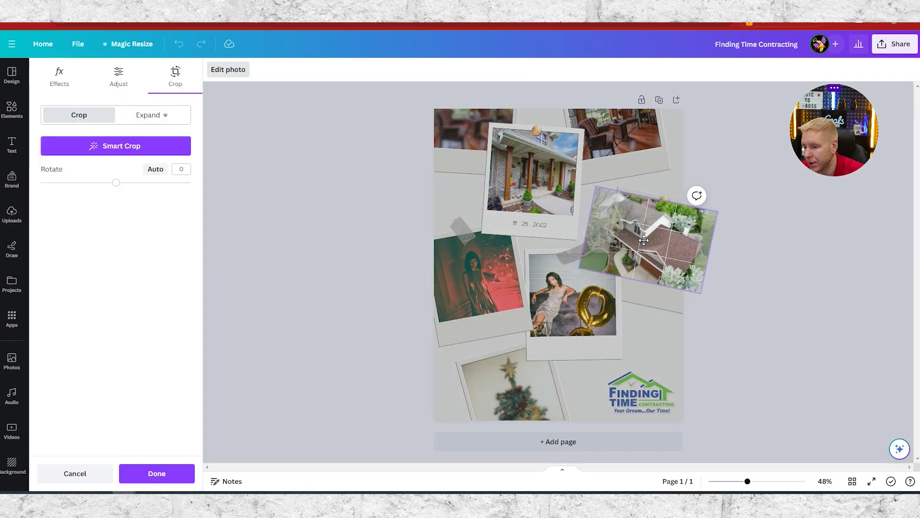
pyautogui.click(772, 272)
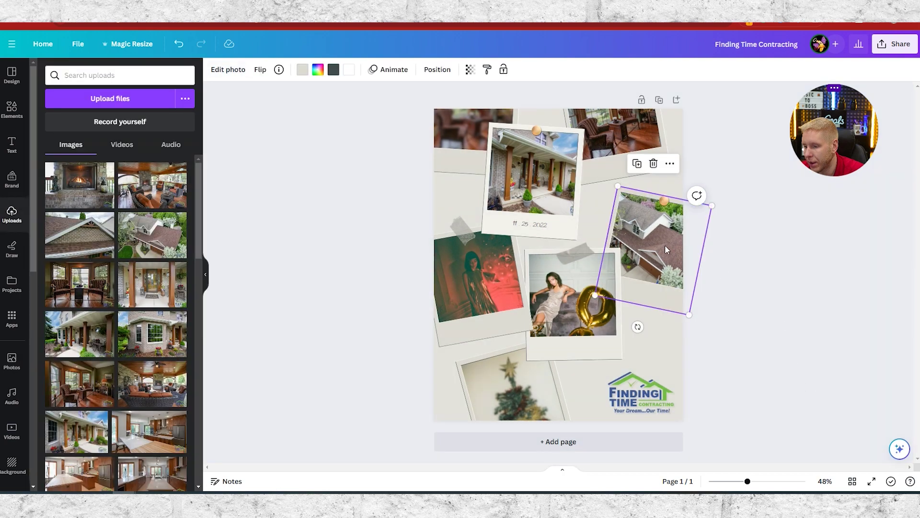
pyautogui.doubleClick(665, 245)
pyautogui.moveTo(665, 246); pyautogui.dragTo(671, 254)
pyautogui.click(783, 311)
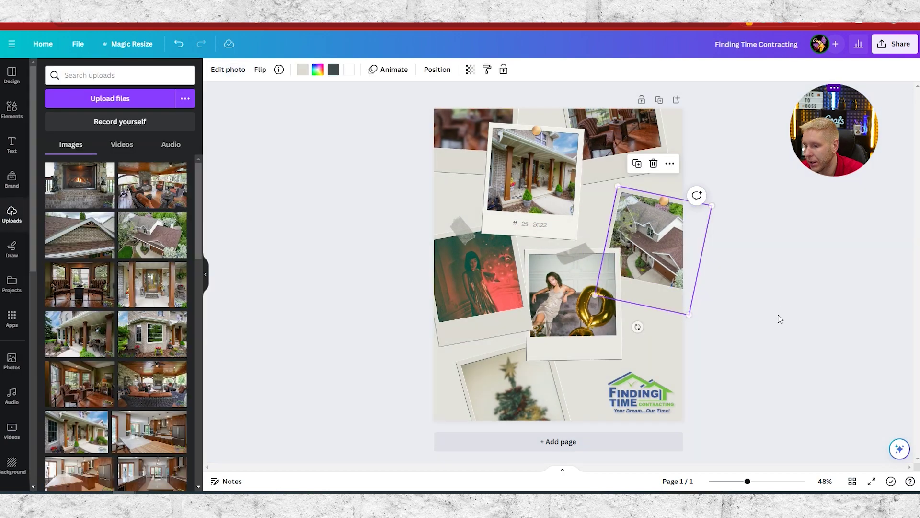
pyautogui.doubleClick(646, 238)
pyautogui.moveTo(645, 238); pyautogui.dragTo(638, 234)
pyautogui.click(778, 259)
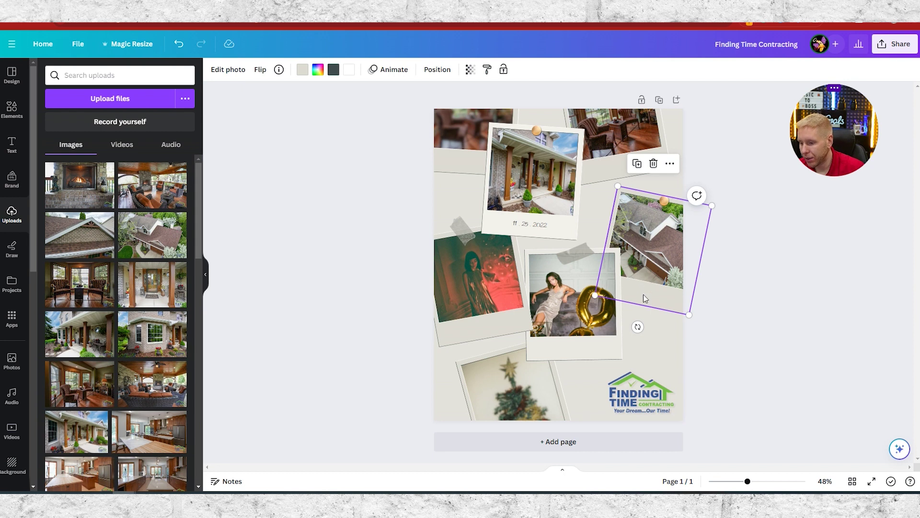
pyautogui.click(753, 366)
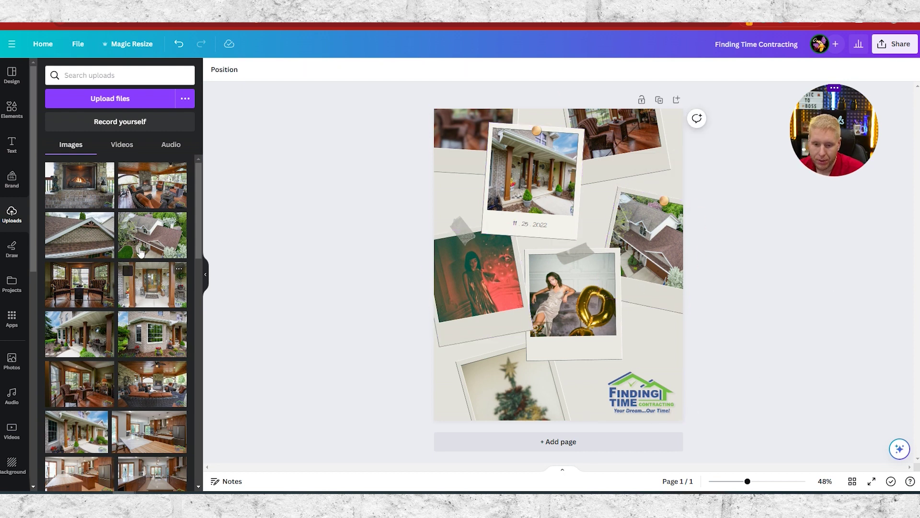
# - Replace the left polaroid photo with the front porch picture and adjust its framing
pyautogui.moveTo(153, 294); pyautogui.dragTo(480, 276)
pyautogui.doubleClick(467, 286)
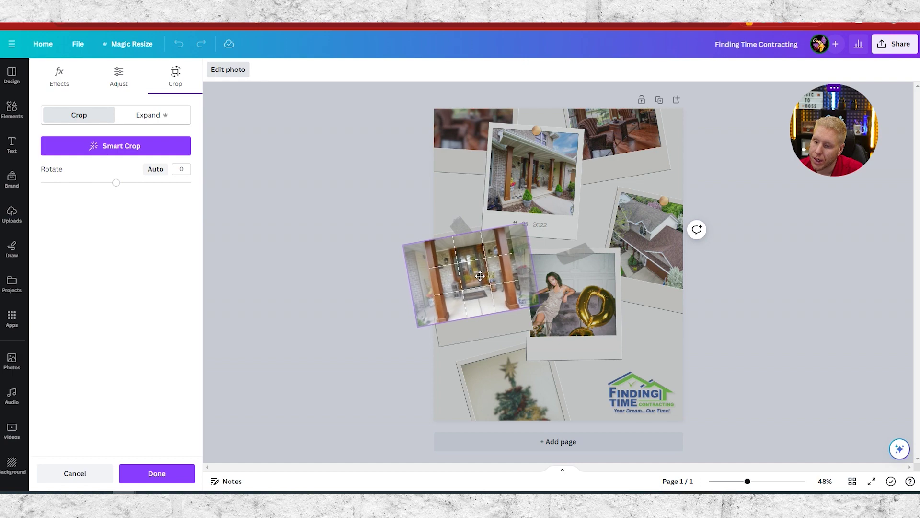
pyautogui.click(392, 311)
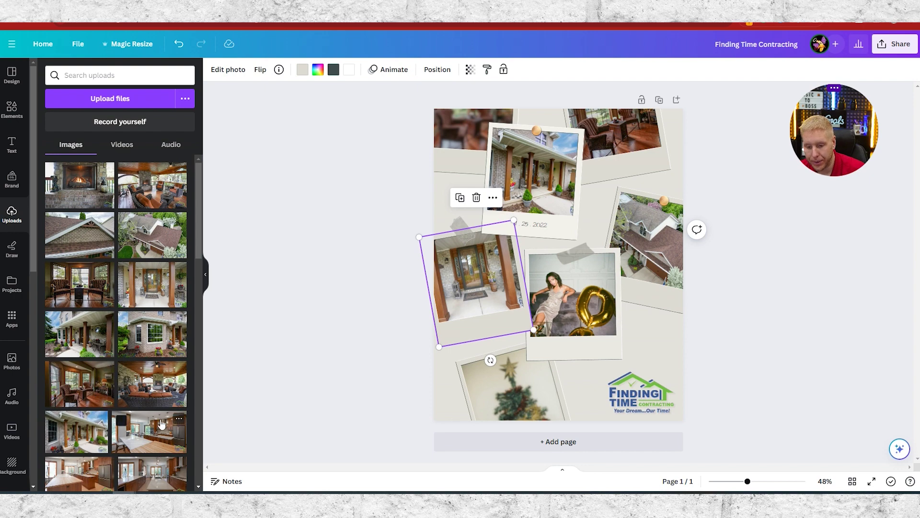
# - Place the covered patio photo in the bottom frame and reposition it within the frame
pyautogui.click(152, 394)
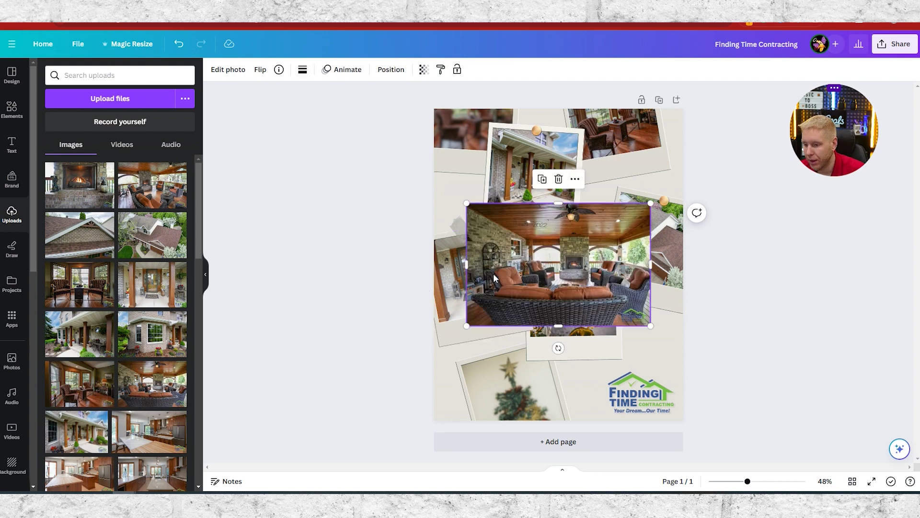
pyautogui.moveTo(574, 259); pyautogui.dragTo(582, 295)
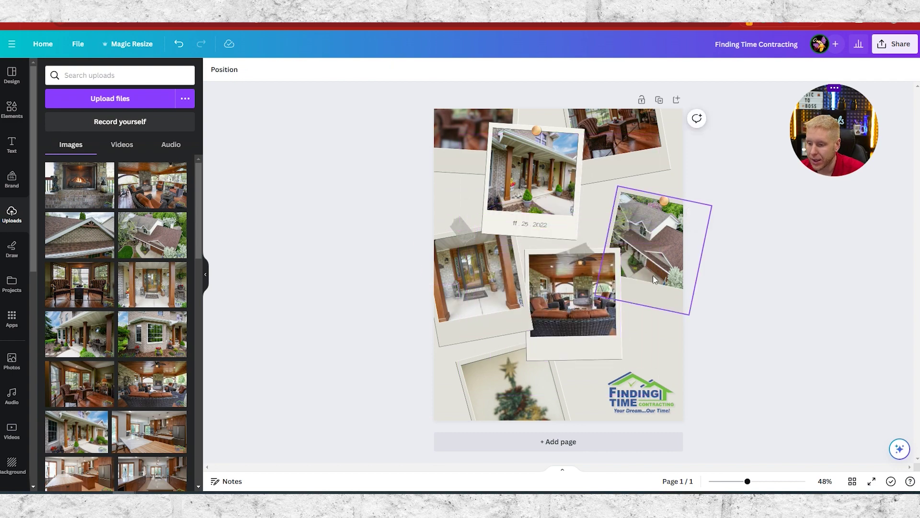
pyautogui.moveTo(594, 300); pyautogui.dragTo(541, 376)
pyautogui.click(383, 414)
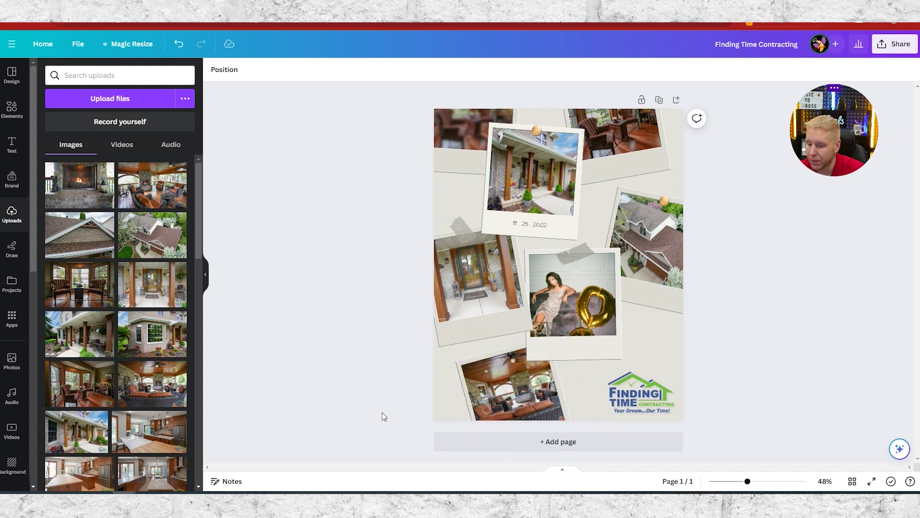
pyautogui.click(524, 398)
pyautogui.doubleClick(530, 398)
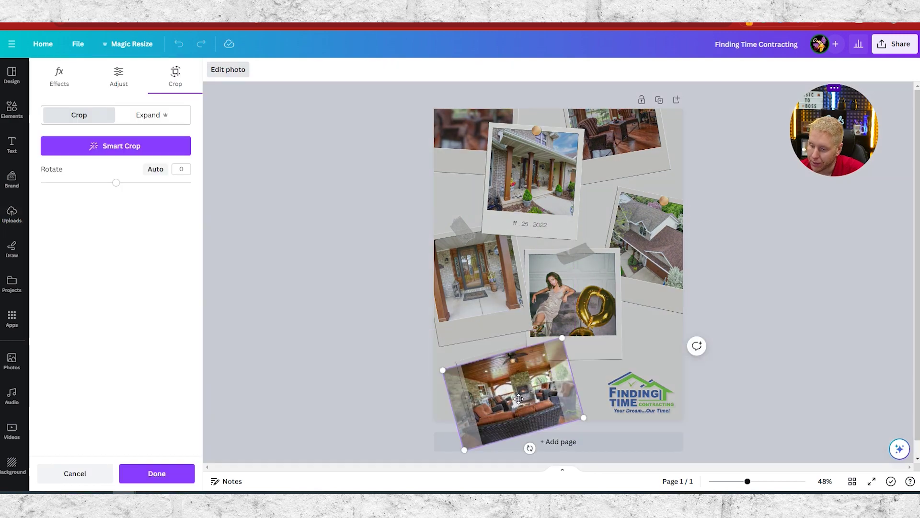
pyautogui.click(386, 376)
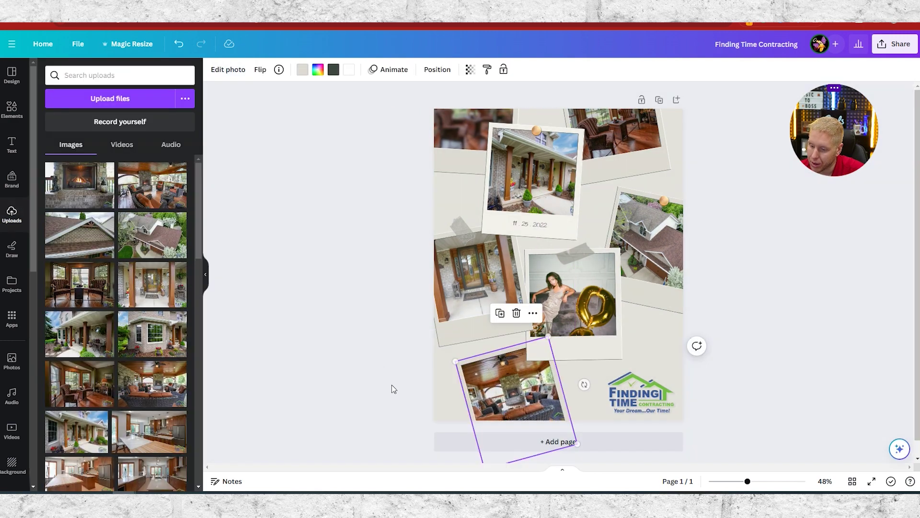
pyautogui.doubleClick(513, 415)
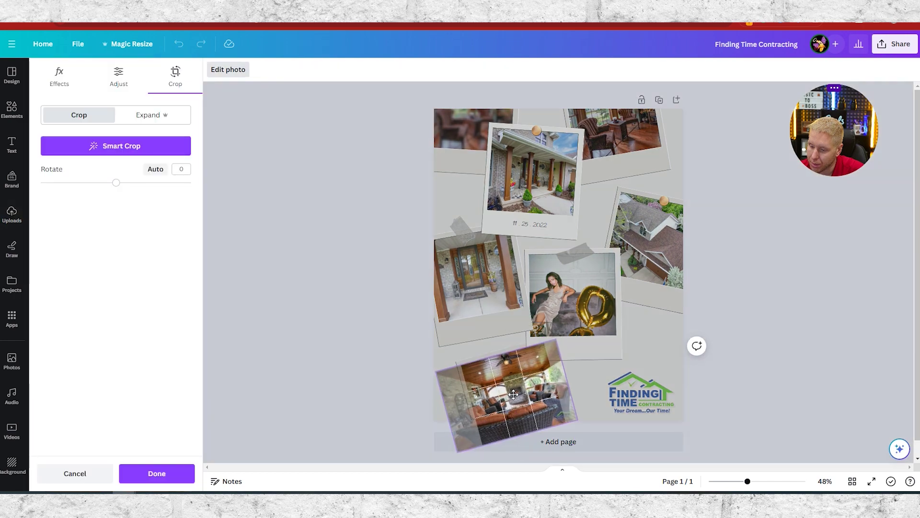
pyautogui.click(381, 311)
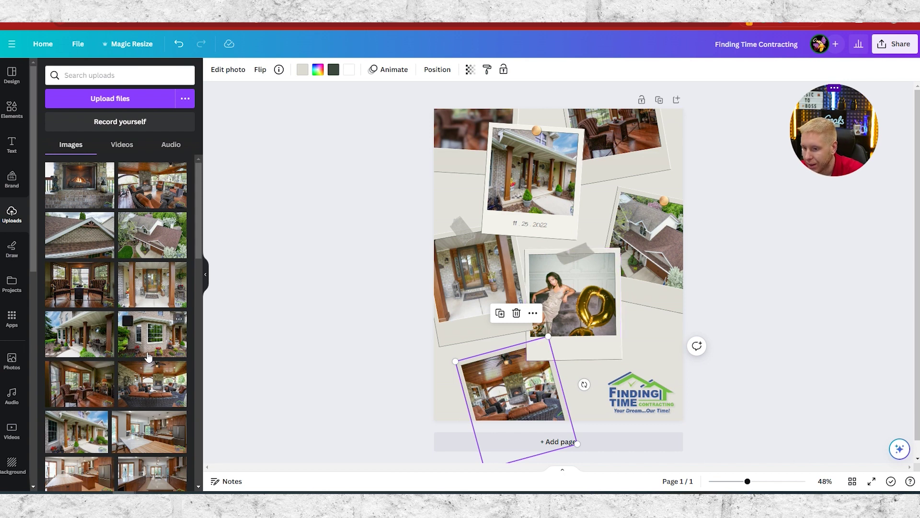
# - Swap the middle woman photo for the bay-window house and set its framing
pyautogui.moveTo(161, 353); pyautogui.dragTo(572, 301)
pyautogui.doubleClick(586, 301)
pyautogui.click(761, 330)
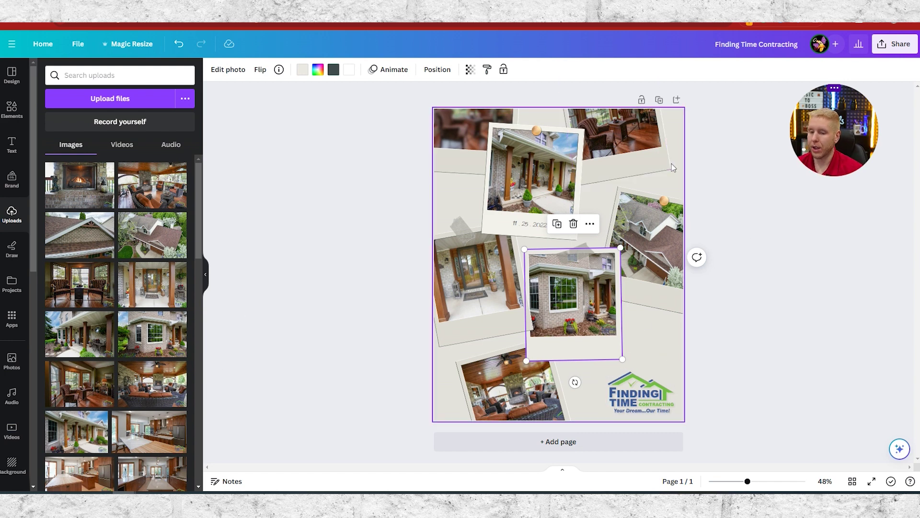
# - Delete the '11 25 2022' date caption under the top polaroid, then select the page background
pyautogui.click(533, 227)
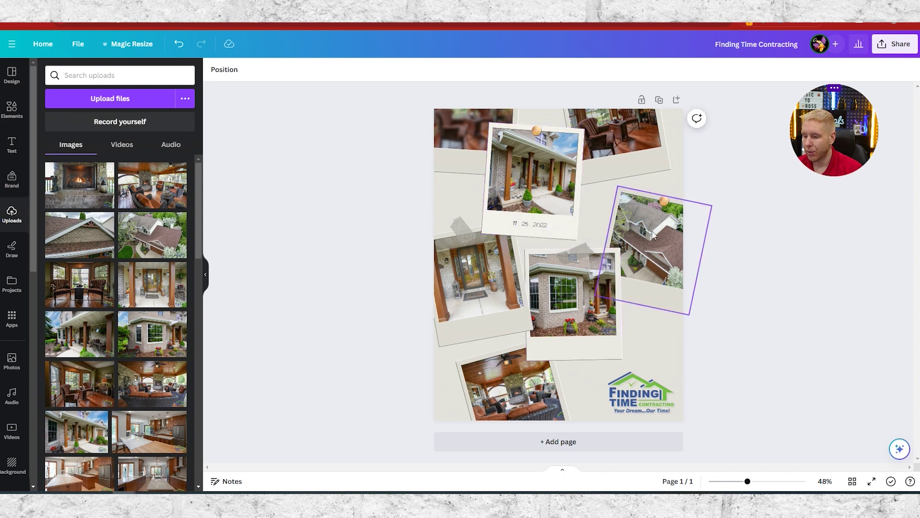
pyautogui.click(541, 233)
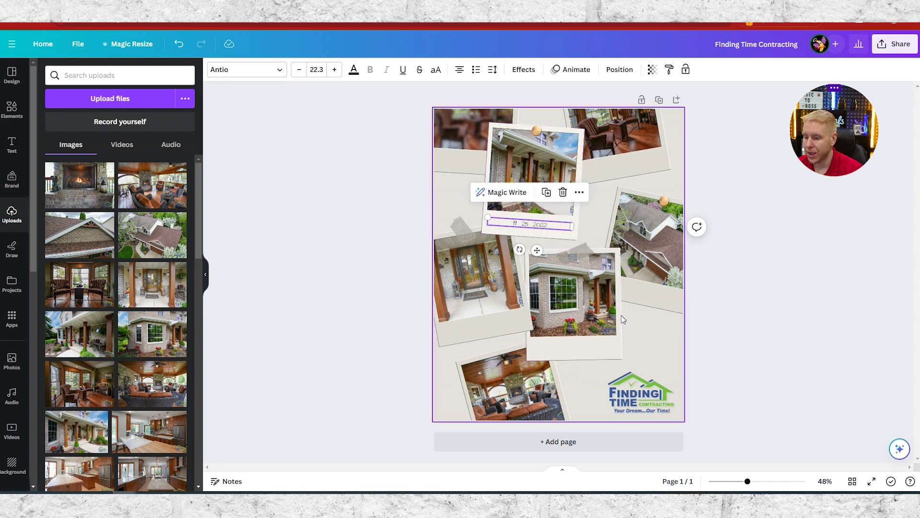
pyautogui.click(563, 192)
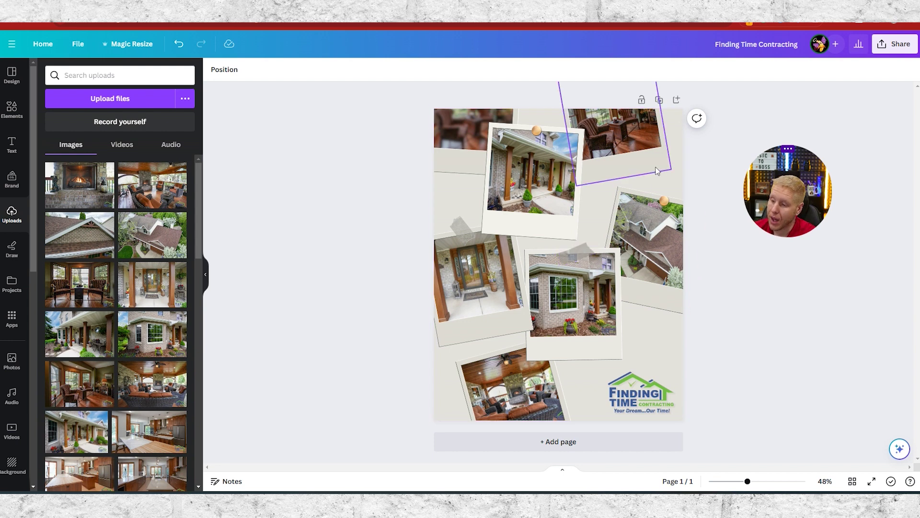
pyautogui.click(673, 190)
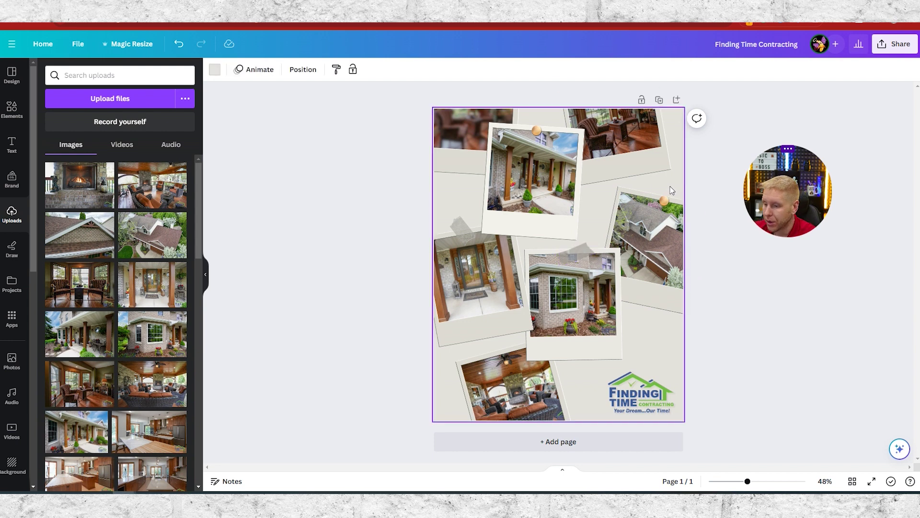
# - Look through the background colour choices and collage template details before searching
pyautogui.click(215, 76)
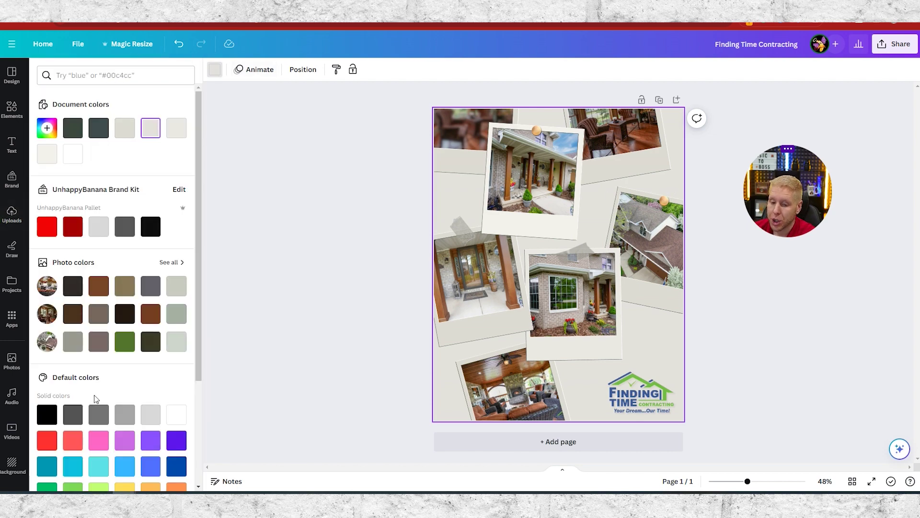
pyautogui.click(290, 214)
pyautogui.click(127, 77)
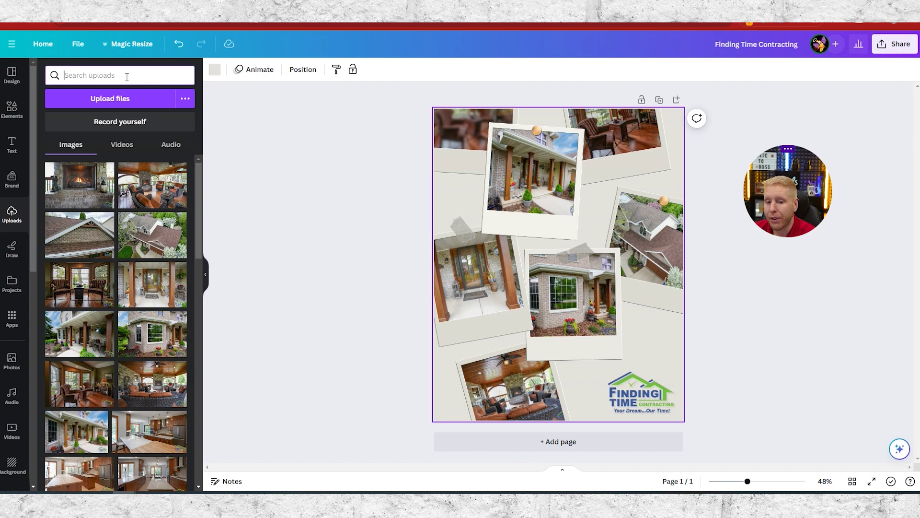
pyautogui.click(11, 76)
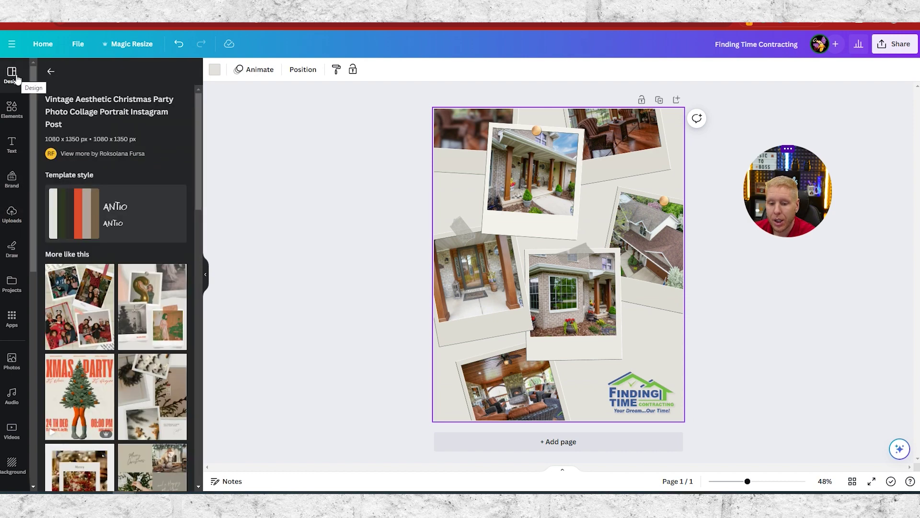
pyautogui.click(51, 71)
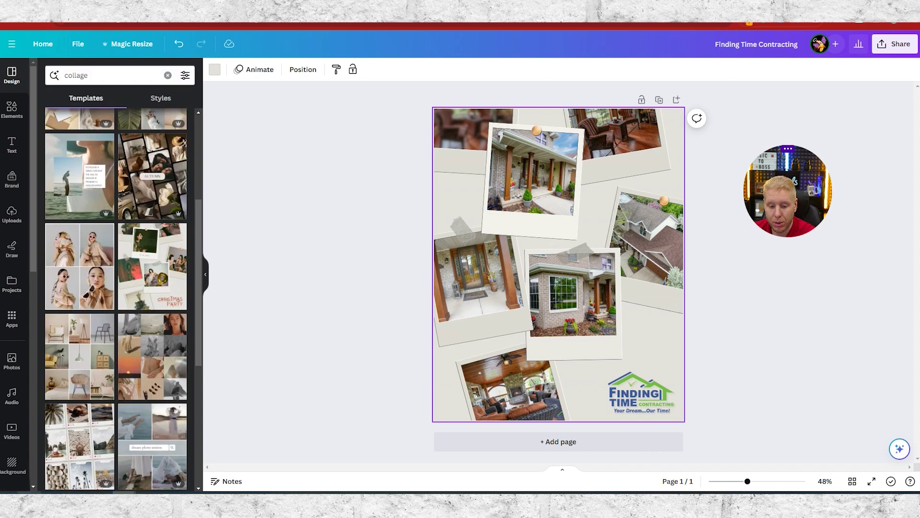
# - Search stock Photos for 'wood background'
pyautogui.click(12, 361)
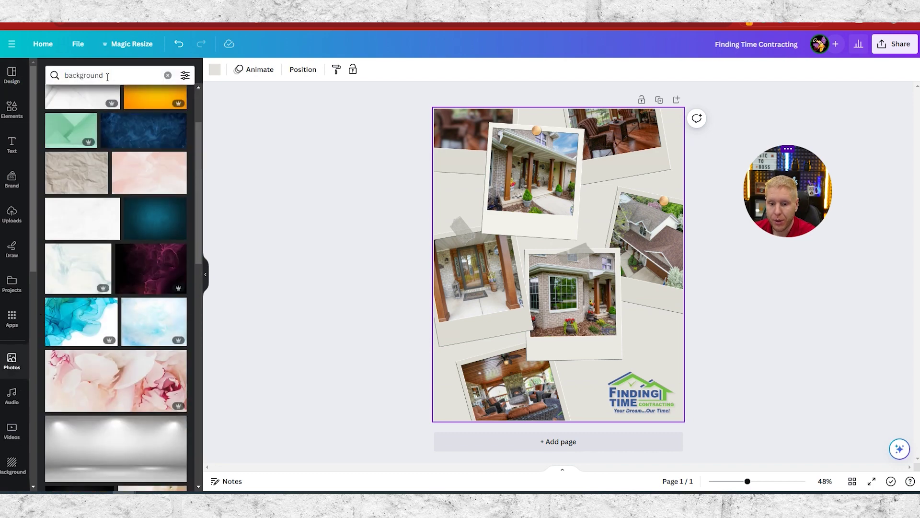
pyautogui.click(94, 77)
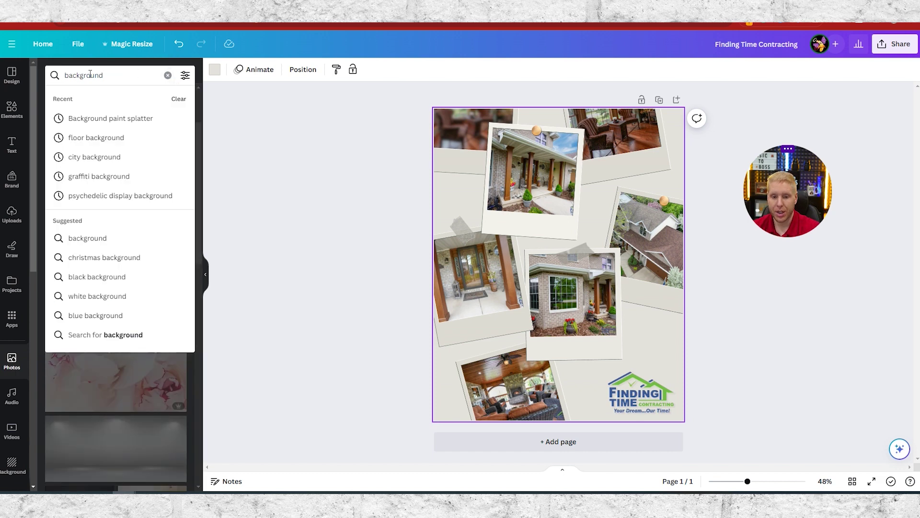
pyautogui.press('Return')
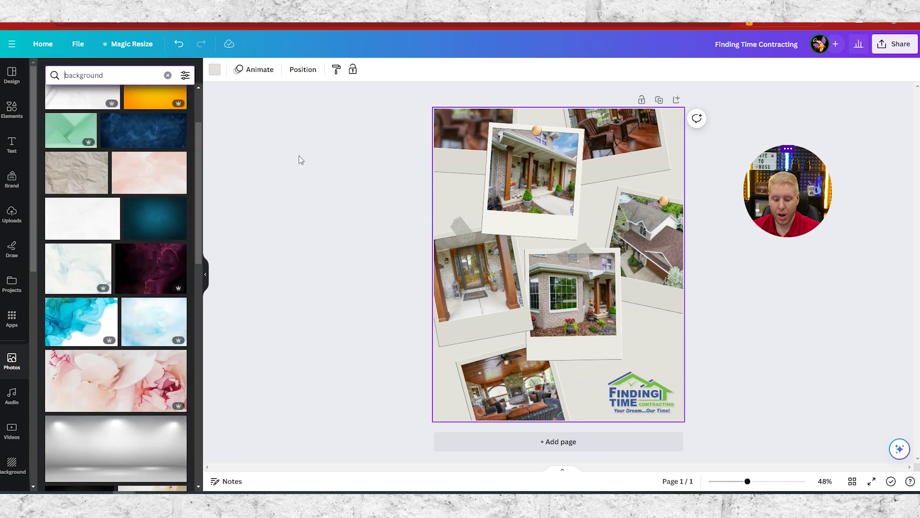
pyautogui.write('woo')
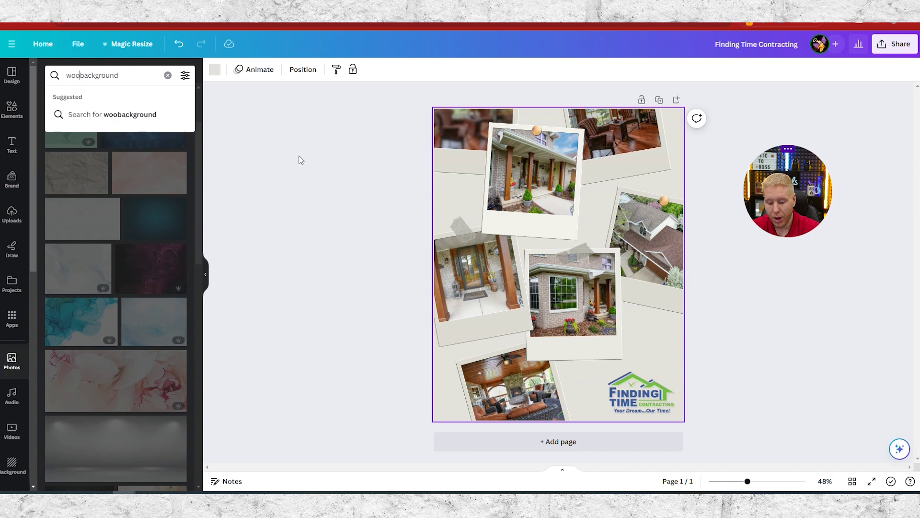
pyautogui.write('d')
pyautogui.press('Return')
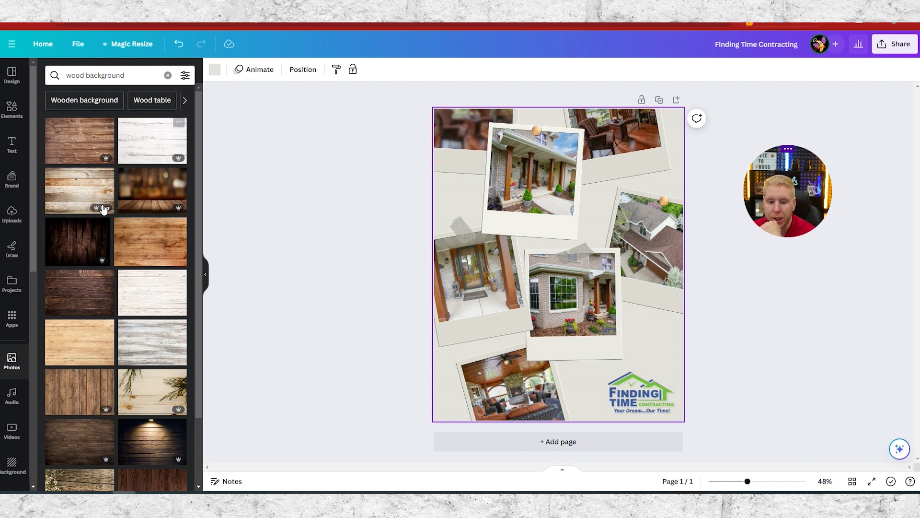
# - Change the photo search to 'brick background'
pyautogui.click(84, 76)
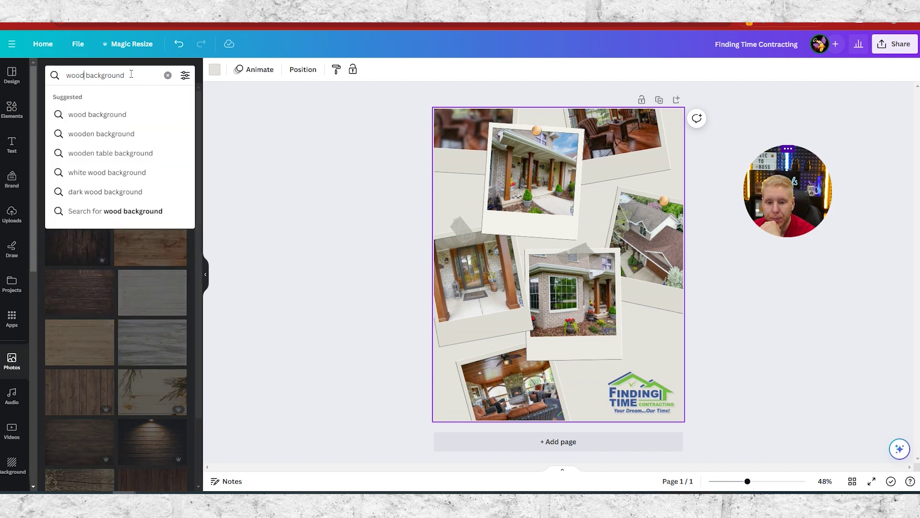
pyautogui.press('BackSpace')
pyautogui.press('BackSpace')
pyautogui.press('BackSpace')
pyautogui.press('BackSpace')
pyautogui.write('brick')
pyautogui.press('Return')
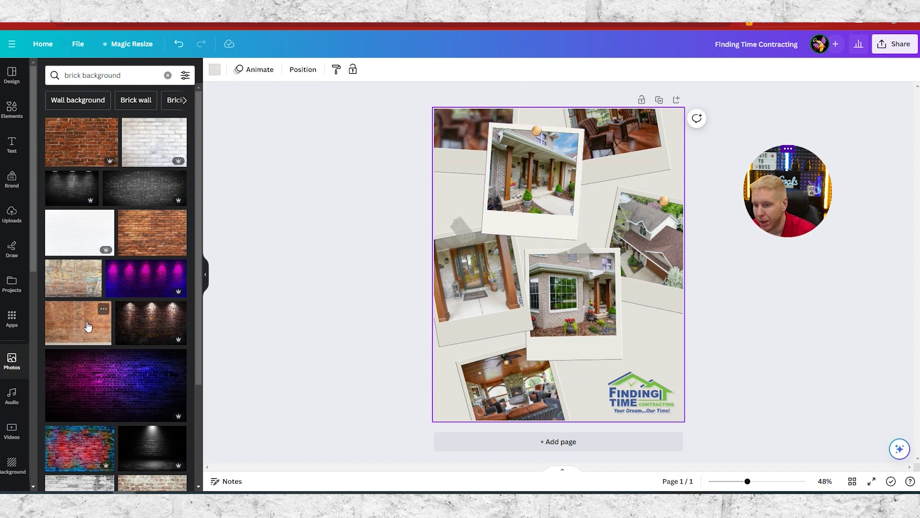
# - Add a brick wall photo to the page and send it to the back behind all collage photos
pyautogui.moveTo(81, 324); pyautogui.dragTo(456, 193)
pyautogui.moveTo(455, 227); pyautogui.dragTo(536, 444)
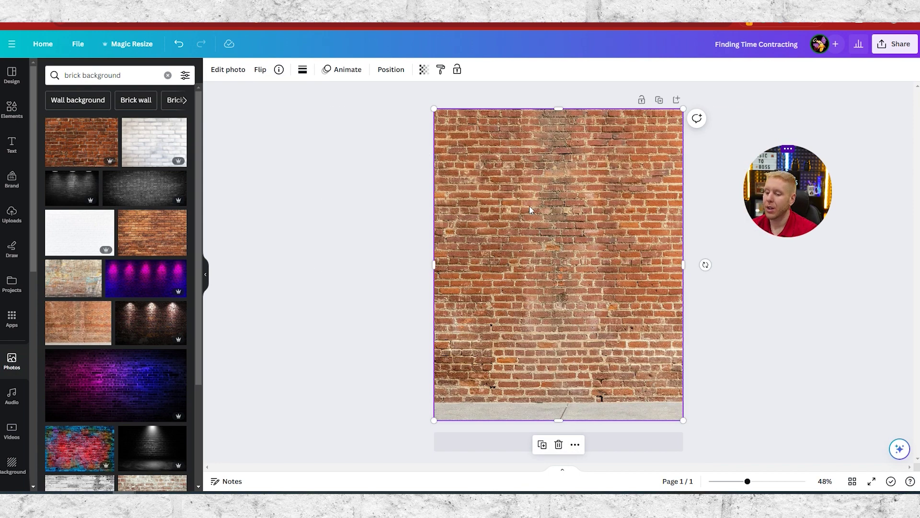
pyautogui.click(576, 445)
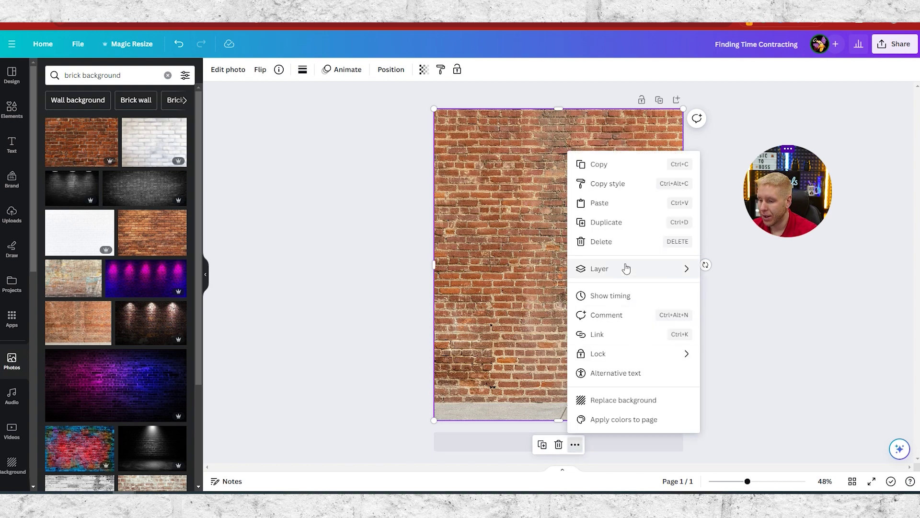
pyautogui.moveTo(626, 269)
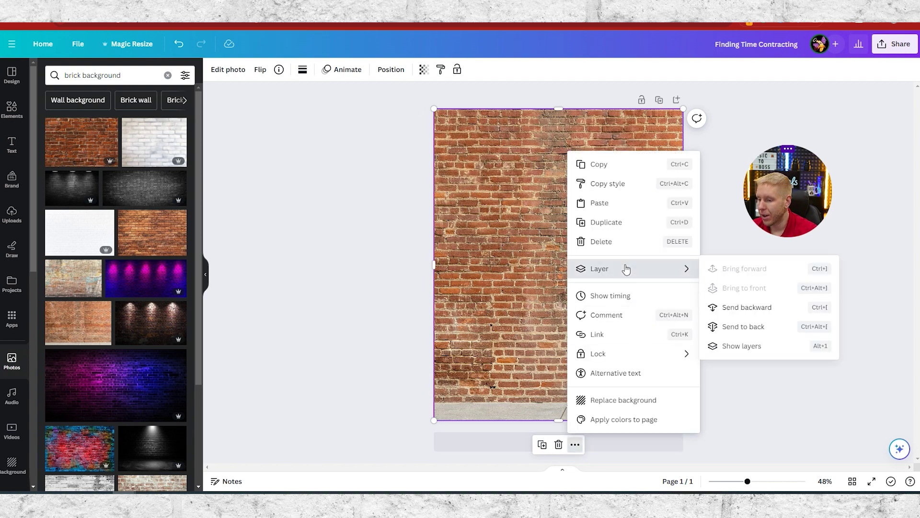
pyautogui.click(744, 311)
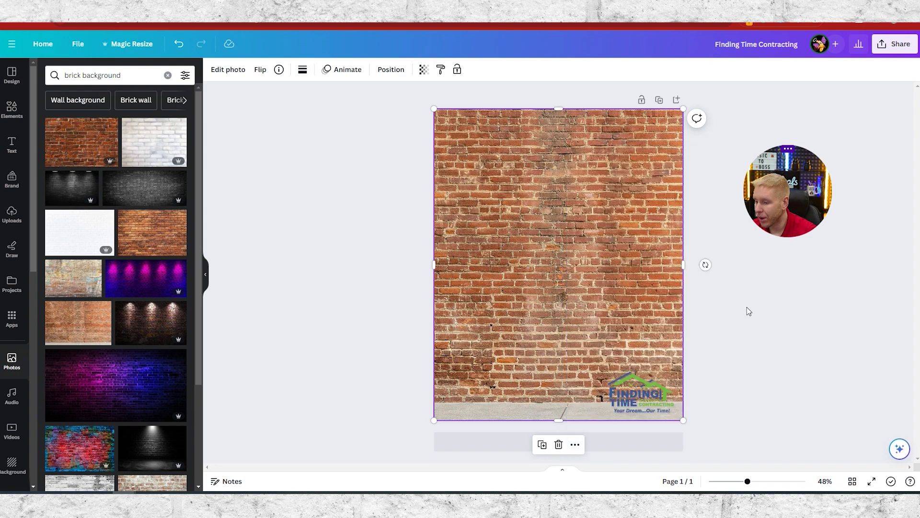
pyautogui.rightClick(564, 166)
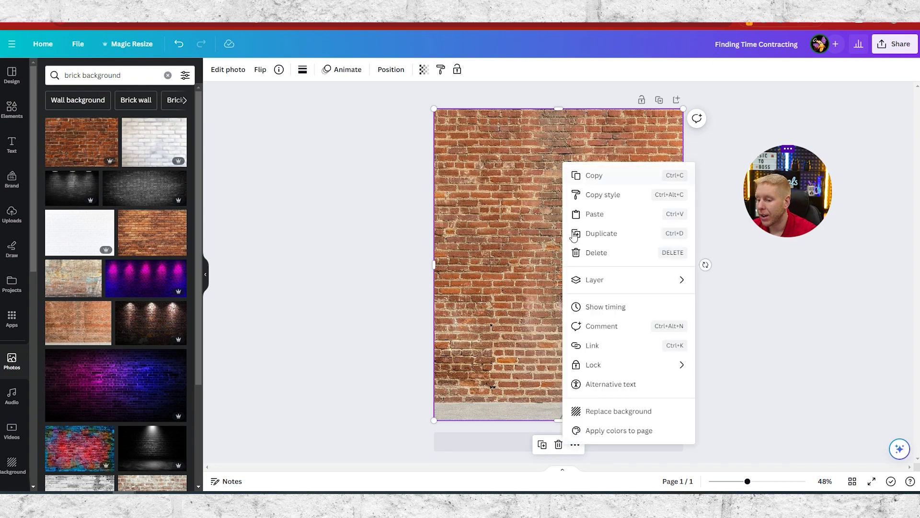
pyautogui.moveTo(608, 278)
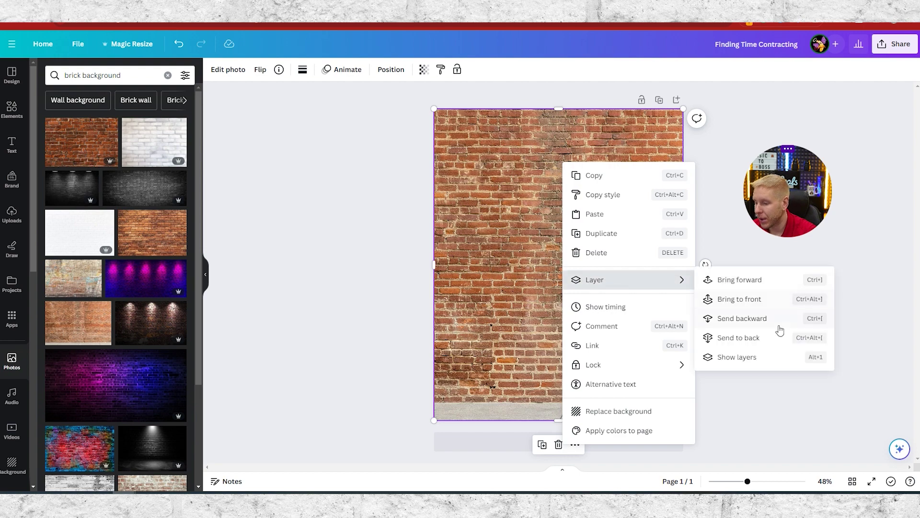
pyautogui.click(753, 340)
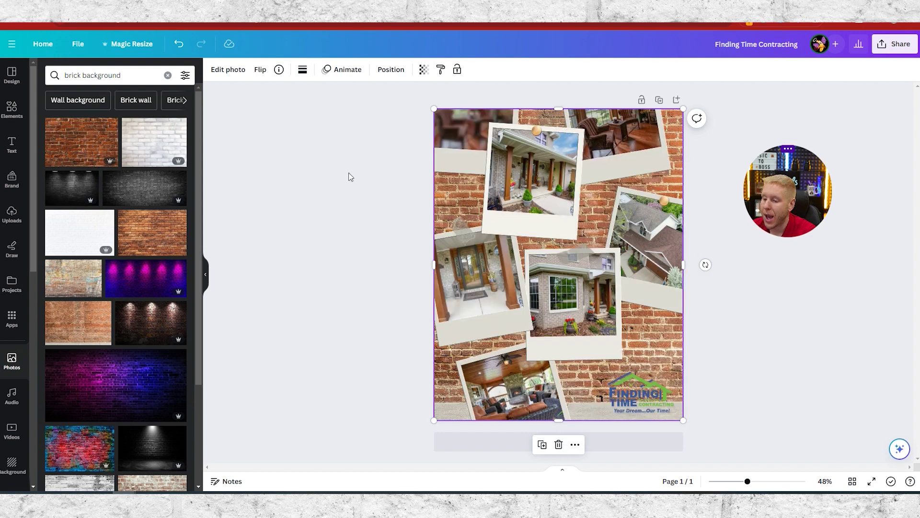
# - Enlarge and reposition the brick wall photo to cover the whole page
pyautogui.click(329, 189)
pyautogui.click(659, 365)
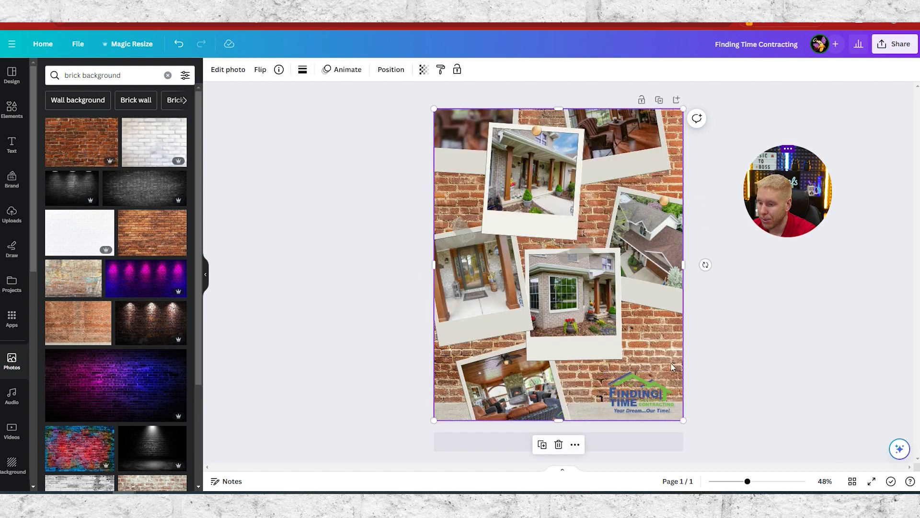
pyautogui.moveTo(658, 354); pyautogui.dragTo(655, 369)
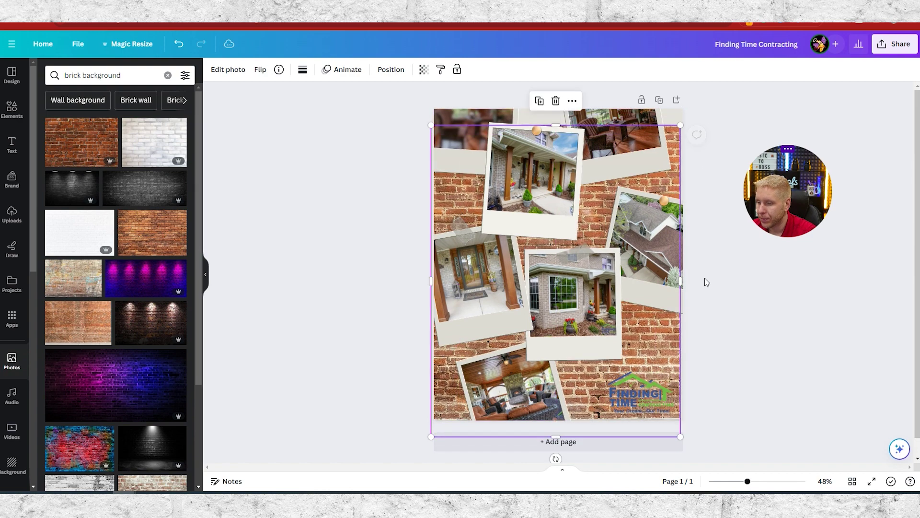
pyautogui.moveTo(682, 124); pyautogui.dragTo(730, 65)
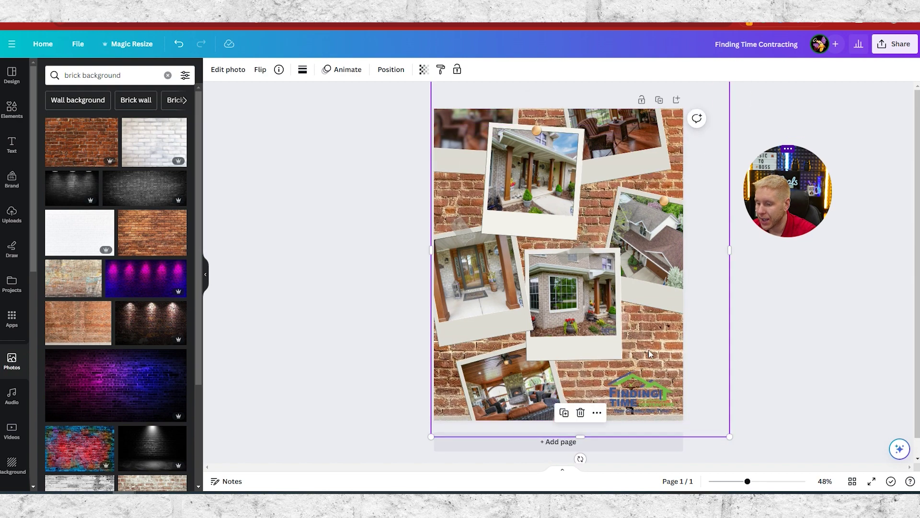
pyautogui.moveTo(649, 354); pyautogui.dragTo(642, 371)
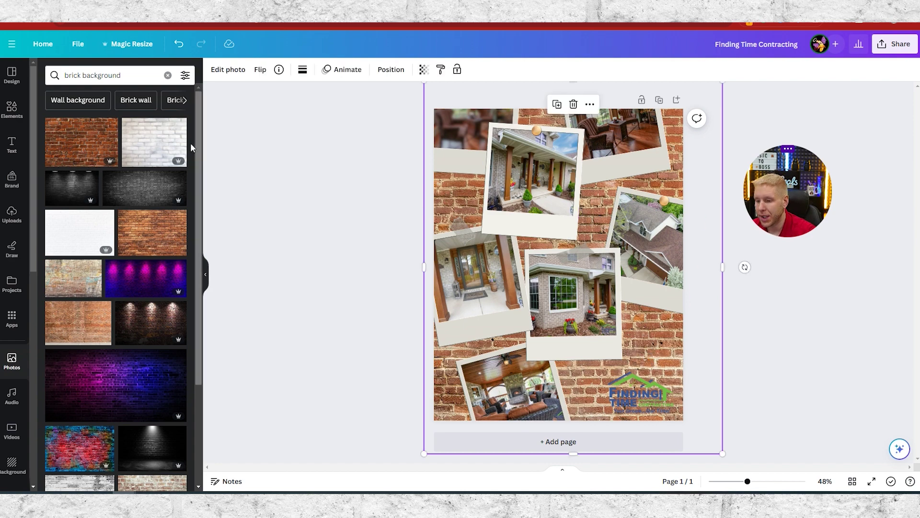
# - Try a blur at intensity 34 along the top of the brick wall, then undo it
pyautogui.click(225, 69)
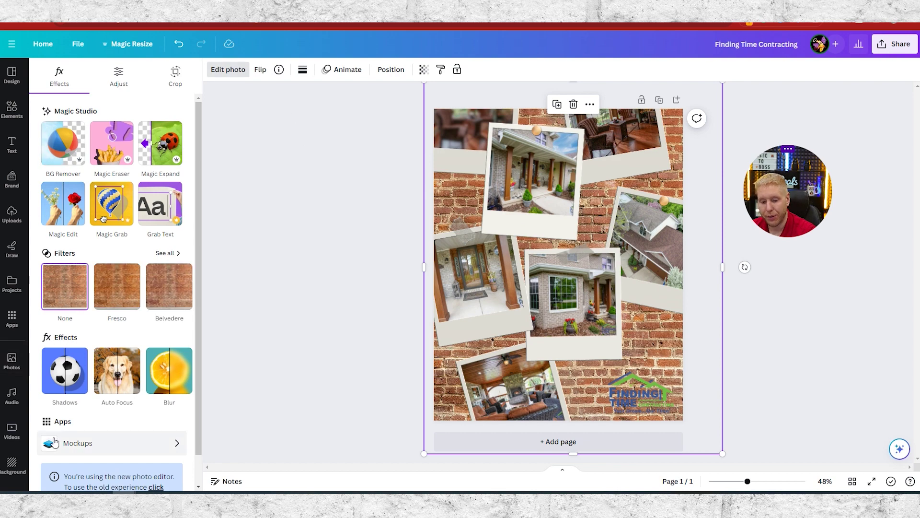
pyautogui.click(171, 376)
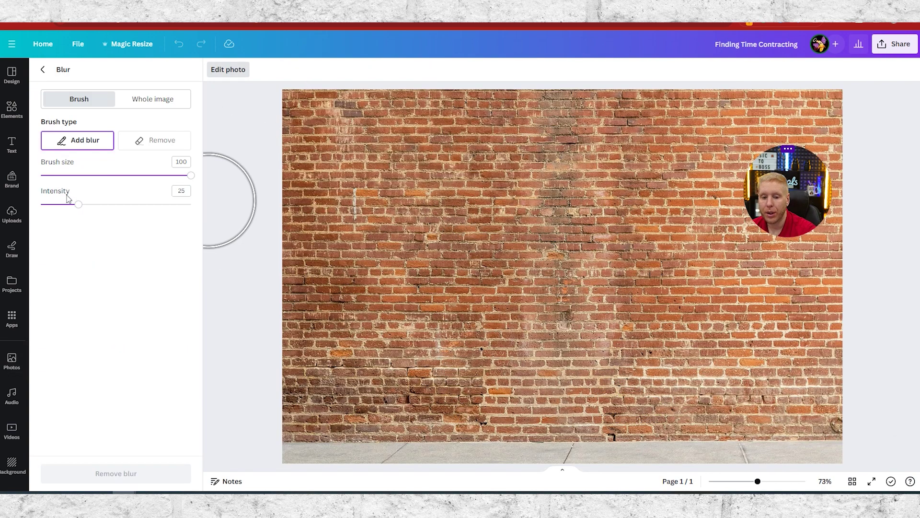
pyautogui.click(92, 204)
pyautogui.moveTo(290, 105)
pyautogui.mouseDown()
pyautogui.moveTo(872, 134)
pyautogui.moveTo(287, 181)
pyautogui.moveTo(760, 211)
pyautogui.moveTo(263, 246)
pyautogui.moveTo(230, 324)
pyautogui.moveTo(237, 400)
pyautogui.moveTo(263, 425)
pyautogui.moveTo(227, 453)
pyautogui.moveTo(273, 353)
pyautogui.moveTo(575, 322)
pyautogui.moveTo(292, 279)
pyautogui.moveTo(243, 113)
pyautogui.moveTo(206, 126)
pyautogui.mouseUp()
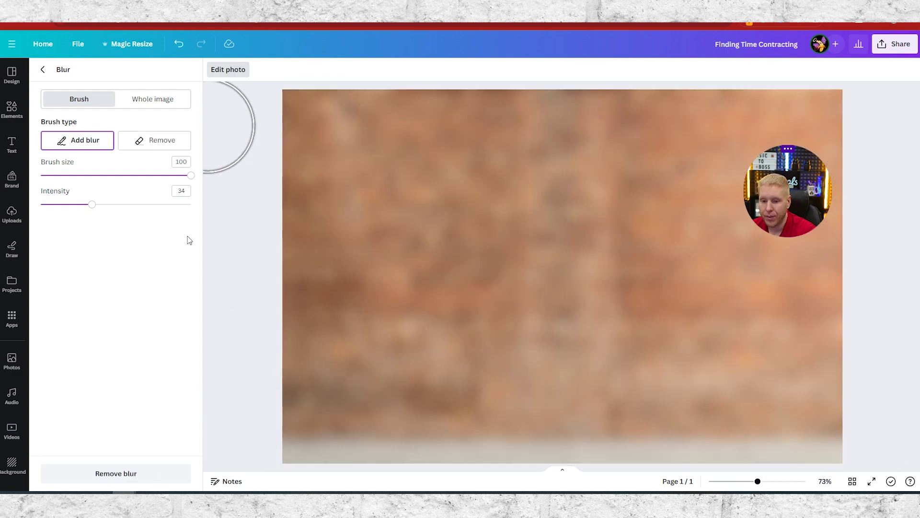
pyautogui.moveTo(88, 209); pyautogui.dragTo(74, 208)
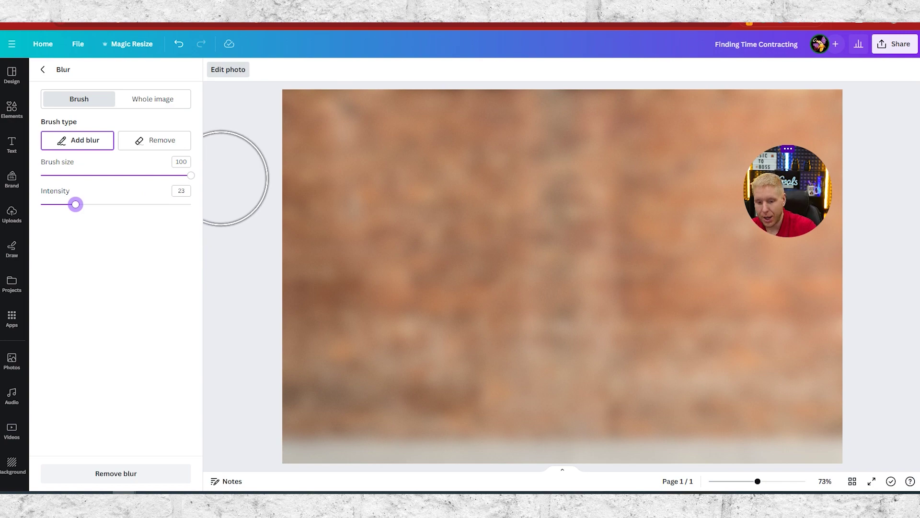
pyautogui.hotkey('ctrl', 'z')
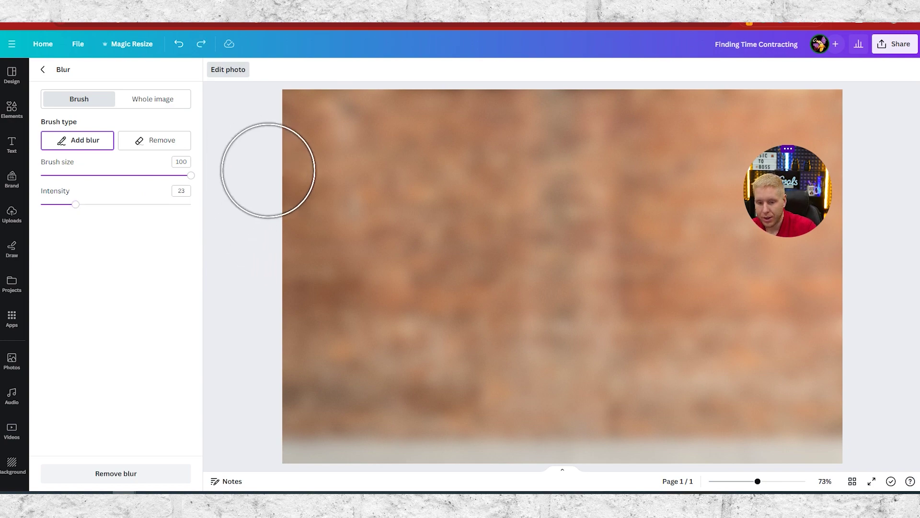
pyautogui.hotkey('ctrl', 'z')
# - Brush a blur at intensity 20 over the entire brick wall backdrop
pyautogui.moveTo(72, 207); pyautogui.dragTo(70, 206)
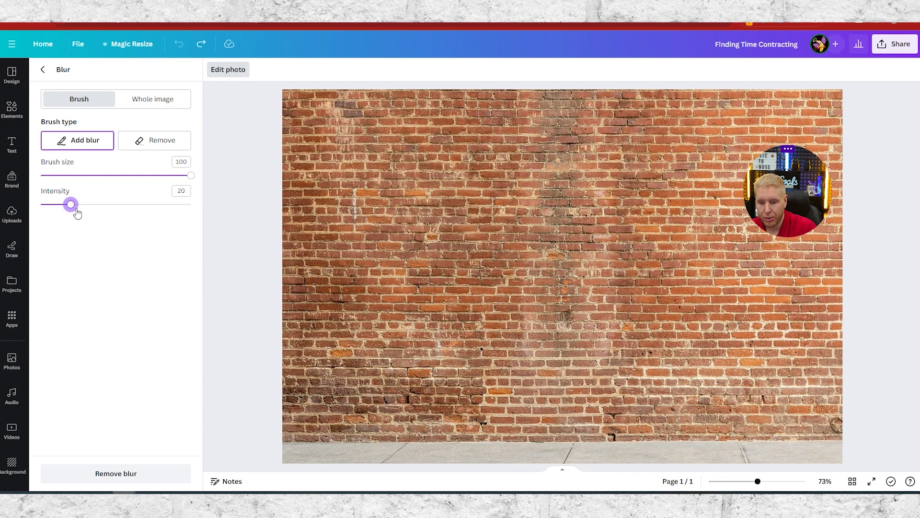
pyautogui.moveTo(282, 114); pyautogui.dragTo(590, 107)
pyautogui.moveTo(282, 136)
pyautogui.mouseDown()
pyautogui.moveTo(750, 185)
pyautogui.moveTo(230, 329)
pyautogui.moveTo(273, 376)
pyautogui.moveTo(892, 437)
pyautogui.moveTo(448, 467)
pyautogui.mouseUp()
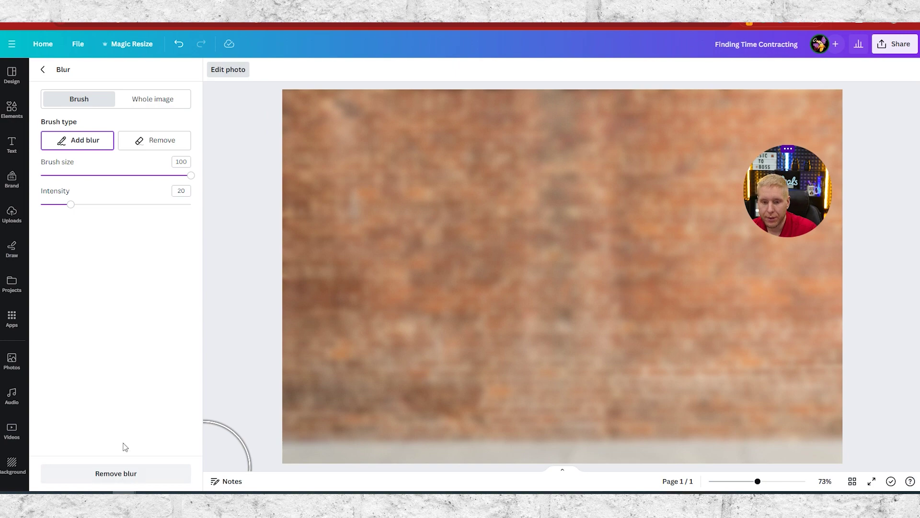
pyautogui.click(43, 70)
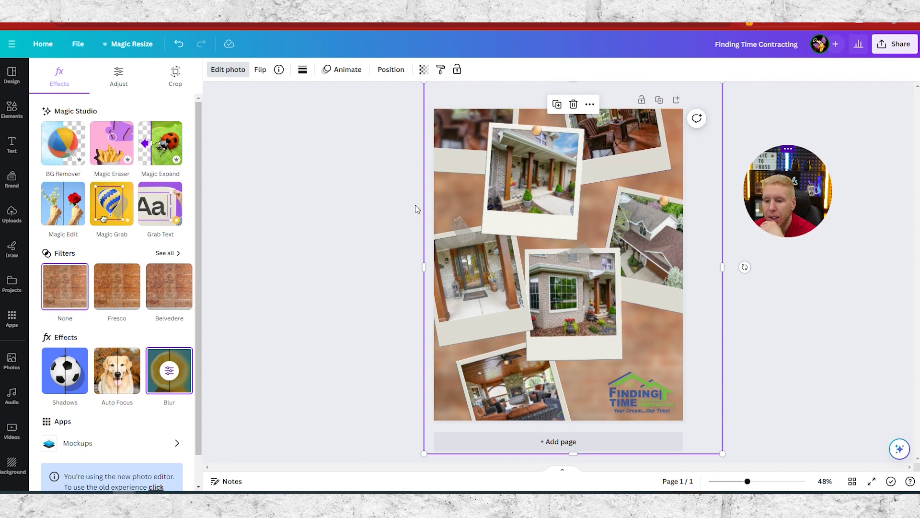
# - Download the collage as a PNG, Finding Time Contracting.png, then close the download panels
pyautogui.click(894, 44)
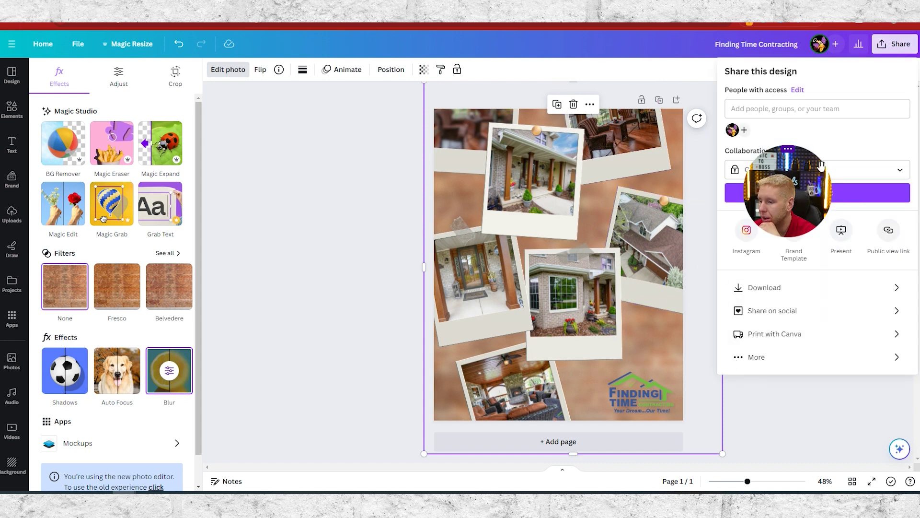
pyautogui.click(762, 288)
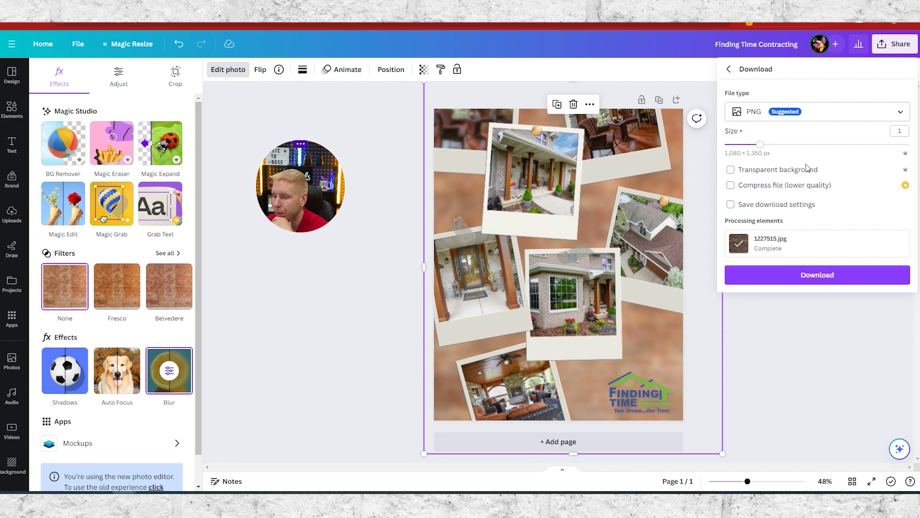
pyautogui.click(817, 275)
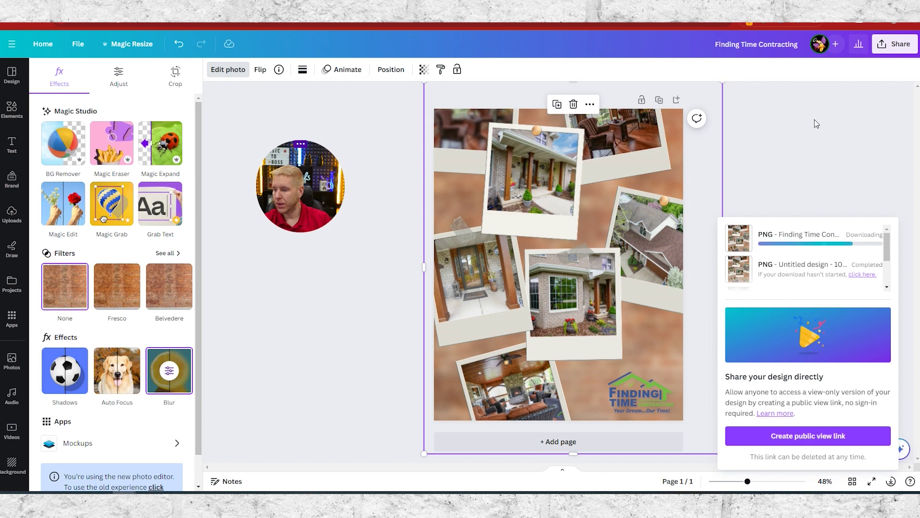
pyautogui.click(830, 185)
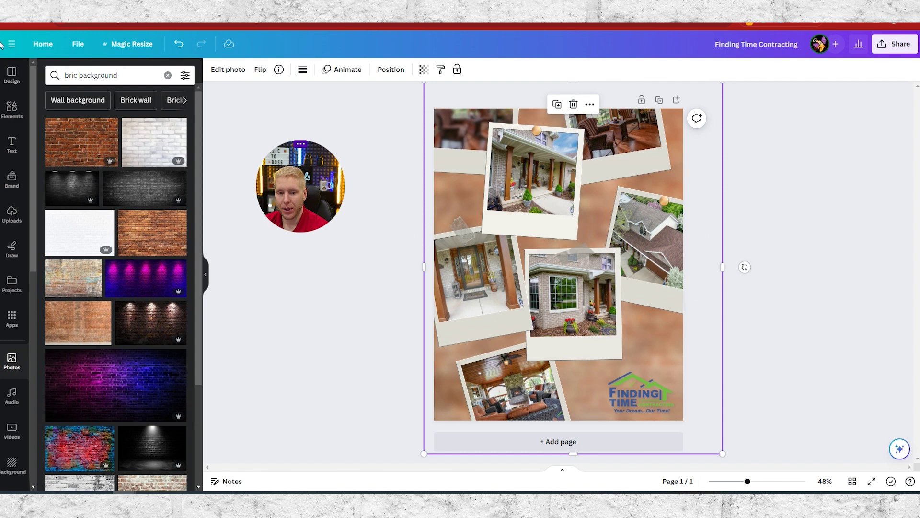
# - Return to the Canva home page, scroll through recent designs, and select the design search box
pyautogui.click(47, 46)
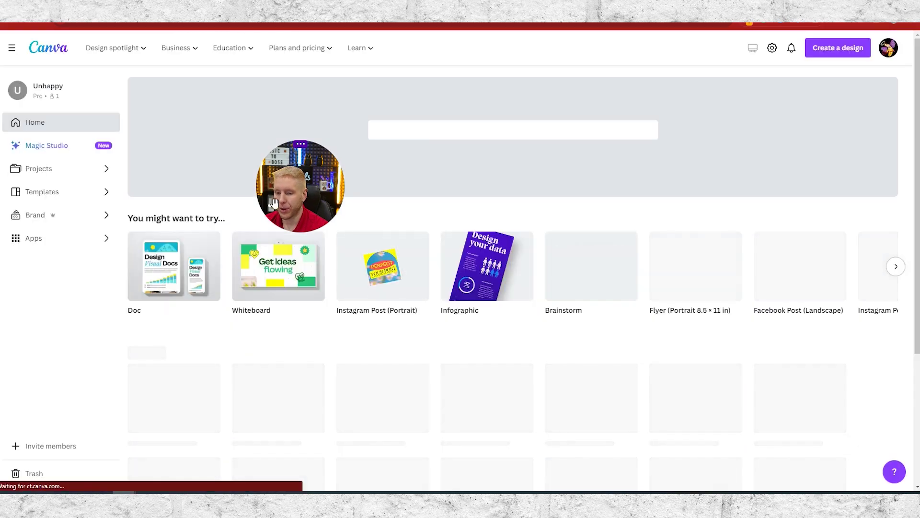
pyautogui.scroll(-4, 307, 407)
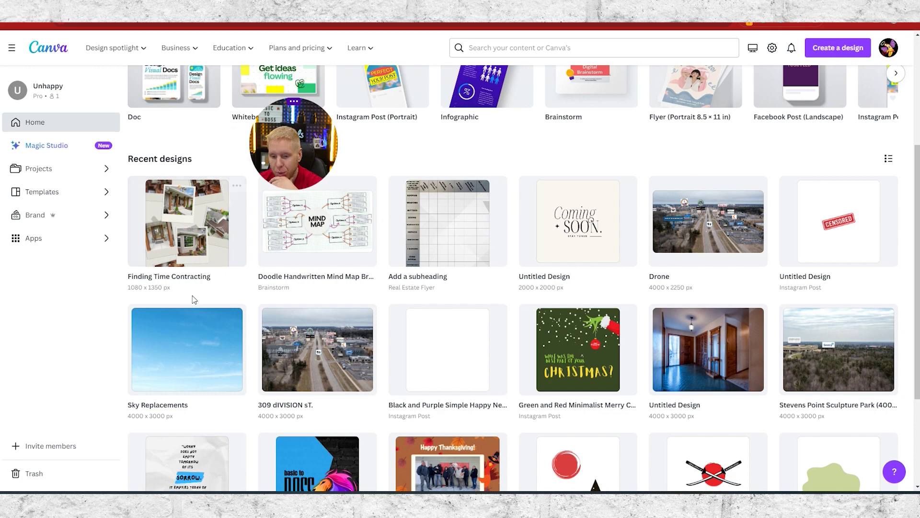
pyautogui.scroll(4, 275, 70)
pyautogui.click(436, 130)
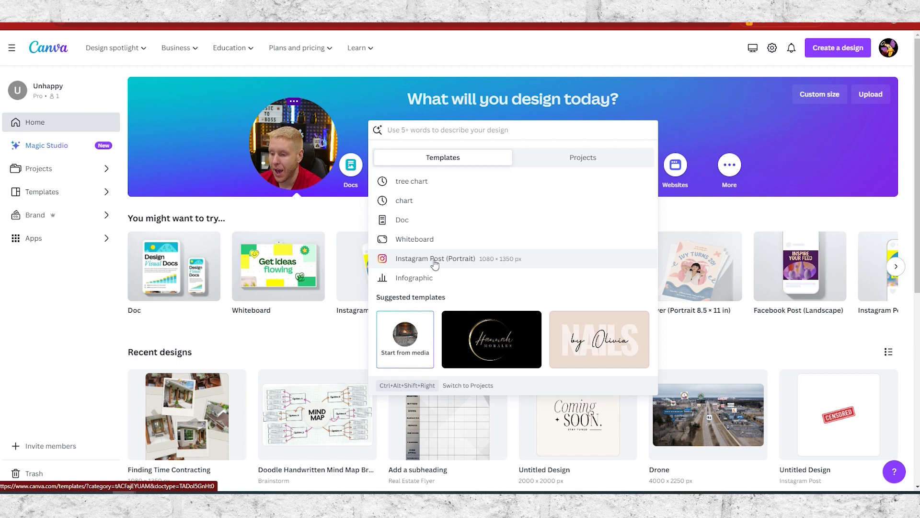
# - Create an Instagram Post (Portrait) design at 1080 × 1350 from the custom size options
pyautogui.click(813, 97)
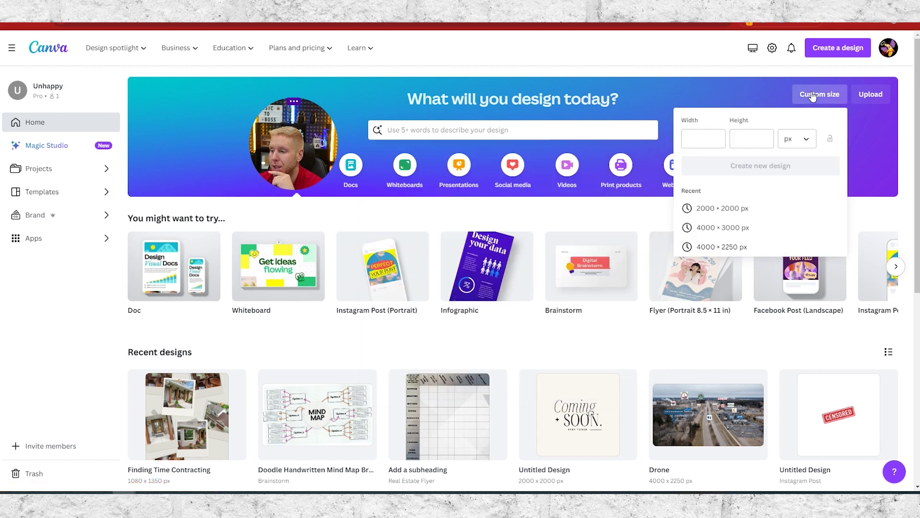
pyautogui.click(698, 137)
pyautogui.write('1080')
pyautogui.press('Tab')
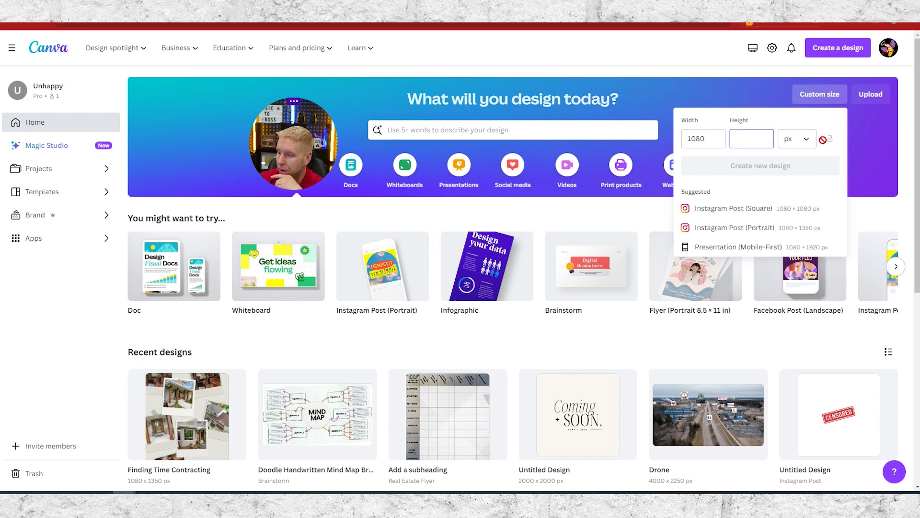
pyautogui.click(792, 228)
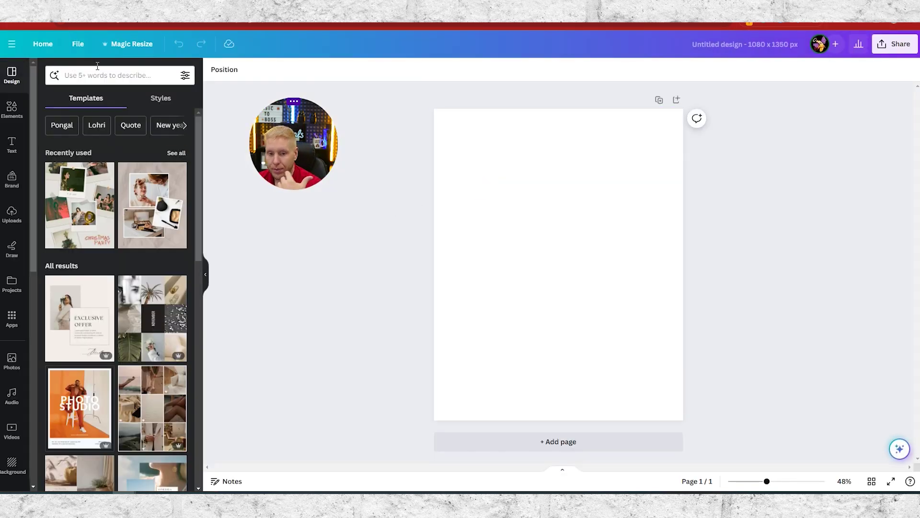
# - Back on the home page, create a custom 1080 × 1350 px blank design
pyautogui.click(42, 44)
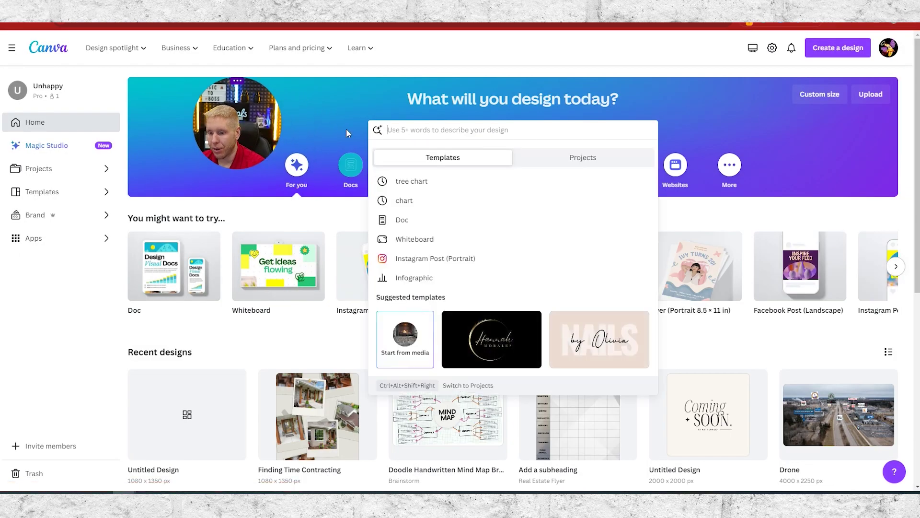
pyautogui.click(330, 84)
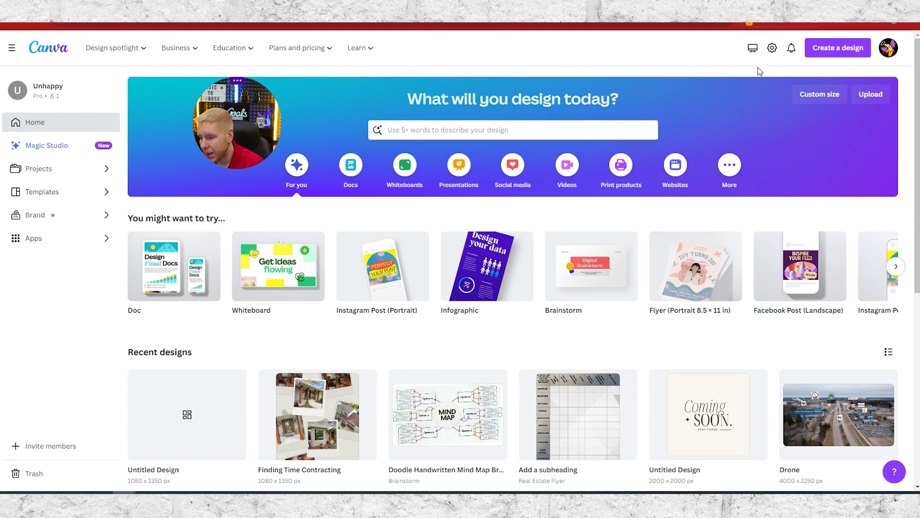
pyautogui.click(811, 95)
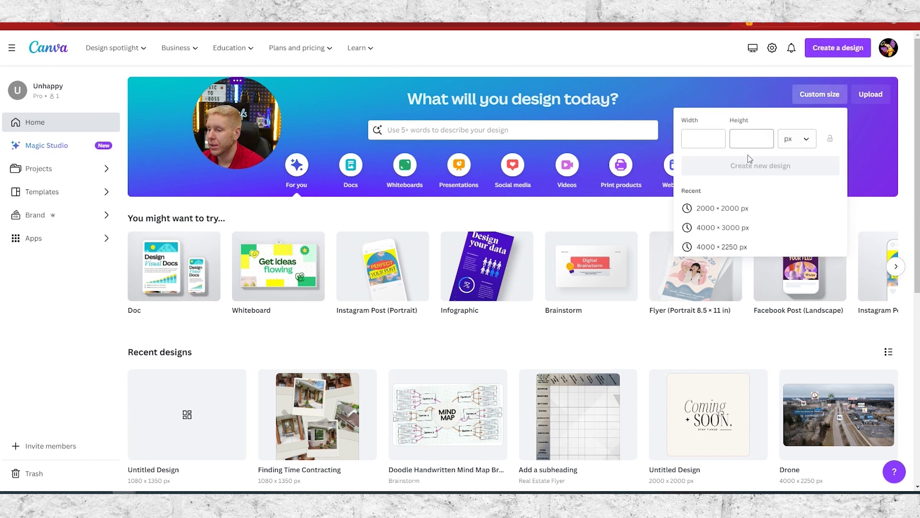
pyautogui.click(713, 140)
pyautogui.write('1080')
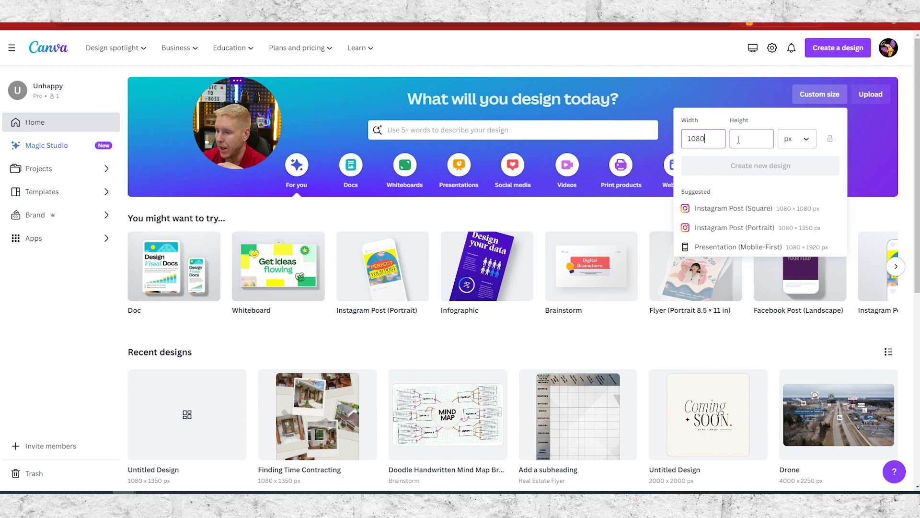
pyautogui.press('Tab')
pyautogui.write('135')
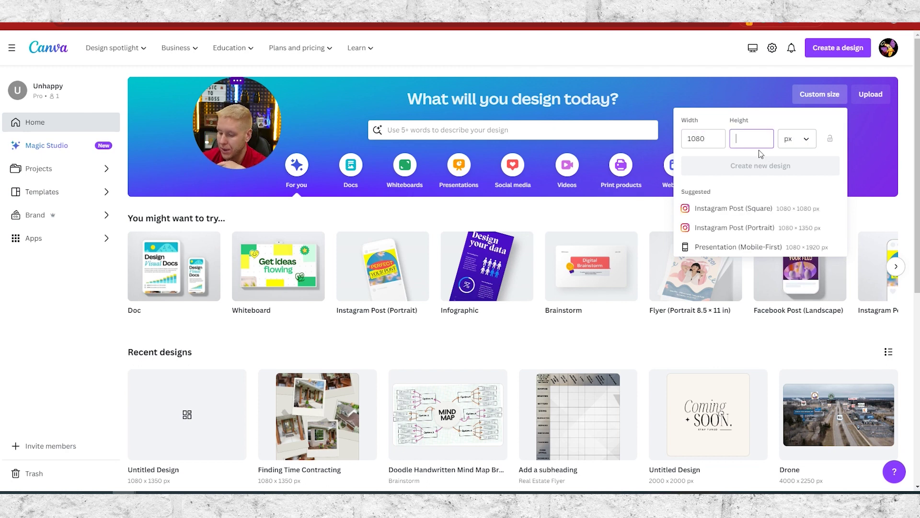
pyautogui.write('0')
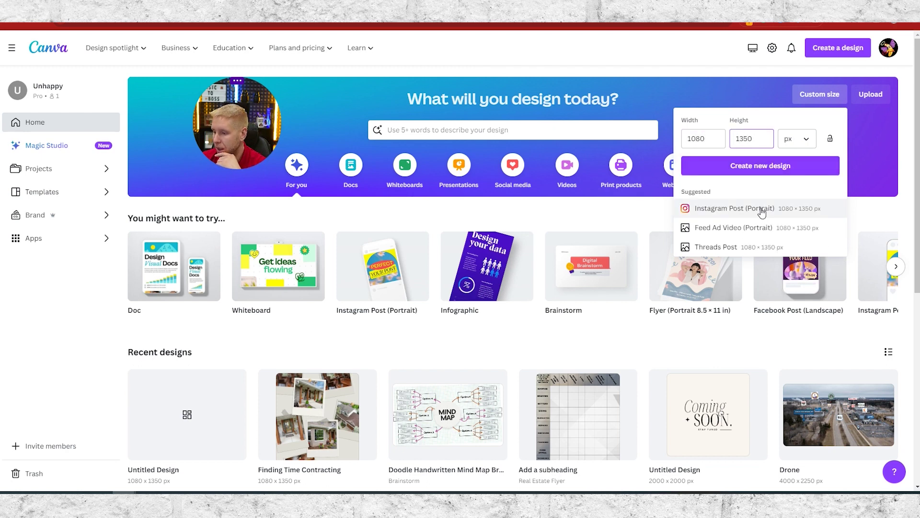
pyautogui.click(756, 214)
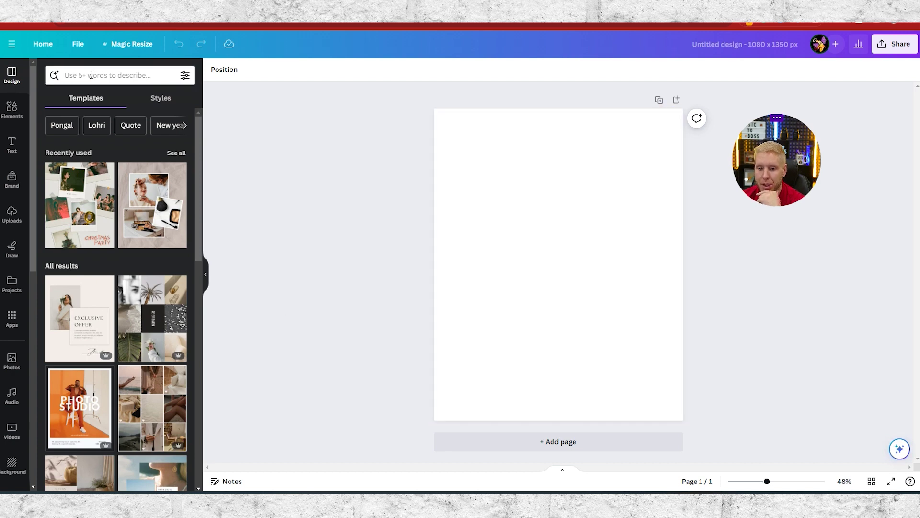
pyautogui.click(185, 127)
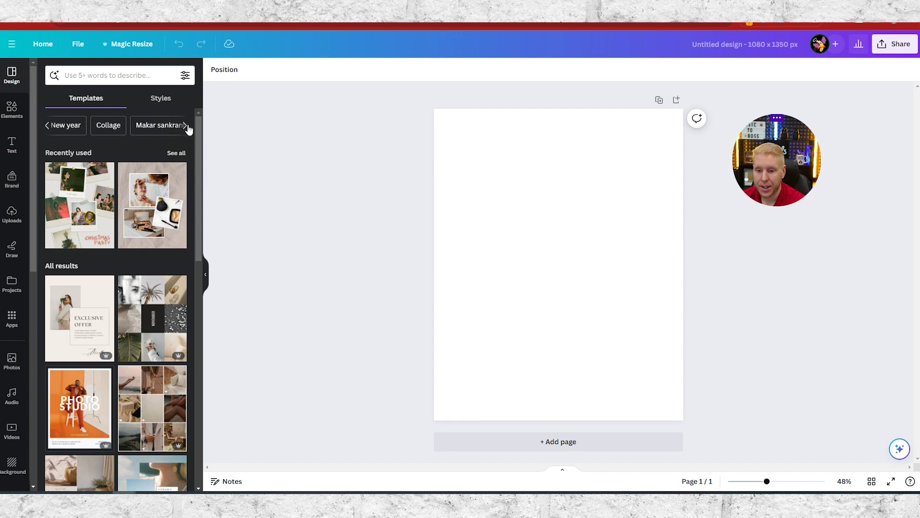
pyautogui.click(185, 126)
pyautogui.click(185, 127)
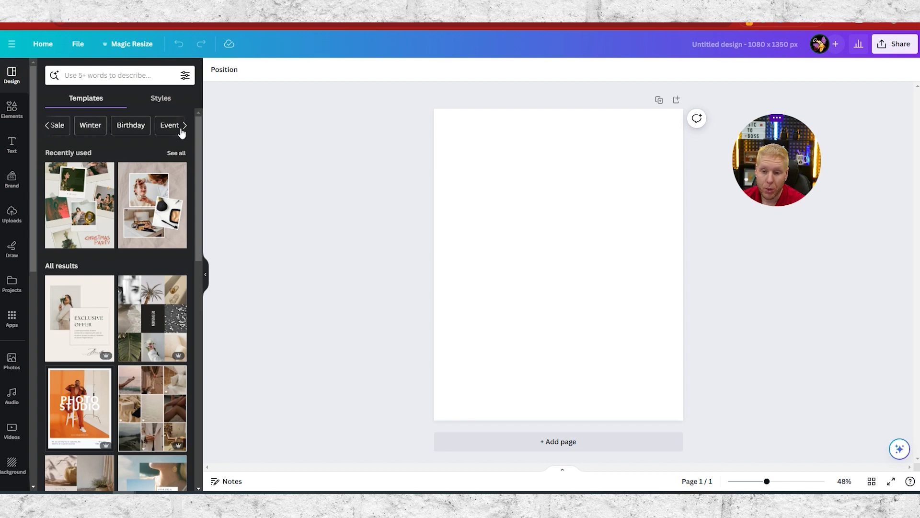
pyautogui.click(186, 126)
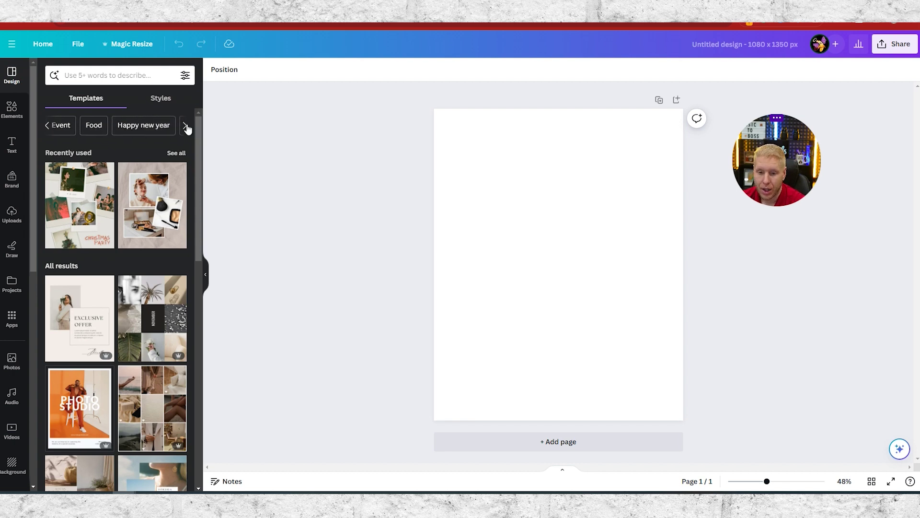
pyautogui.click(185, 128)
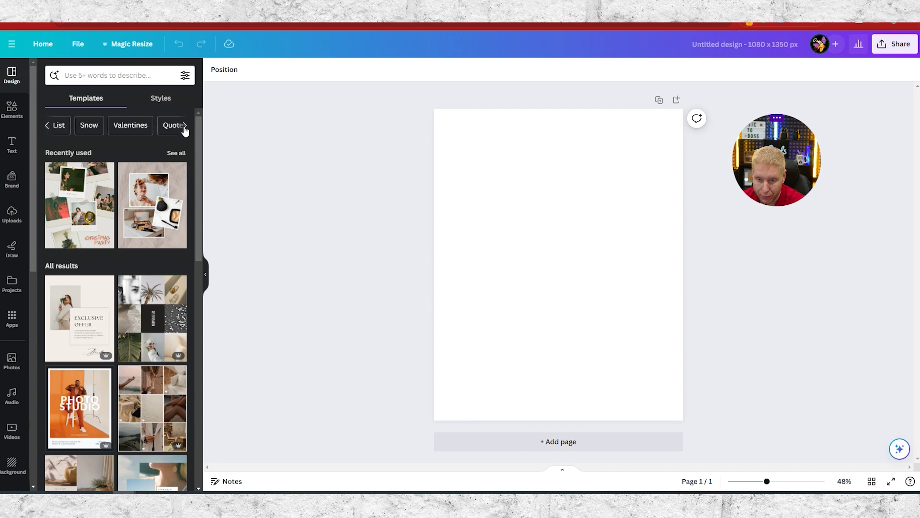
pyautogui.click(47, 126)
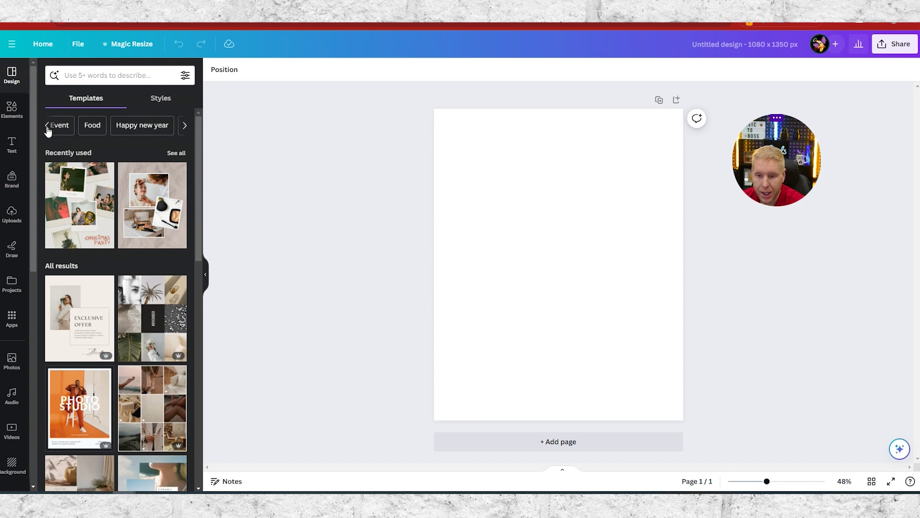
pyautogui.click(186, 126)
pyautogui.click(46, 127)
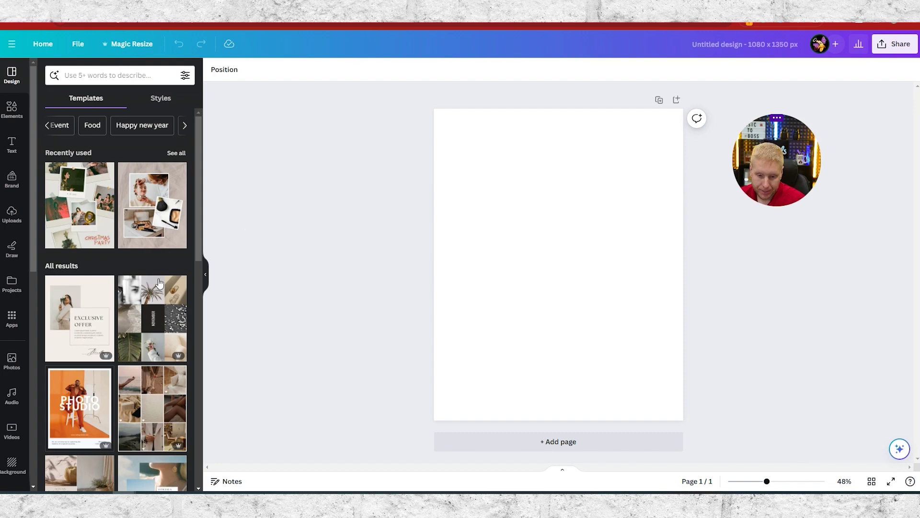
pyautogui.scroll(-4, 120, 327)
pyautogui.scroll(-5, 133, 344)
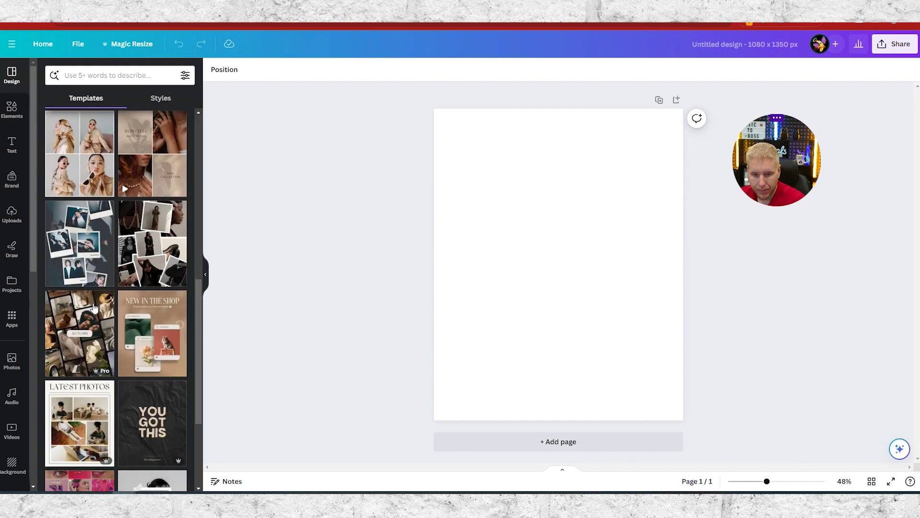
pyautogui.scroll(3, 84, 252)
pyautogui.scroll(6, 106, 273)
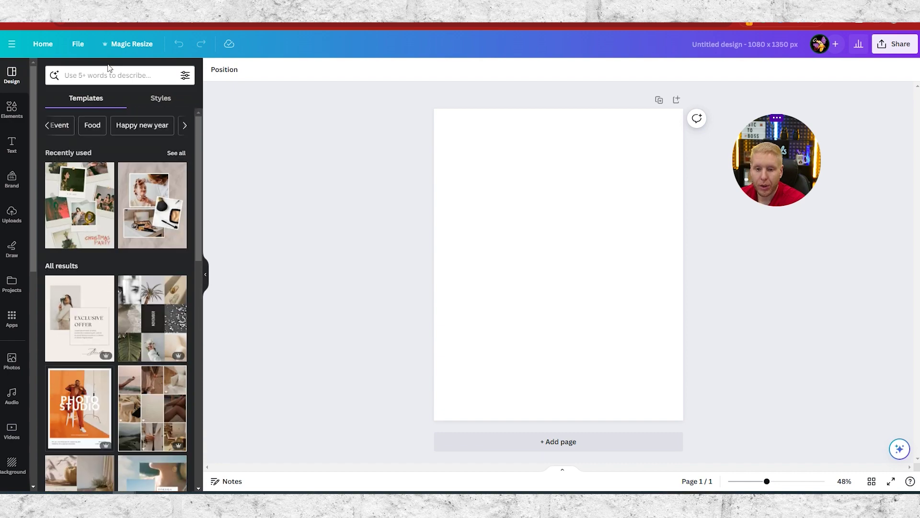
pyautogui.click(129, 77)
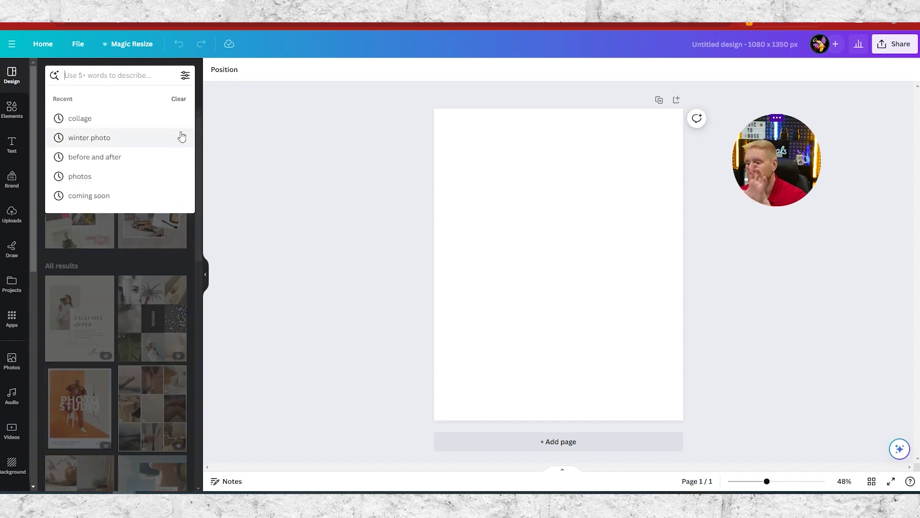
# - Search the design templates for 'winter photo'
pyautogui.click(261, 172)
pyautogui.click(105, 70)
pyautogui.click(287, 154)
pyautogui.click(114, 74)
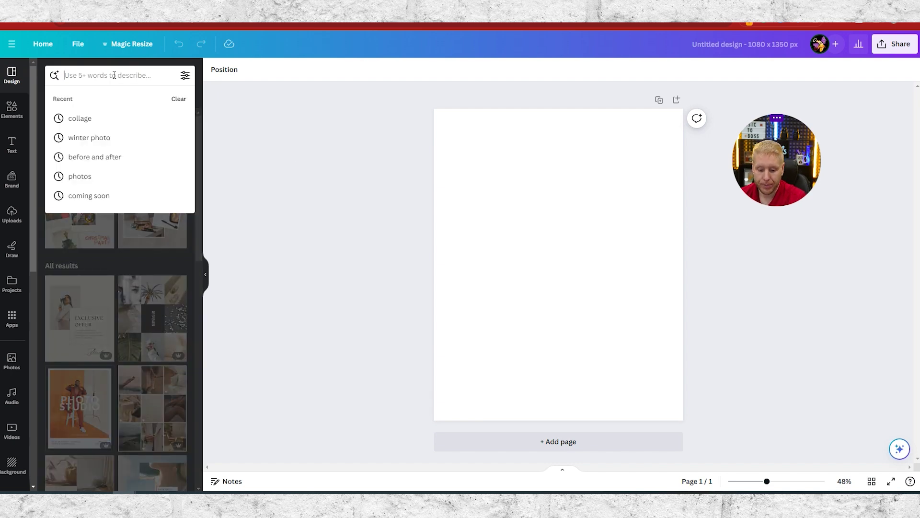
pyautogui.write('winter')
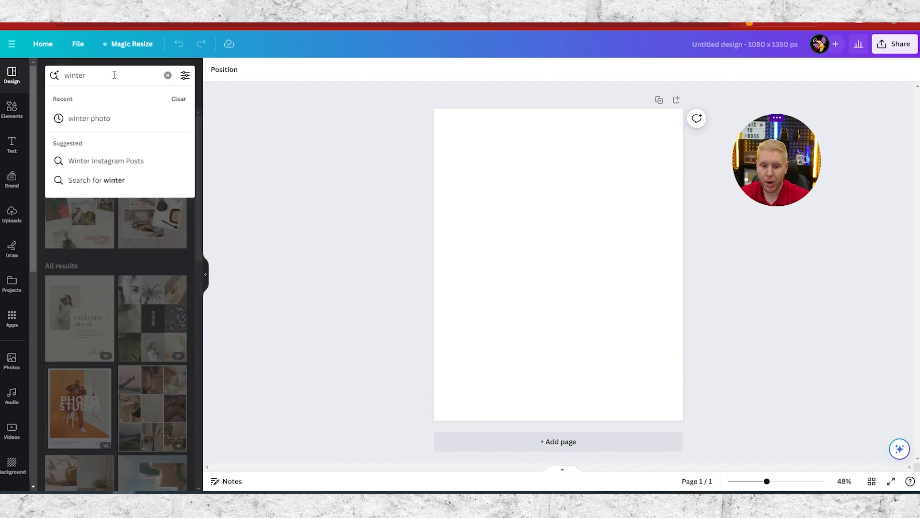
pyautogui.press('Return')
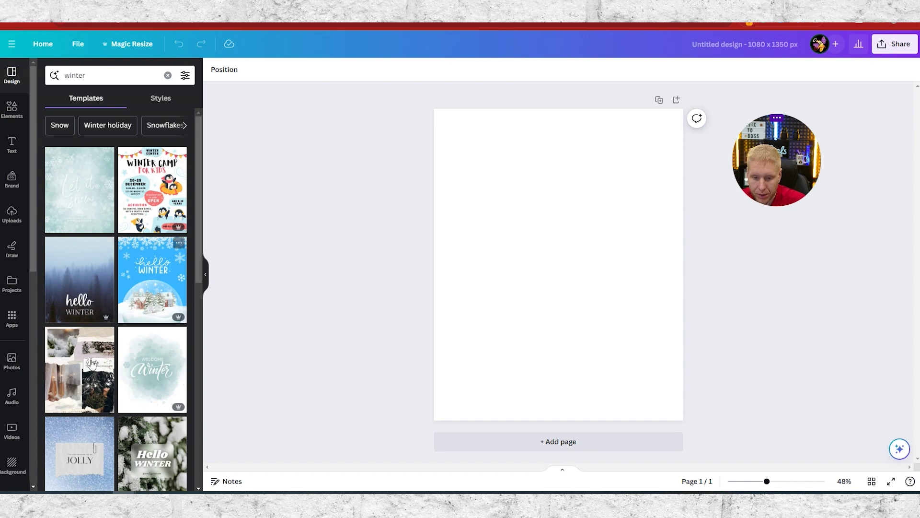
pyautogui.scroll(-4, 100, 249)
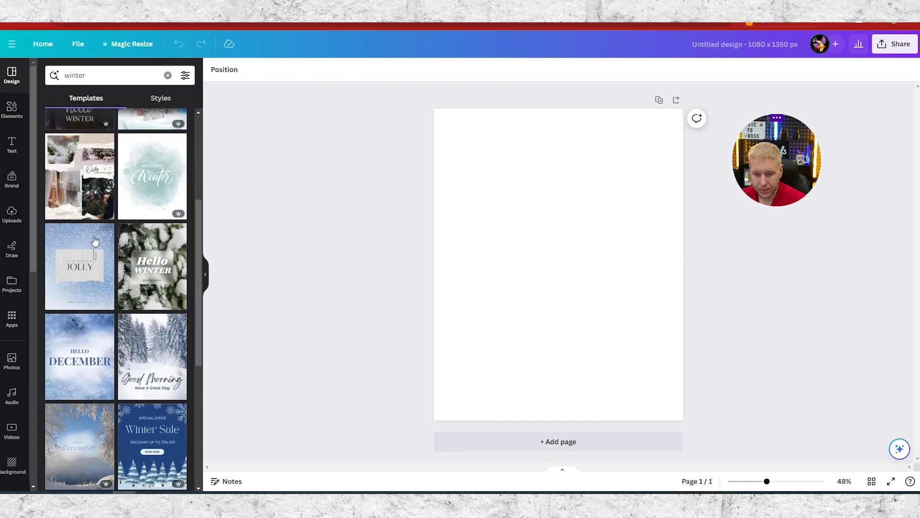
pyautogui.scroll(-4, 132, 282)
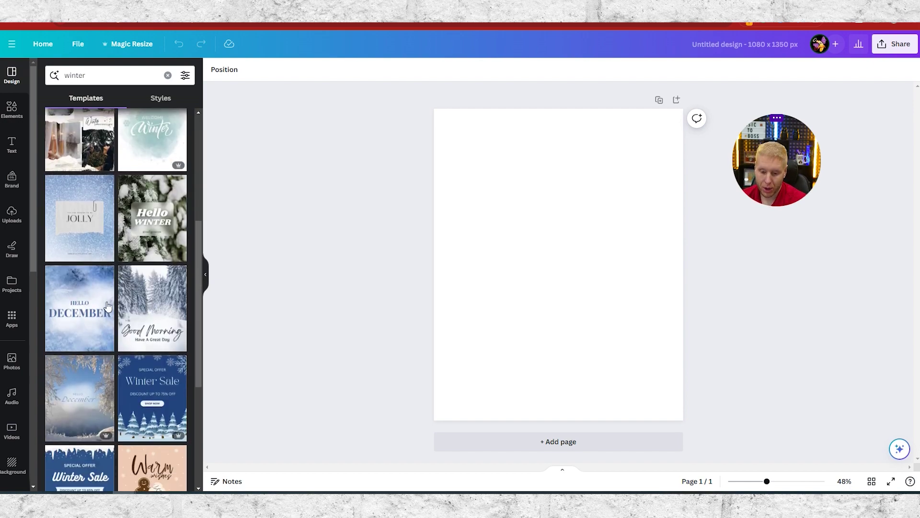
pyautogui.scroll(-2, 97, 280)
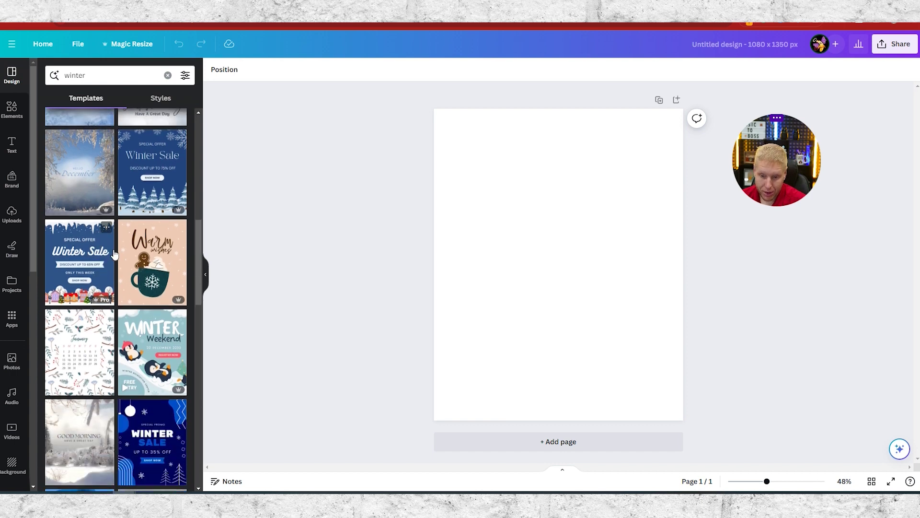
pyautogui.click(112, 75)
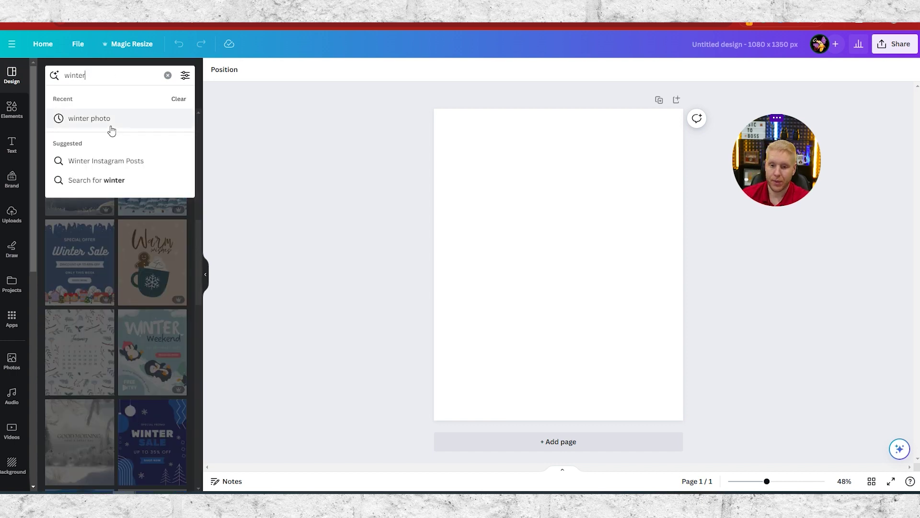
pyautogui.click(109, 119)
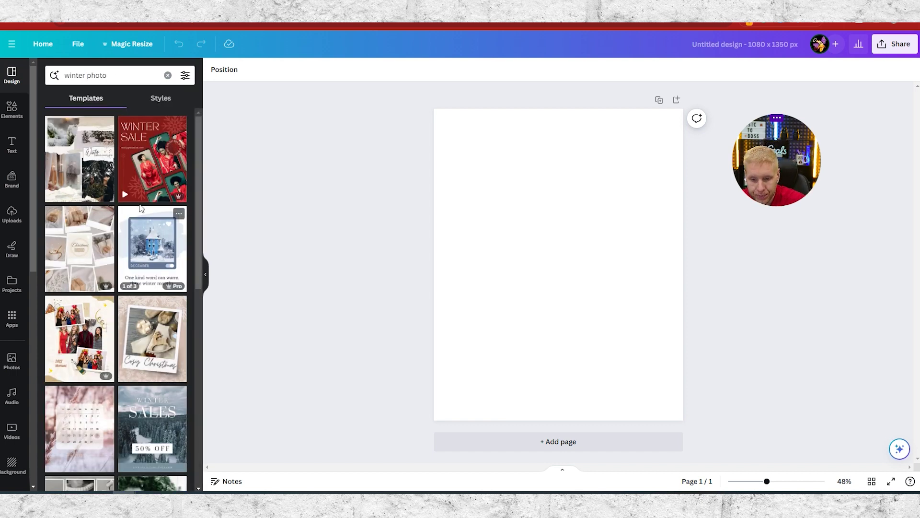
# - Apply the Golden Grey Minimalist Merry Christmas Polaroid template and select its photo
pyautogui.scroll(-9, 149, 325)
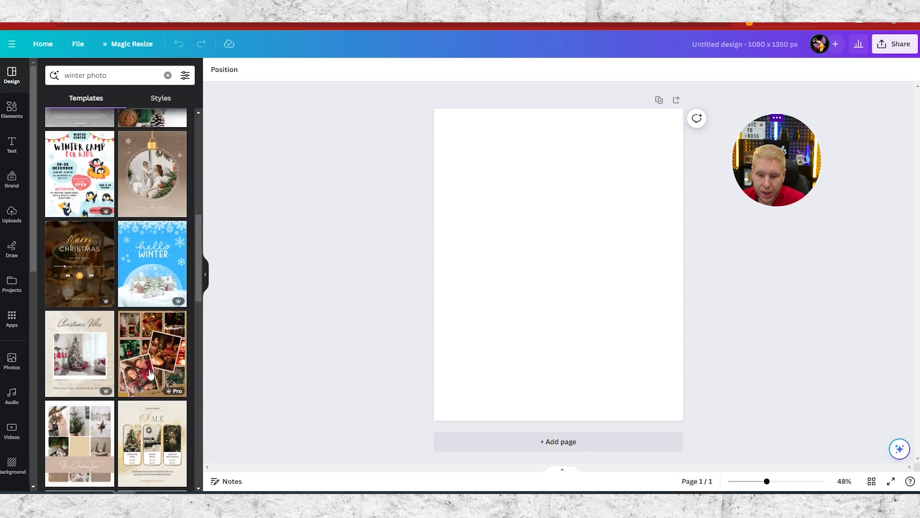
pyautogui.scroll(-10, 125, 346)
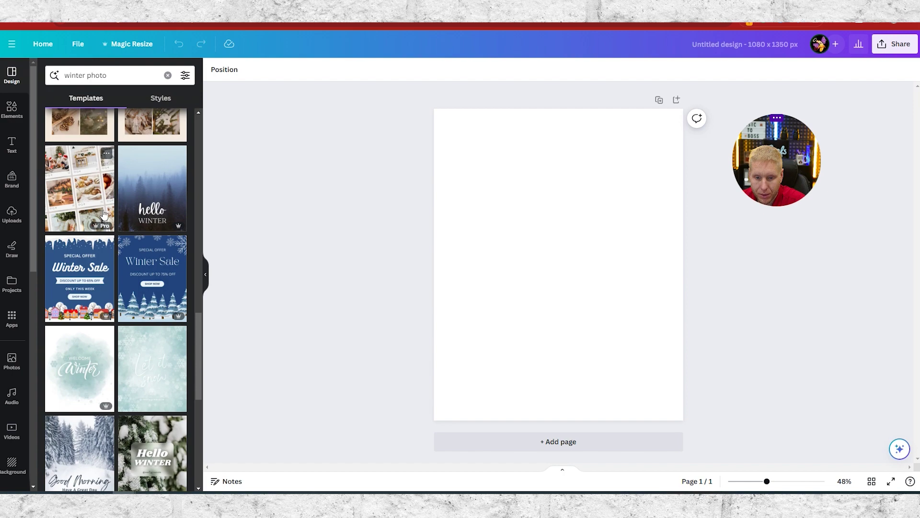
pyautogui.scroll(-3, 152, 218)
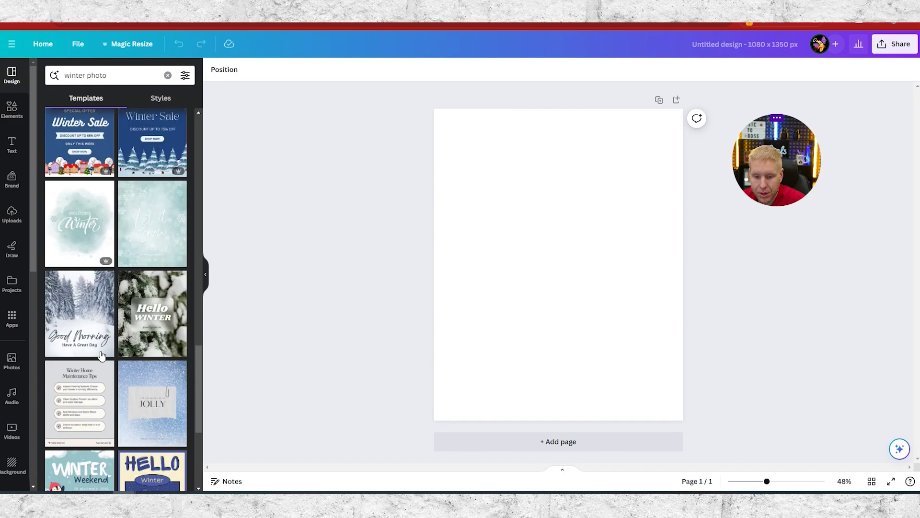
pyautogui.scroll(-2, 98, 345)
pyautogui.scroll(-9, 76, 295)
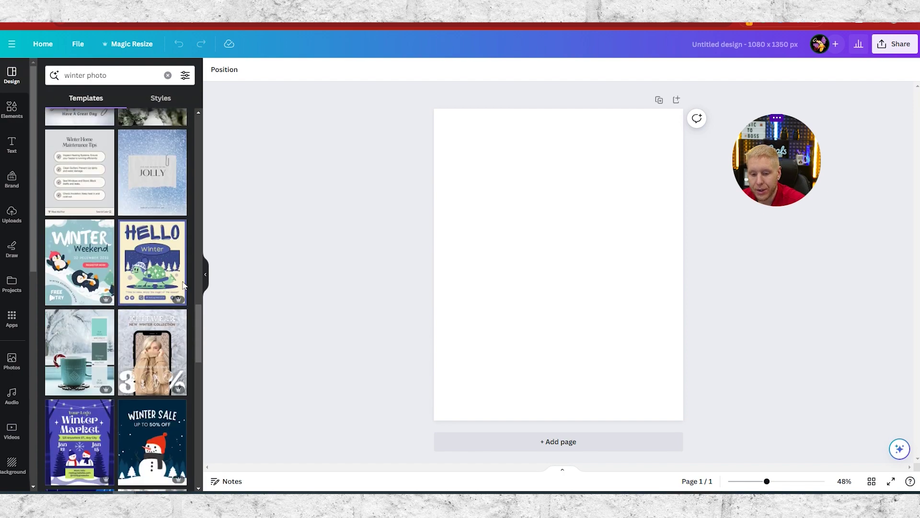
pyautogui.scroll(3, 186, 272)
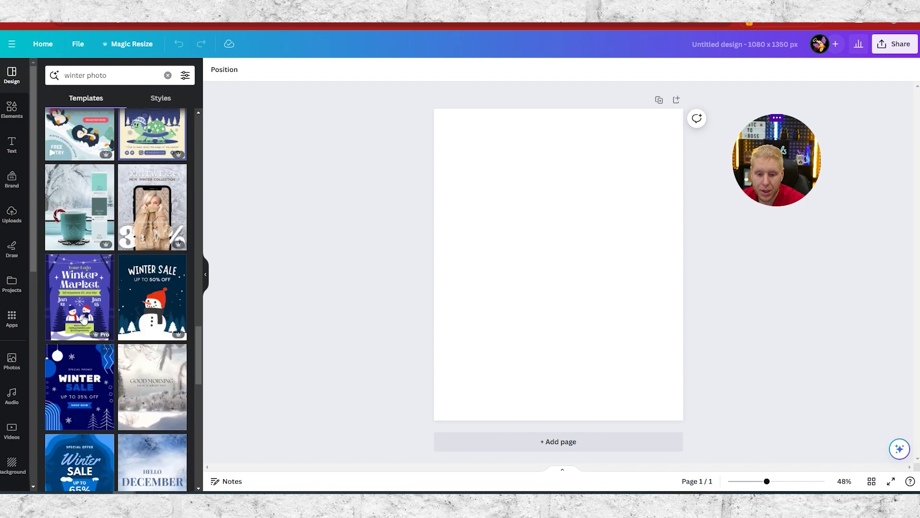
pyautogui.scroll(-10, 87, 320)
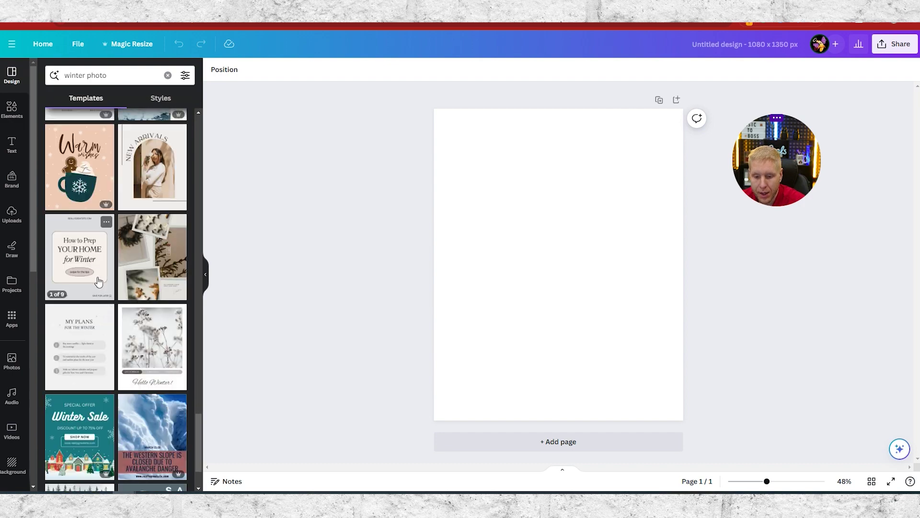
pyautogui.scroll(-2, 46, 412)
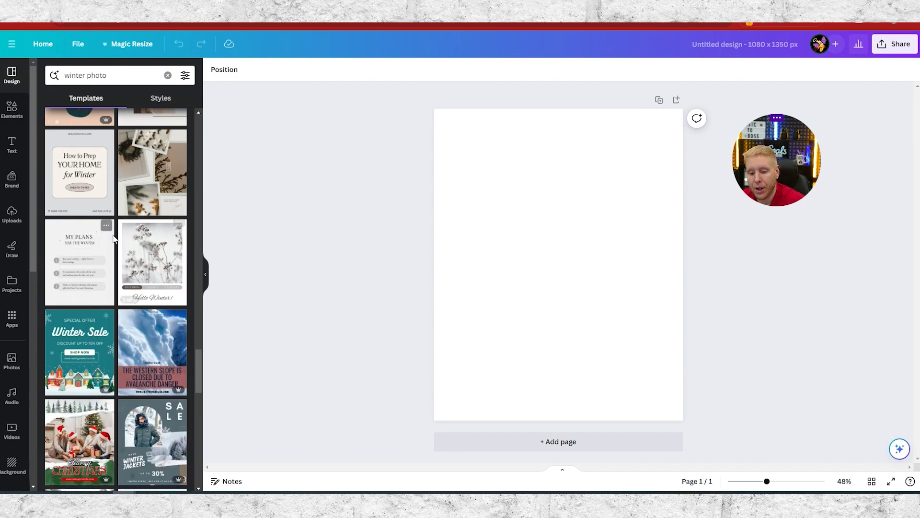
pyautogui.scroll(-5, 79, 254)
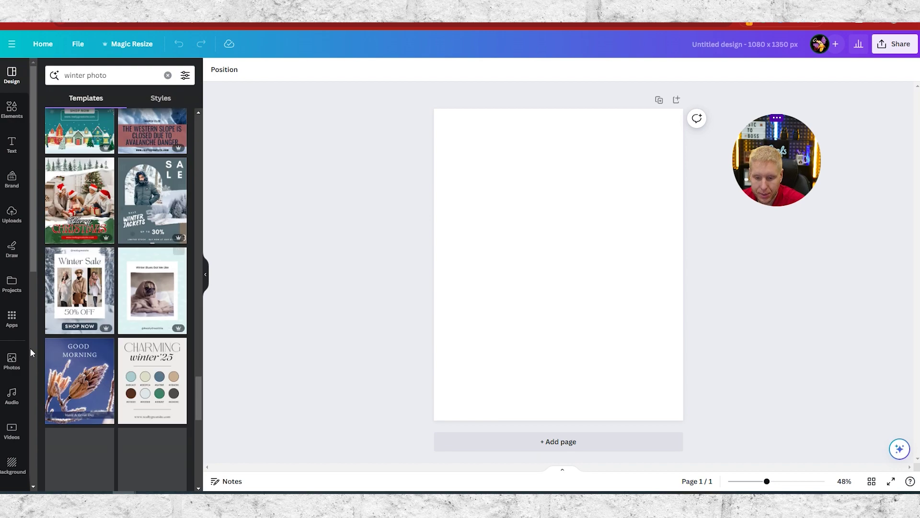
pyautogui.scroll(-6, 129, 359)
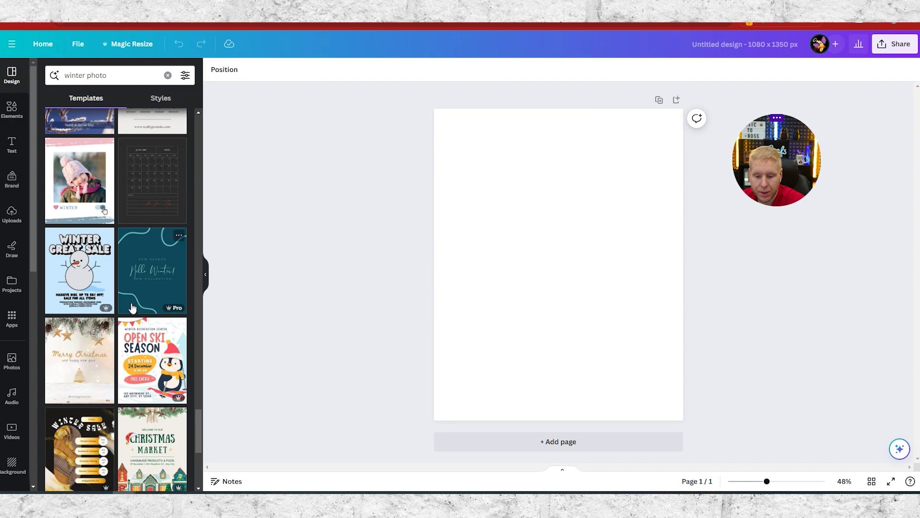
pyautogui.scroll(-4, 132, 304)
pyautogui.scroll(7, 122, 336)
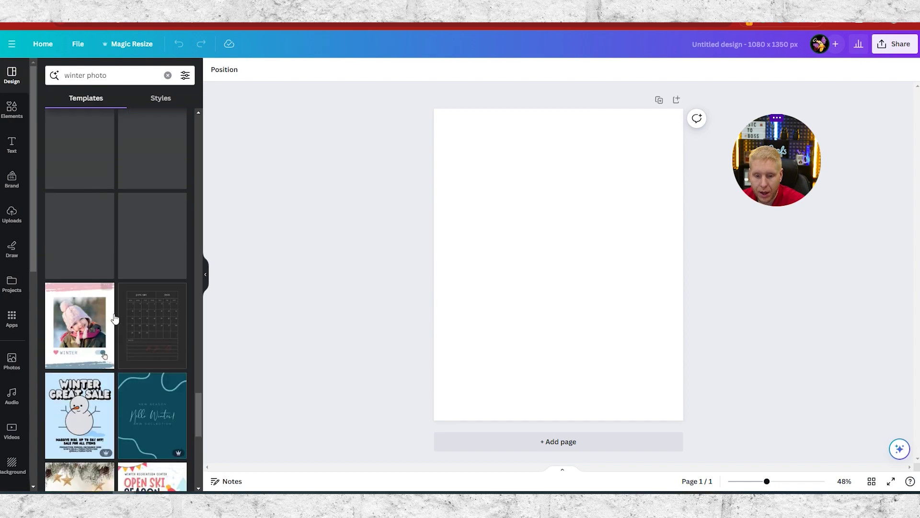
pyautogui.scroll(2, 74, 218)
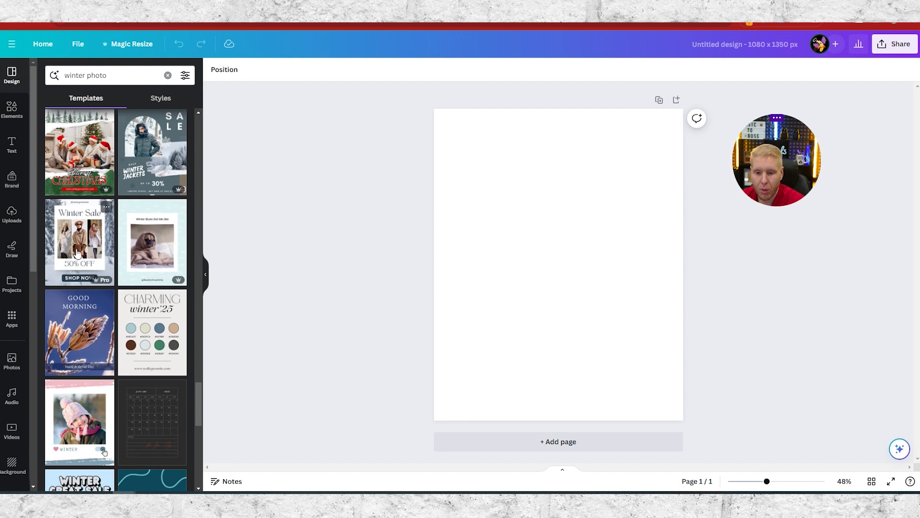
pyautogui.scroll(-10, 72, 247)
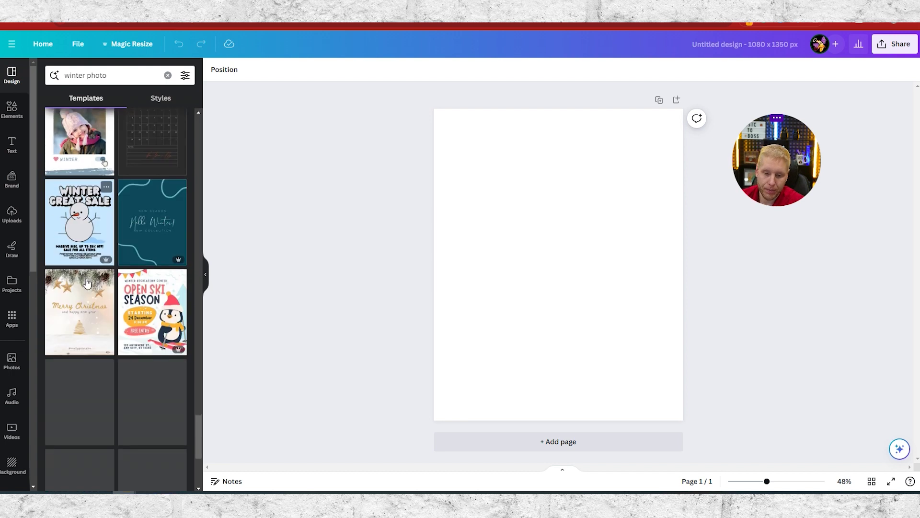
pyautogui.scroll(-6, 71, 380)
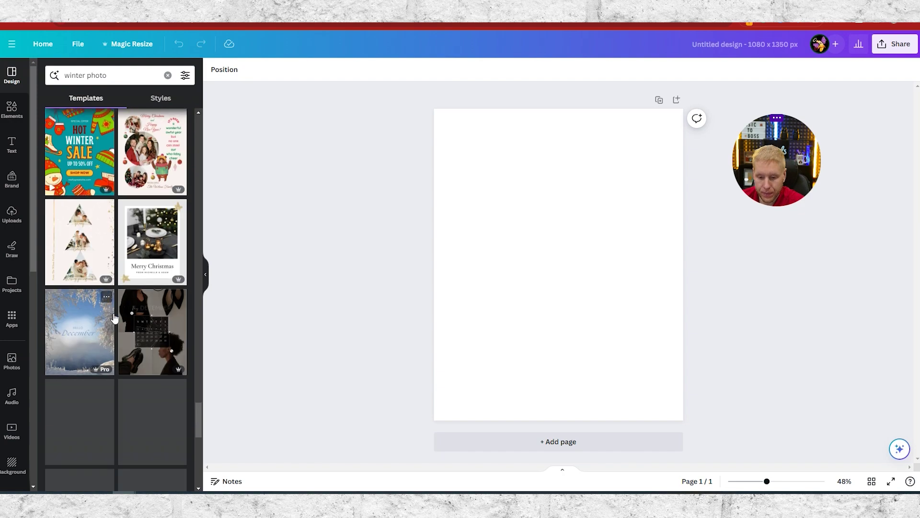
pyautogui.scroll(10, 97, 341)
pyautogui.scroll(-8, 79, 287)
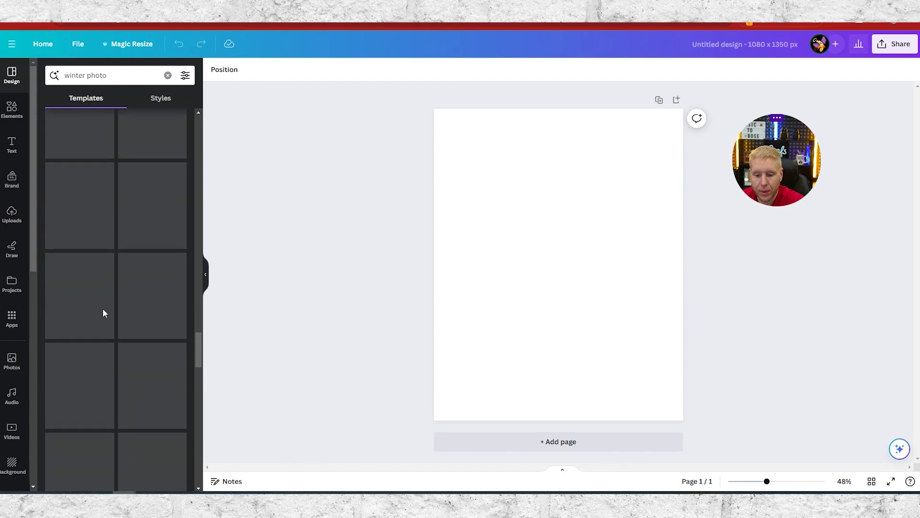
pyautogui.scroll(-1, 76, 352)
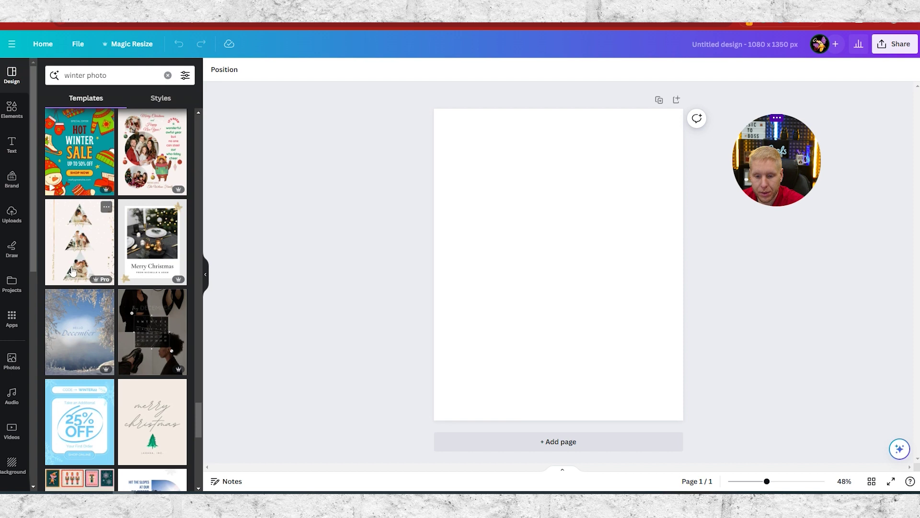
pyautogui.click(156, 242)
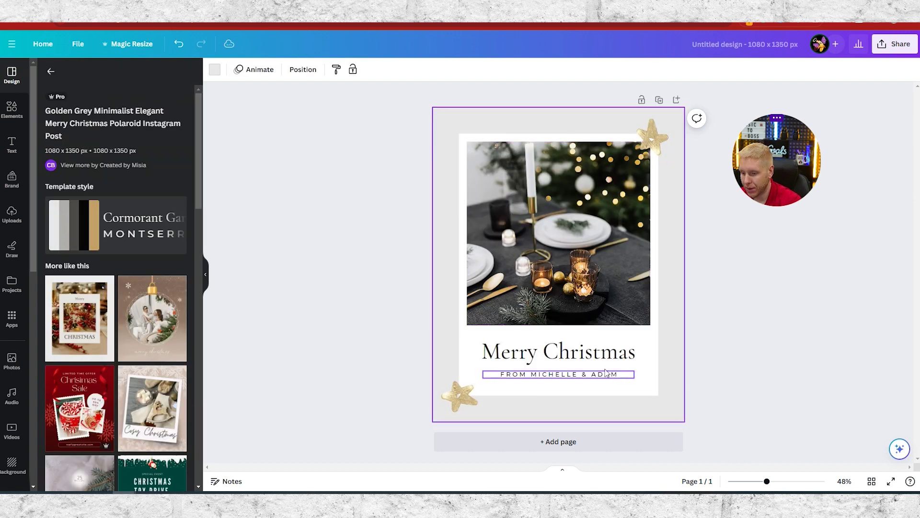
pyautogui.click(557, 232)
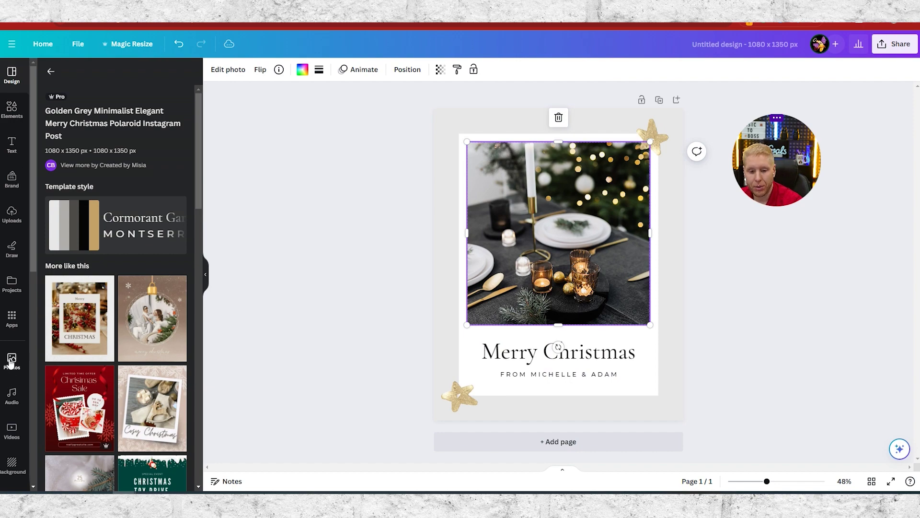
# - Swap the festive table photo for the uploaded kitchen image and shift it within the crop
pyautogui.click(11, 214)
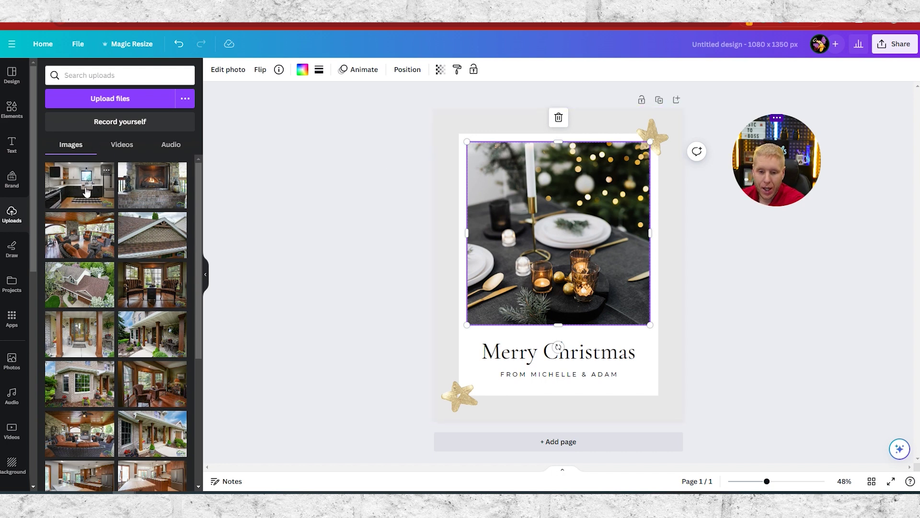
pyautogui.moveTo(80, 189); pyautogui.dragTo(567, 213)
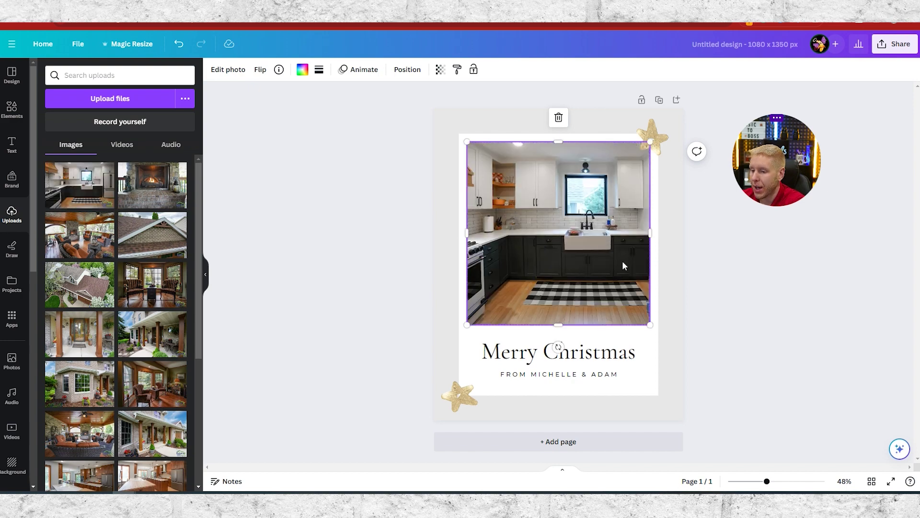
pyautogui.doubleClick(623, 266)
pyautogui.moveTo(582, 243)
pyautogui.mouseDown()
pyautogui.moveTo(497, 239)
pyautogui.moveTo(566, 243)
pyautogui.mouseUp()
pyautogui.click(835, 380)
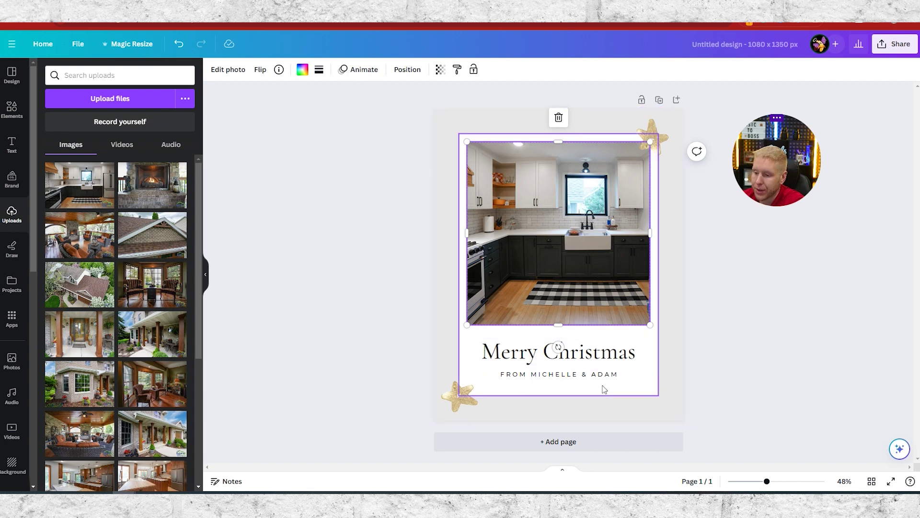
# - Delete the Merry Christmas heading and the subtitle line beneath it
pyautogui.click(589, 362)
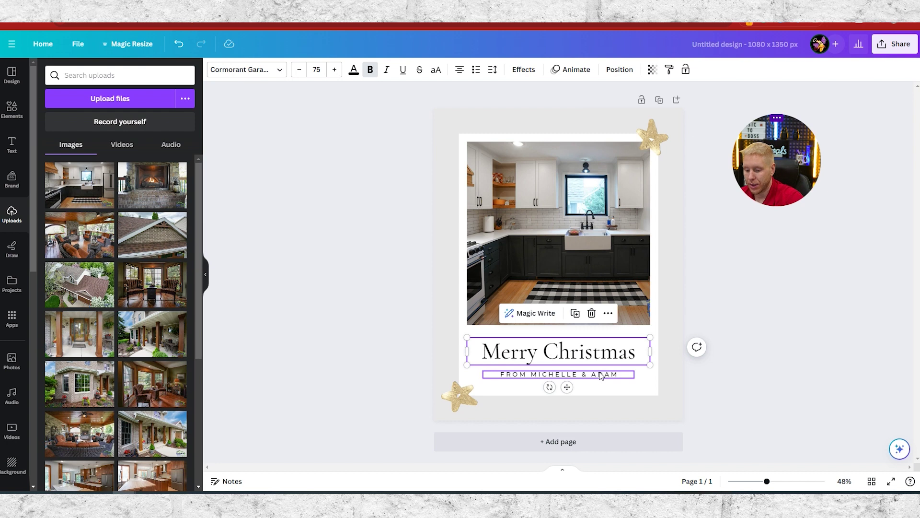
pyautogui.press('Delete')
pyautogui.click(608, 376)
pyautogui.press('Delete')
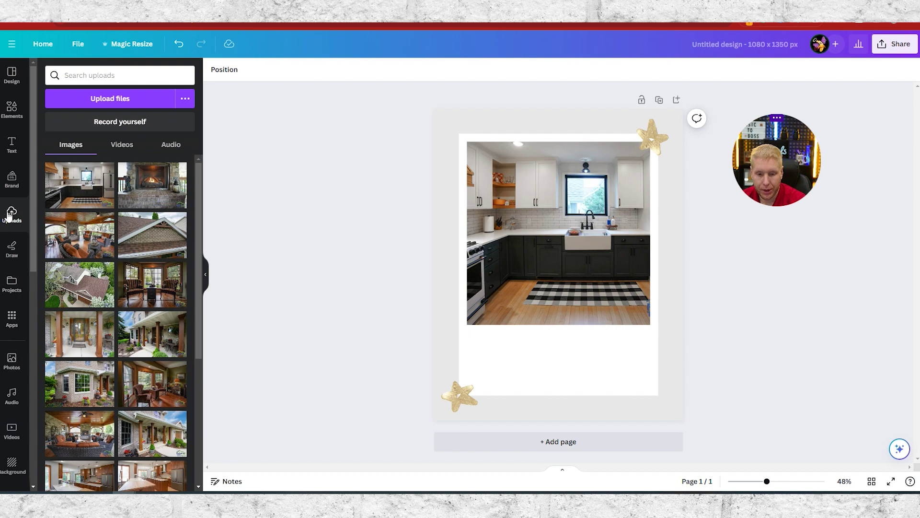
# - Add the Finding Time logo from Uploads, shrink it, and place it bottom-right
pyautogui.scroll(-10, 106, 263)
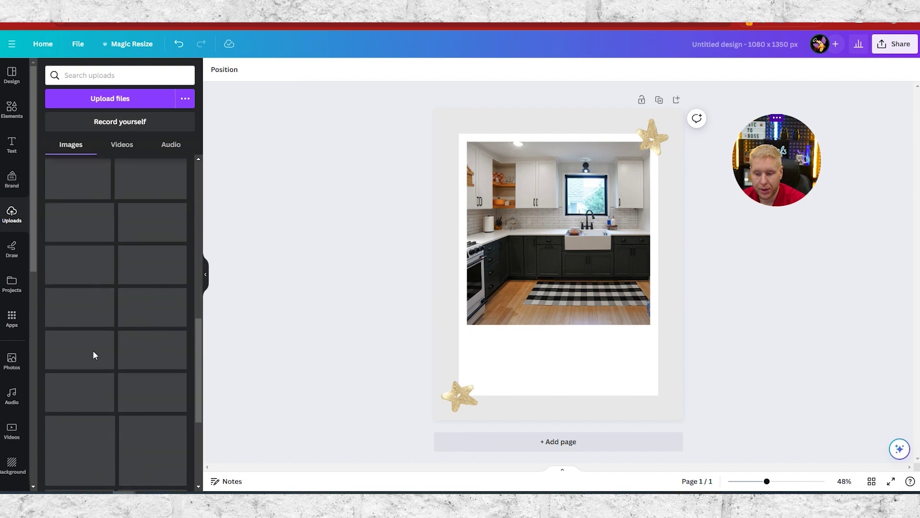
pyautogui.scroll(-4, 105, 360)
pyautogui.scroll(6, 105, 359)
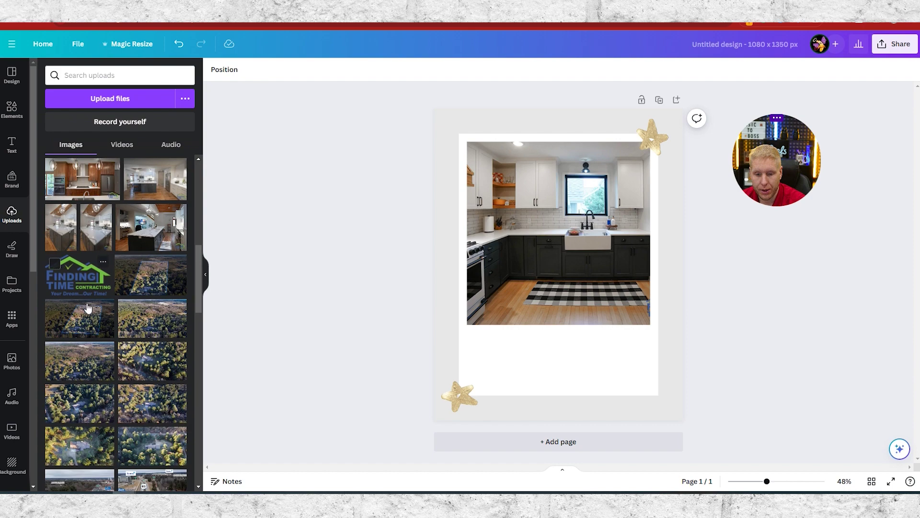
pyautogui.click(77, 276)
pyautogui.moveTo(550, 233); pyautogui.dragTo(559, 334)
pyautogui.moveTo(479, 316); pyautogui.dragTo(634, 366)
pyautogui.click(762, 370)
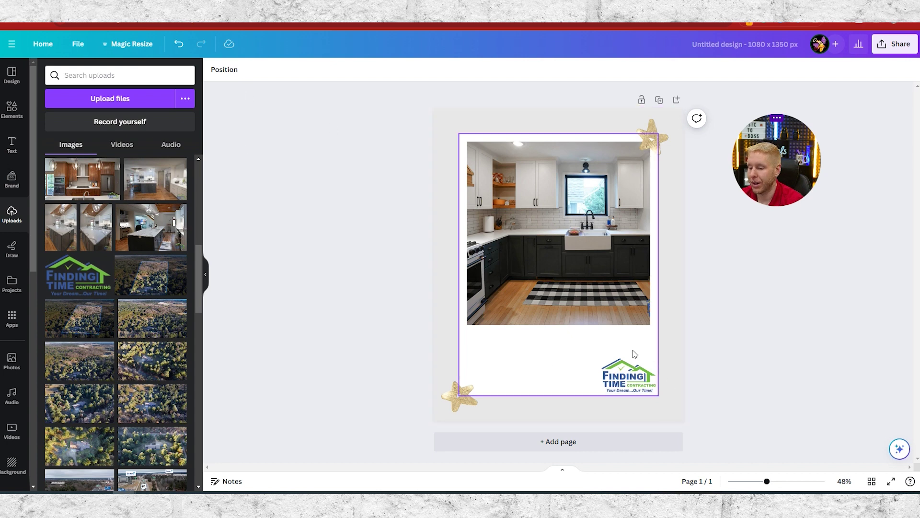
pyautogui.moveTo(637, 371); pyautogui.dragTo(634, 368)
pyautogui.click(692, 368)
# - Nudge the gold star at the bottom-left slightly
pyautogui.click(458, 401)
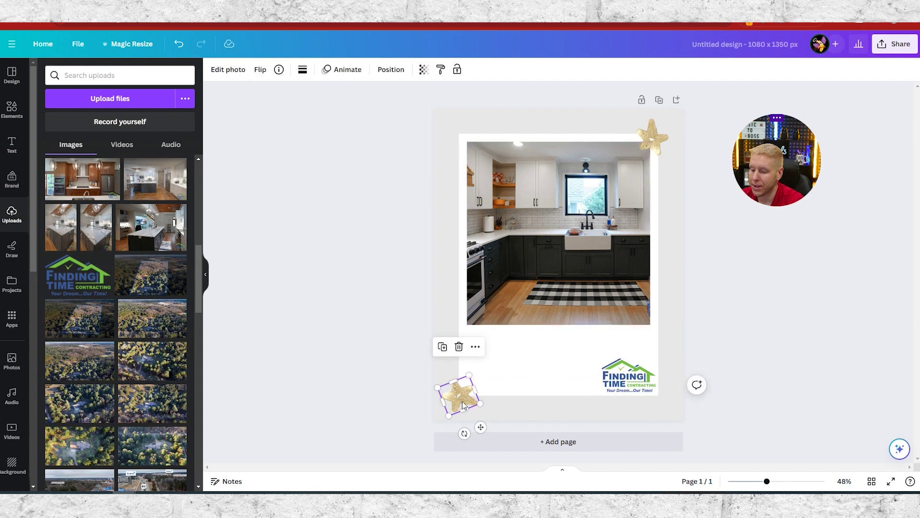
pyautogui.moveTo(458, 401)
pyautogui.mouseDown()
pyautogui.moveTo(405, 399)
pyautogui.moveTo(476, 401)
pyautogui.moveTo(459, 402)
pyautogui.mouseUp()
pyautogui.click(779, 367)
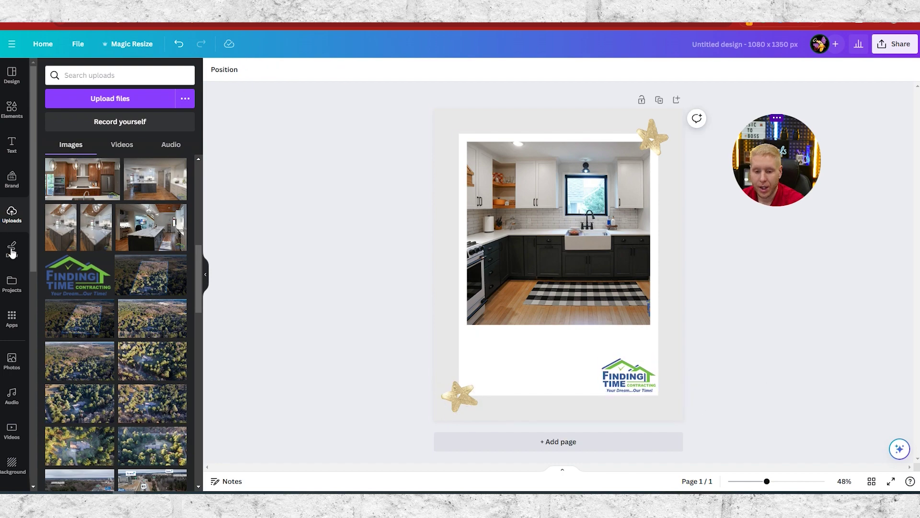
# - Search the Text panel fonts for 'script' to find Kaushan Script
pyautogui.scroll(10, 61, 182)
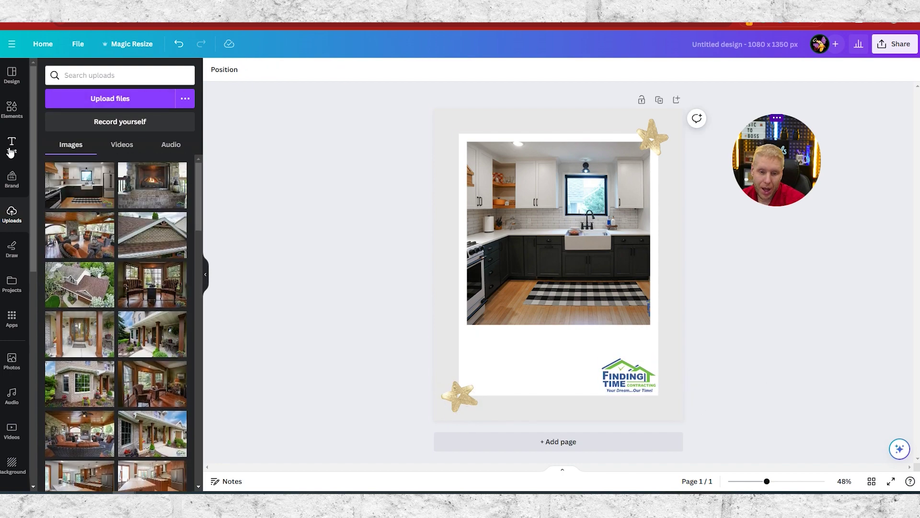
pyautogui.click(10, 151)
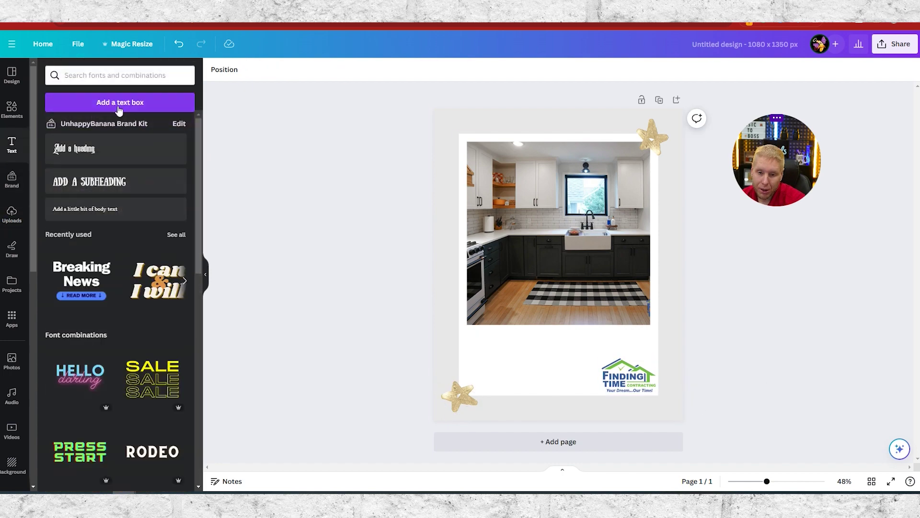
pyautogui.click(106, 75)
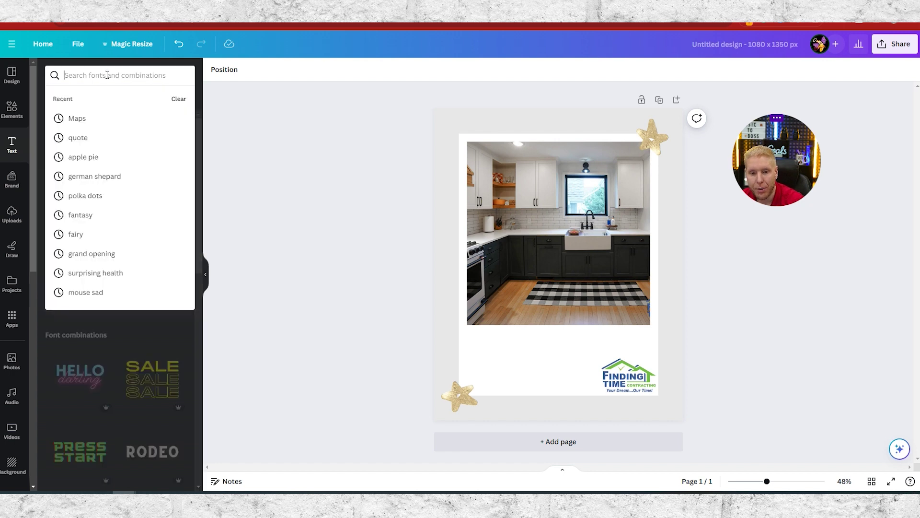
pyautogui.write('sc')
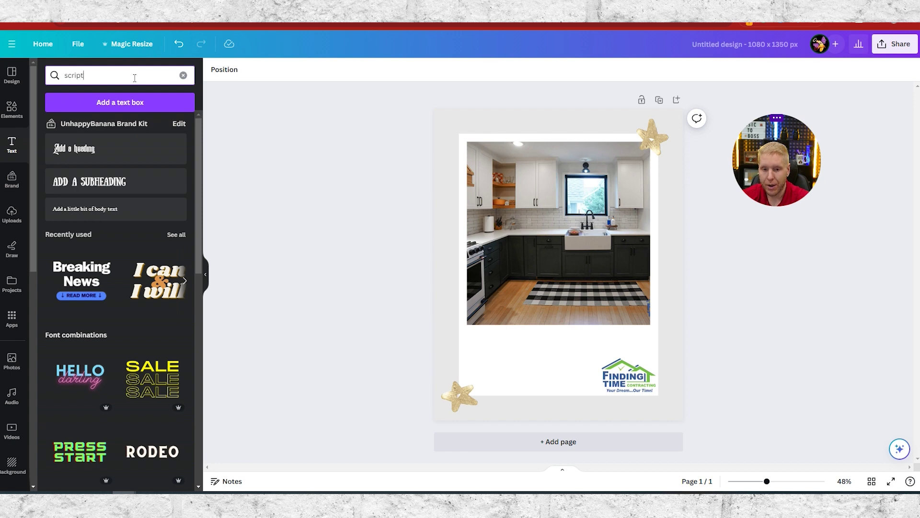
pyautogui.write('ript')
pyautogui.press('Return')
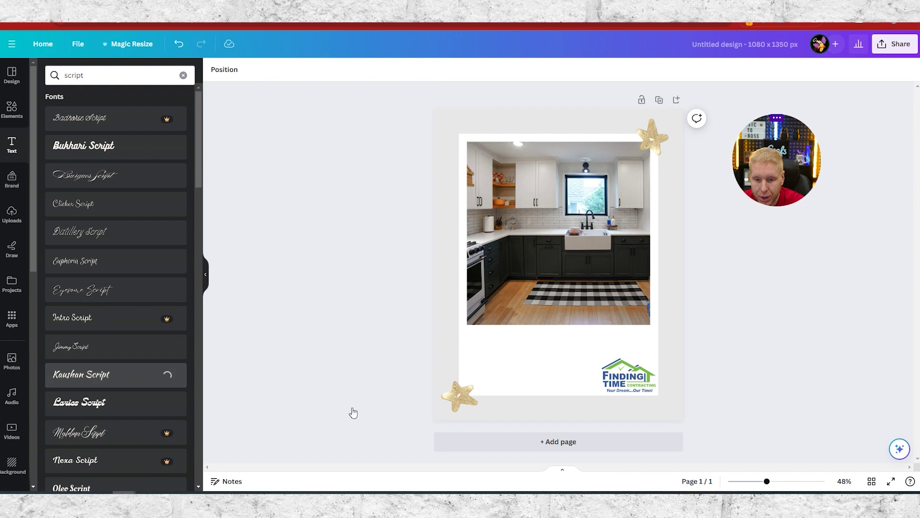
# - Position the Kaushan Script text below the photo and replace it with 'Thank you!'
pyautogui.moveTo(569, 289); pyautogui.dragTo(464, 324)
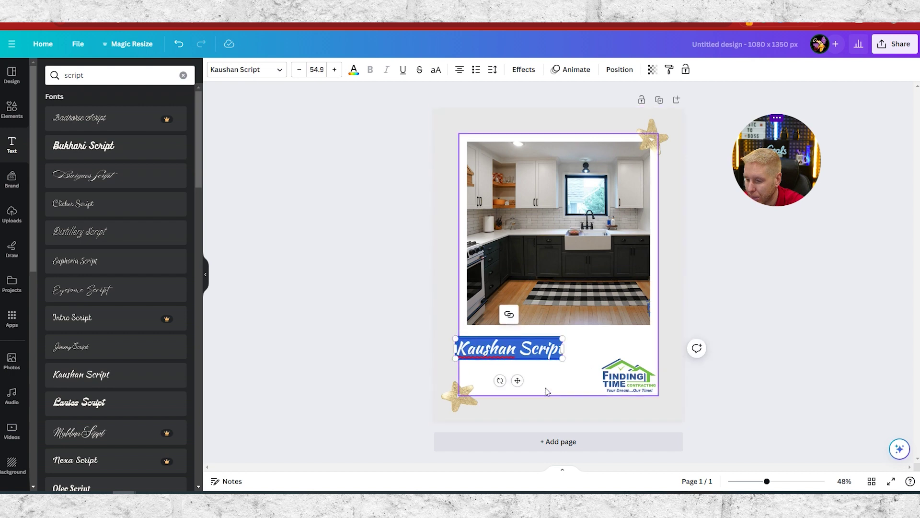
pyautogui.moveTo(517, 380); pyautogui.dragTo(553, 385)
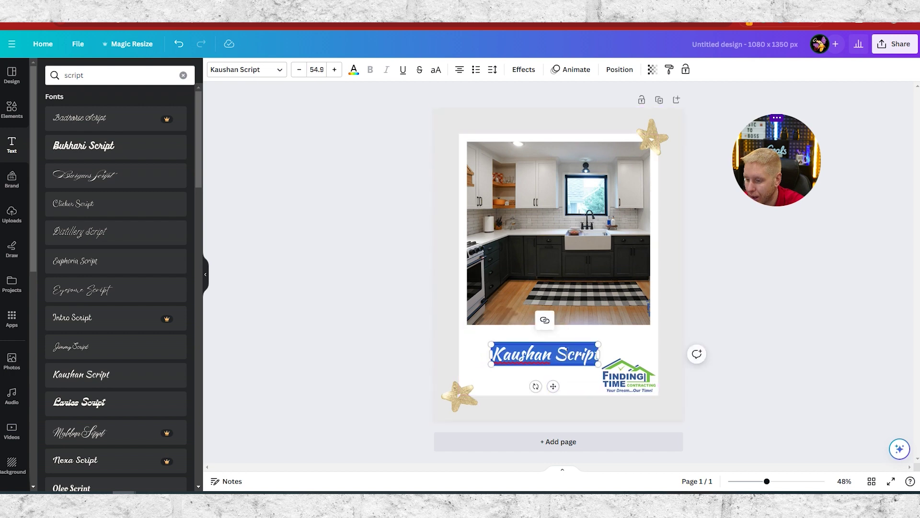
pyautogui.hotkey('ctrl', 'a')
pyautogui.press('BackSpace')
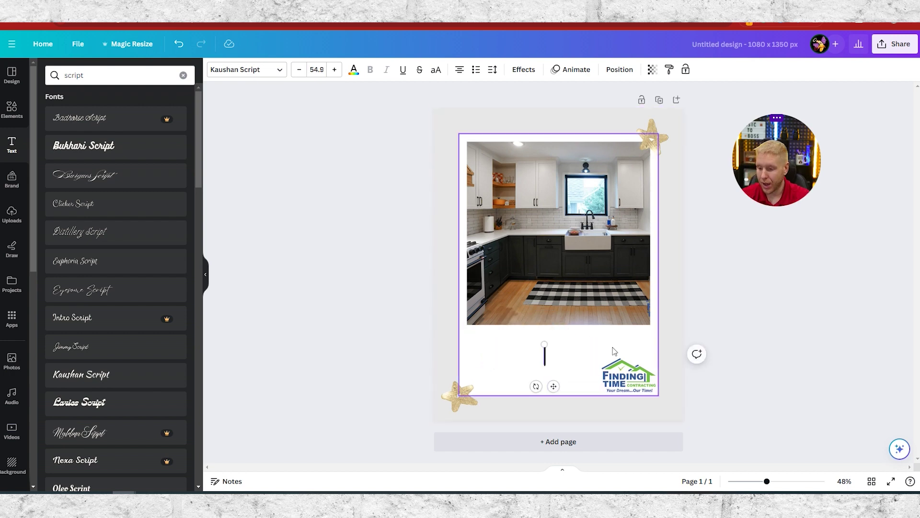
pyautogui.write('Than')
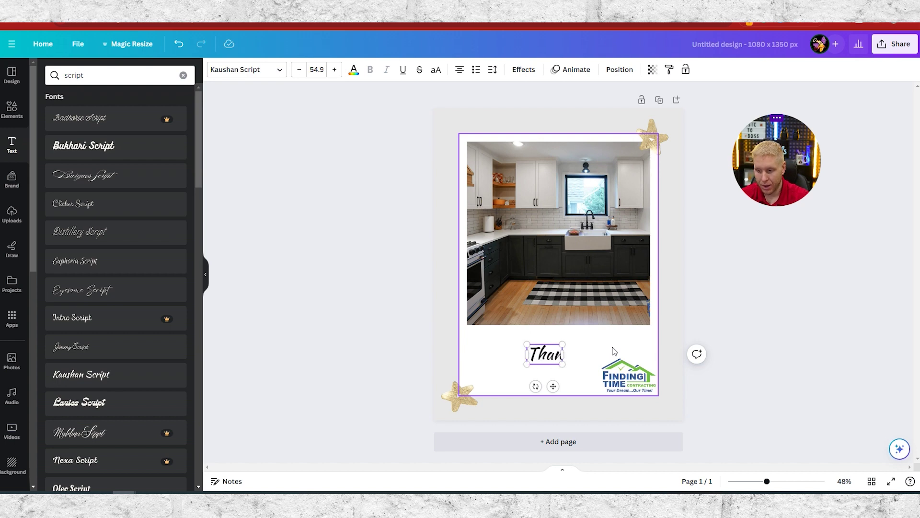
pyautogui.press('BackSpace')
pyautogui.write('nk')
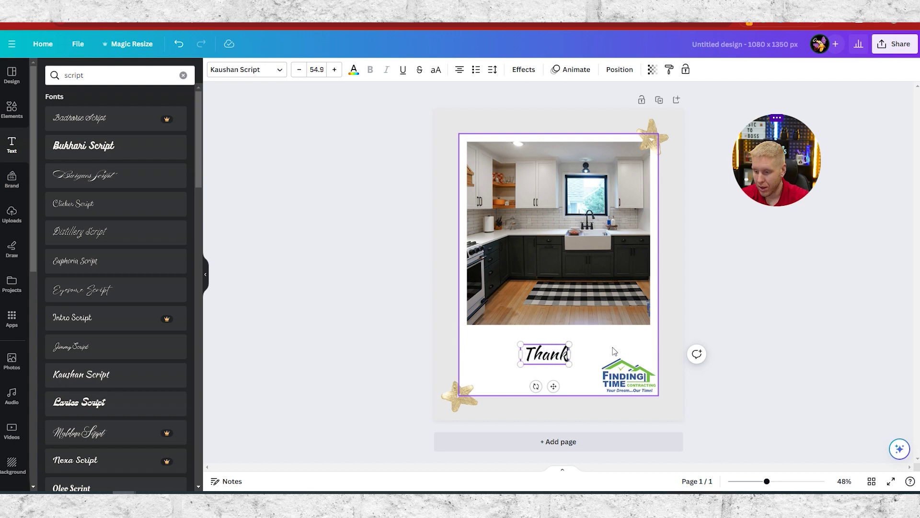
pyautogui.write(' you!')
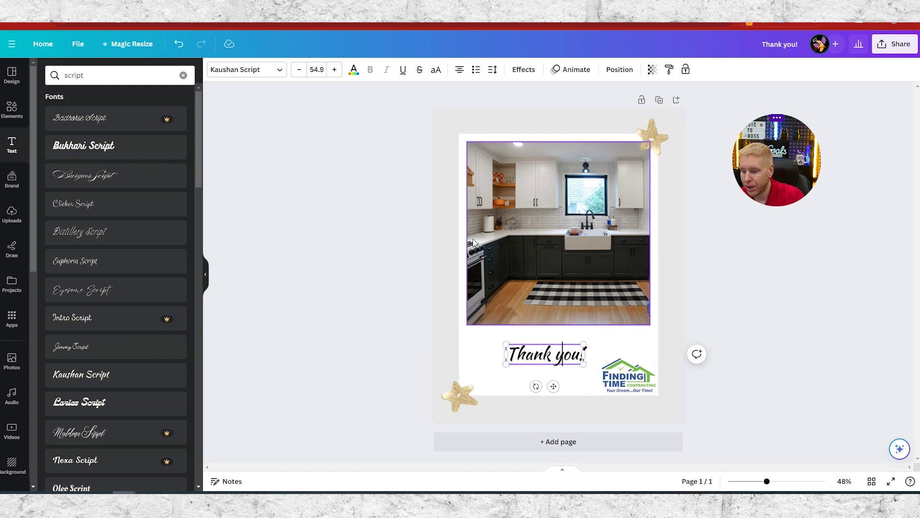
# - Apply a dark grey text colour to the whole 'Thank you!' caption
pyautogui.click(354, 70)
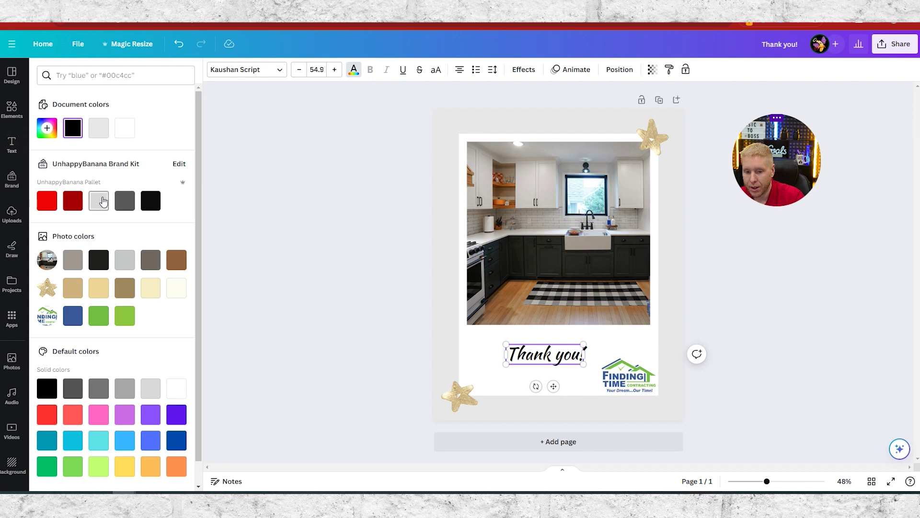
pyautogui.click(125, 200)
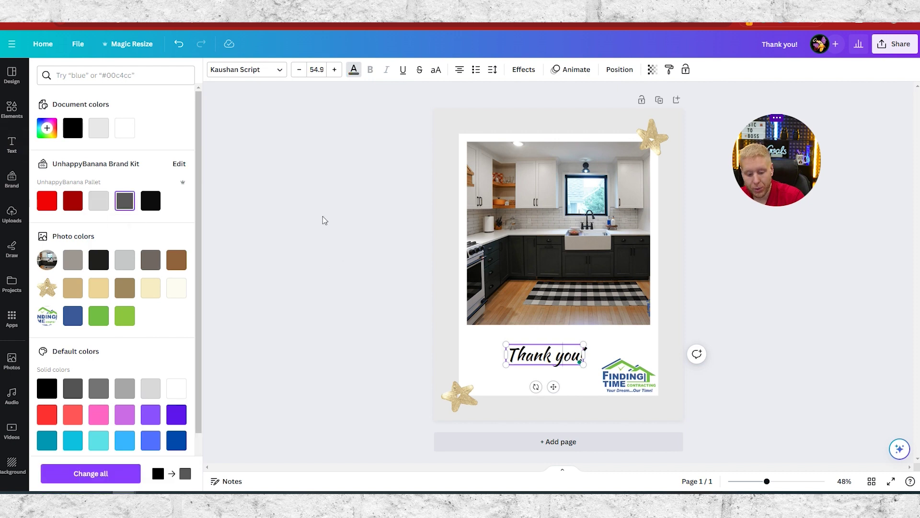
pyautogui.click(556, 356)
pyautogui.hotkey('ctrl', 'a')
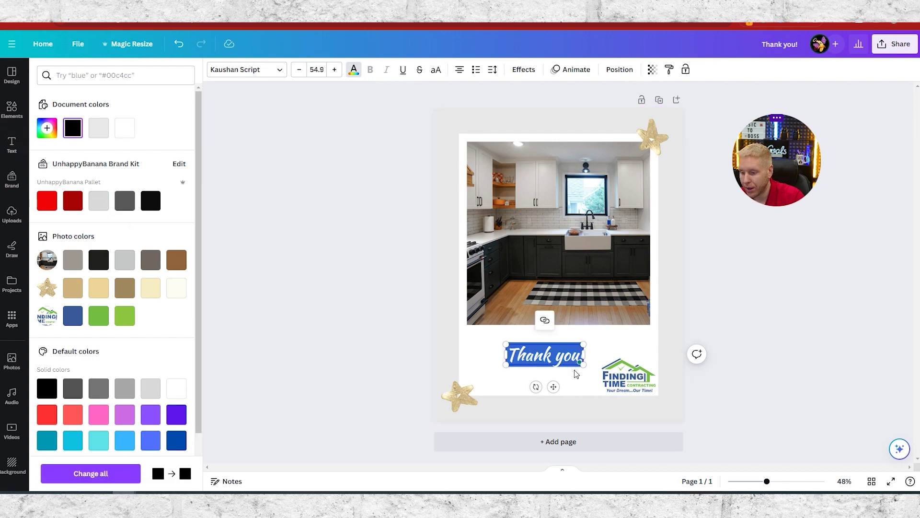
pyautogui.click(125, 201)
pyautogui.click(374, 304)
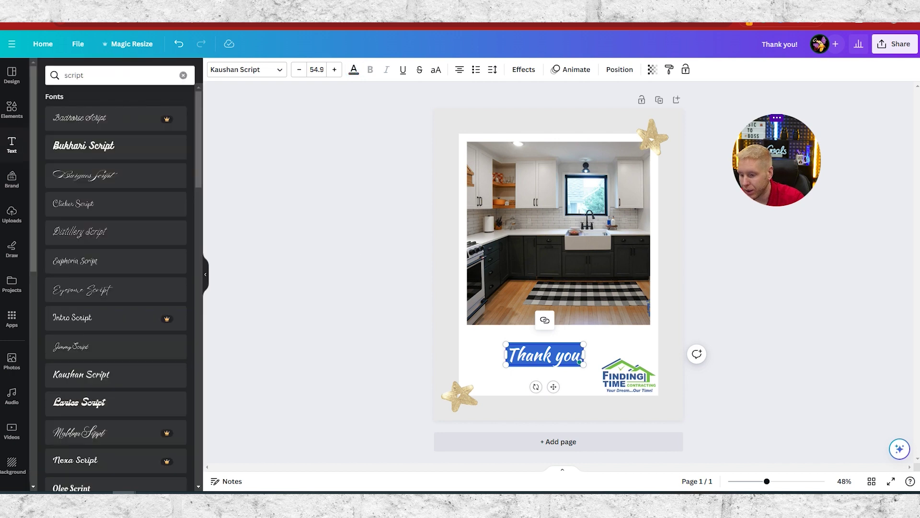
pyautogui.click(381, 280)
pyautogui.click(550, 357)
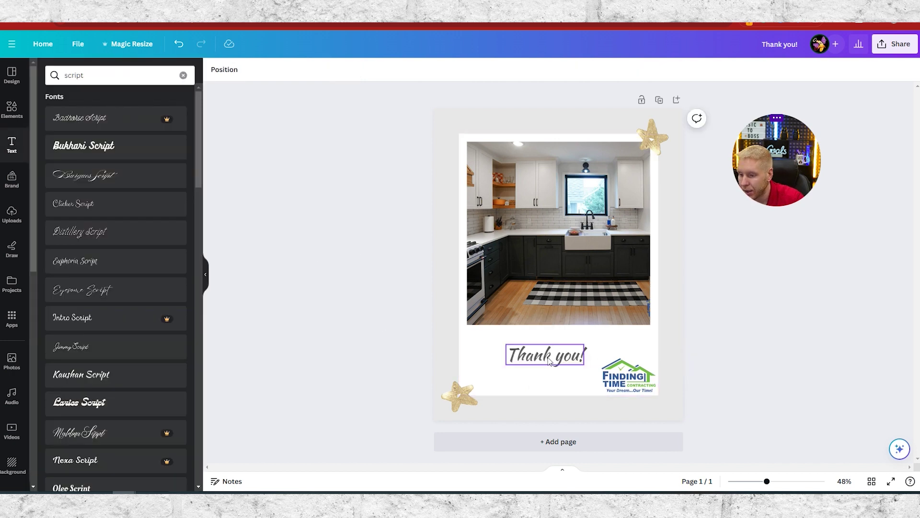
pyautogui.click(550, 359)
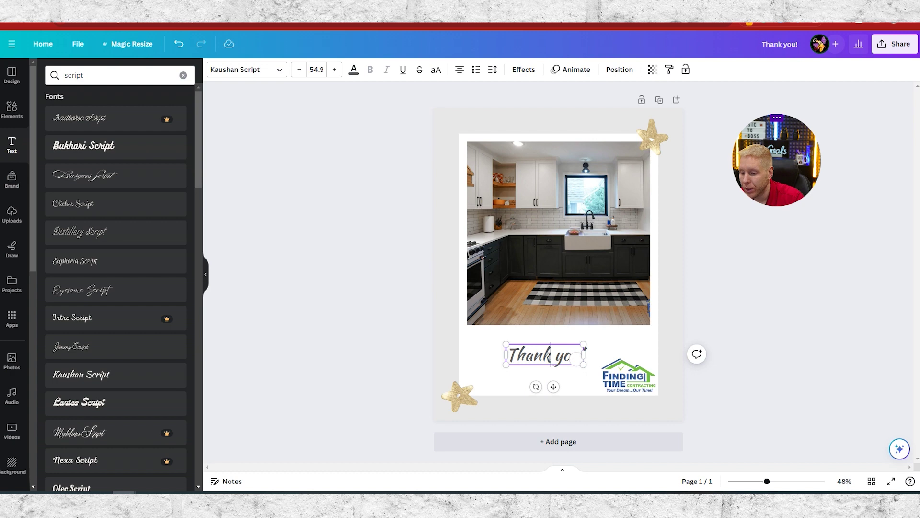
pyautogui.hotkey('ctrl', 'a')
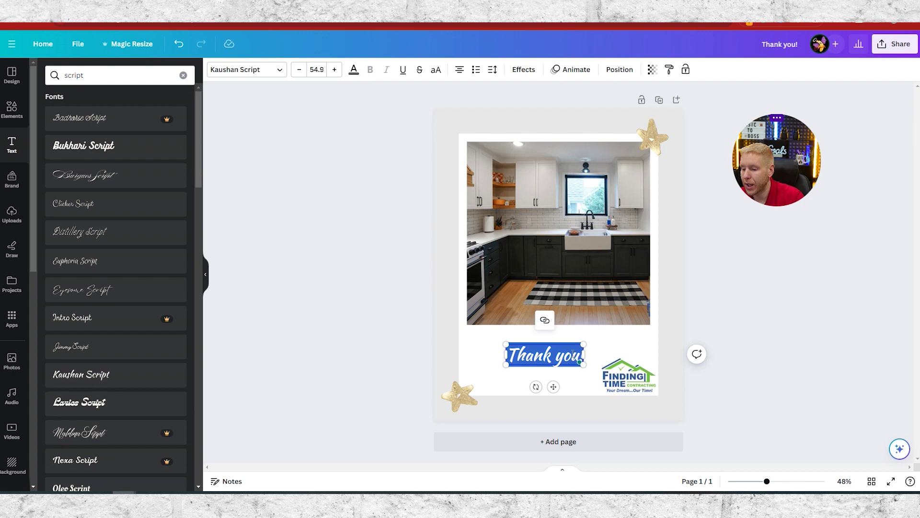
# - Eyedrop #444444 from the photo for the caption, enlarge it to 76.8, and move it up
pyautogui.click(354, 71)
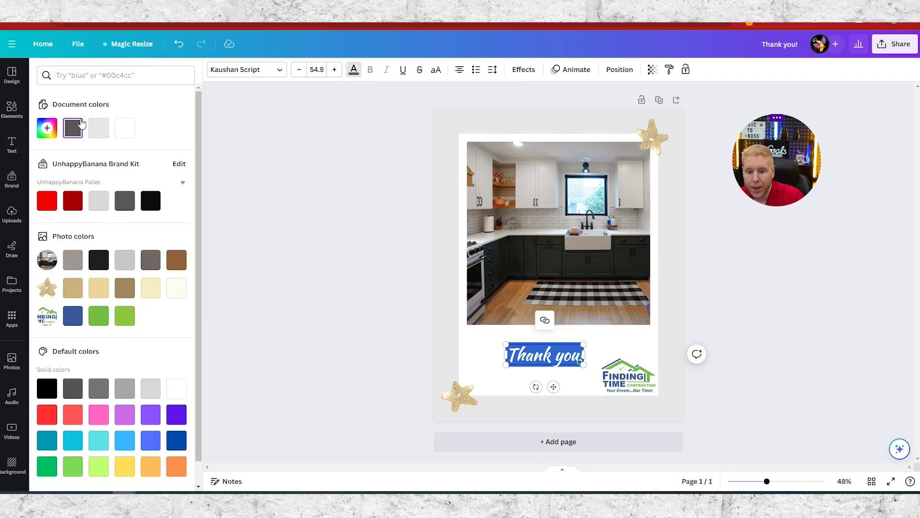
pyautogui.click(47, 129)
pyautogui.click(170, 226)
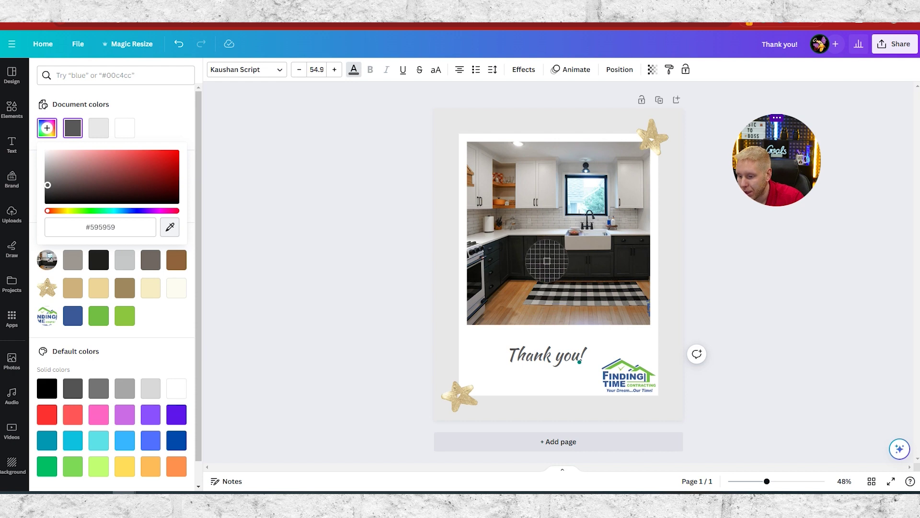
pyautogui.click(547, 260)
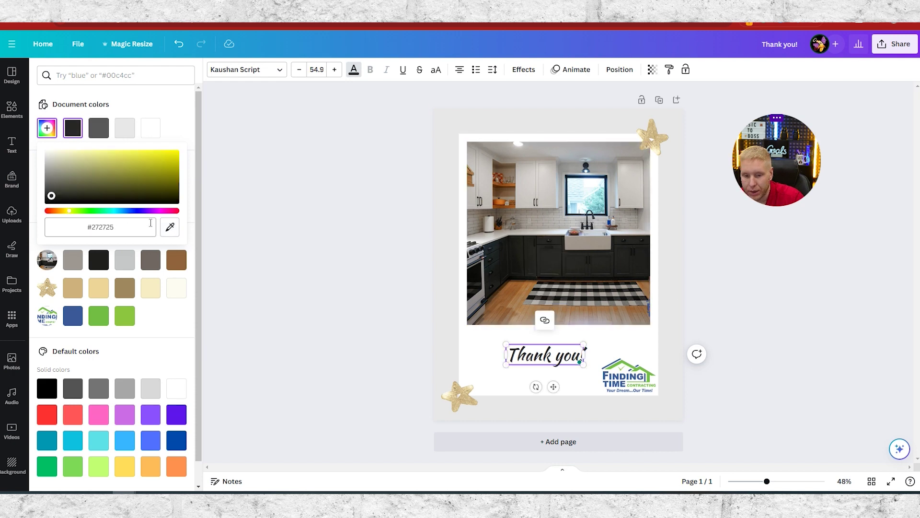
pyautogui.click(170, 227)
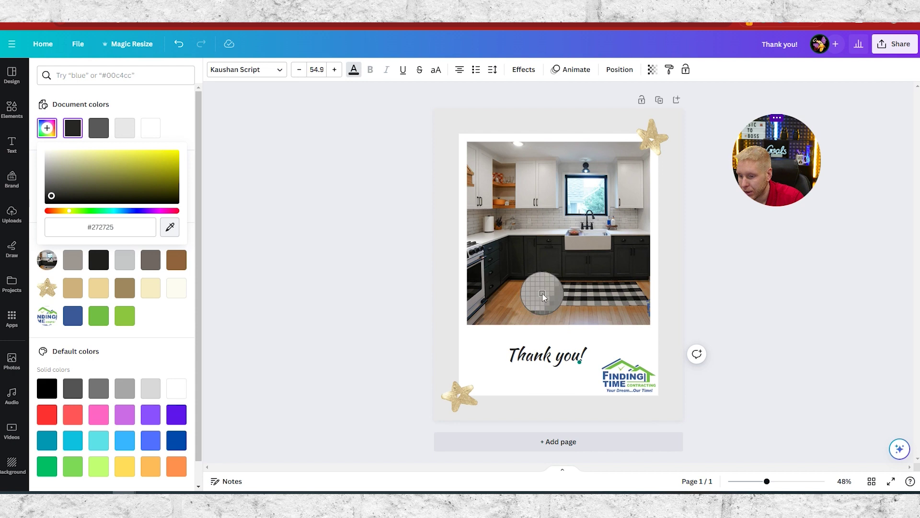
pyautogui.click(542, 293)
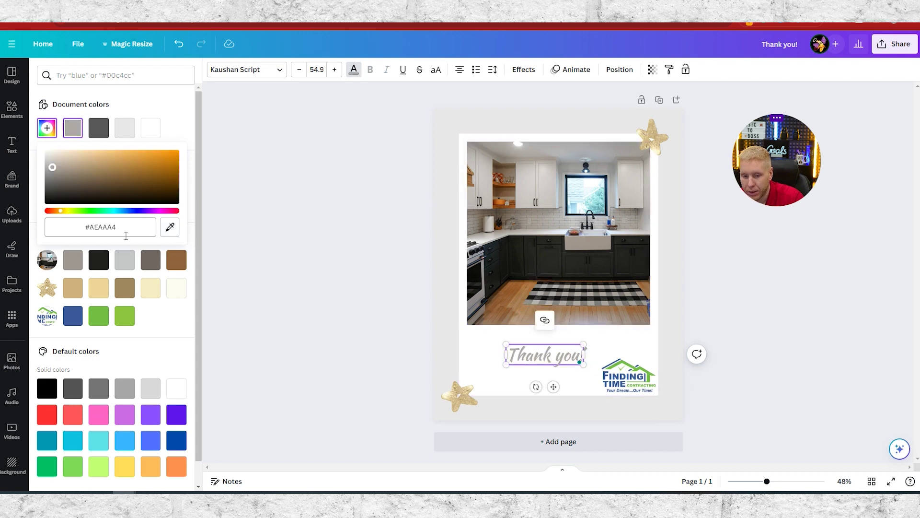
pyautogui.click(170, 226)
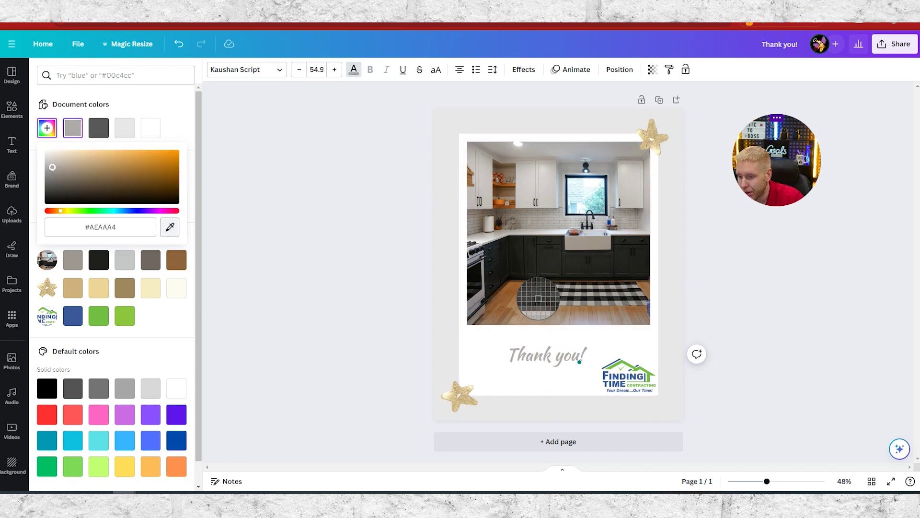
pyautogui.click(537, 299)
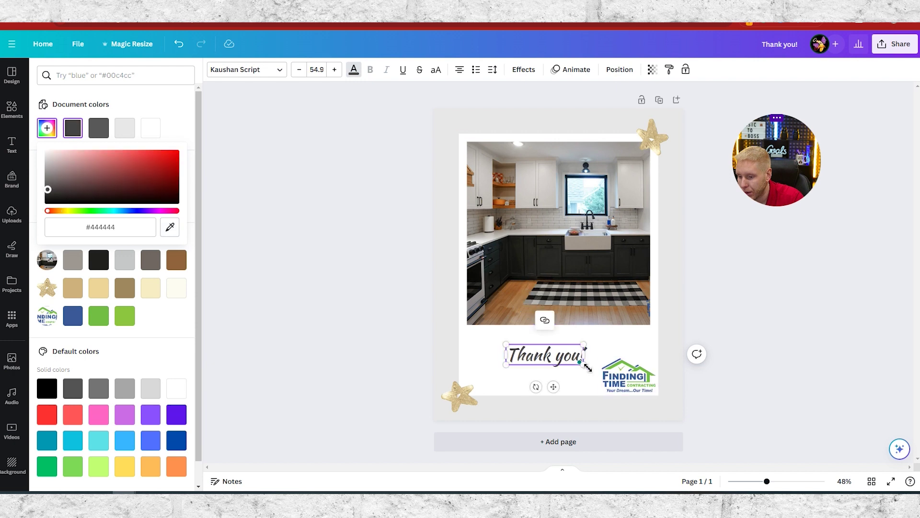
pyautogui.moveTo(584, 364); pyautogui.dragTo(615, 372)
pyautogui.moveTo(569, 394)
pyautogui.mouseDown()
pyautogui.moveTo(580, 379)
pyautogui.moveTo(567, 380)
pyautogui.mouseUp()
# - Shrink 'Thank you!' to size 59.4 and centre it horizontally under the kitchen photo
pyautogui.click(797, 329)
pyautogui.click(581, 355)
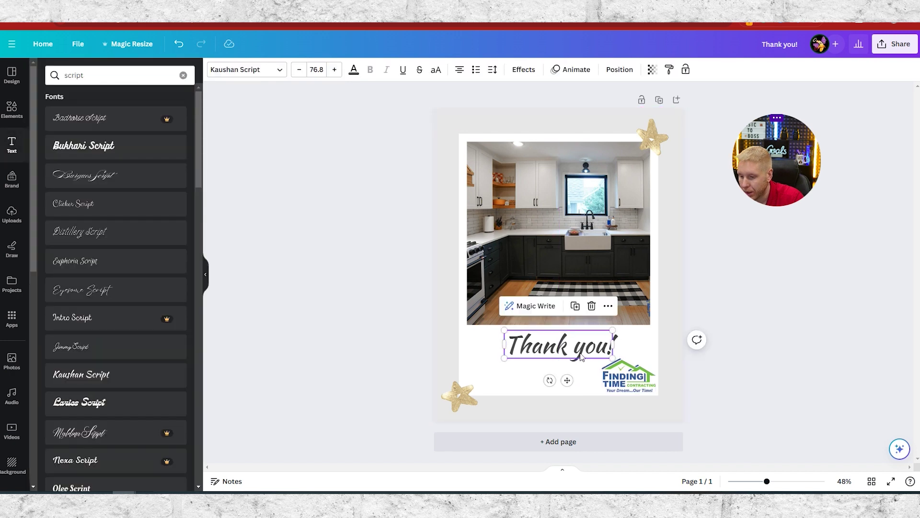
pyautogui.moveTo(614, 333); pyautogui.dragTo(588, 337)
pyautogui.moveTo(555, 379); pyautogui.dragTo(611, 365)
pyautogui.click(651, 375)
pyautogui.click(743, 335)
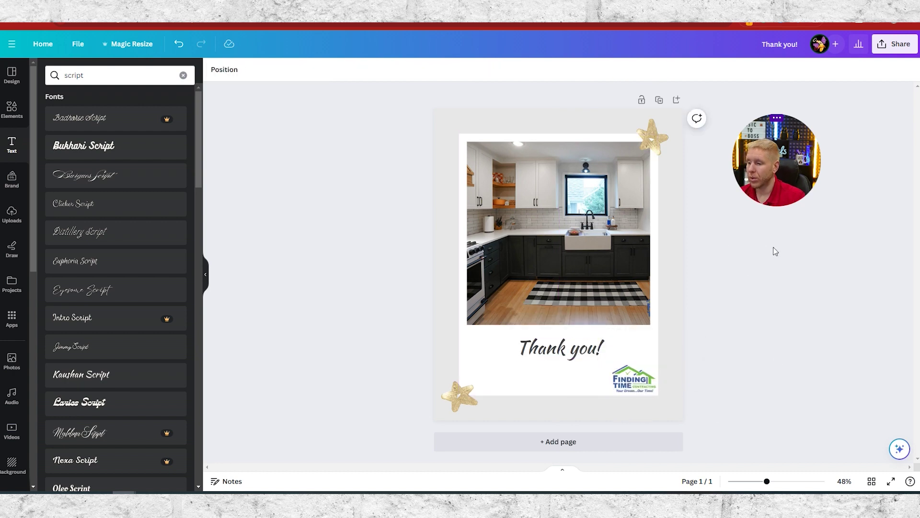
# - Download the card through Share > Download as a PNG and close the confirmation
pyautogui.click(894, 43)
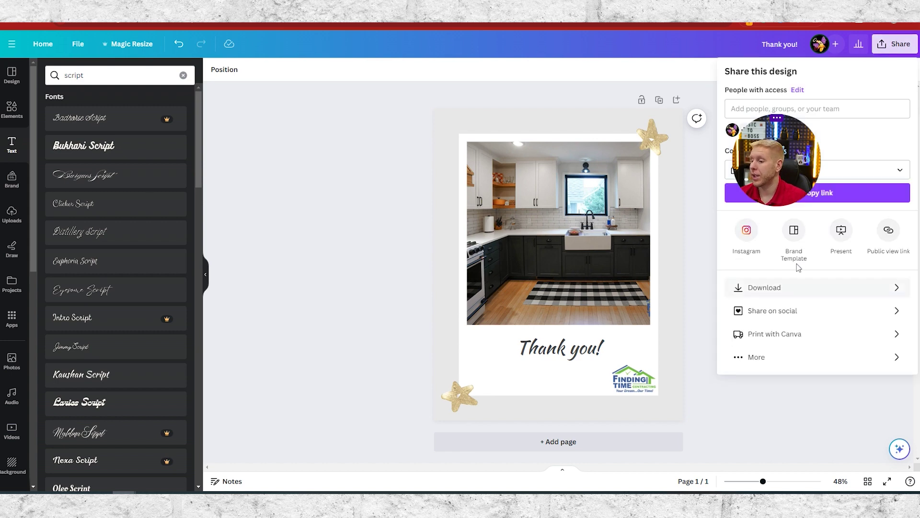
pyautogui.click(762, 287)
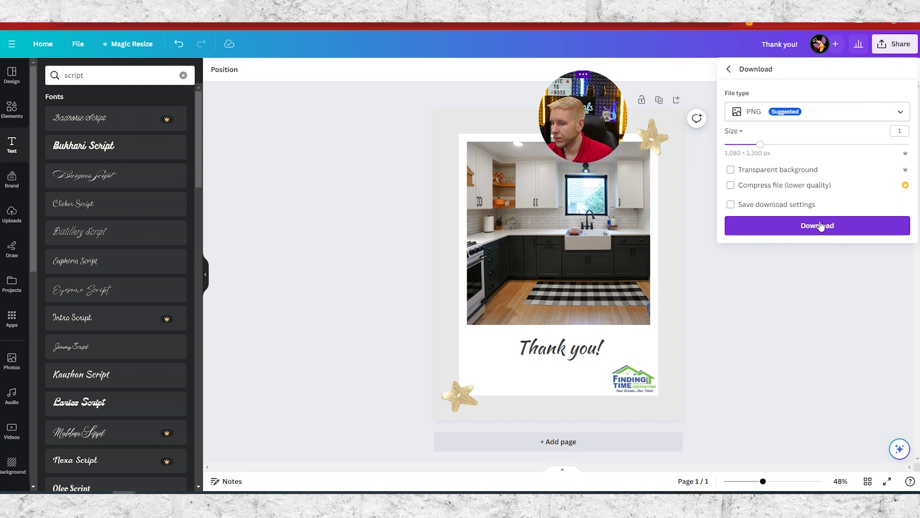
pyautogui.click(824, 228)
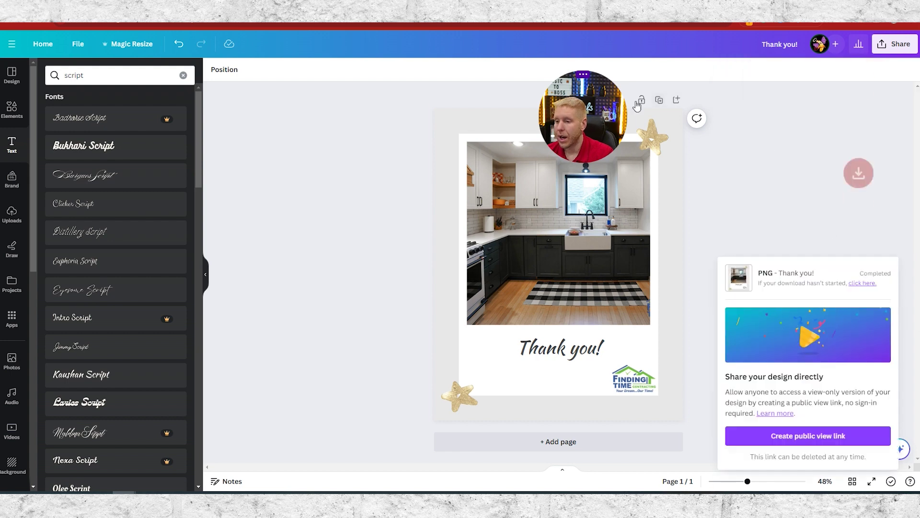
pyautogui.moveTo(580, 128); pyautogui.dragTo(754, 155)
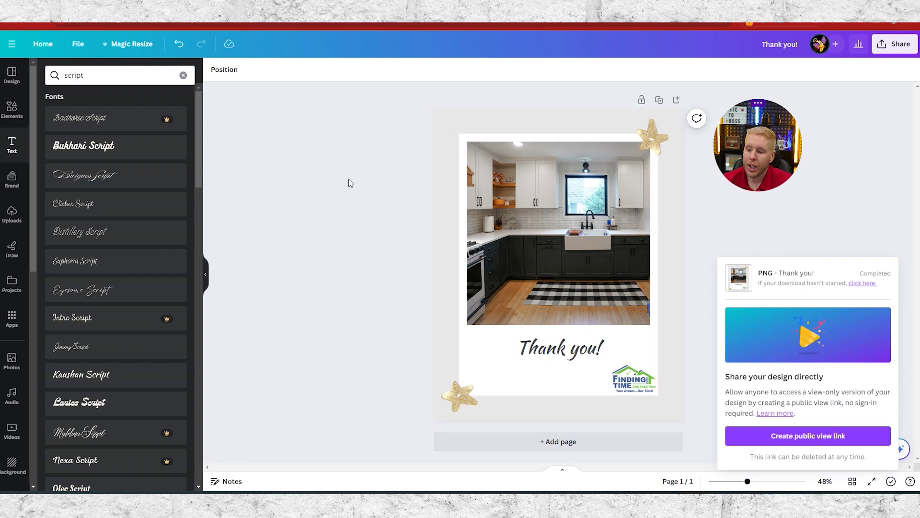
pyautogui.click(863, 186)
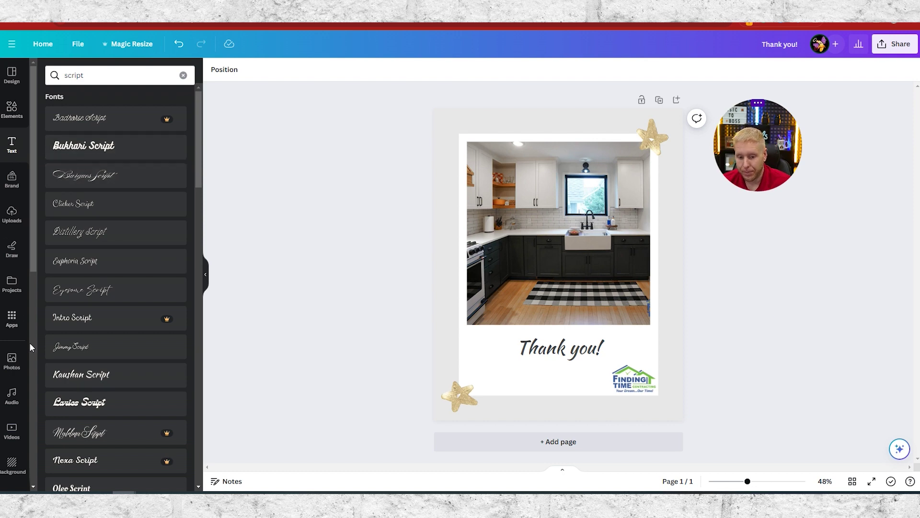
# - Add the pink glitter graphic from Elements and shrink it at the card's top-left
pyautogui.click(11, 109)
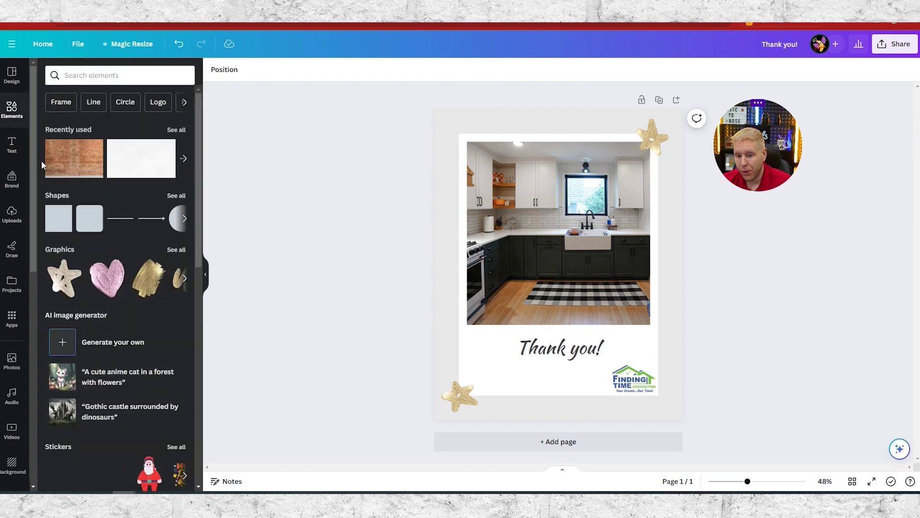
pyautogui.click(463, 405)
pyautogui.press('Escape')
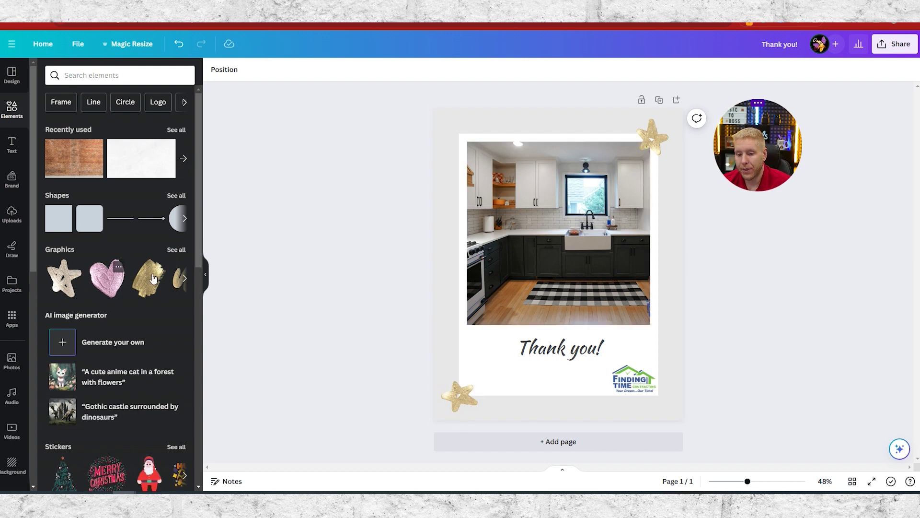
pyautogui.click(185, 279)
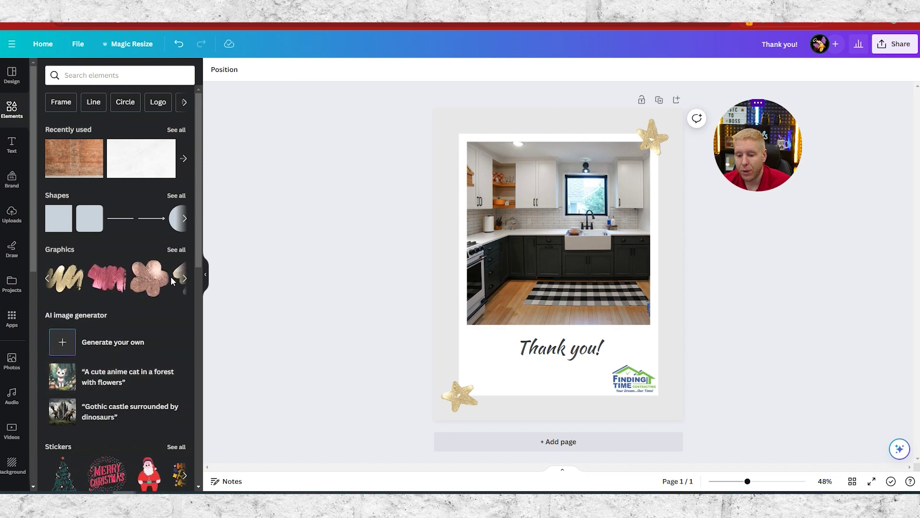
pyautogui.moveTo(109, 283); pyautogui.dragTo(325, 249)
pyautogui.moveTo(116, 291); pyautogui.dragTo(462, 350)
pyautogui.moveTo(562, 376); pyautogui.dragTo(452, 130)
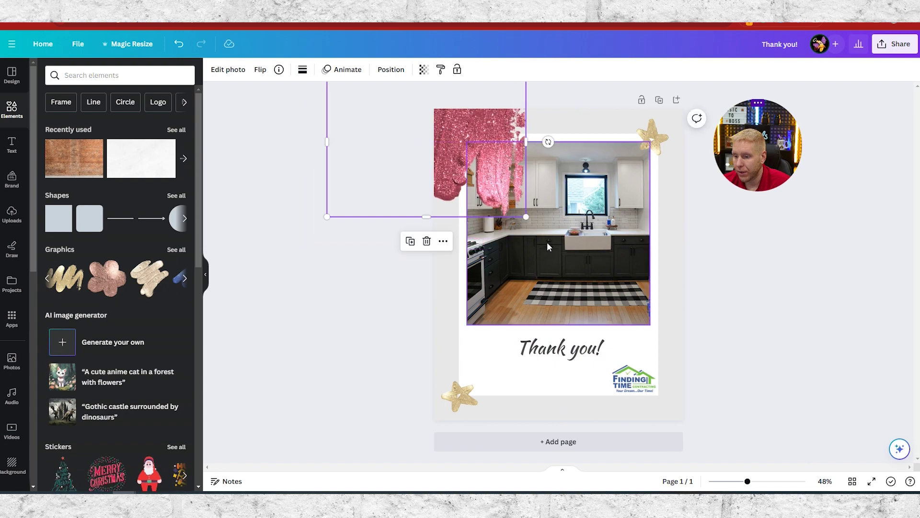
pyautogui.moveTo(526, 216); pyautogui.dragTo(430, 118)
pyautogui.click(419, 116)
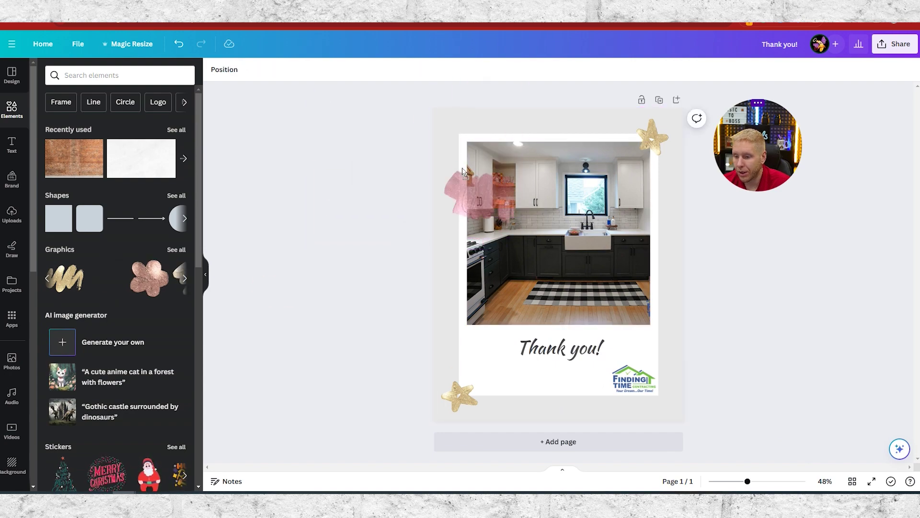
# - Try another pink glitter copy, undoing its photo fill and deleting its page-background fill
pyautogui.moveTo(112, 278); pyautogui.dragTo(486, 184)
pyautogui.hotkey('ctrl', 'z')
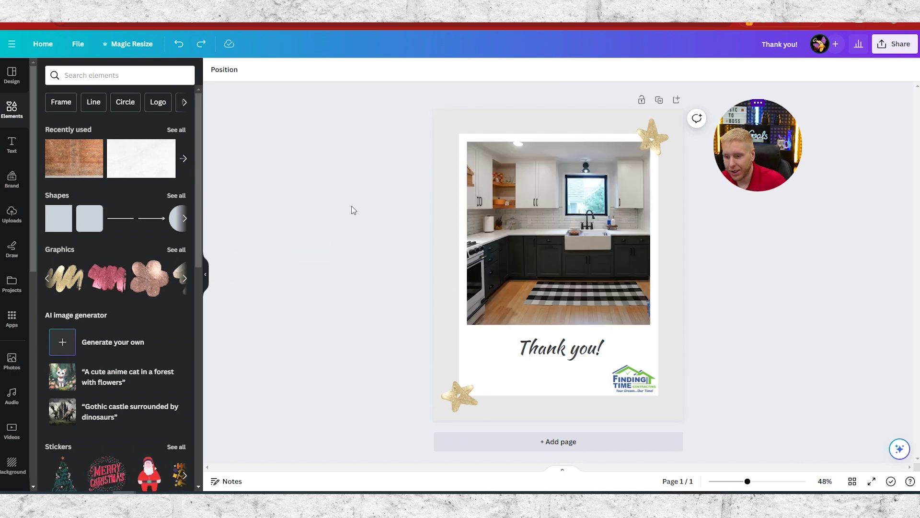
pyautogui.moveTo(116, 275); pyautogui.dragTo(551, 184)
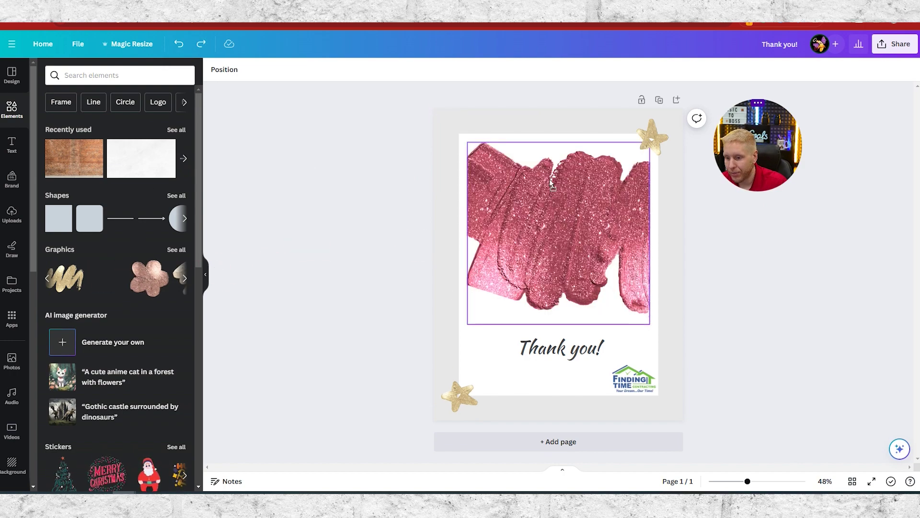
pyautogui.moveTo(465, 194); pyautogui.dragTo(666, 238)
pyautogui.moveTo(684, 112); pyautogui.dragTo(467, 346)
pyautogui.press('Delete')
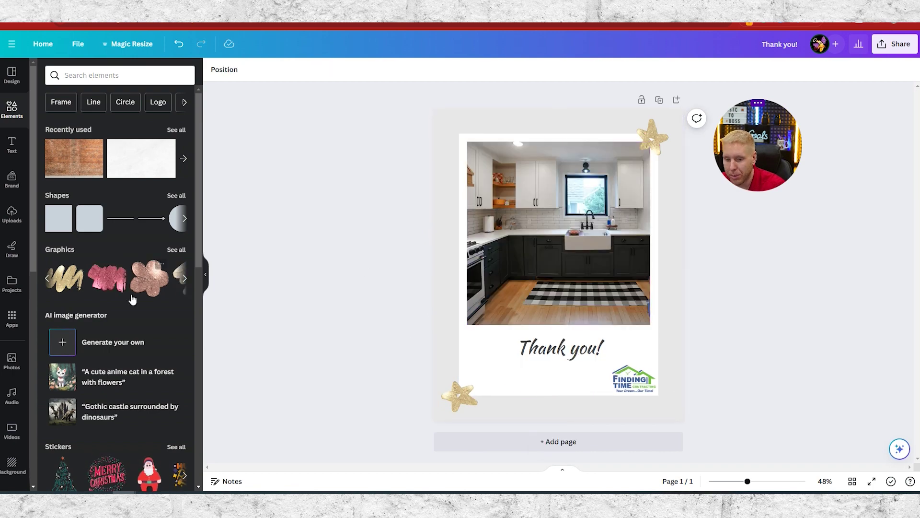
# - Re-add the glitter, shrink it, place it top-left, and tilt it about 45°
pyautogui.moveTo(107, 284); pyautogui.dragTo(477, 328)
pyautogui.moveTo(544, 369); pyautogui.dragTo(518, 144)
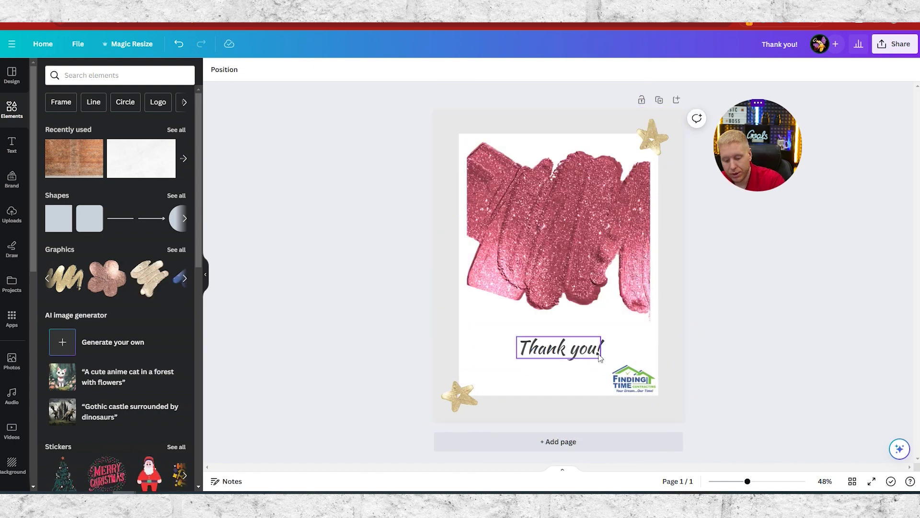
pyautogui.hotkey('ctrl', 'z')
pyautogui.moveTo(558, 342)
pyautogui.mouseDown()
pyautogui.moveTo(538, 302)
pyautogui.moveTo(543, 335)
pyautogui.mouseUp()
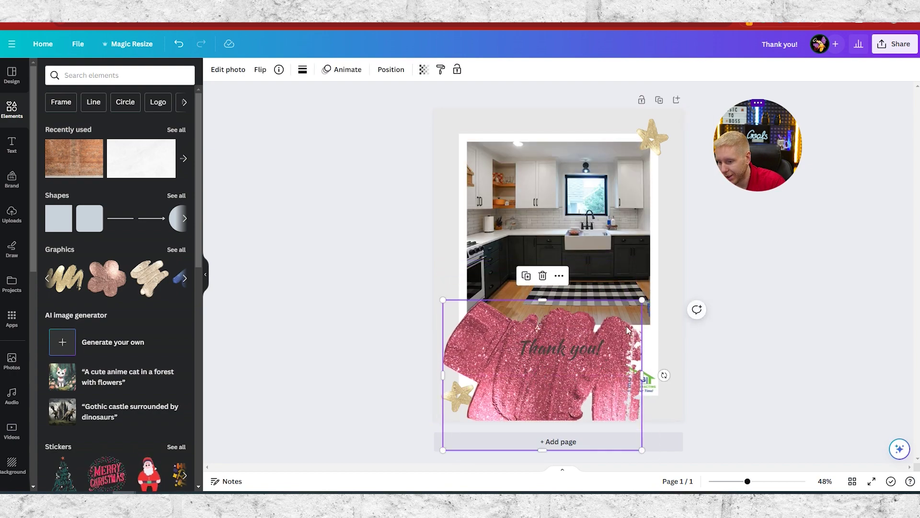
pyautogui.moveTo(643, 301); pyautogui.dragTo(540, 377)
pyautogui.moveTo(508, 407); pyautogui.dragTo(483, 124)
pyautogui.moveTo(451, 154); pyautogui.dragTo(475, 128)
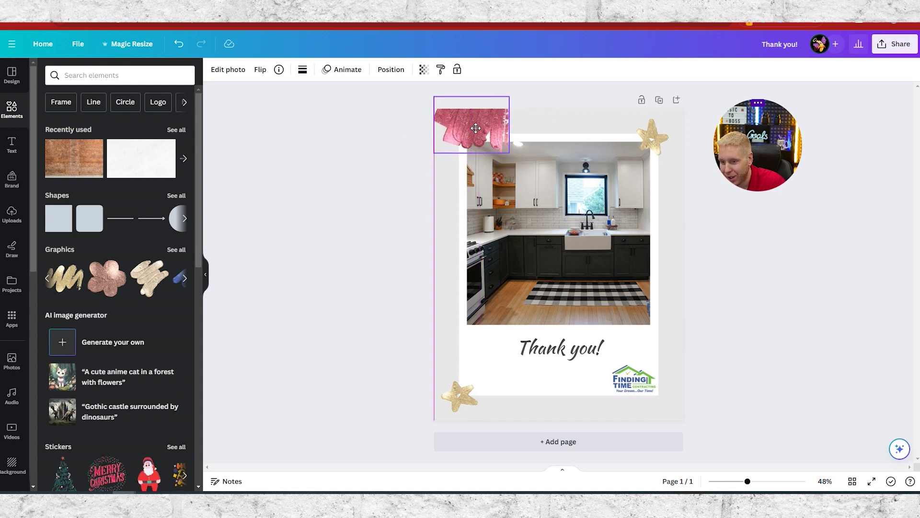
pyautogui.moveTo(508, 96); pyautogui.dragTo(464, 137)
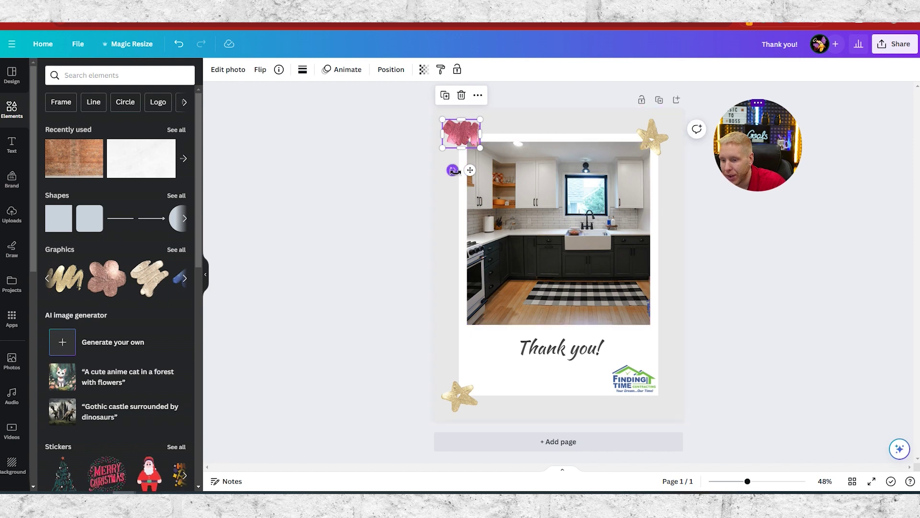
pyautogui.moveTo(452, 171); pyautogui.dragTo(480, 165)
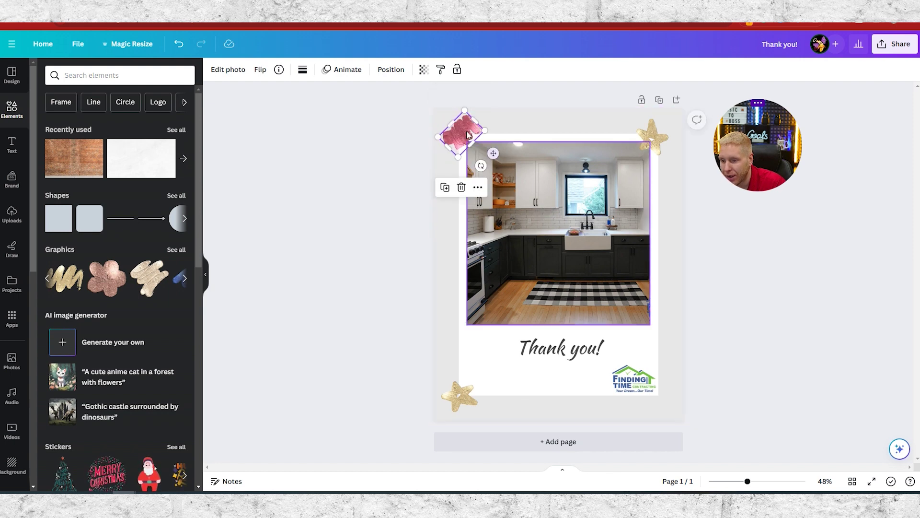
pyautogui.moveTo(459, 134); pyautogui.dragTo(455, 134)
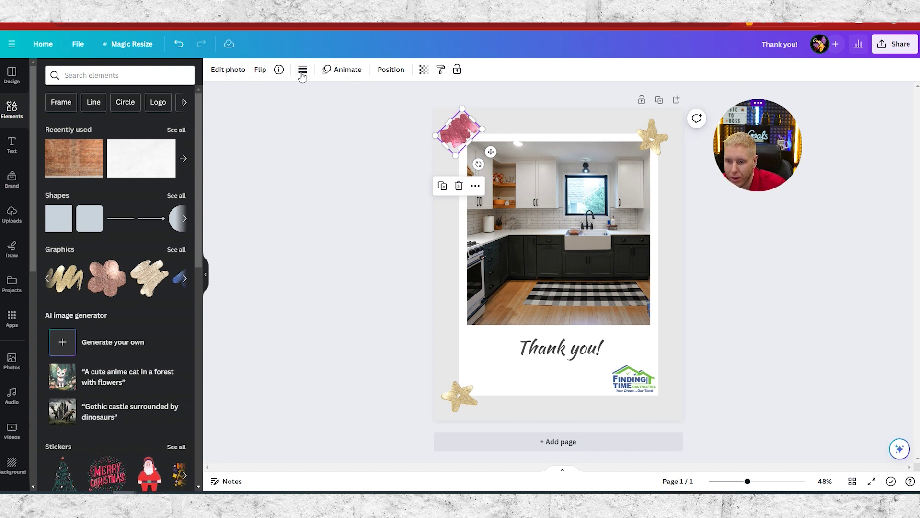
pyautogui.click(303, 70)
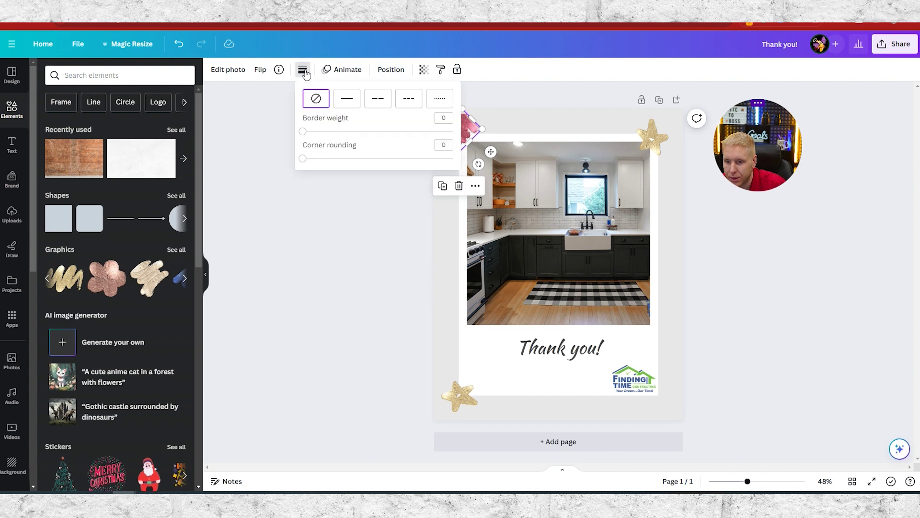
pyautogui.click(304, 70)
pyautogui.click(259, 70)
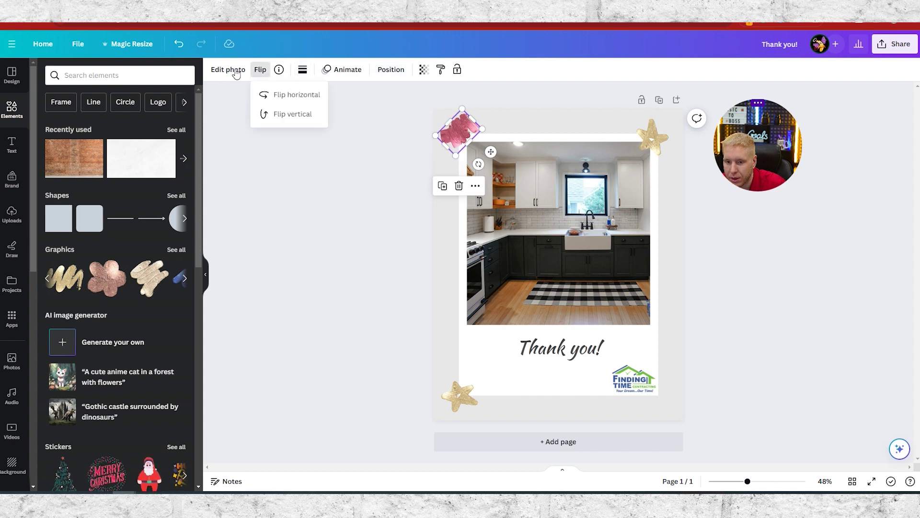
pyautogui.click(228, 70)
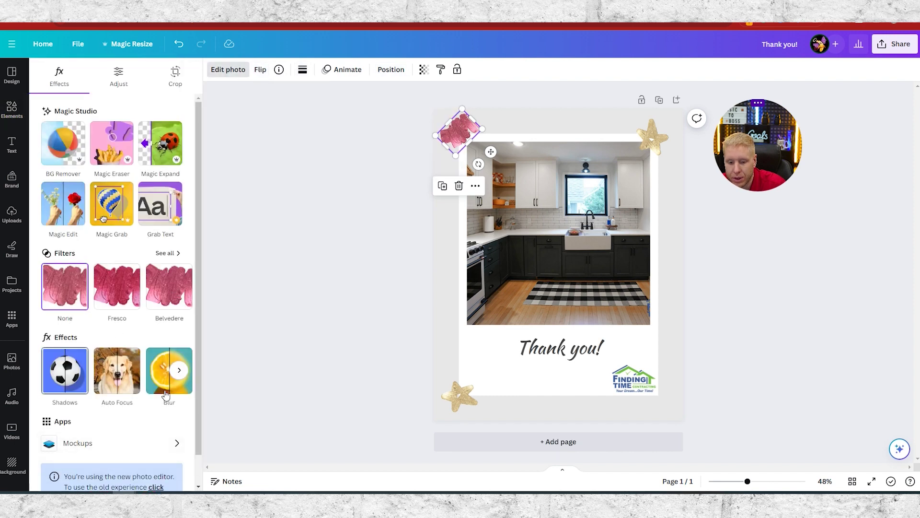
pyautogui.click(178, 287)
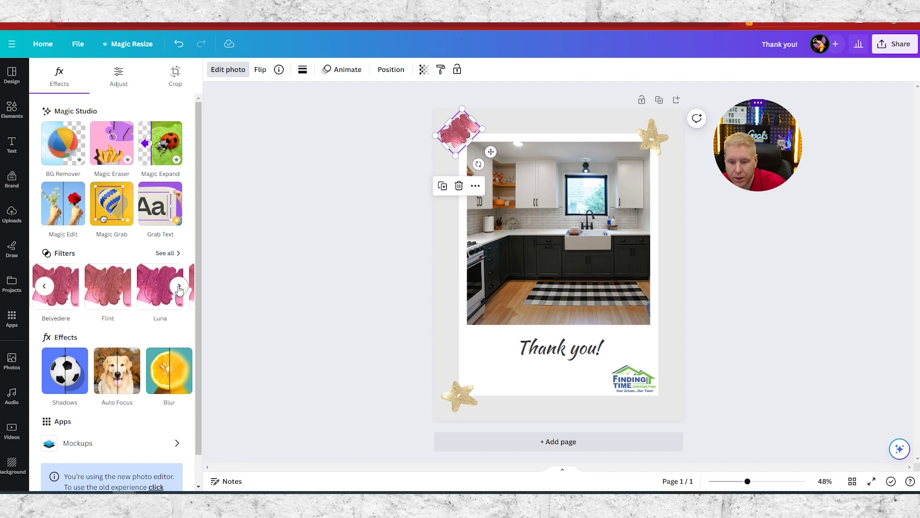
pyautogui.click(178, 287)
pyautogui.click(178, 287)
pyautogui.click(179, 286)
pyautogui.click(179, 287)
pyautogui.click(179, 287)
pyautogui.click(179, 287)
pyautogui.click(179, 286)
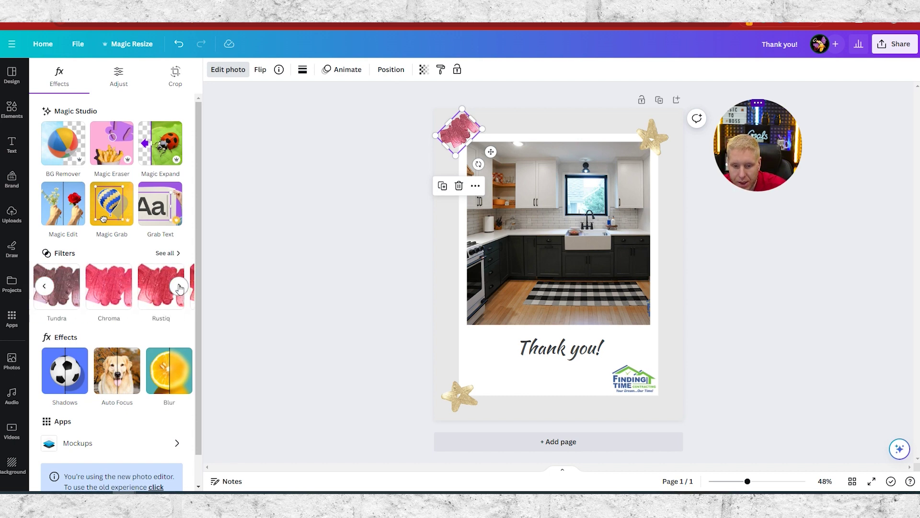
pyautogui.click(178, 287)
pyautogui.click(178, 287)
pyautogui.click(178, 286)
pyautogui.click(179, 287)
pyautogui.click(179, 287)
pyautogui.click(178, 286)
pyautogui.scroll(-1, 144, 437)
pyautogui.scroll(1, 113, 139)
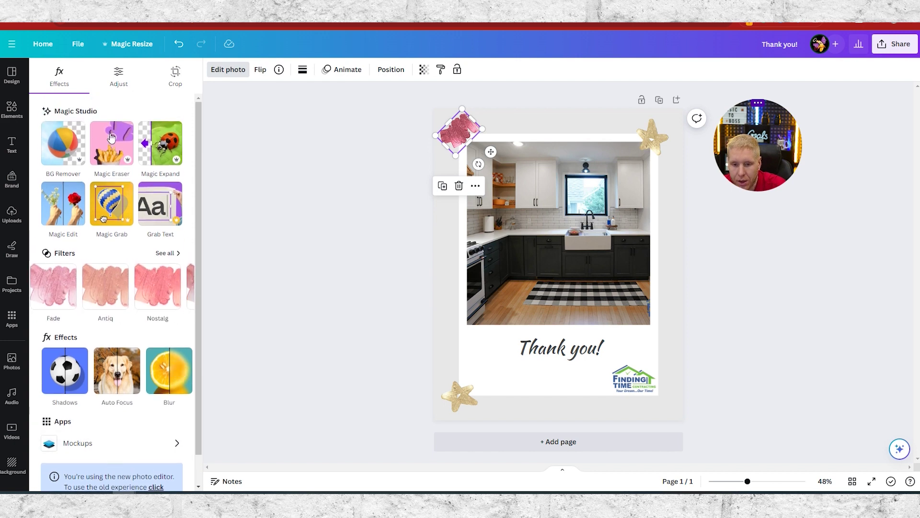
pyautogui.click(471, 147)
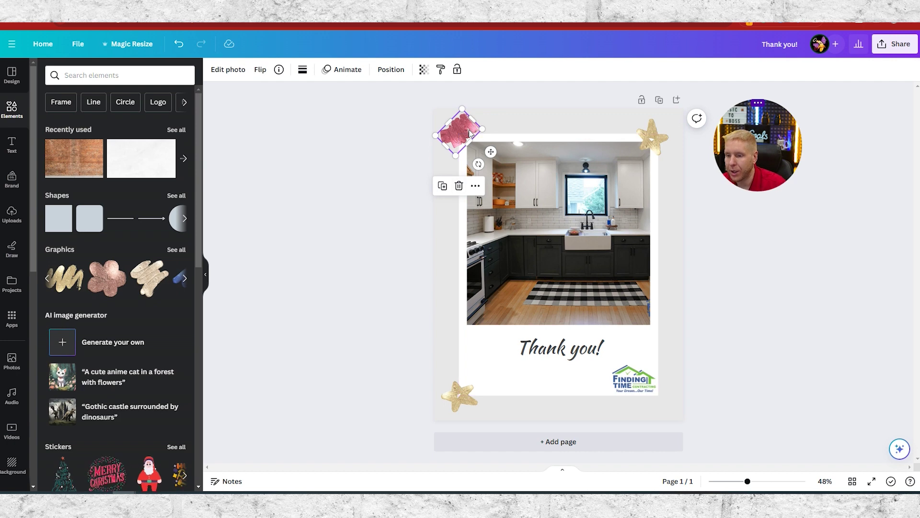
# - Delete the pink glitter graphic and download the card again as a PNG
pyautogui.press('Delete')
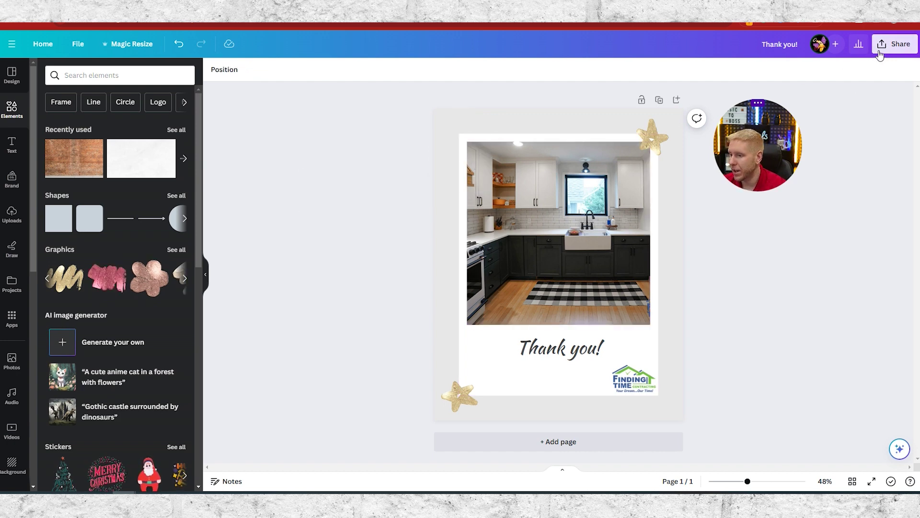
pyautogui.click(894, 44)
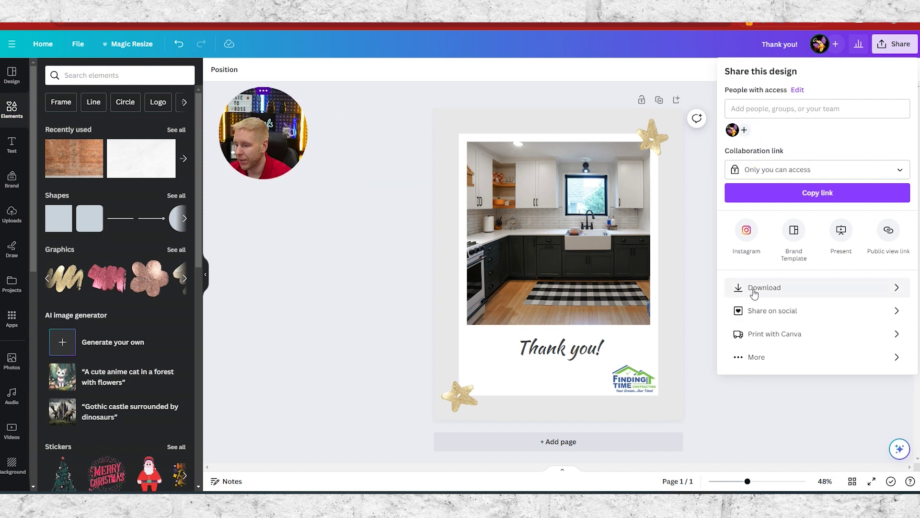
pyautogui.click(762, 288)
pyautogui.click(794, 228)
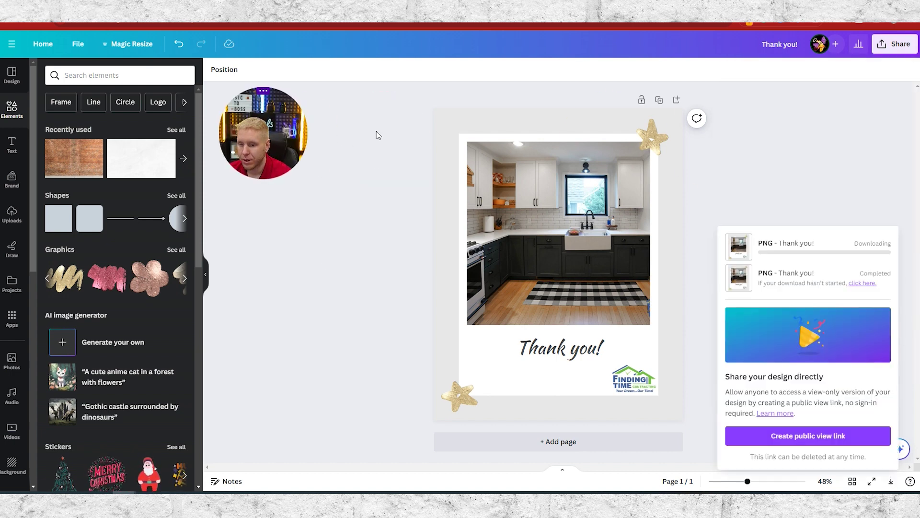
pyautogui.click(464, 142)
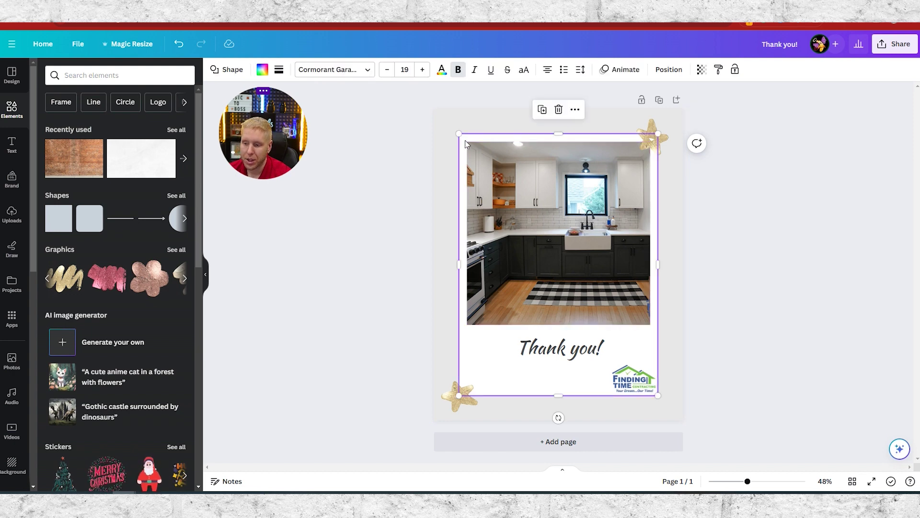
pyautogui.click(263, 70)
pyautogui.click(47, 128)
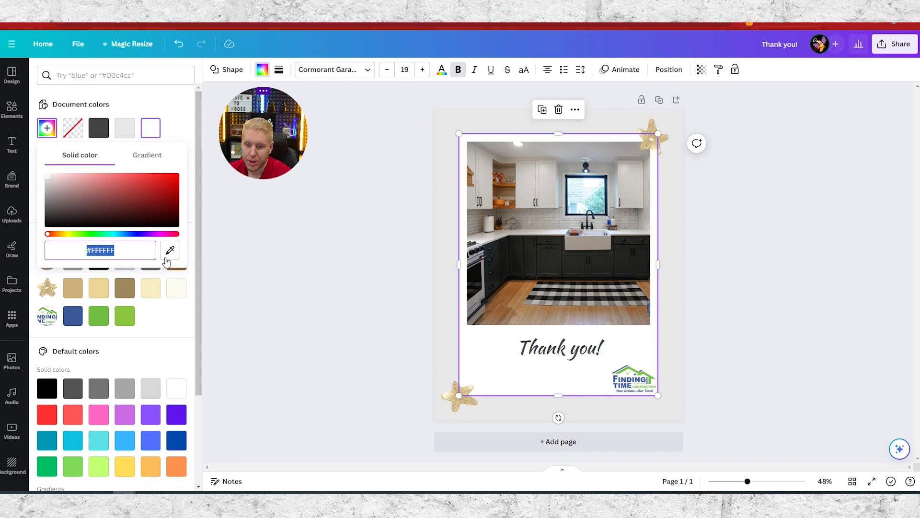
pyautogui.click(169, 250)
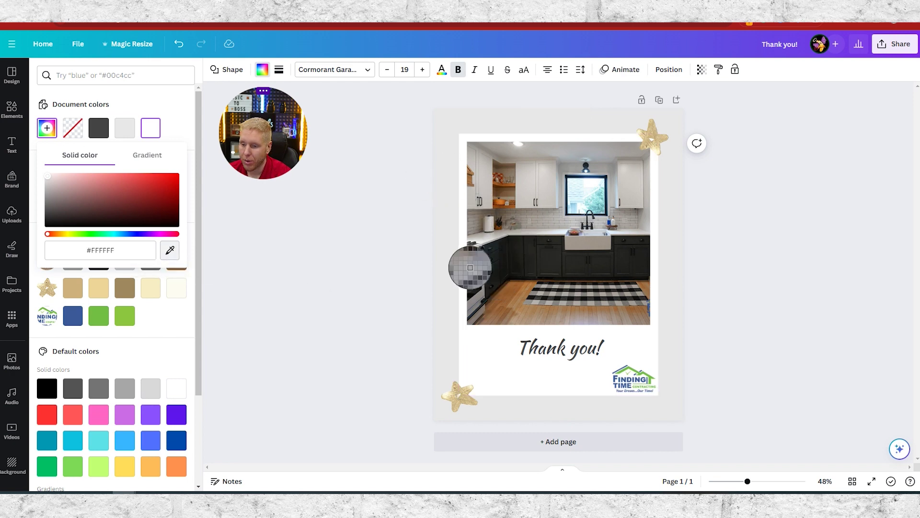
pyautogui.click(163, 97)
pyautogui.click(464, 127)
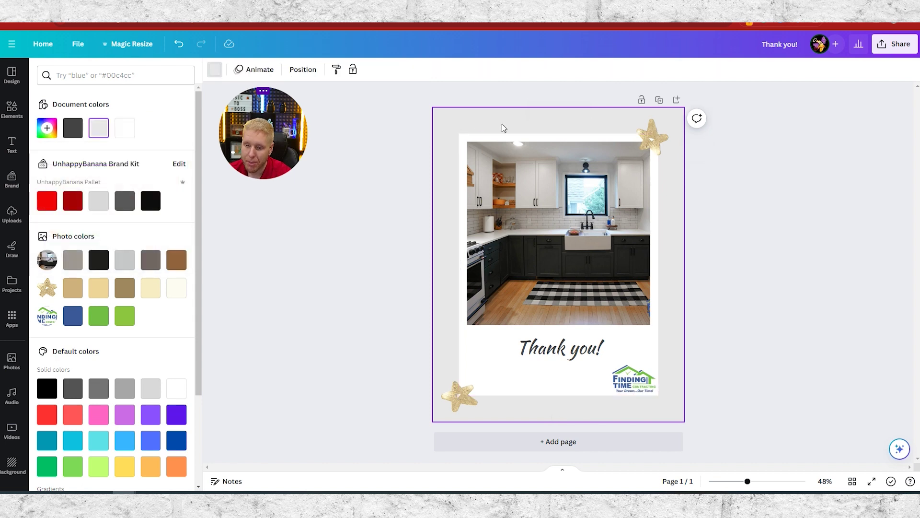
pyautogui.click(215, 72)
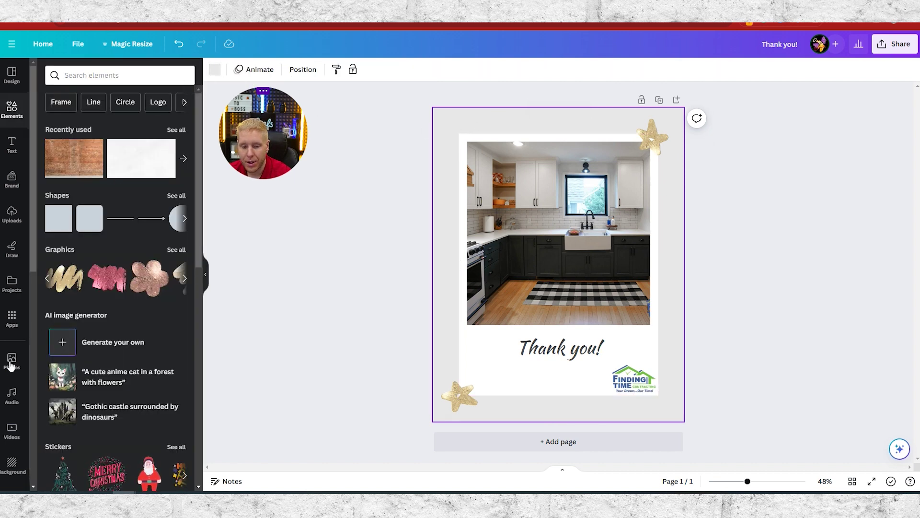
pyautogui.scroll(-2, 7, 381)
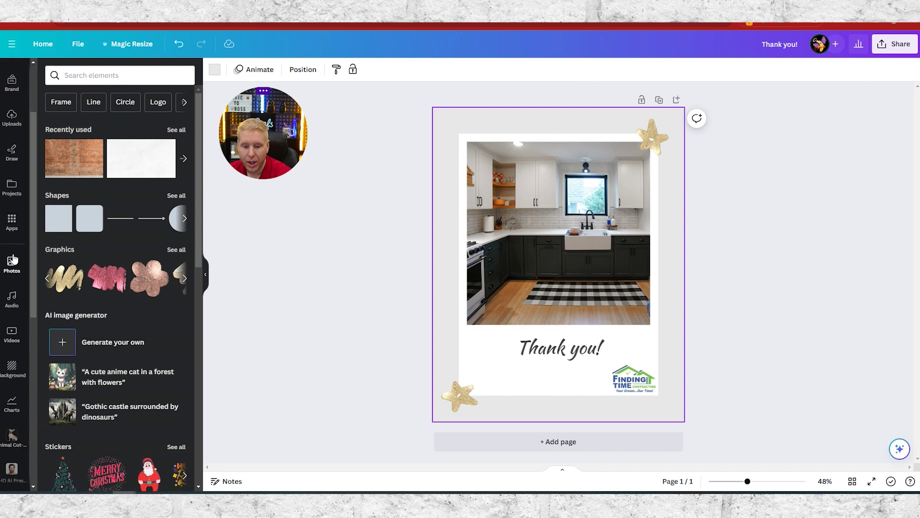